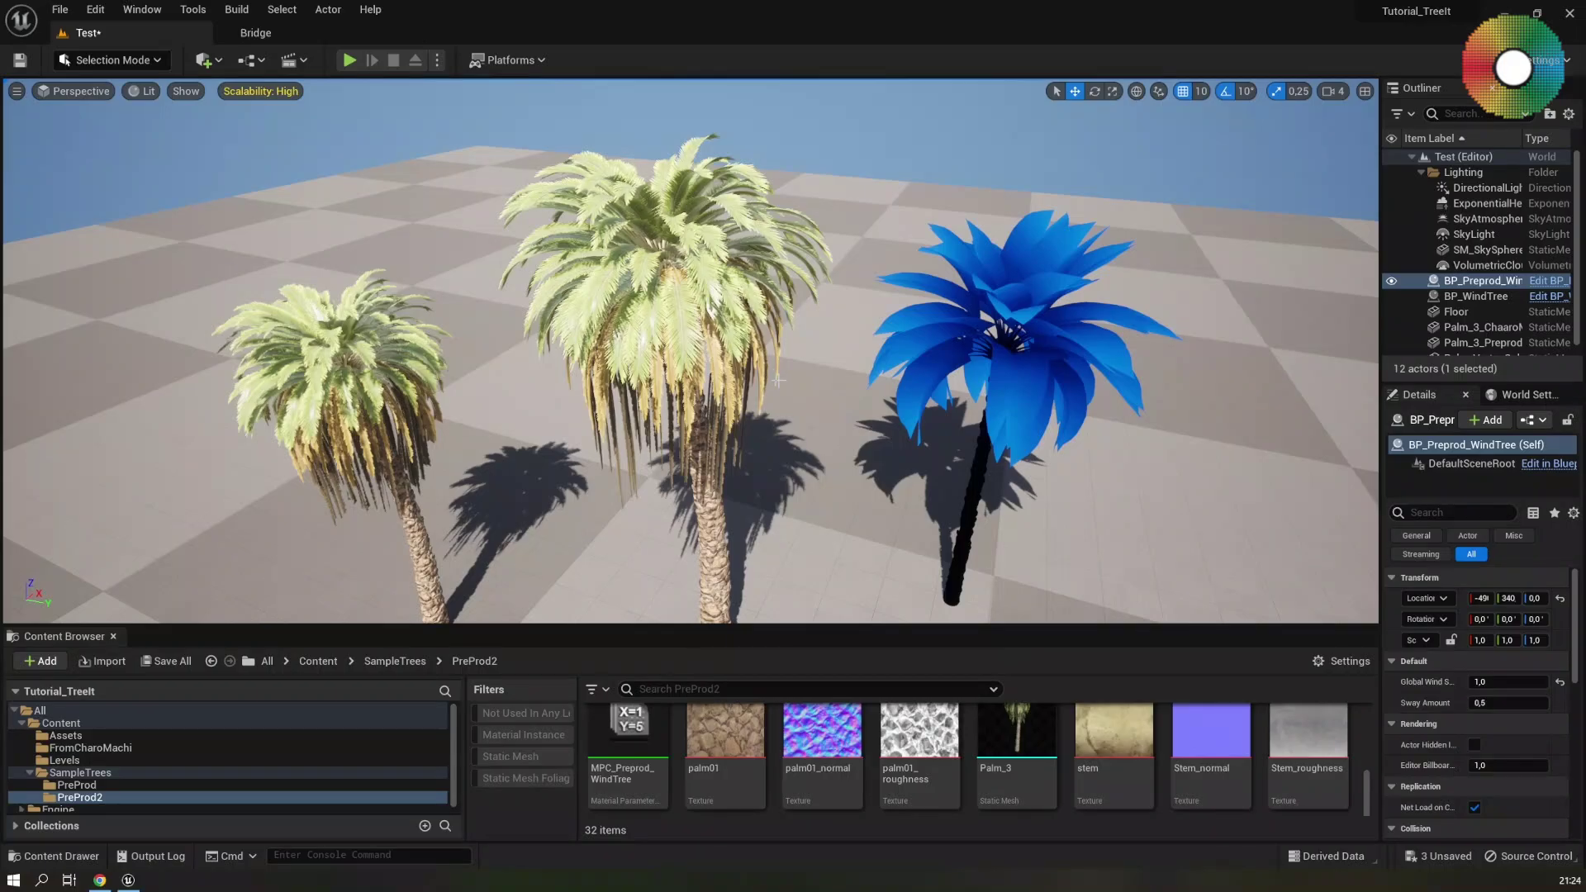
Create a new level from the Basic template, saving the modified Test level
left_click(59, 11)
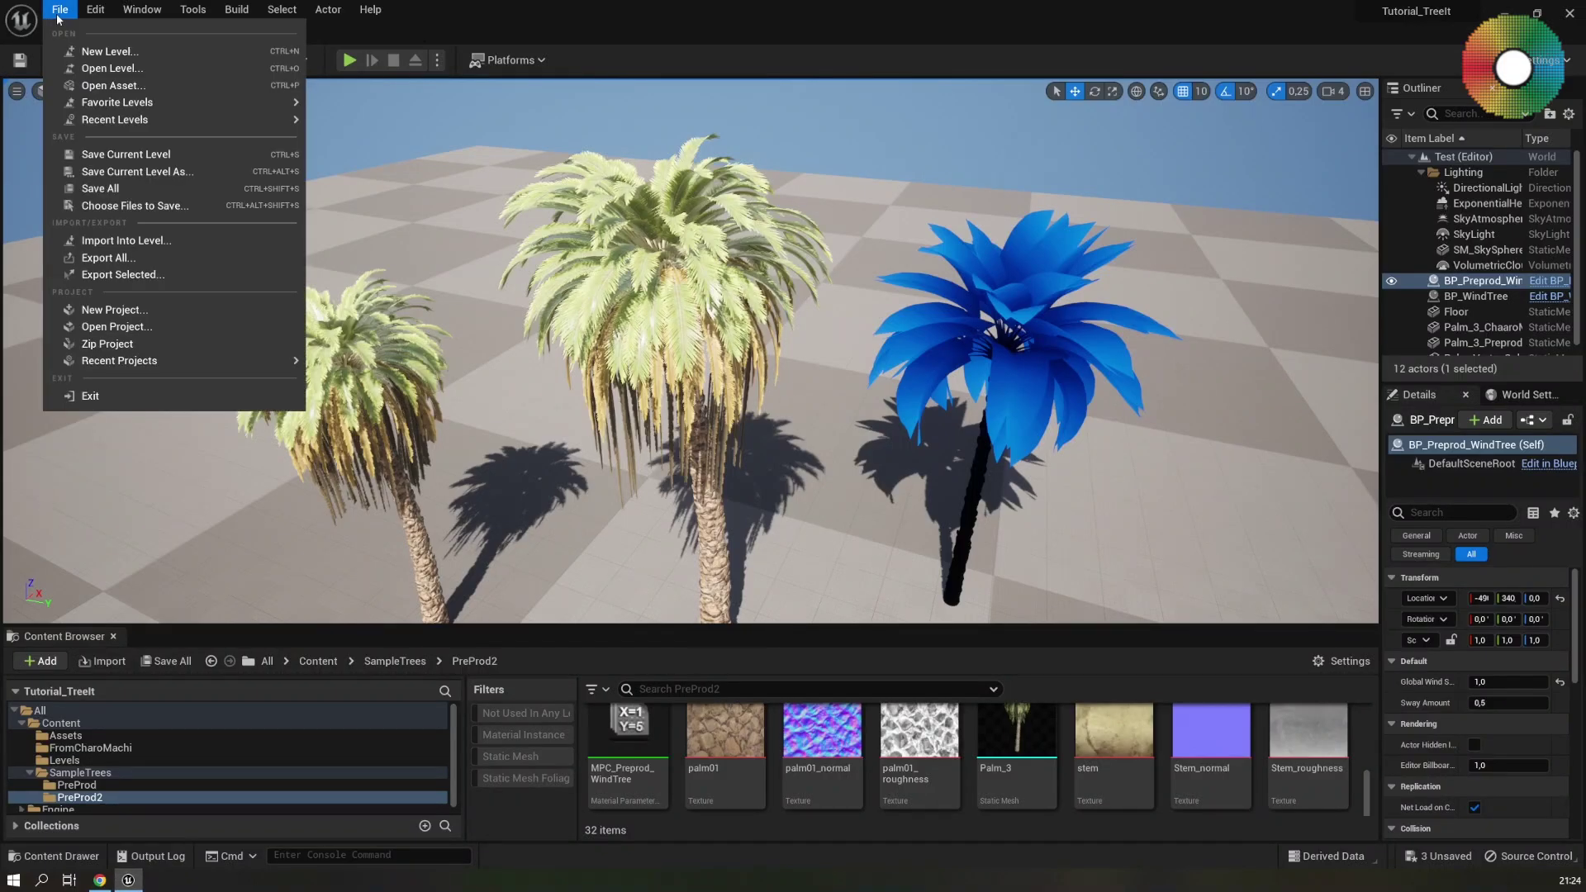
left_click(91, 51)
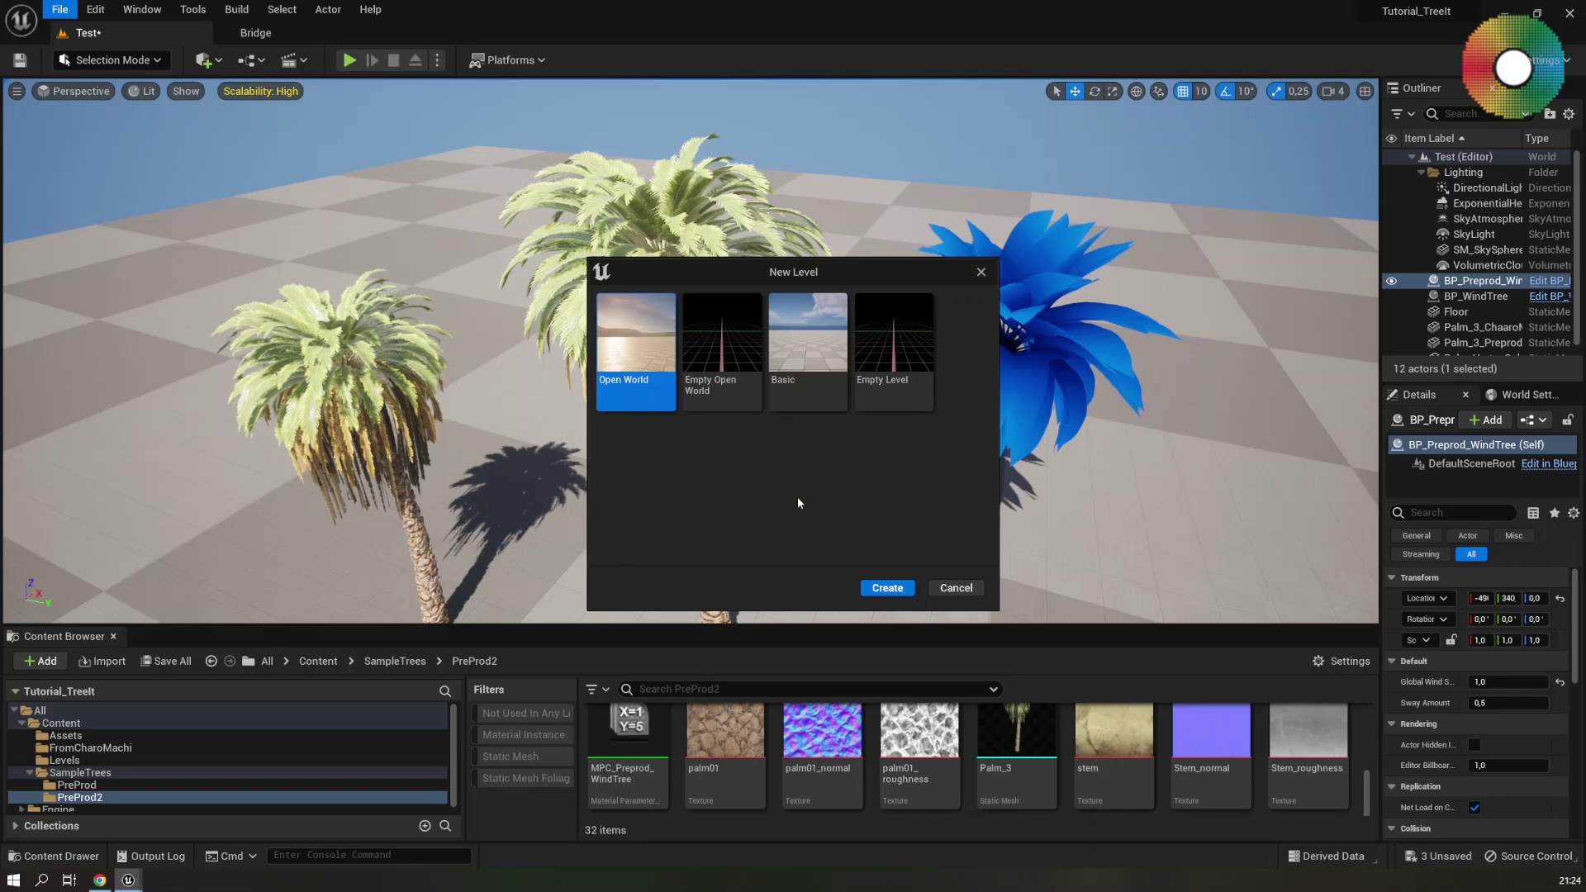
left_click(792, 318)
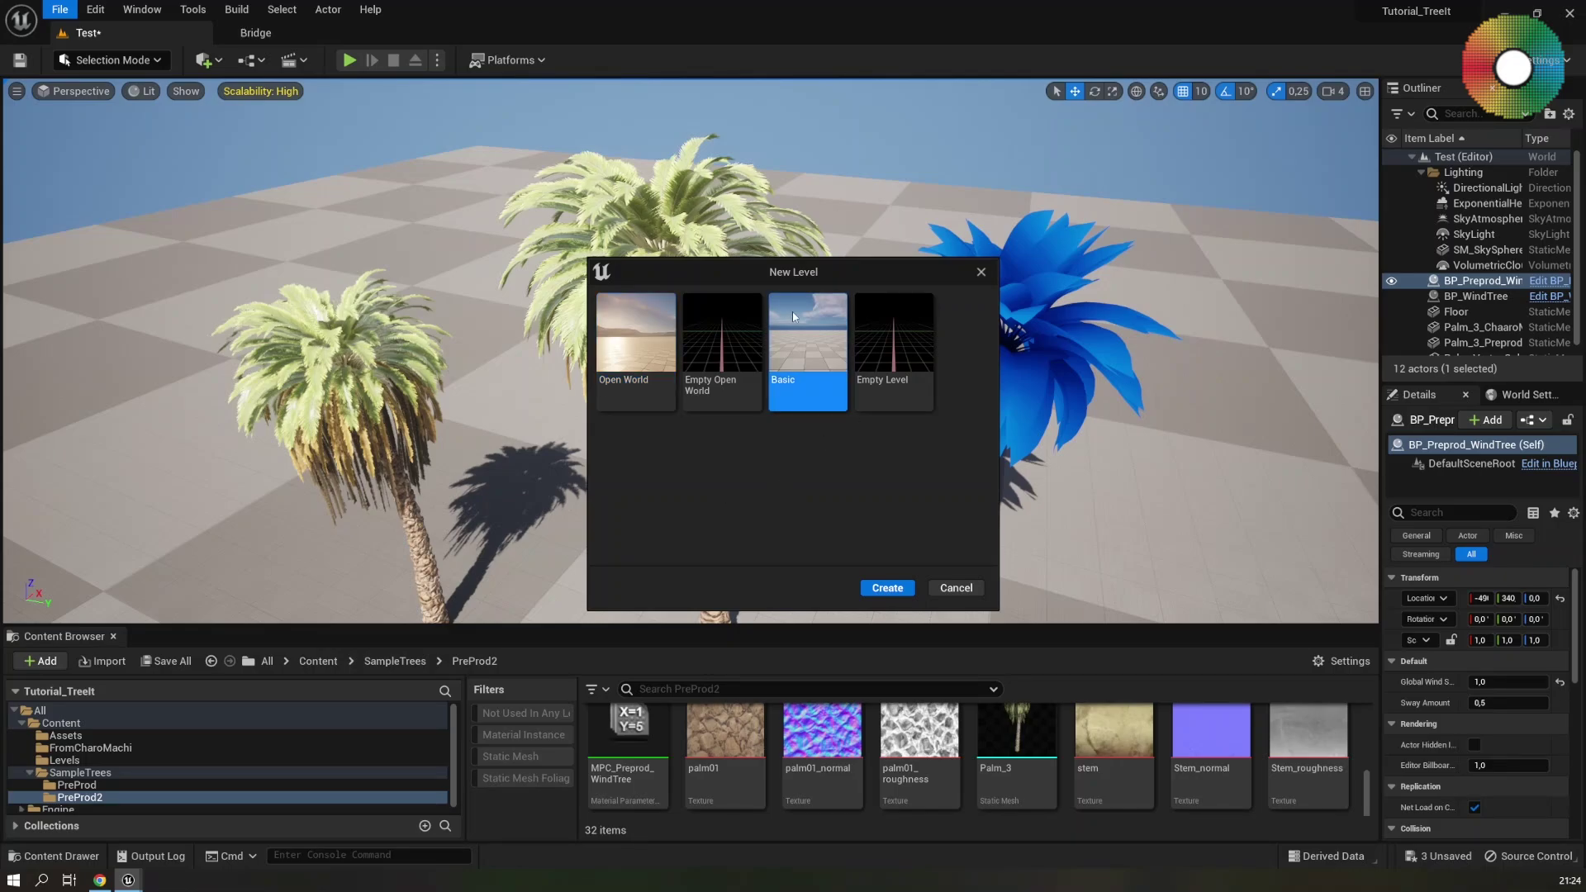
left_click(888, 588)
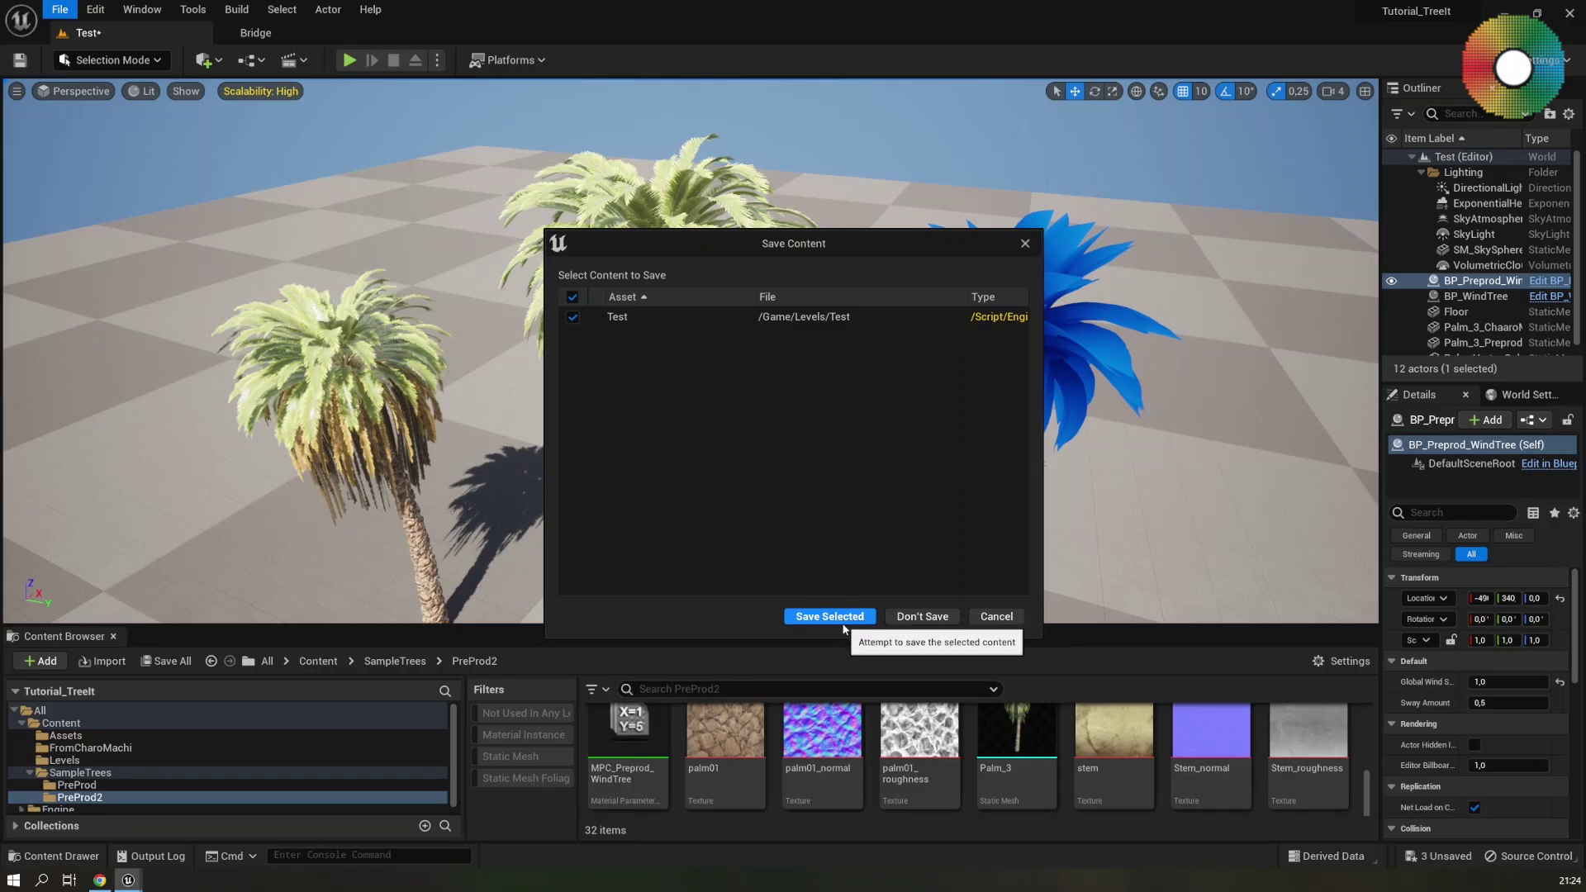
left_click(830, 618)
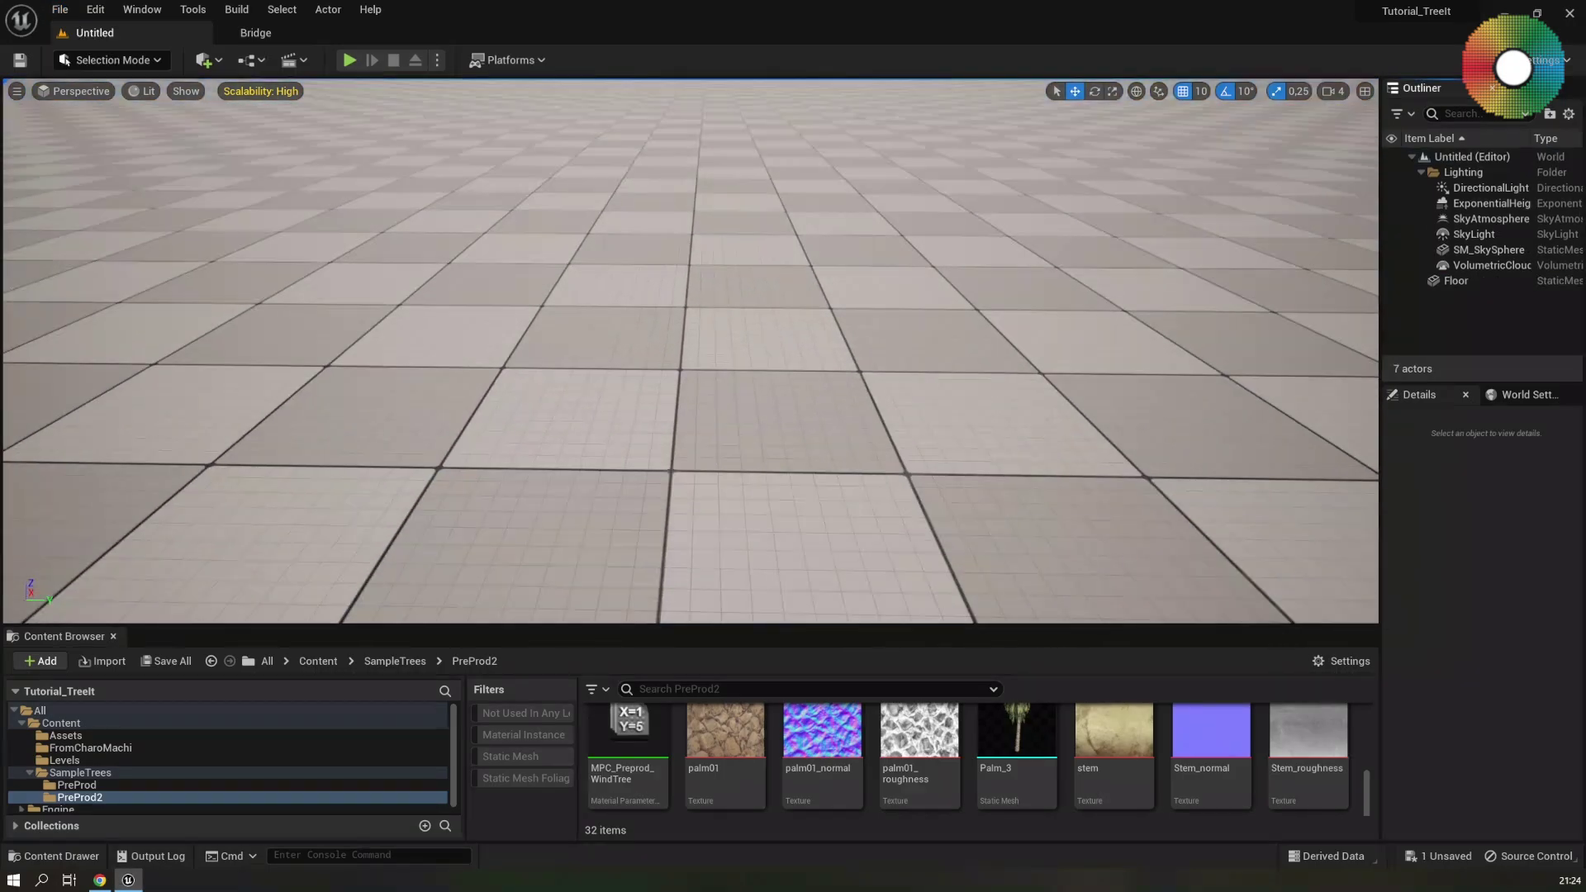
key("s")
right_click_drag(691, 351, 707, 392)
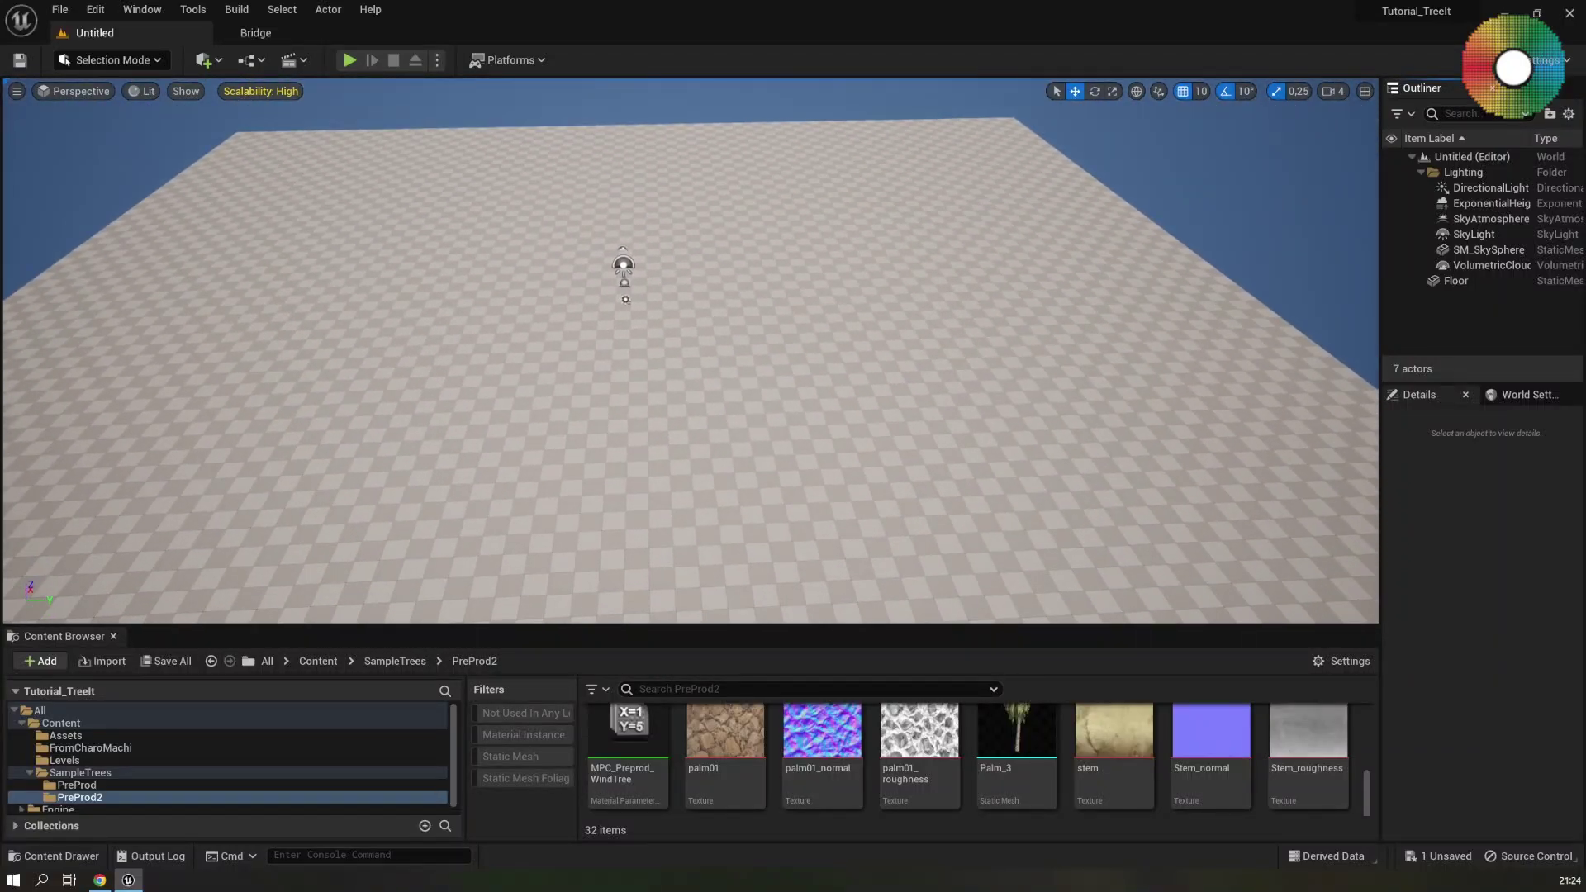
Create a folder named Trees inside the Content folder
right_click(75, 724)
left_click(190, 360)
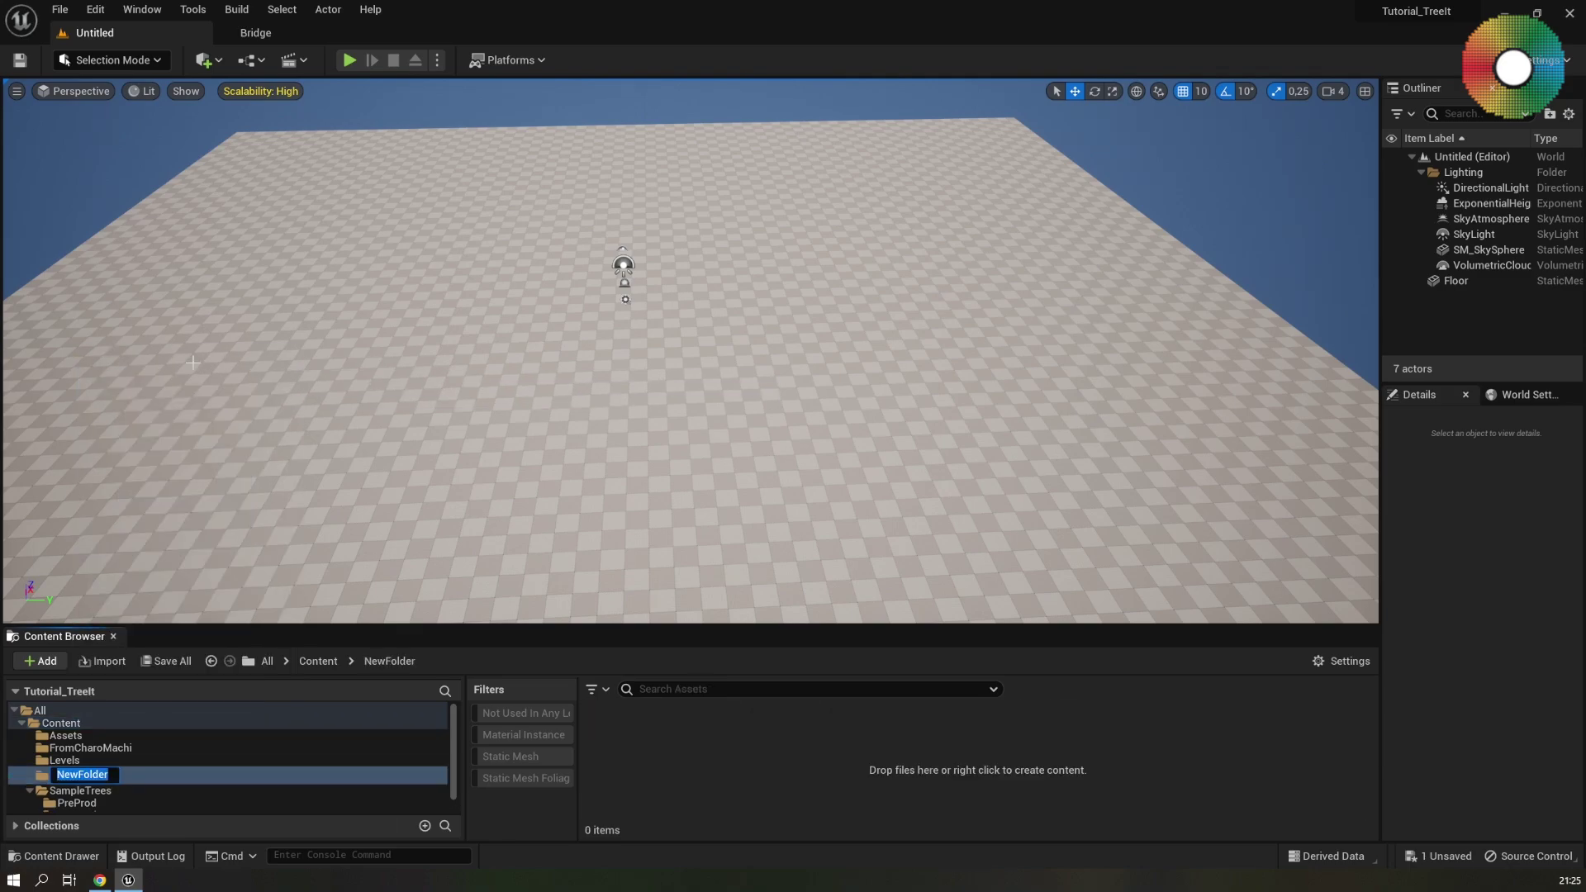
type("Trees")
key("Return")
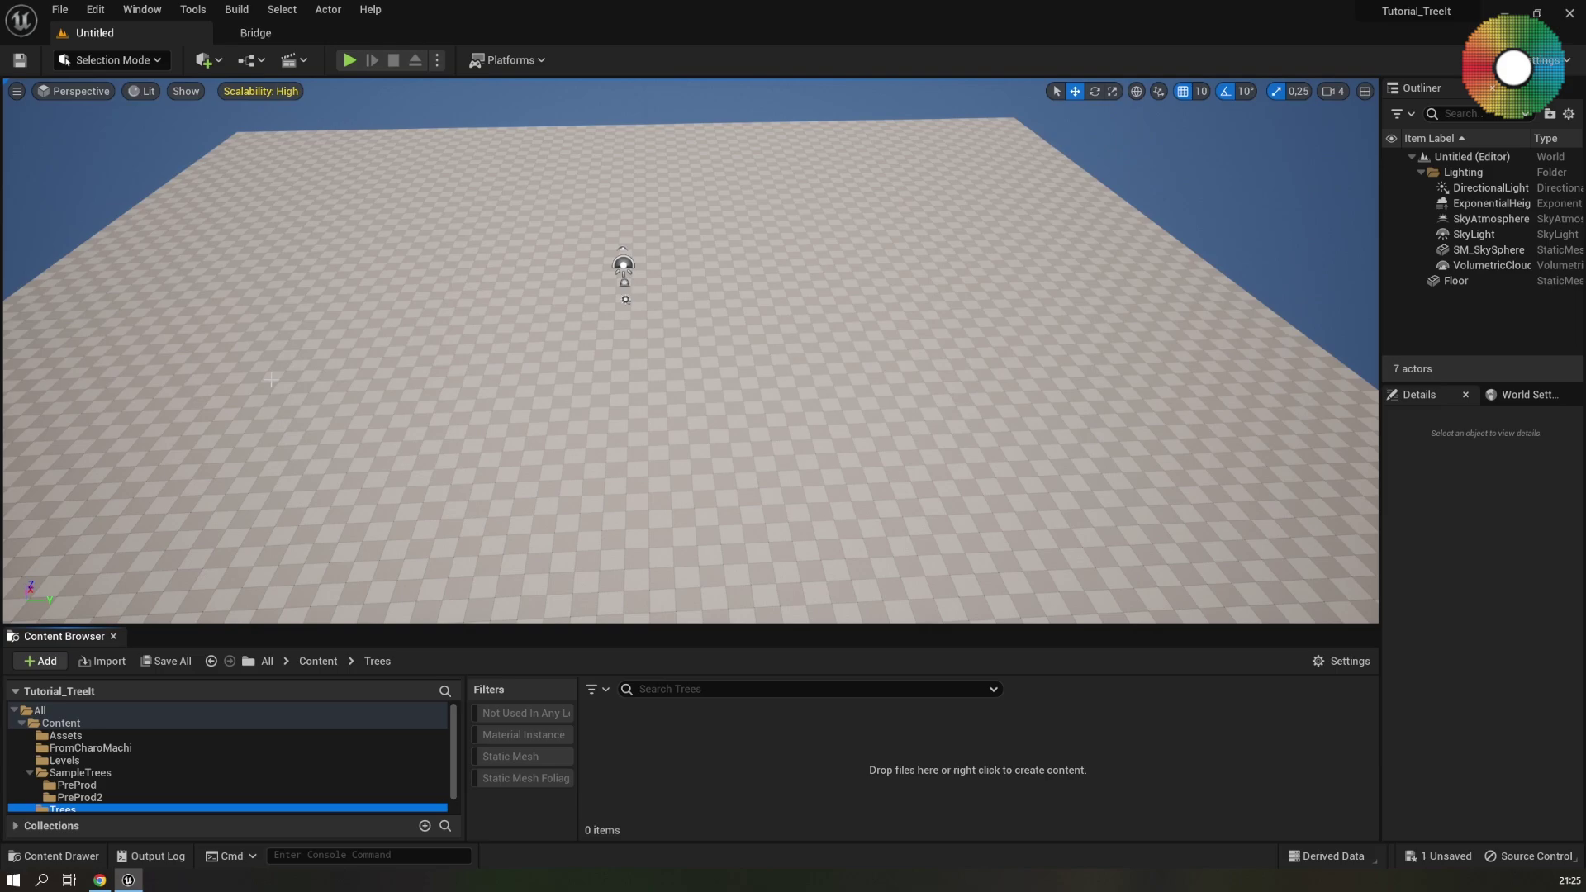
scroll(132, 766, "down", 1)
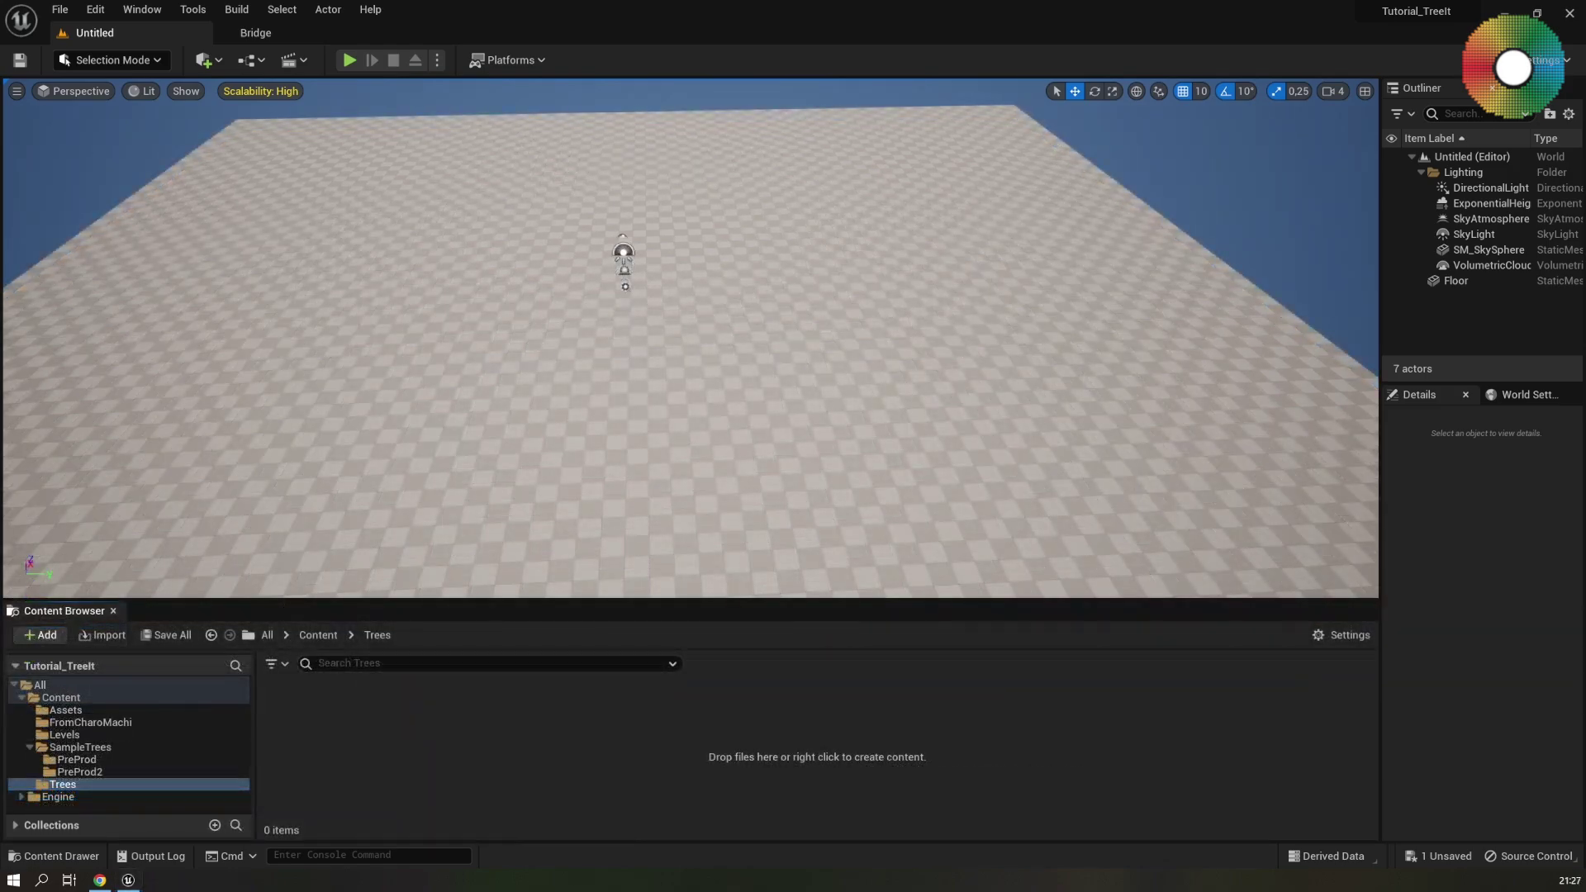
Bring Palm_1.fbx from File Explorer into the Trees folder and set its Vertex Color Import Option to Replace
left_click_drag(1585, 124, 1172, 119)
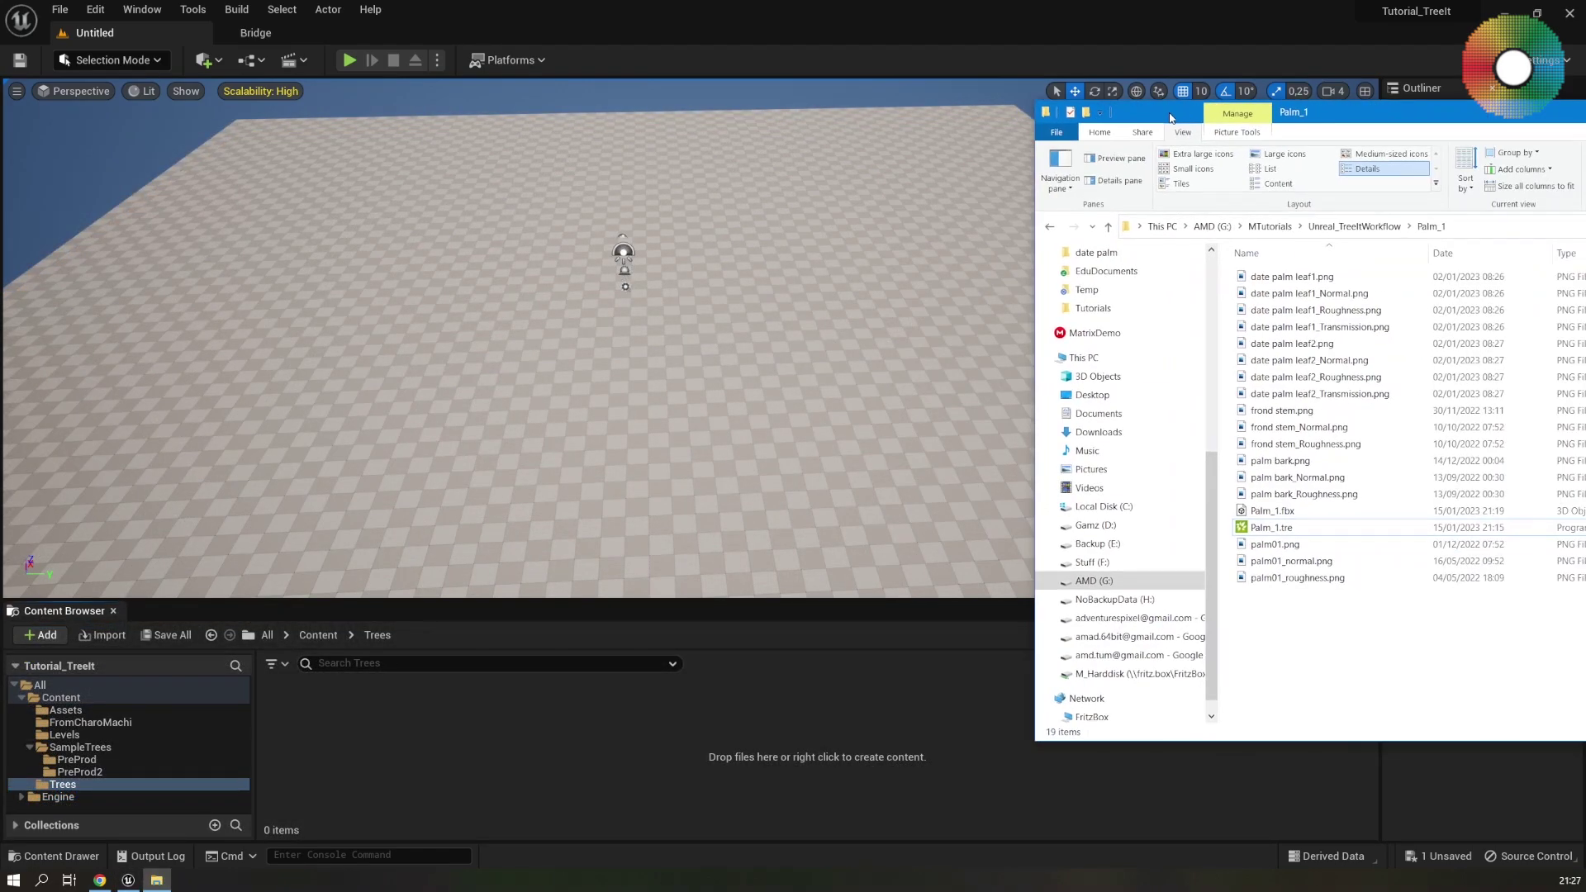
left_click(1275, 511)
left_click_drag(1275, 511, 503, 746)
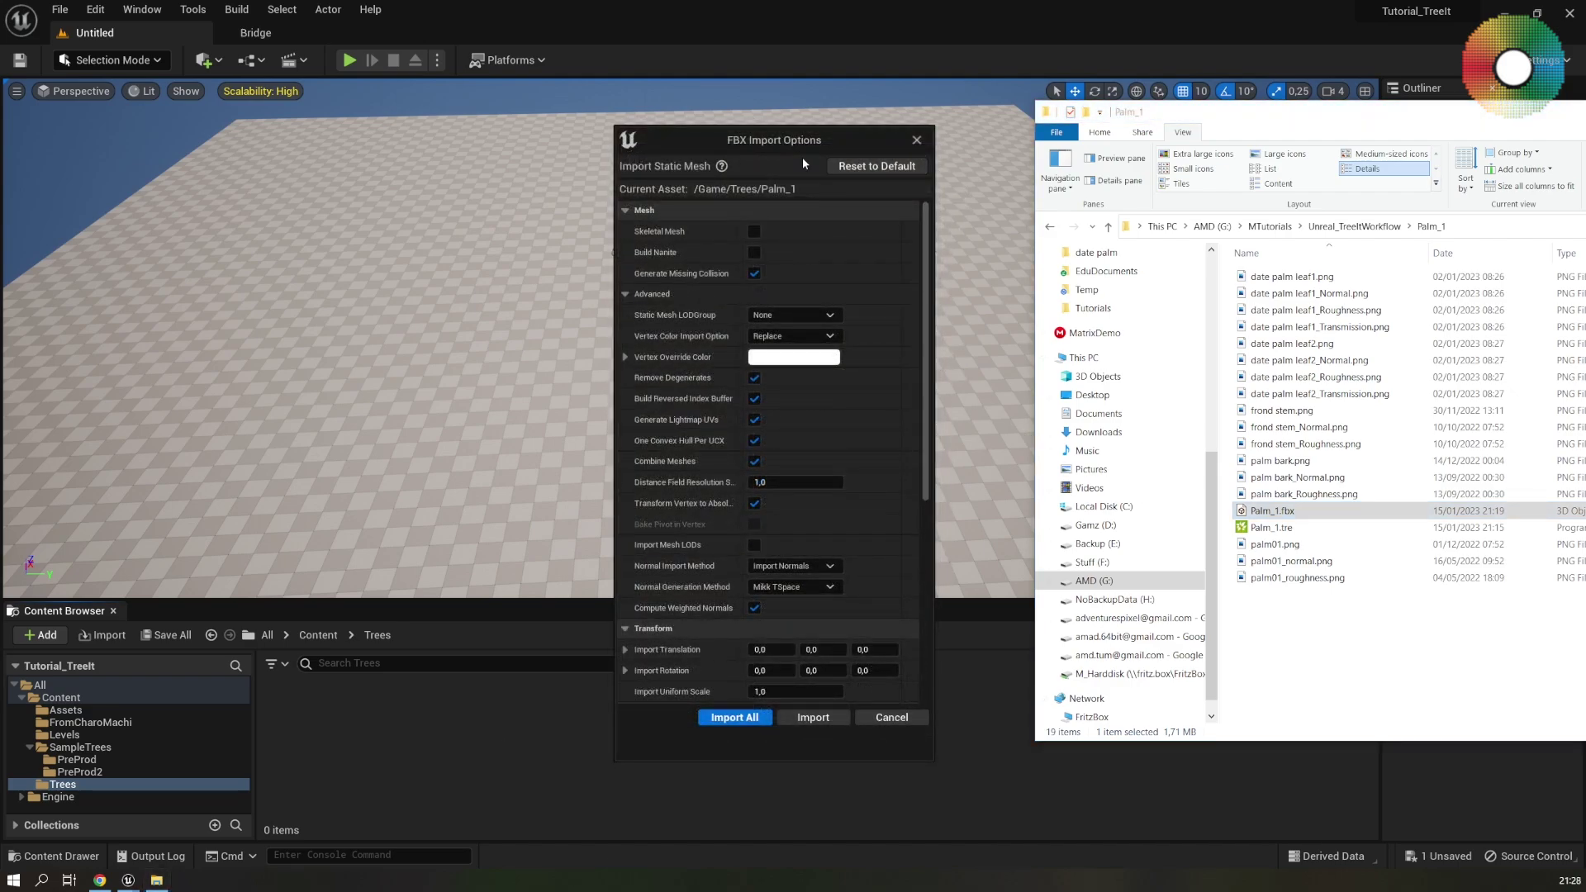
left_click_drag(786, 142, 798, 151)
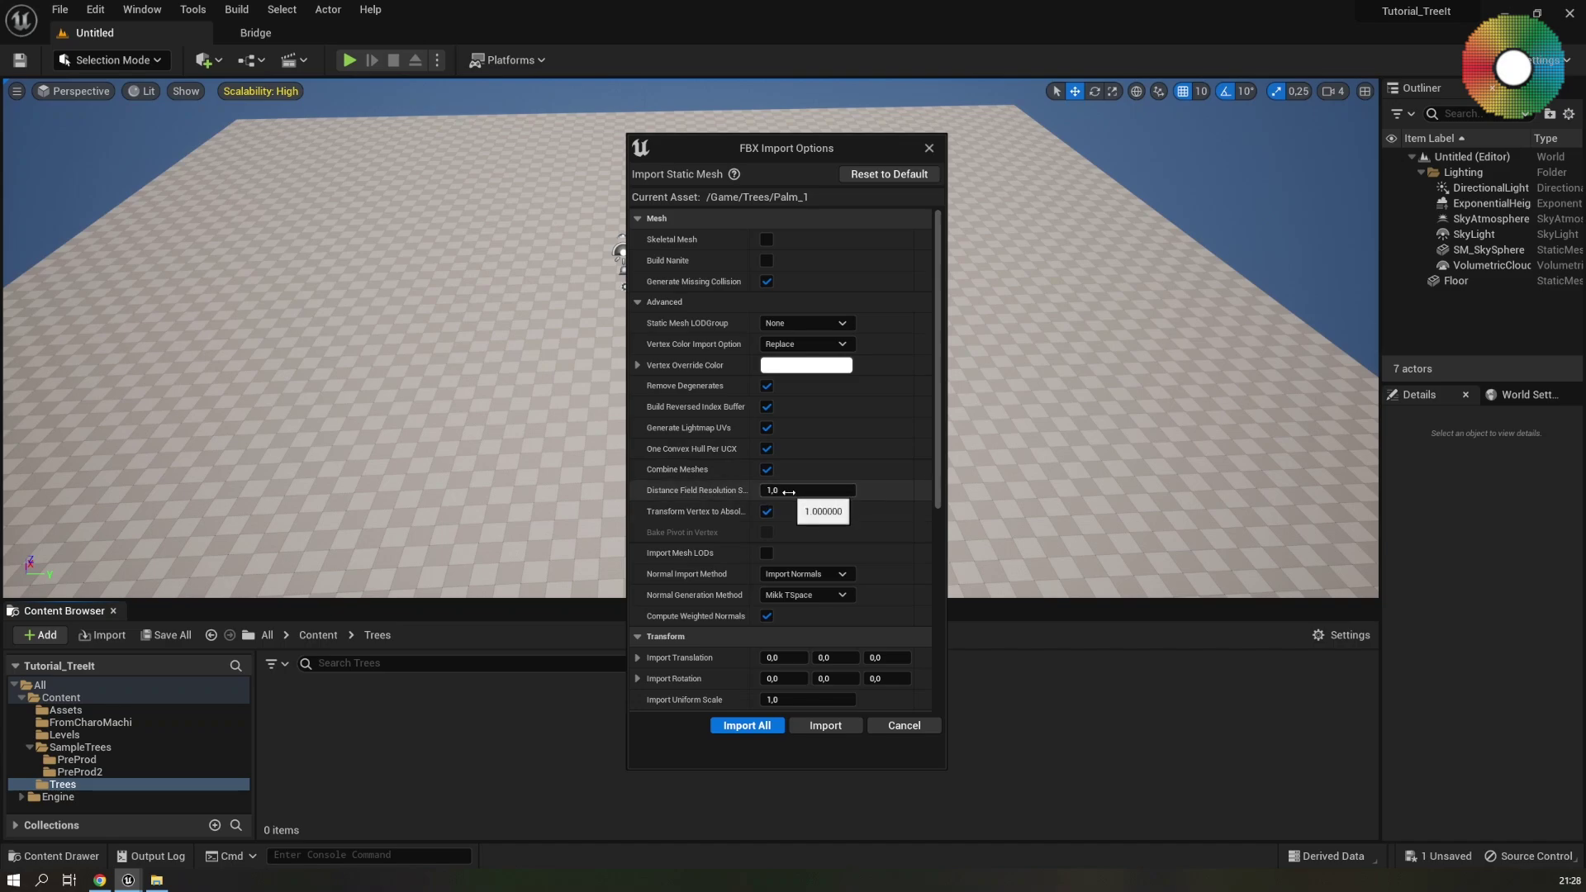
left_click(829, 344)
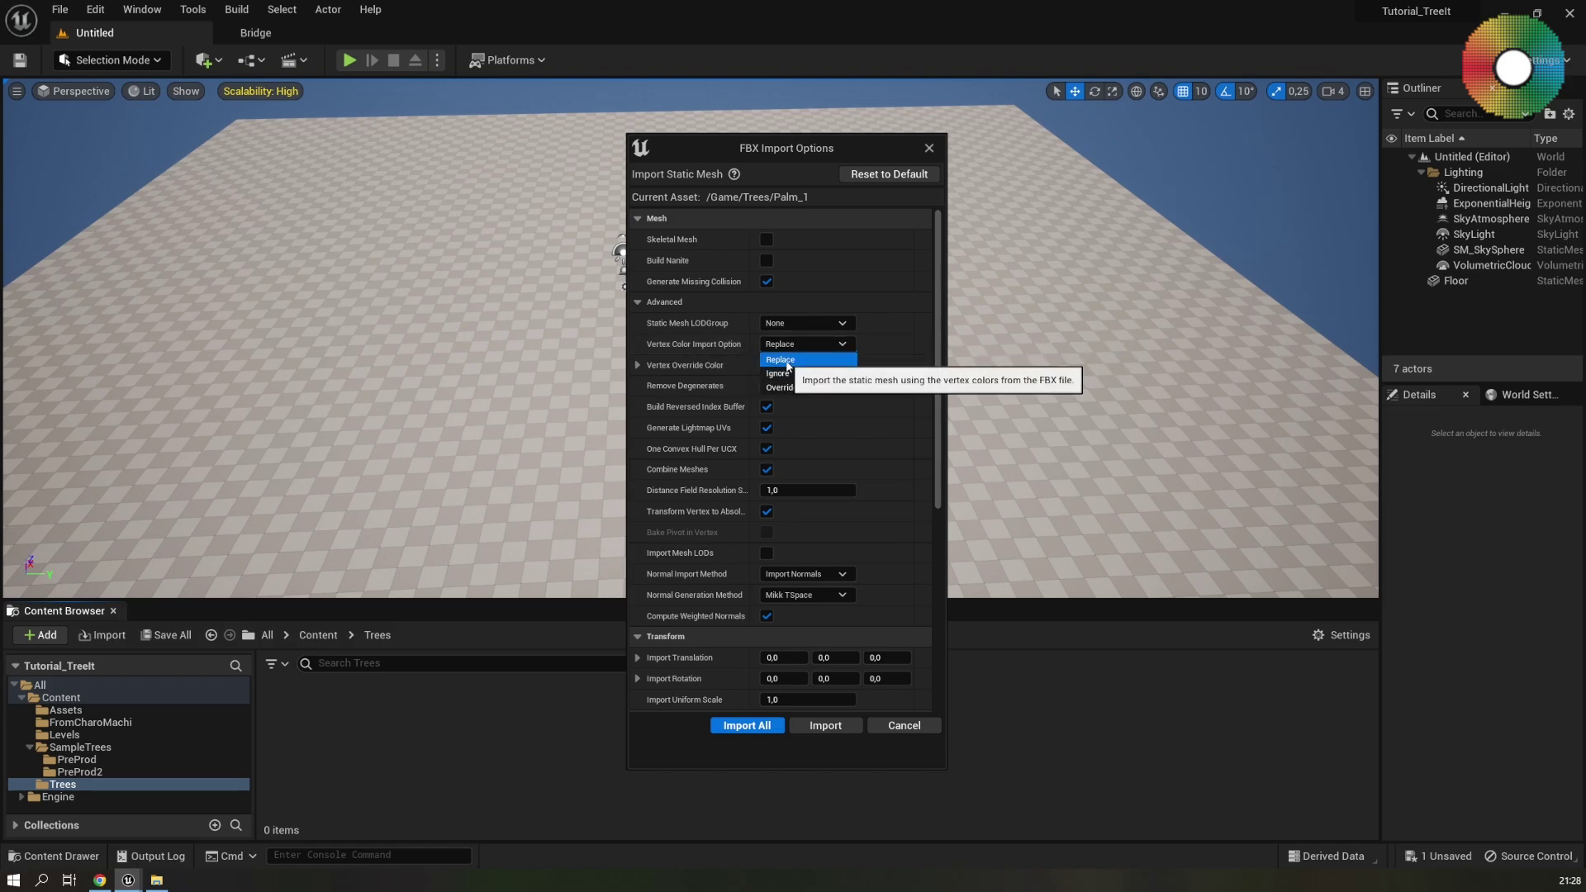
left_click(785, 361)
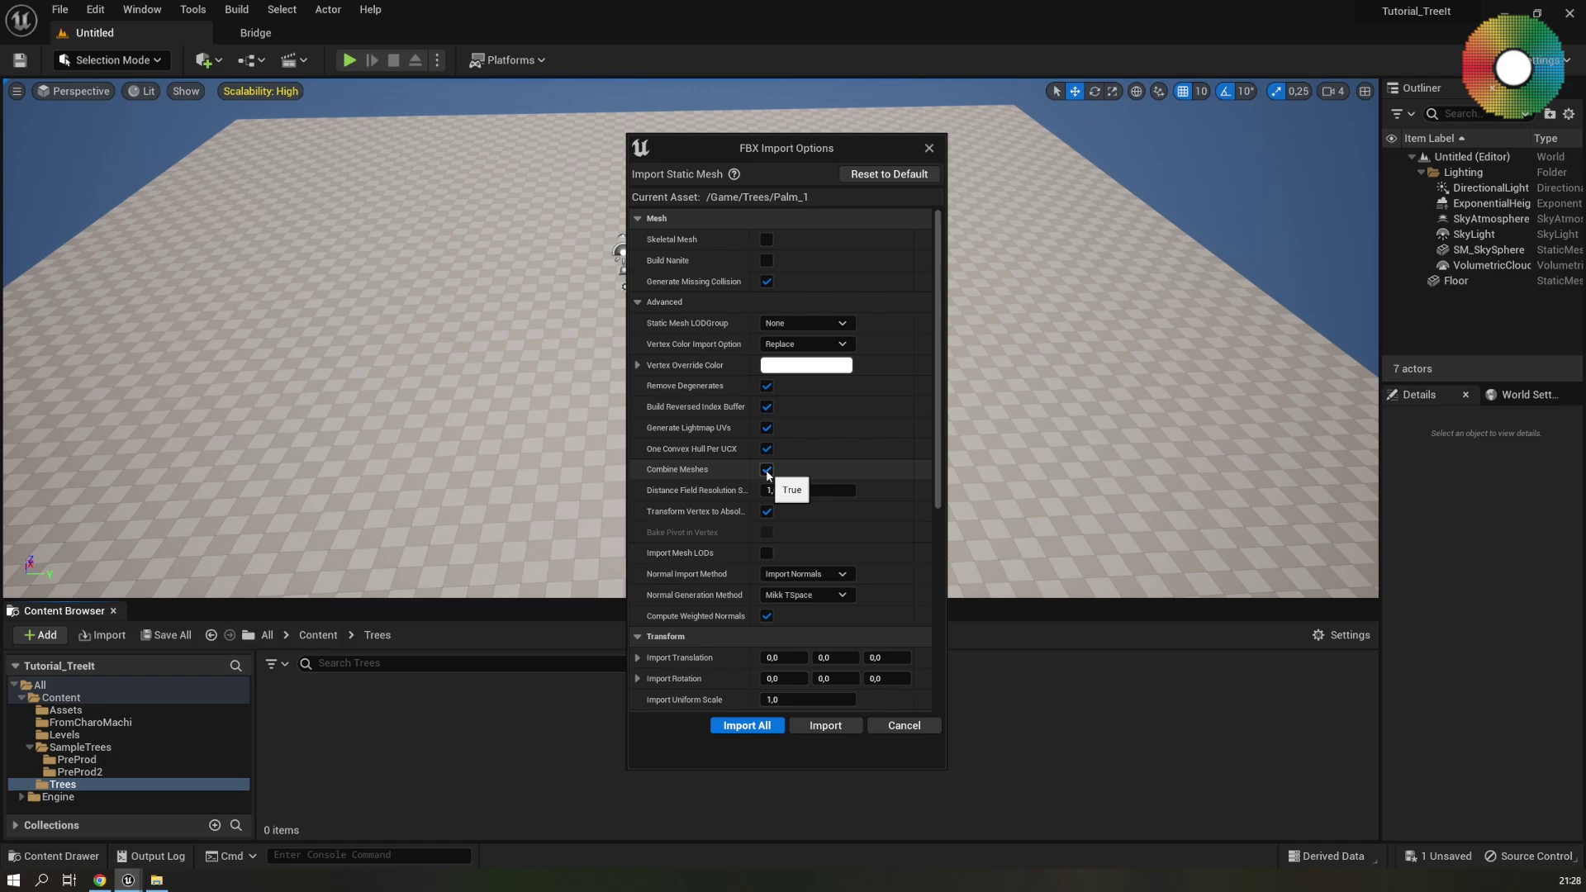
Set the Material Import Method to Create New Materials, import the palm mesh and close the message log
scroll(772, 613, "down", 5)
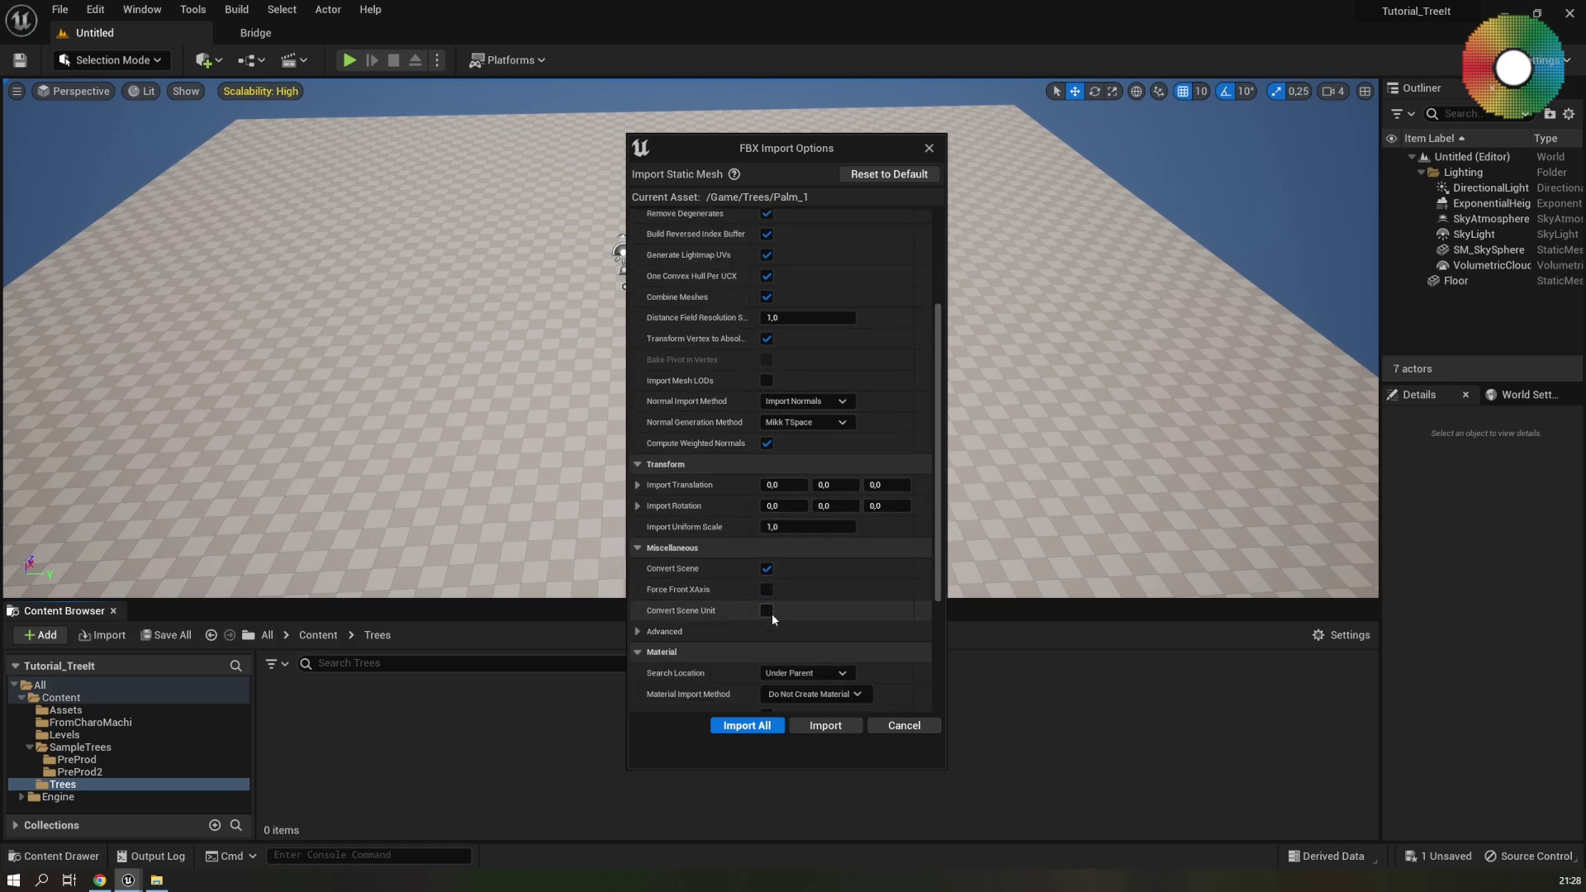
scroll(705, 668, "down", 7)
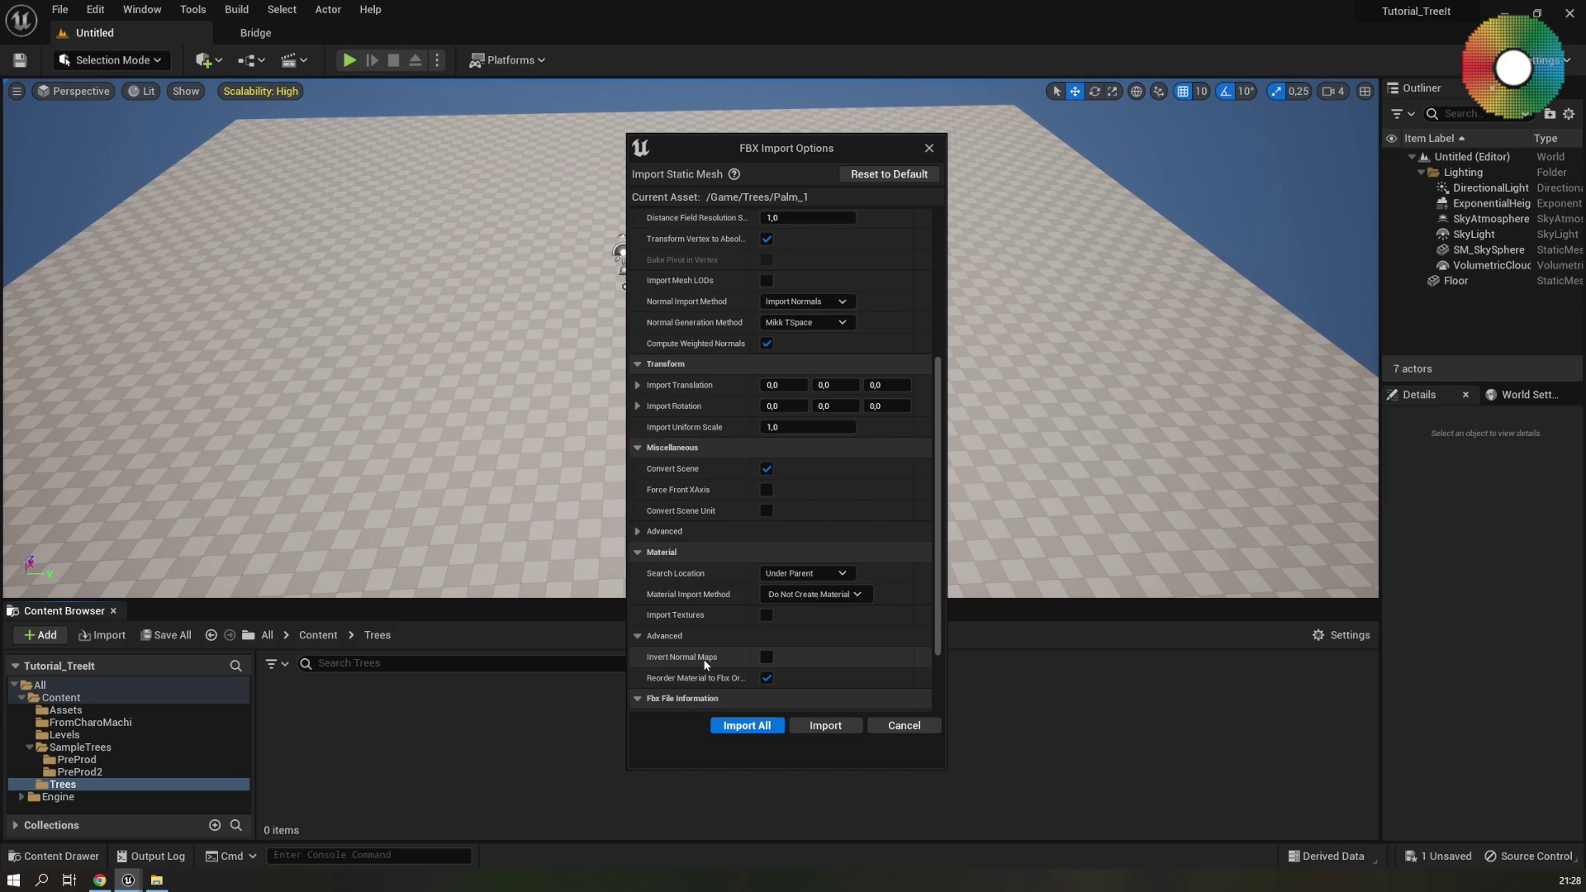
left_click(818, 545)
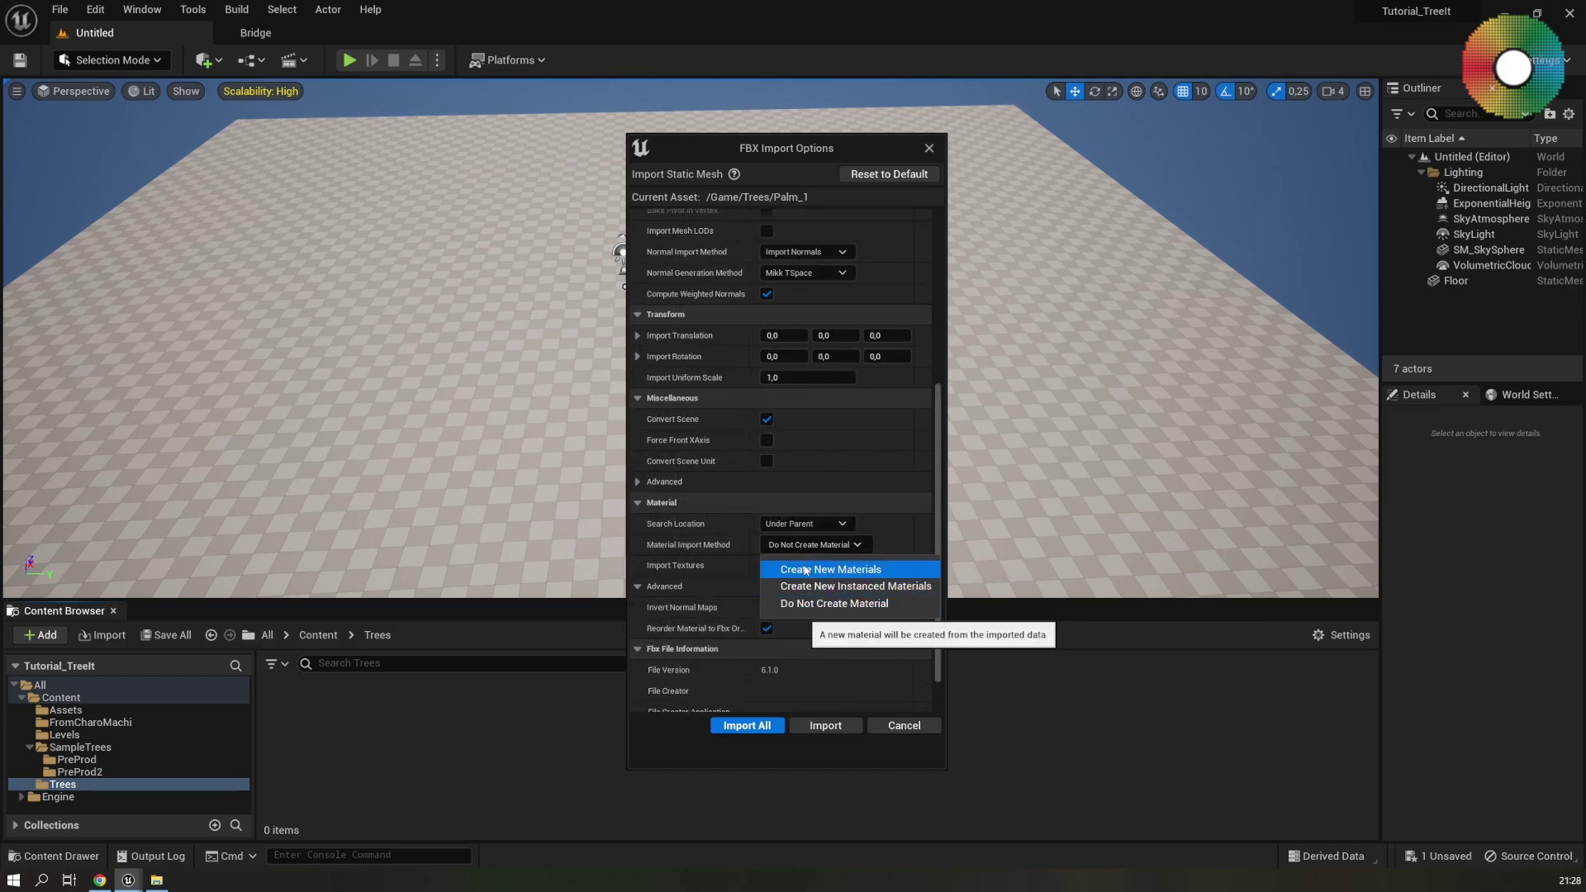
left_click(858, 570)
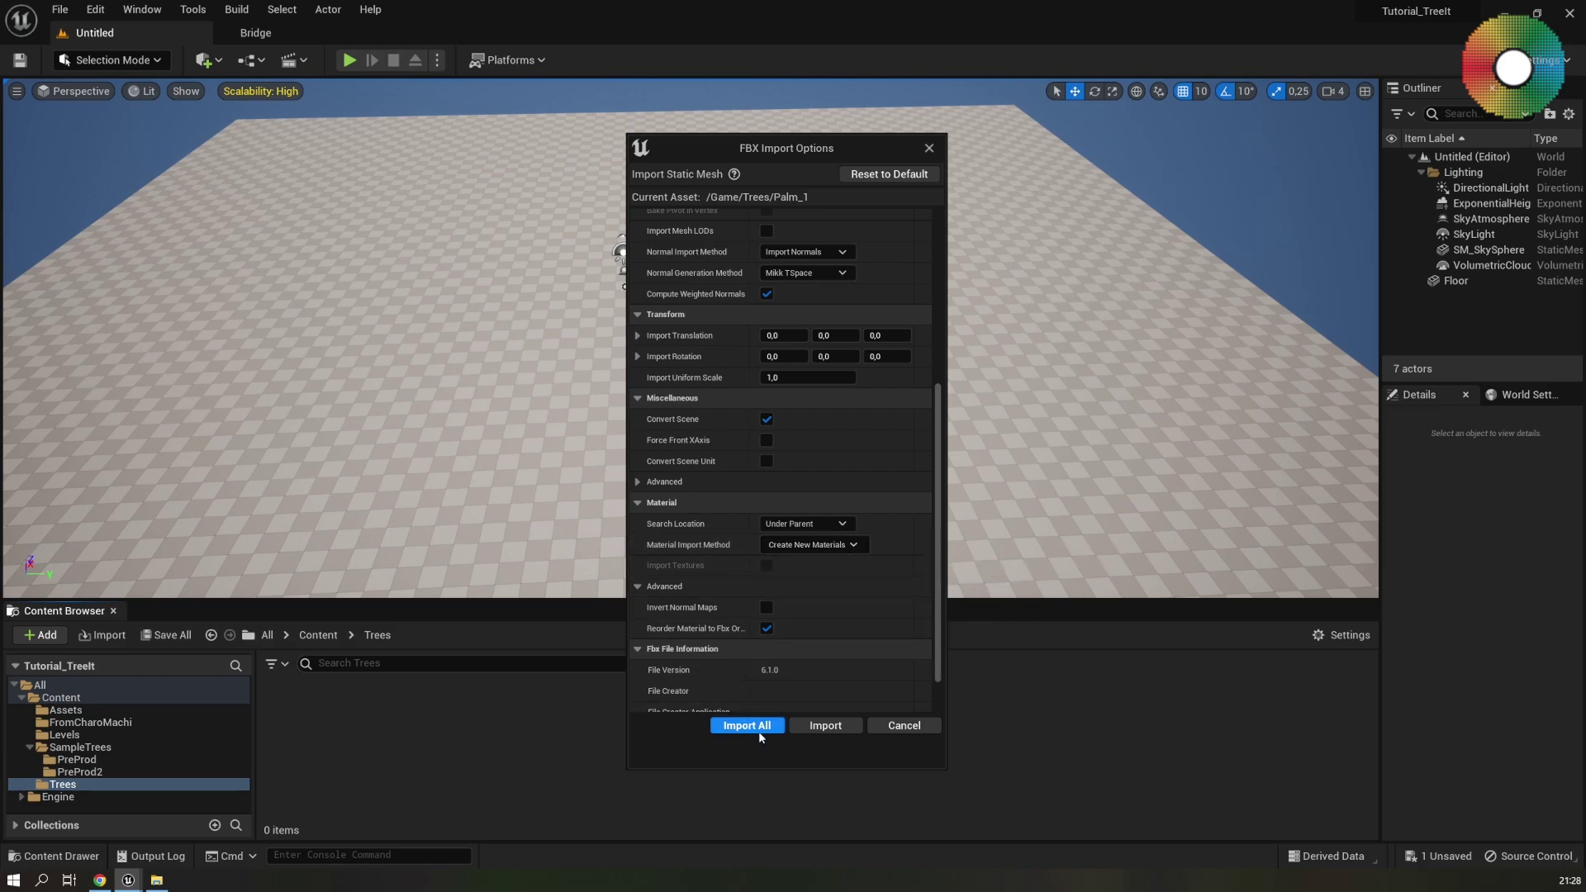
left_click(818, 725)
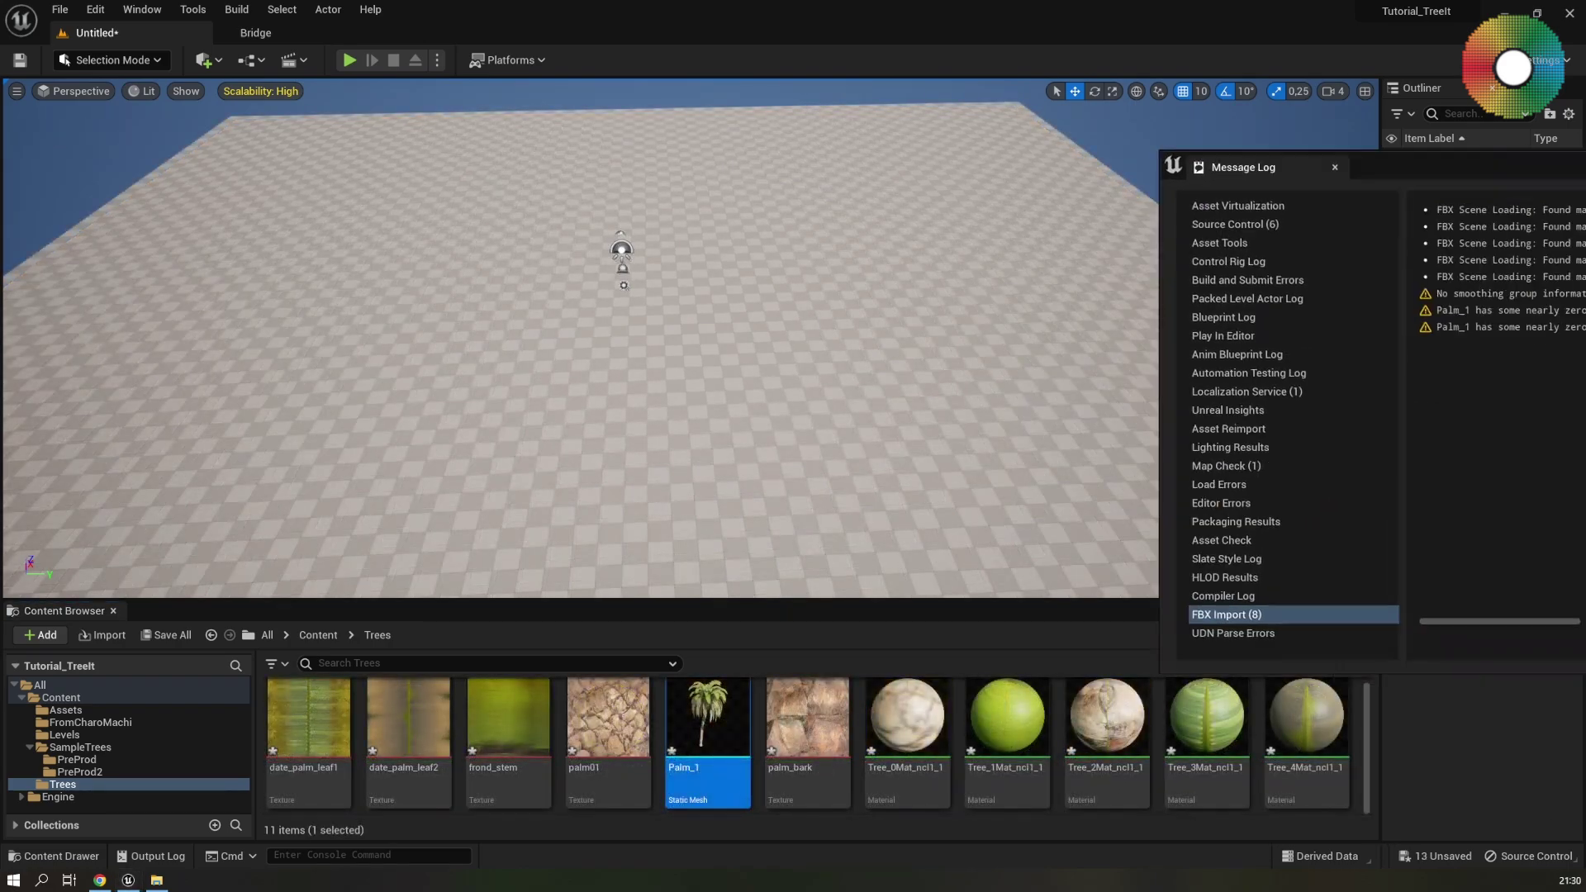
left_click_drag(1550, 167, 854, 149)
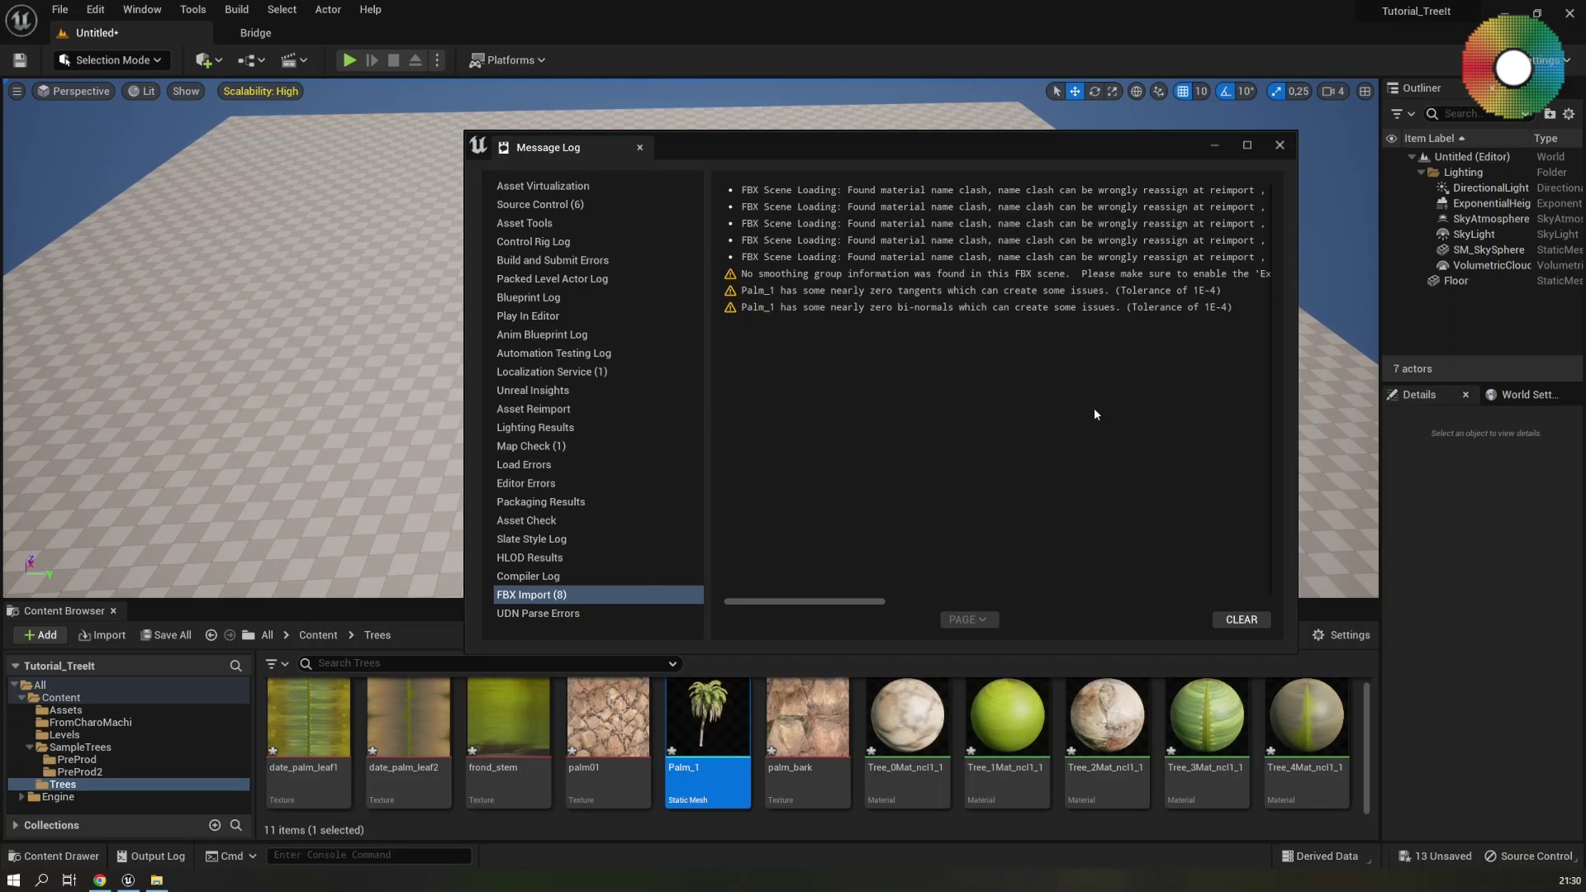
left_click(1280, 145)
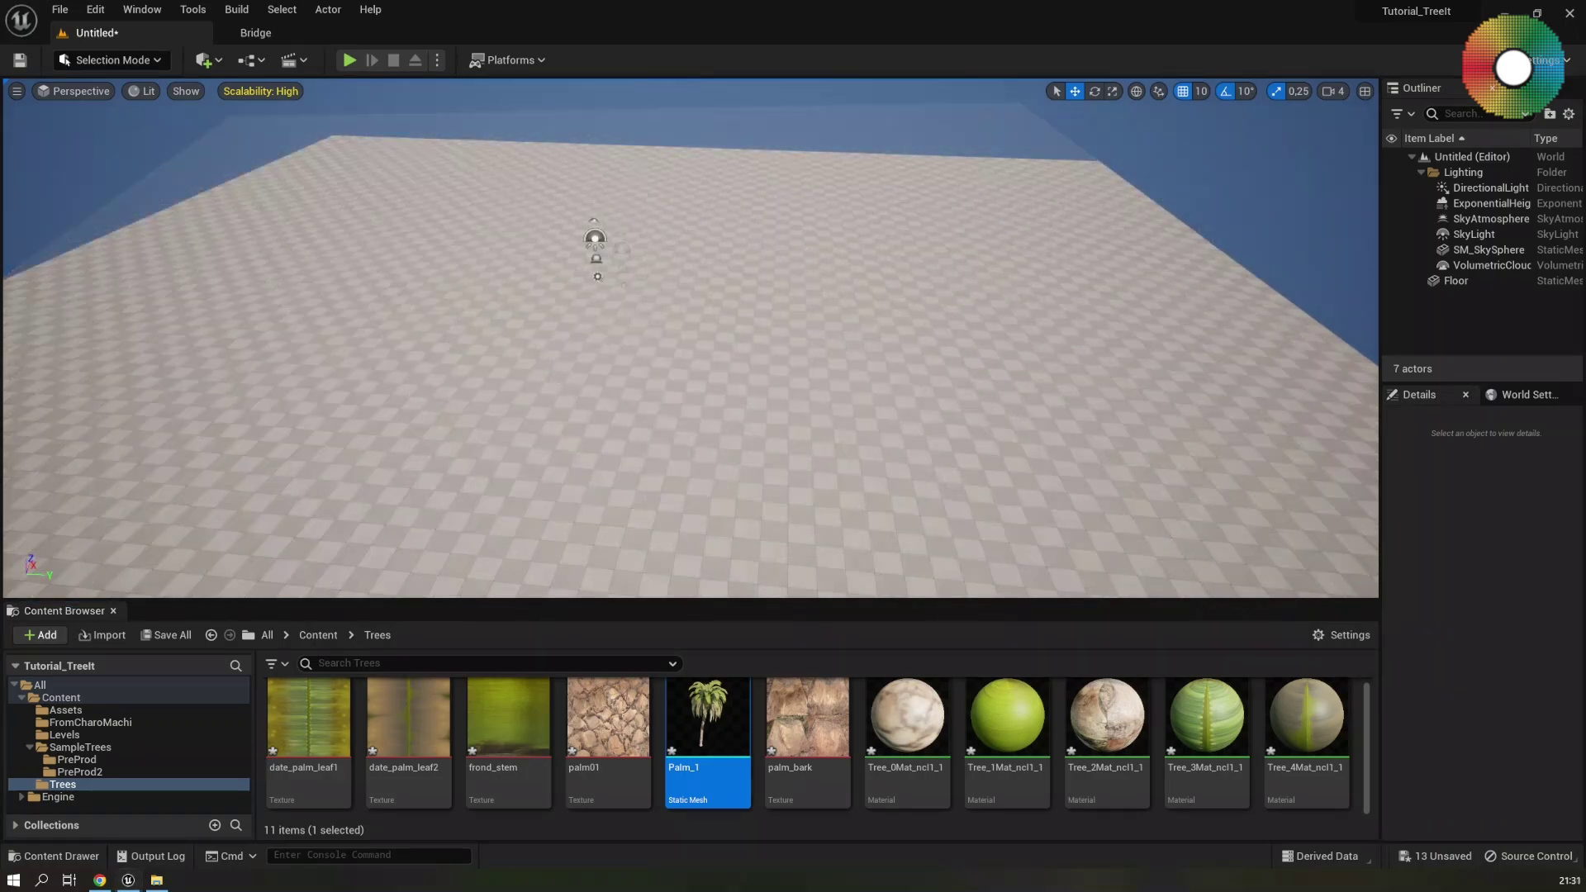
Place the Palm_1 static mesh on the floor of the new level
left_click_drag(726, 761, 654, 438)
key("w")
mouse_move(654, 438)
right_mouse_down()
mouse_move(654, 451)
mouse_move(655, 392)
mouse_move(652, 451)
mouse_move(690, 446)
mouse_move(728, 413)
mouse_move(731, 450)
mouse_move(640, 454)
right_mouse_up()
Examine the placed palm's leaves and trunk from close up and from a distance
key("w")
key("s")
key("a")
key("w")
key("s")
key("d")
right_click_drag(743, 451, 834, 487)
key("s")
key("a")
key("w")
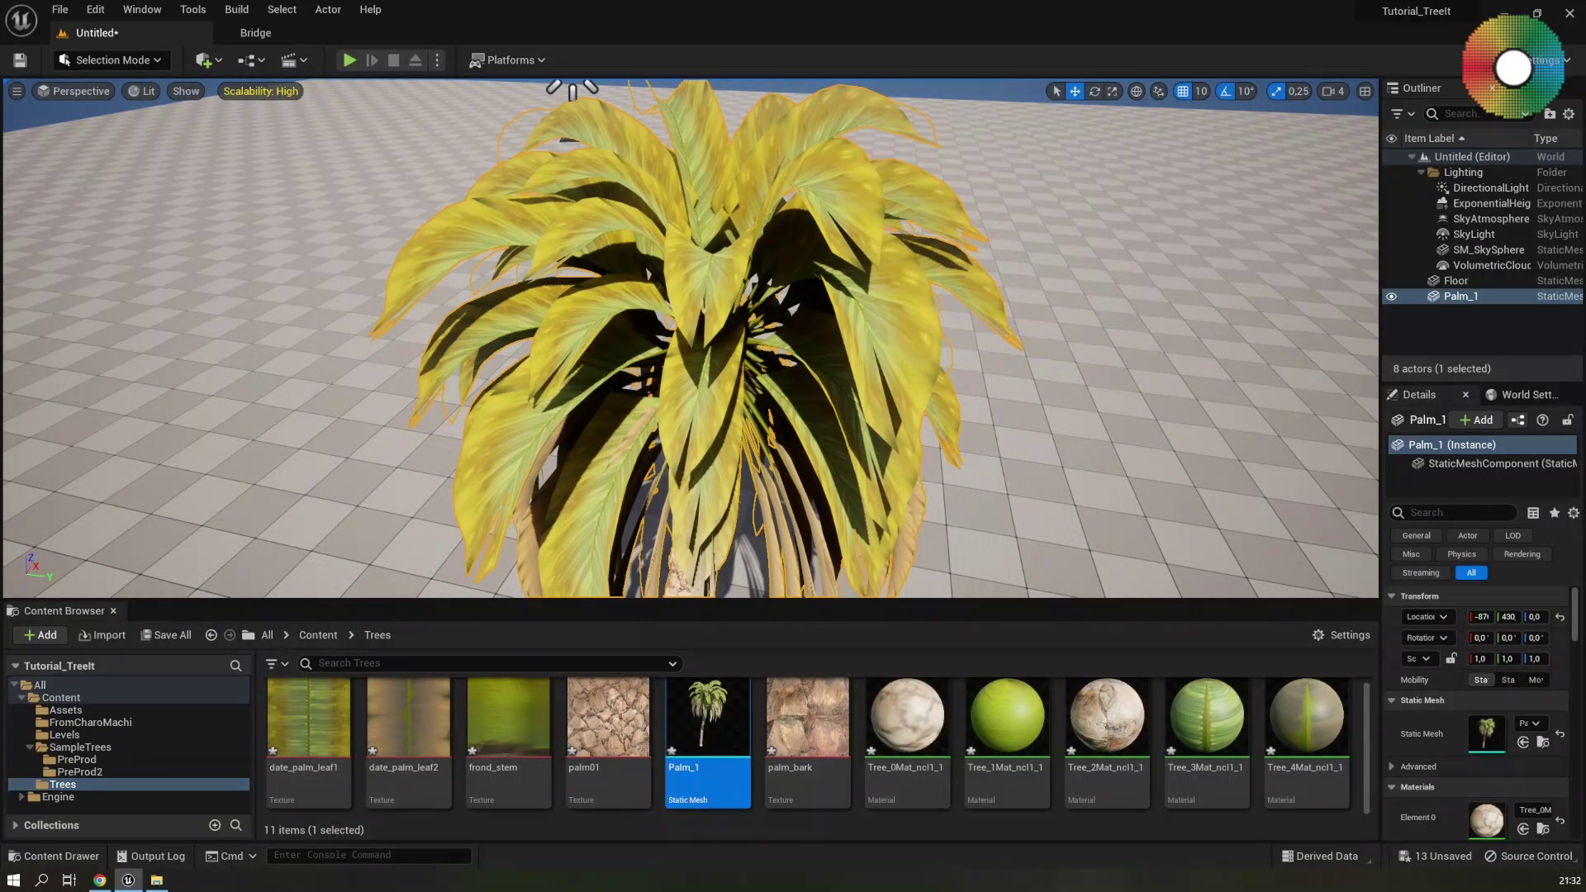
key("s")
right_click_drag(1272, 538, 1272, 538)
key("w")
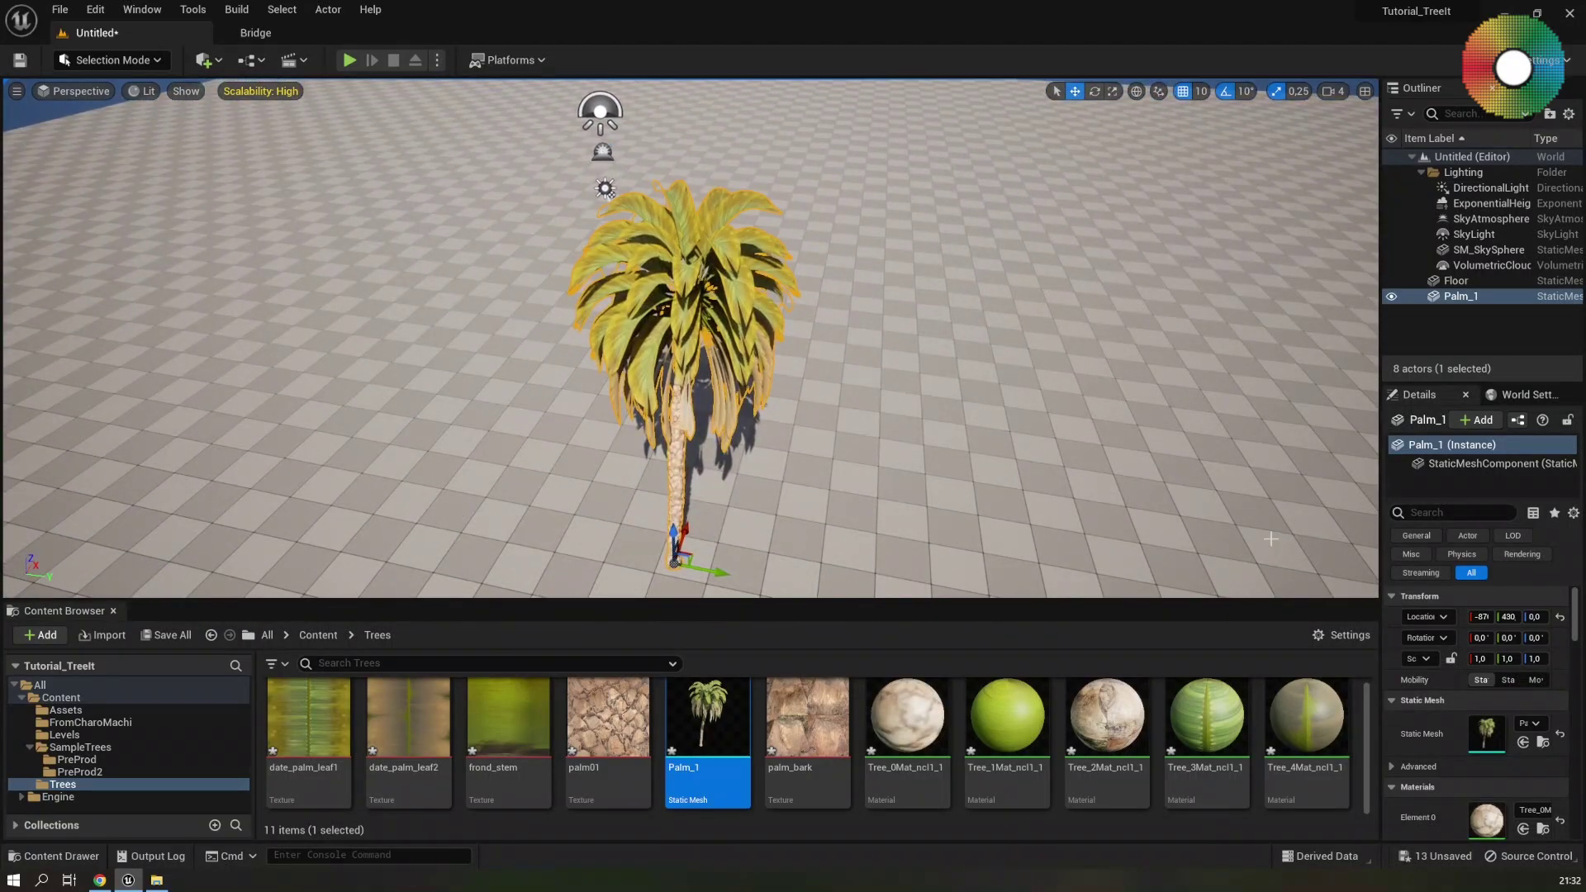
Import the normal and roughness PNGs for date palm leaf1 and leaf2, frond stem, palm bark and palm01 from File Explorer into the Trees folder
left_click(898, 759)
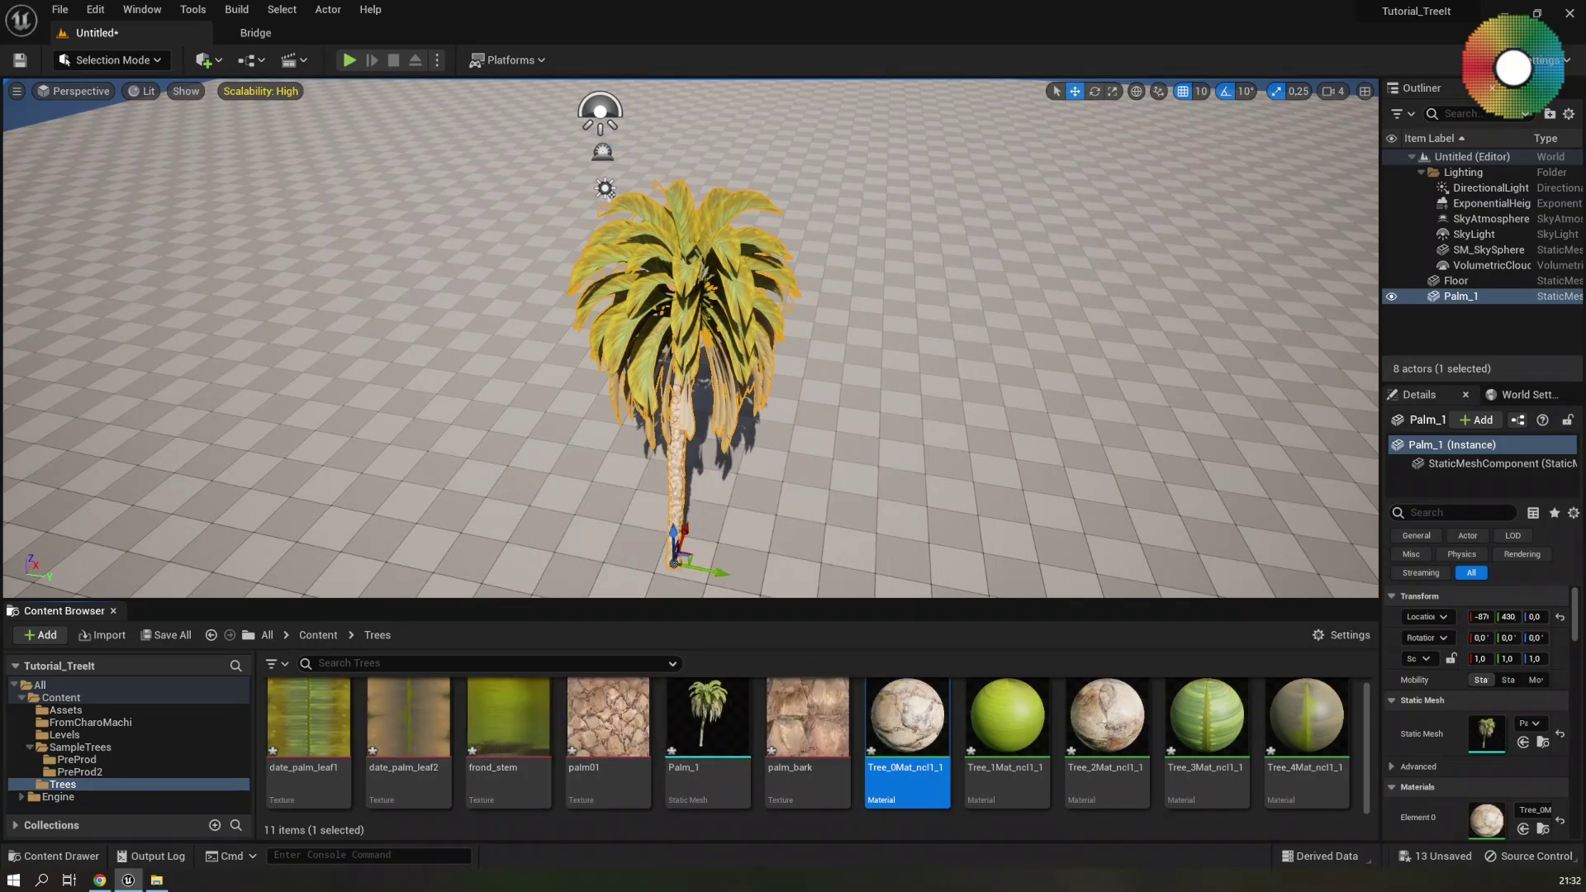
key("alt+Tab")
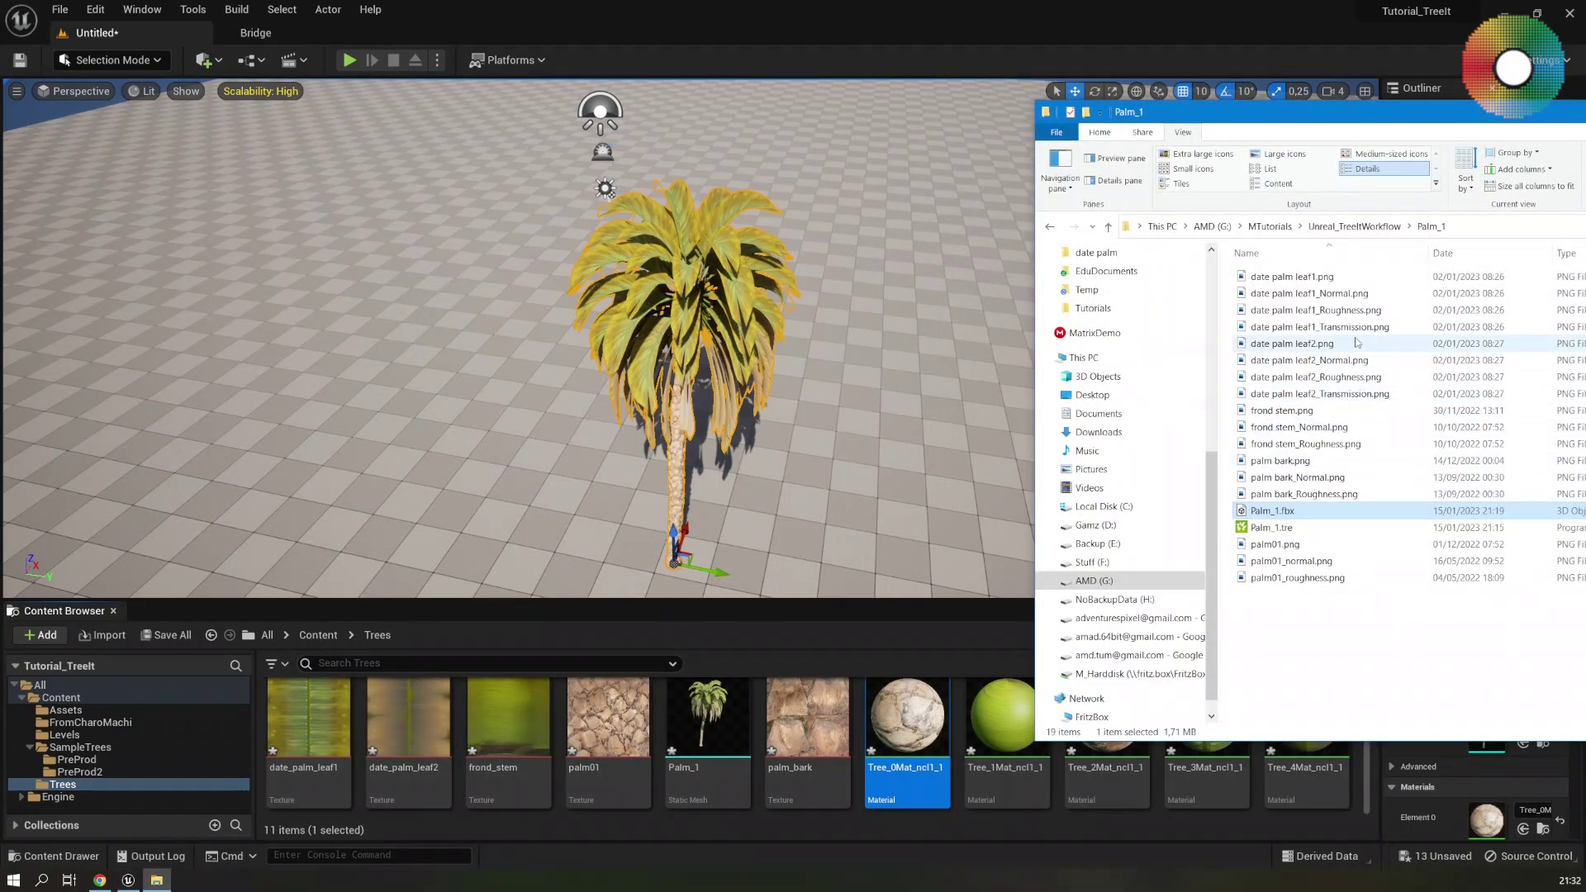
left_click(1348, 294)
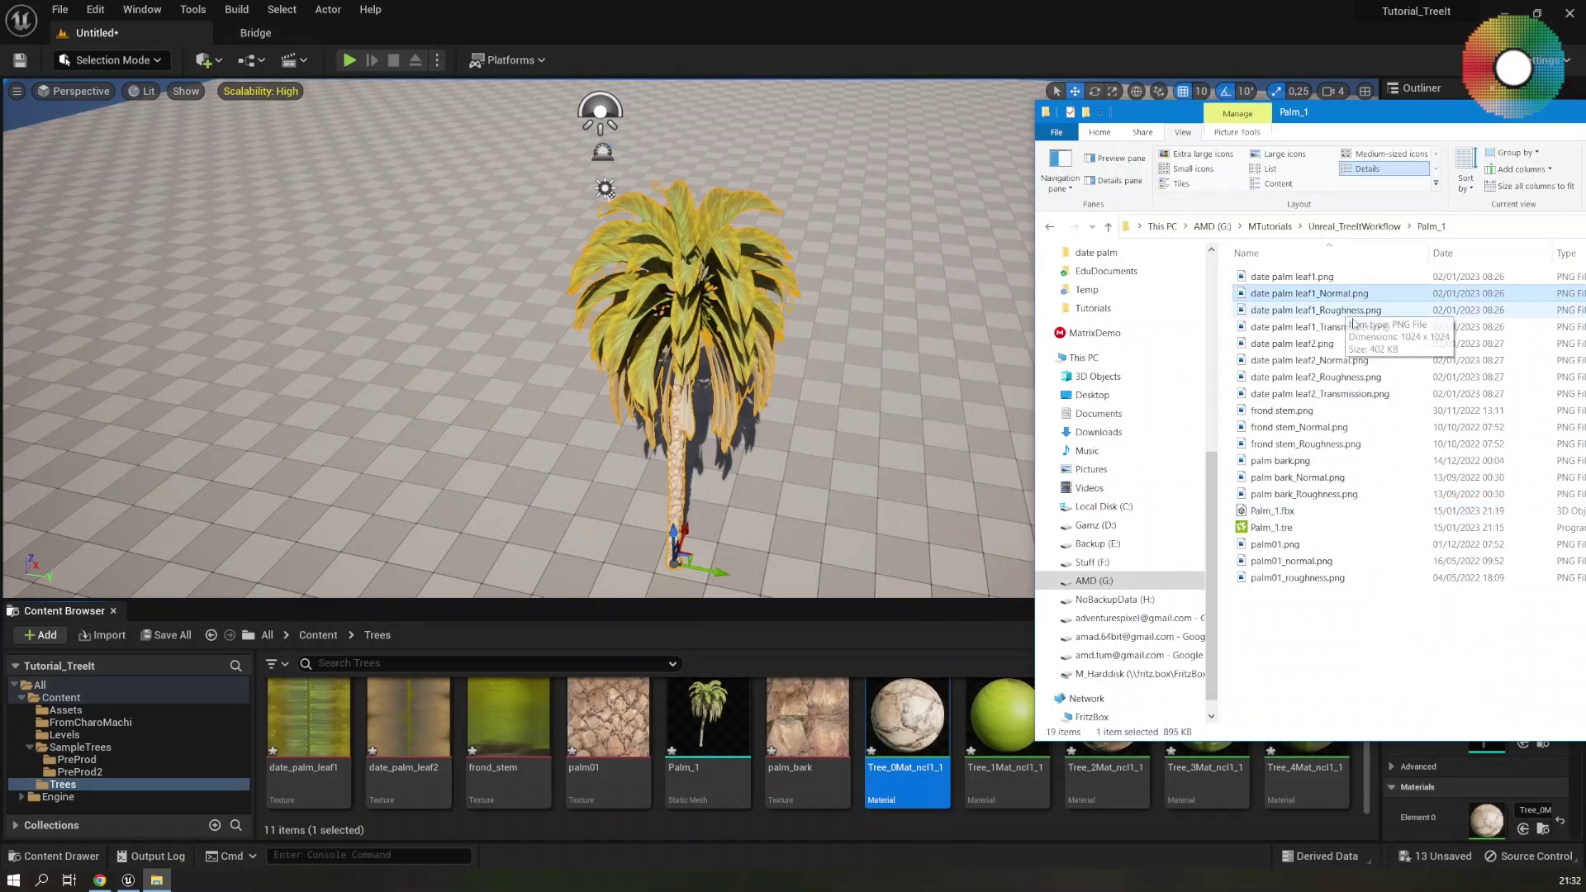
left_click(1351, 312, "ctrl")
left_click(1333, 362, "ctrl")
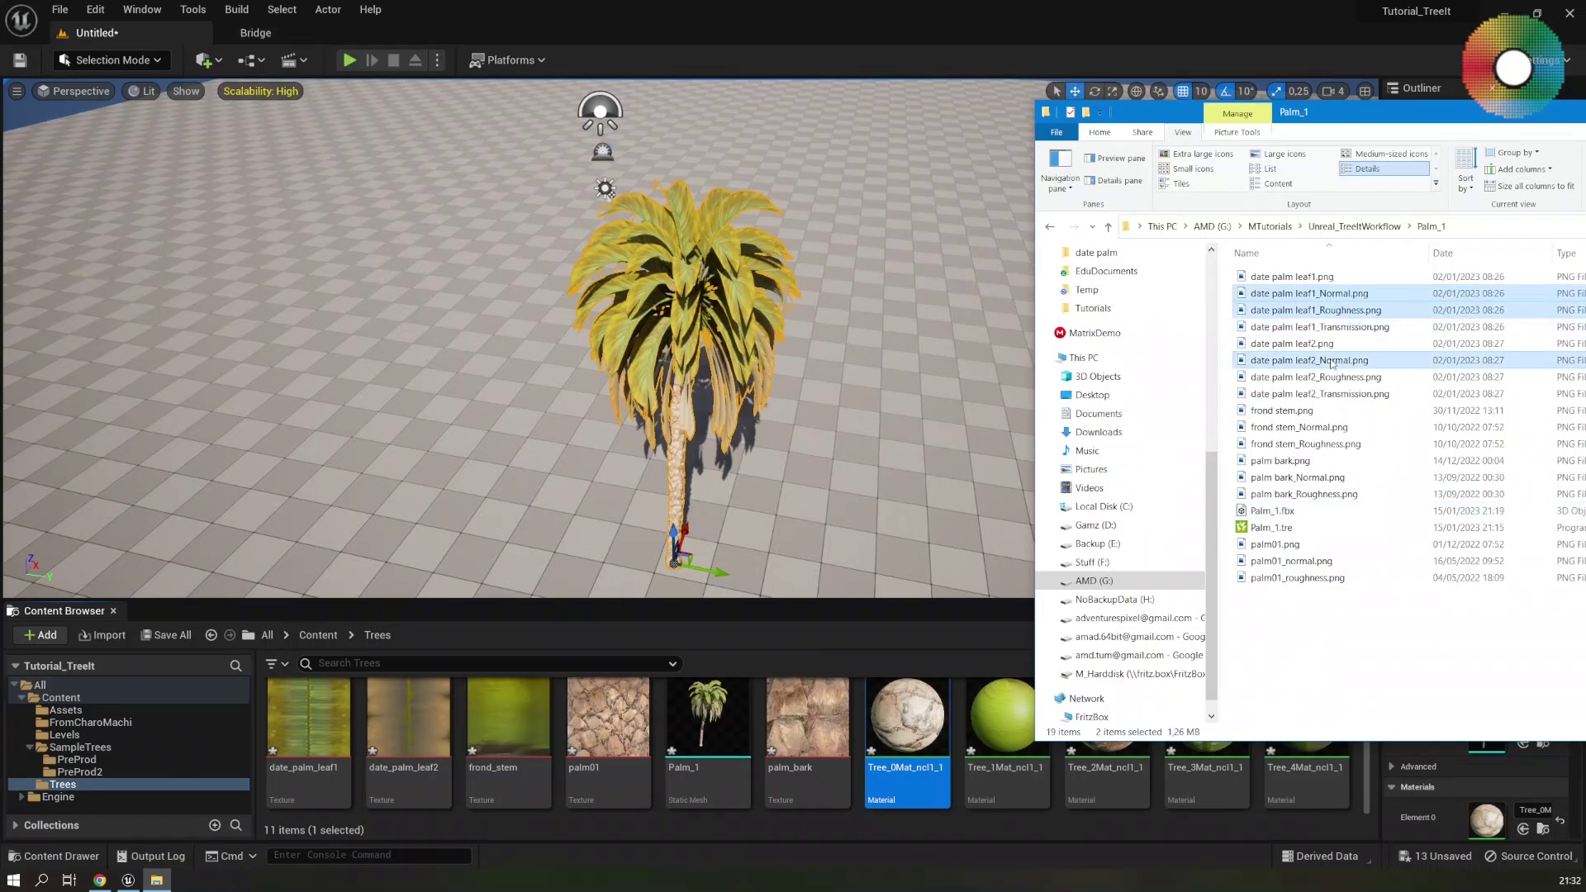
left_click(1336, 378, "ctrl")
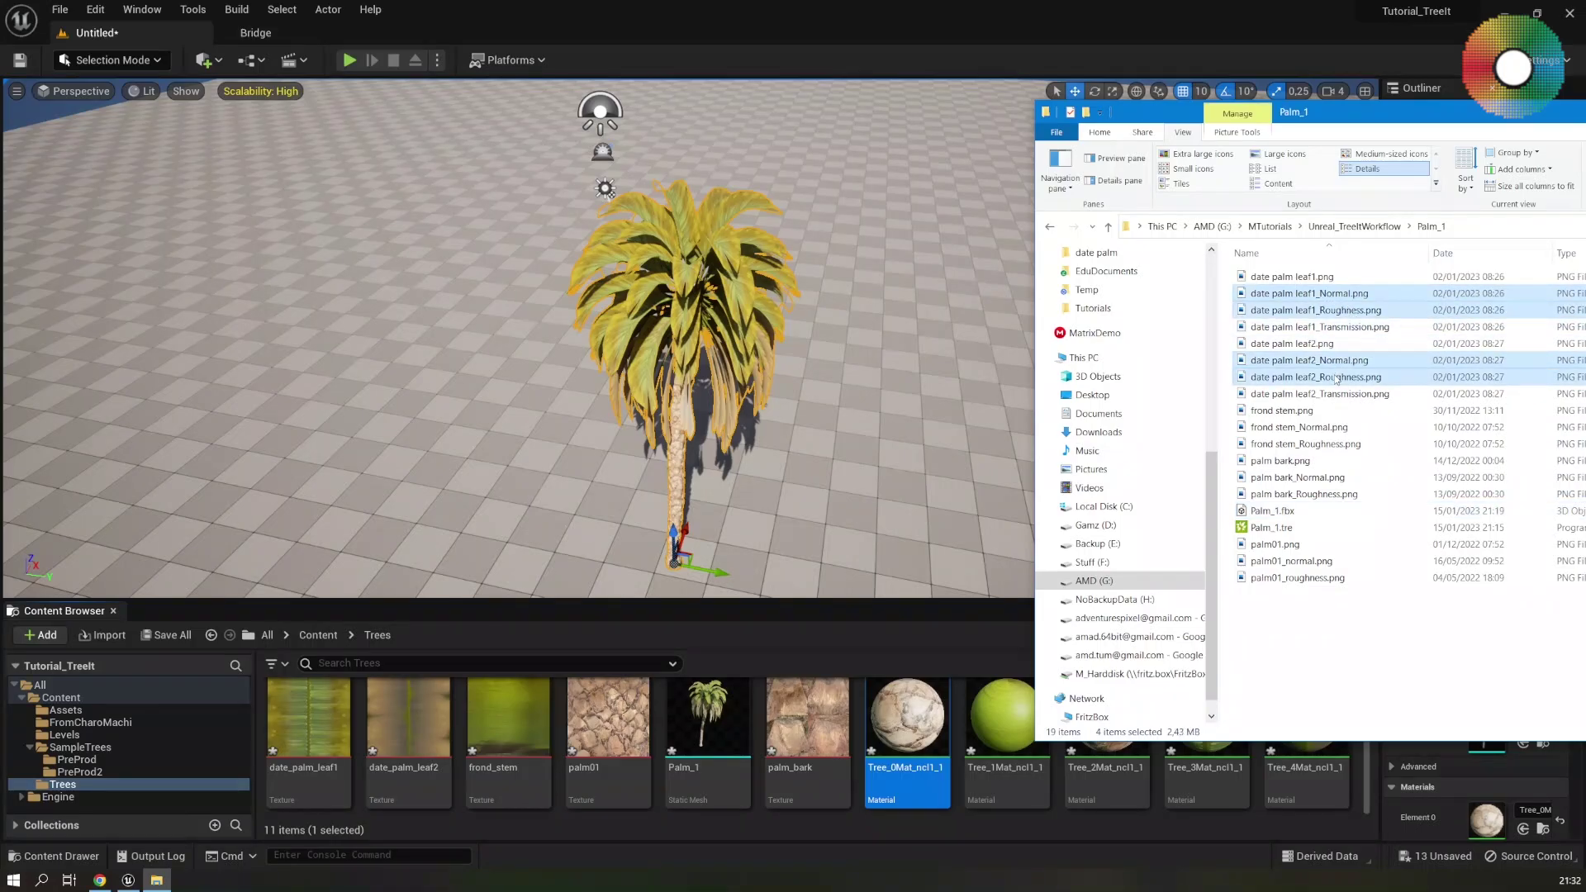
left_click(1324, 428, "ctrl")
left_click(1323, 445, "ctrl")
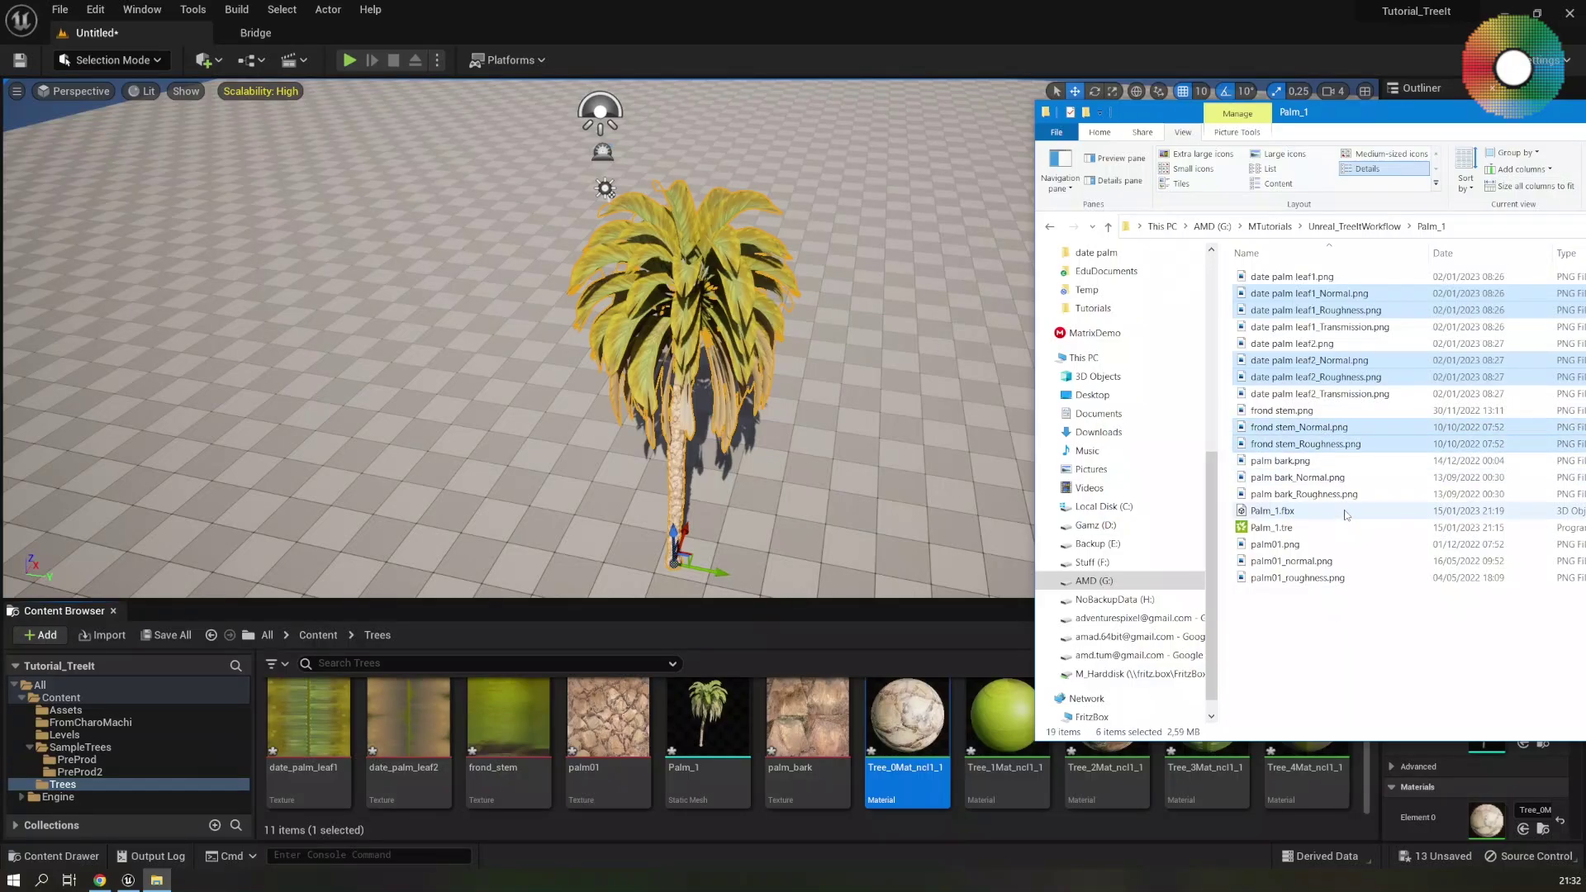
left_click(1314, 479, "ctrl")
left_click(1314, 495, "ctrl")
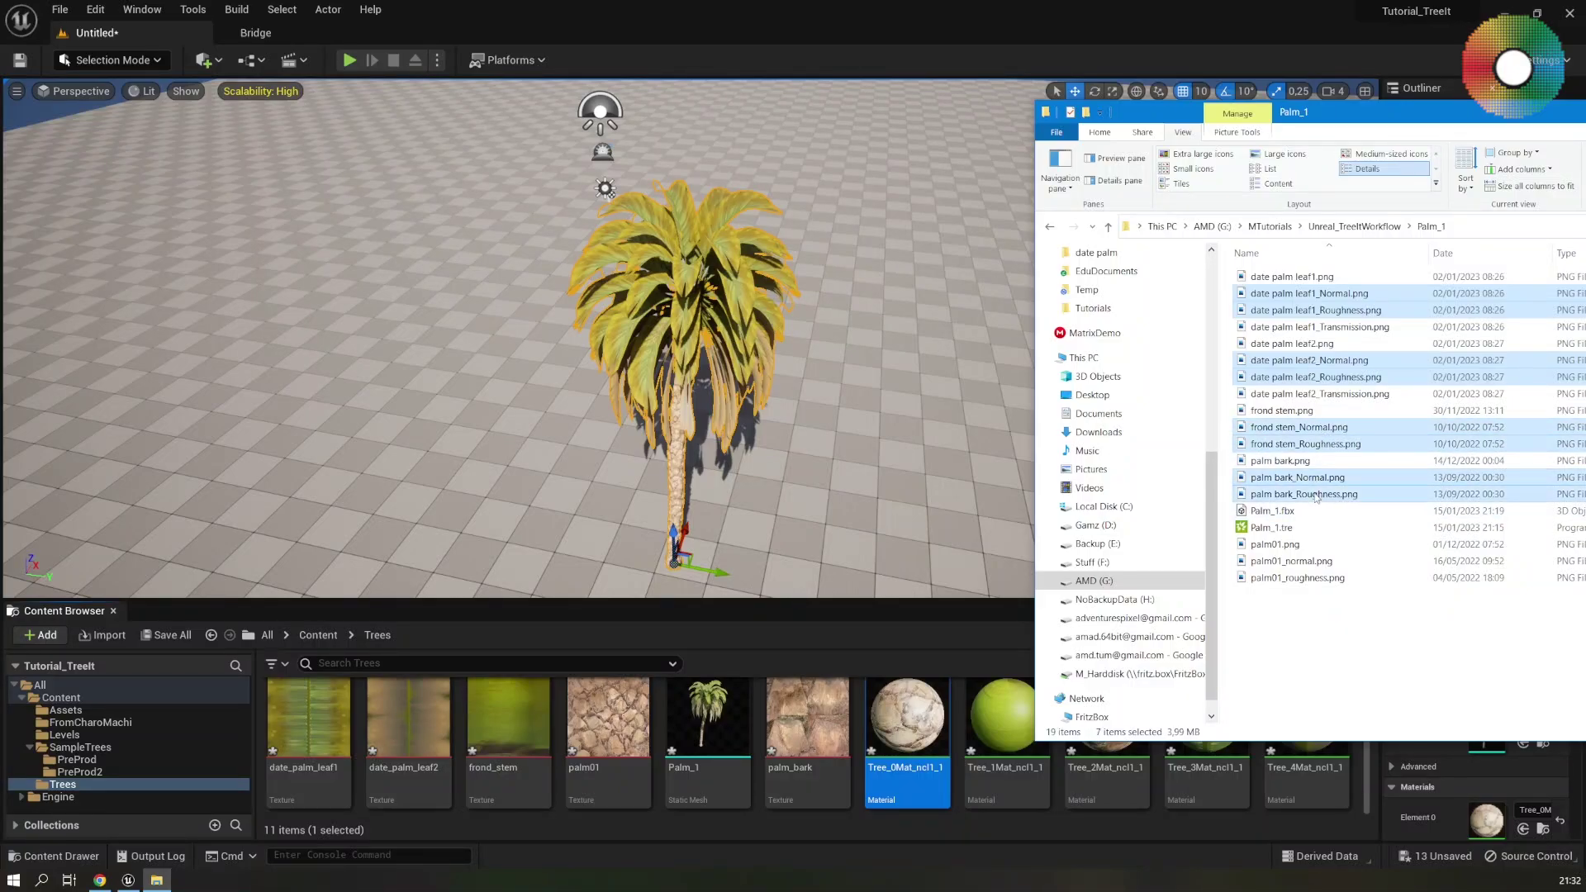
left_click(1310, 562, "ctrl")
left_click(1309, 579, "ctrl")
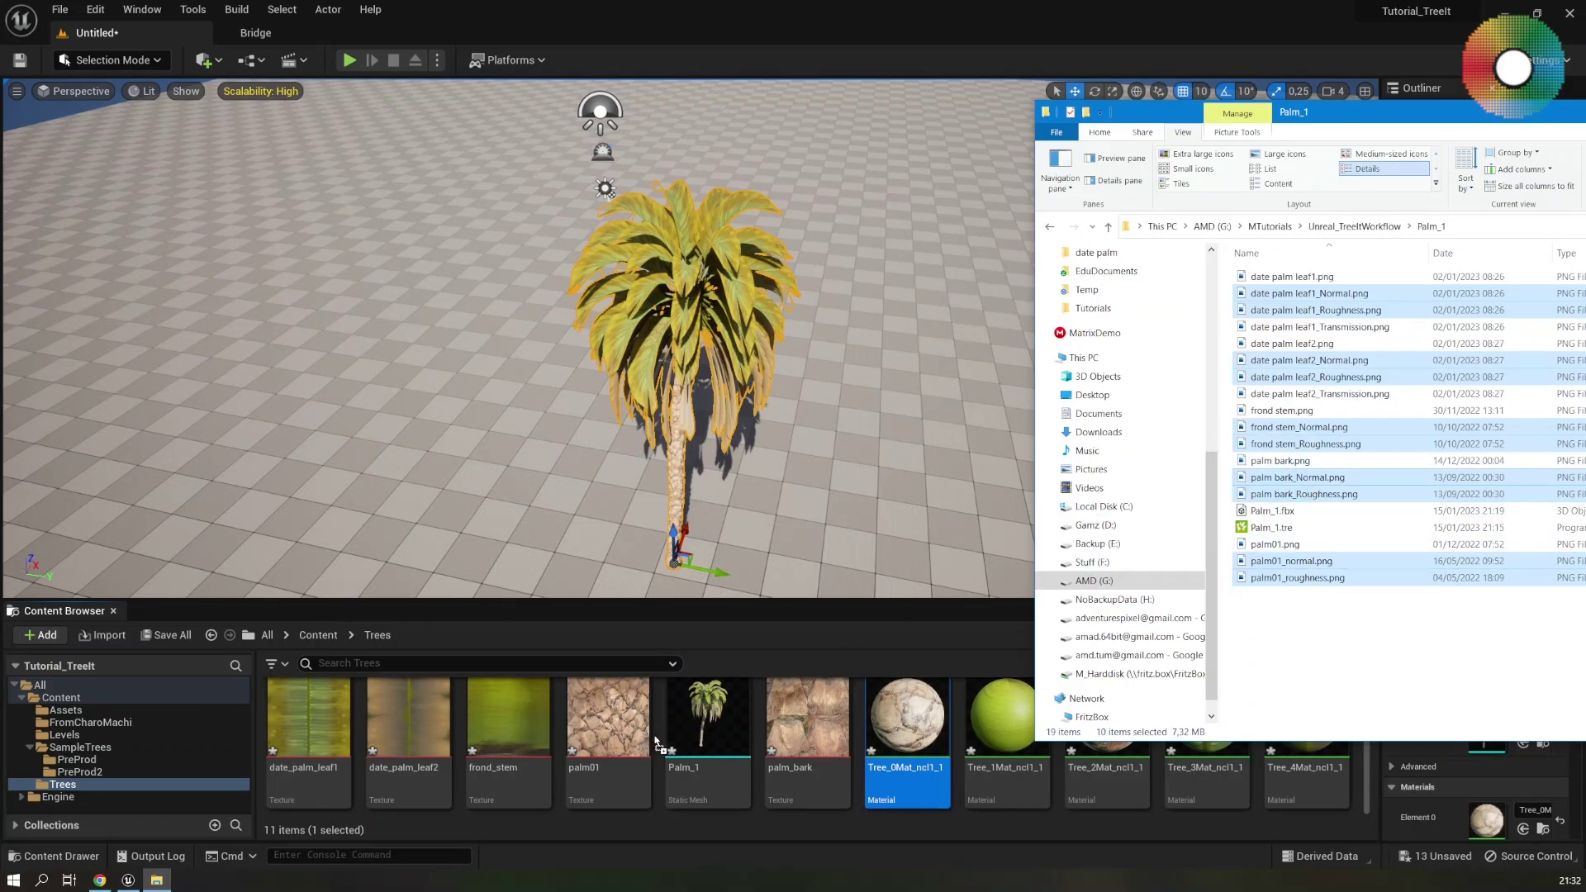
left_click_drag(655, 741, 660, 730)
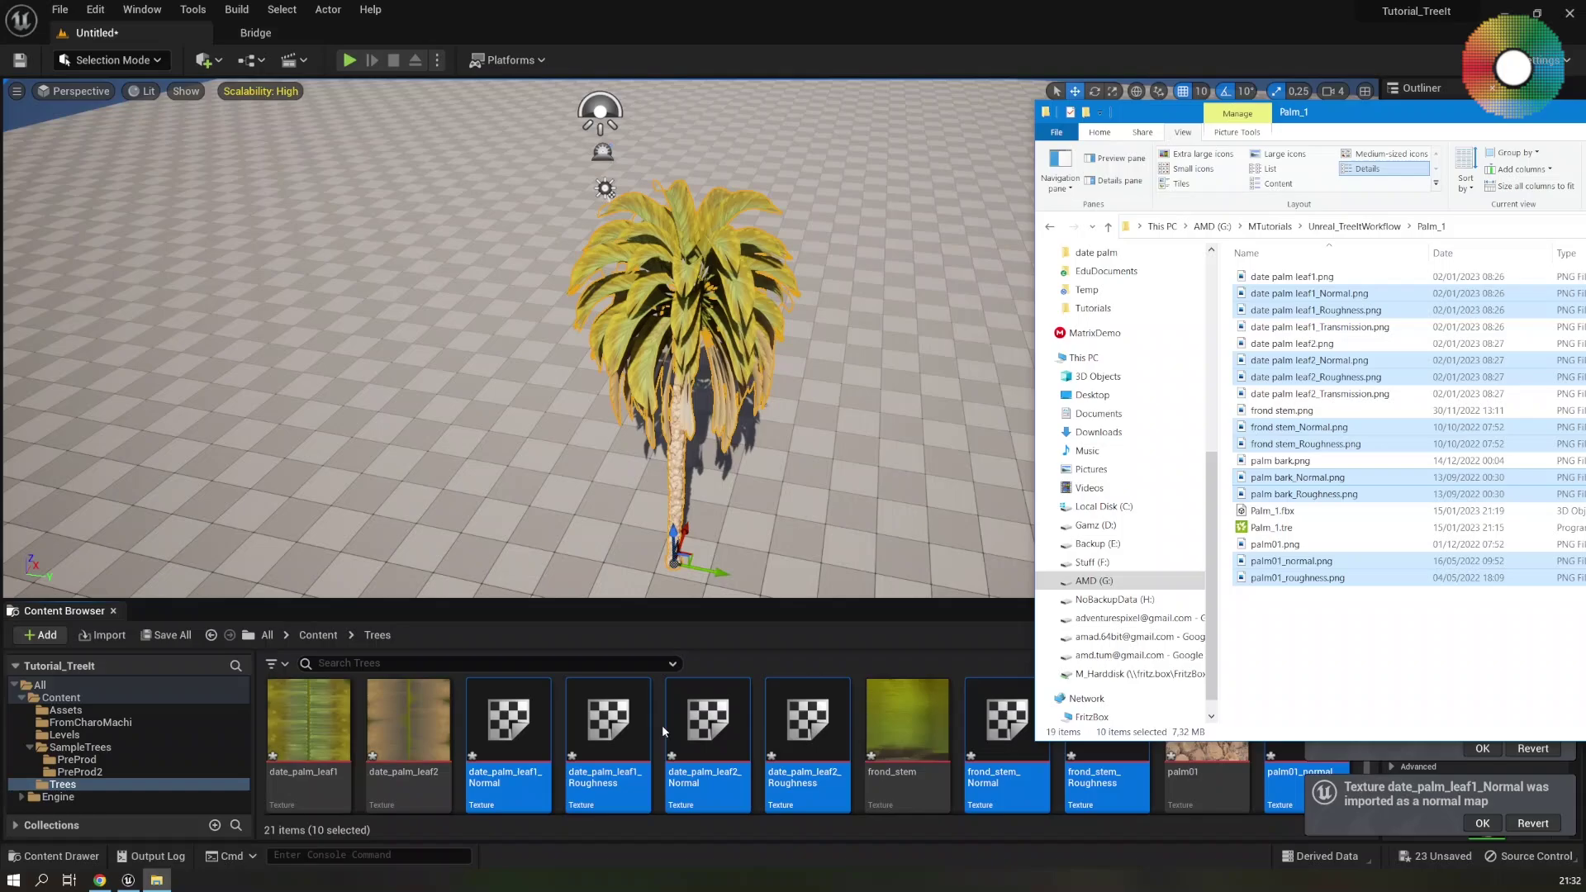
Return to Unreal Editor and open the Palm_1 static mesh for editing
left_click(834, 32)
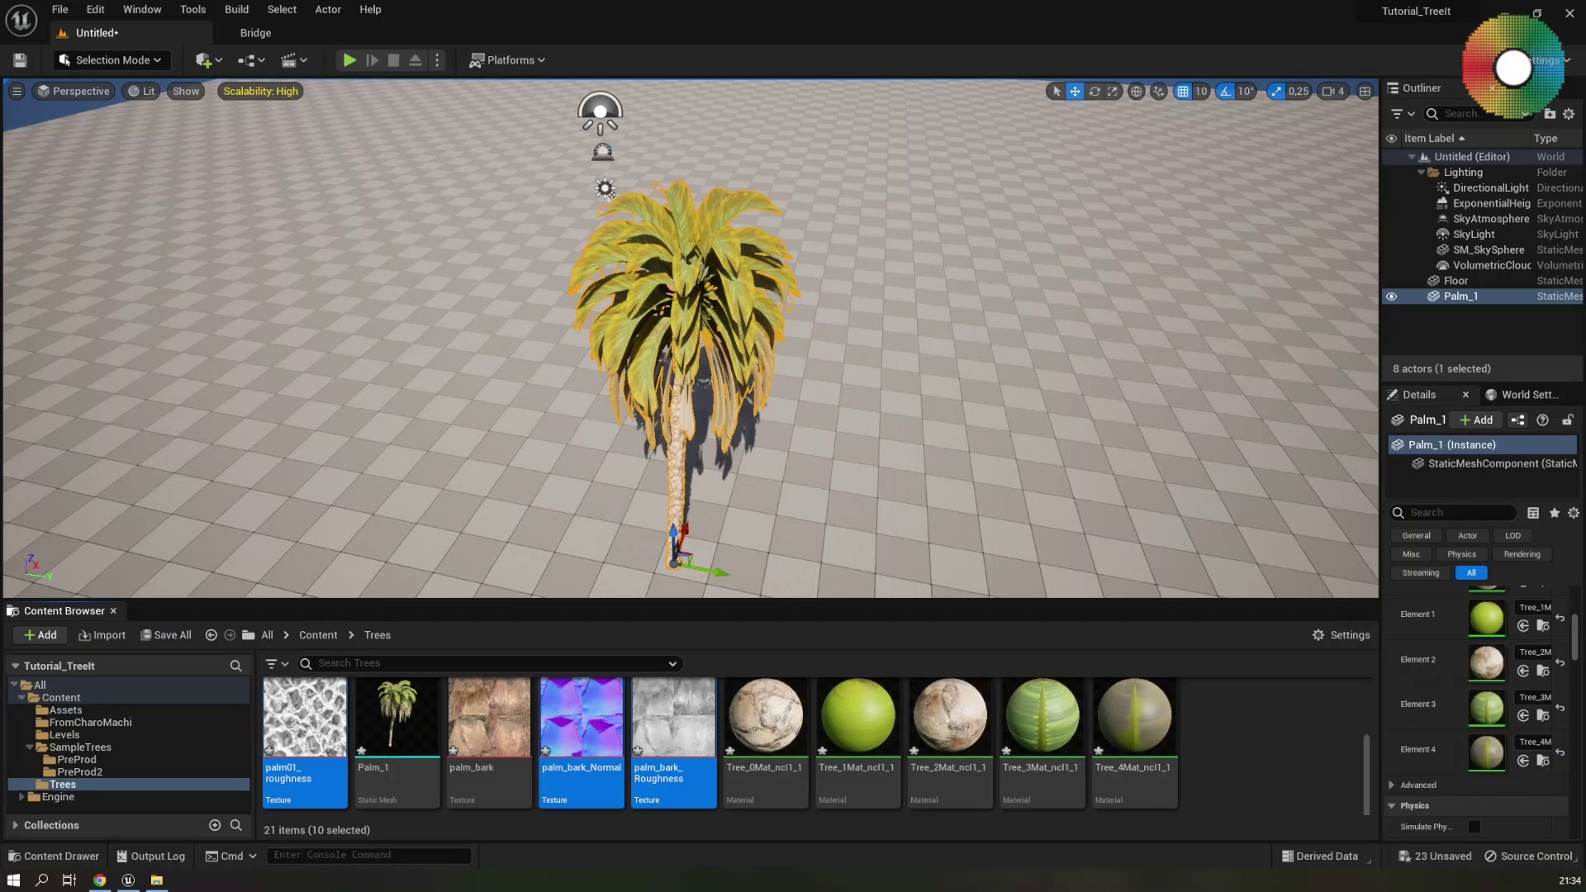
left_click(395, 723)
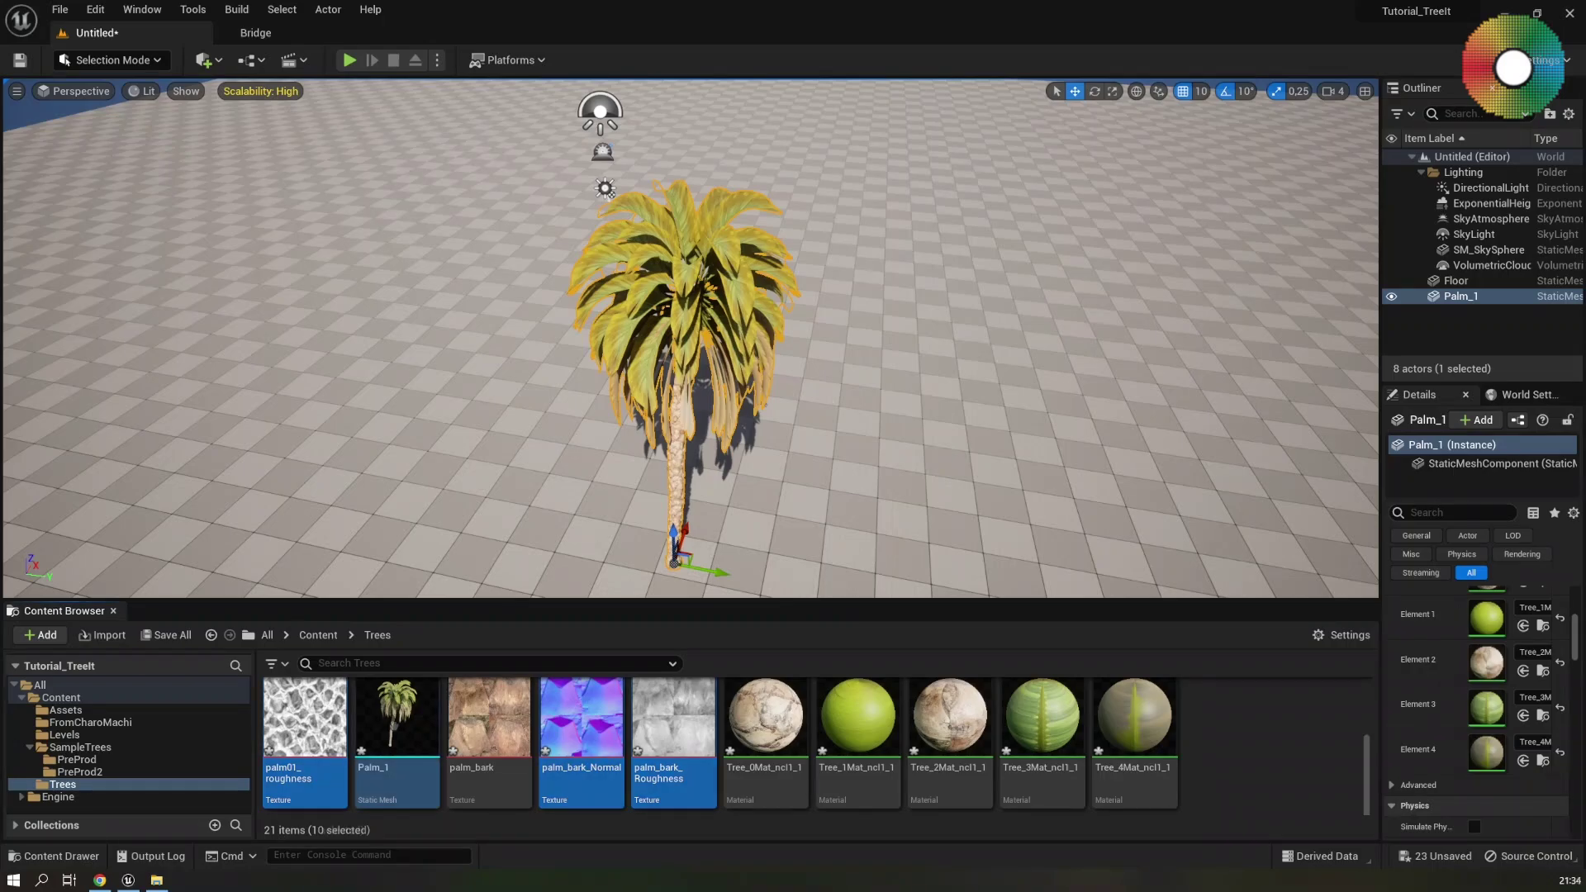
double_click(395, 723)
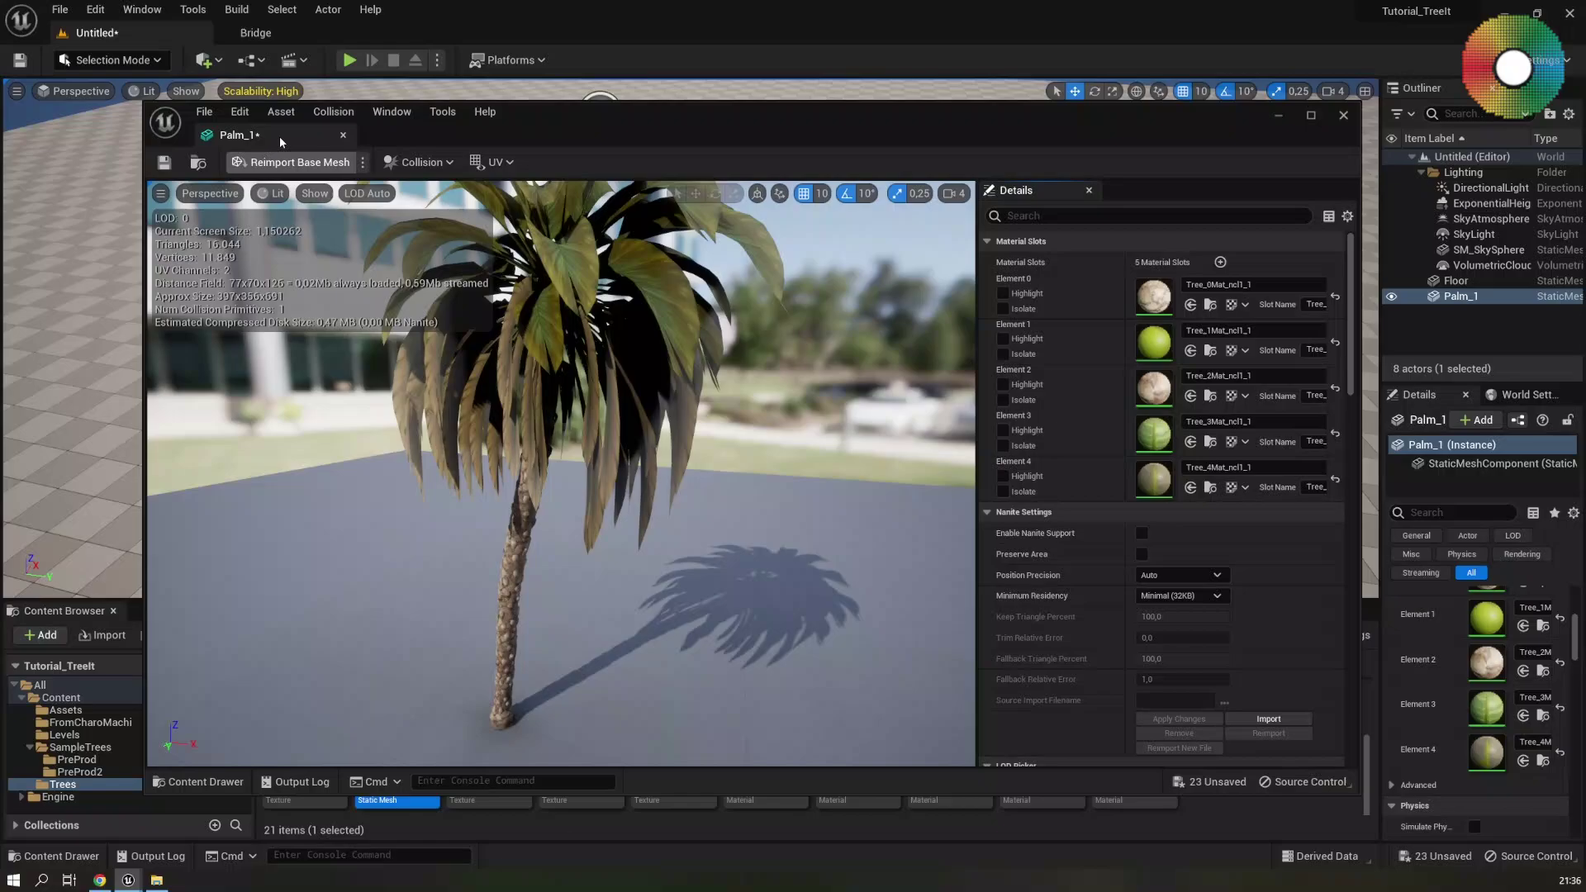
Dock the Palm_1 mesh editor next to the level's tab and view the whole palm in its preview
left_click_drag(279, 136, 325, 35)
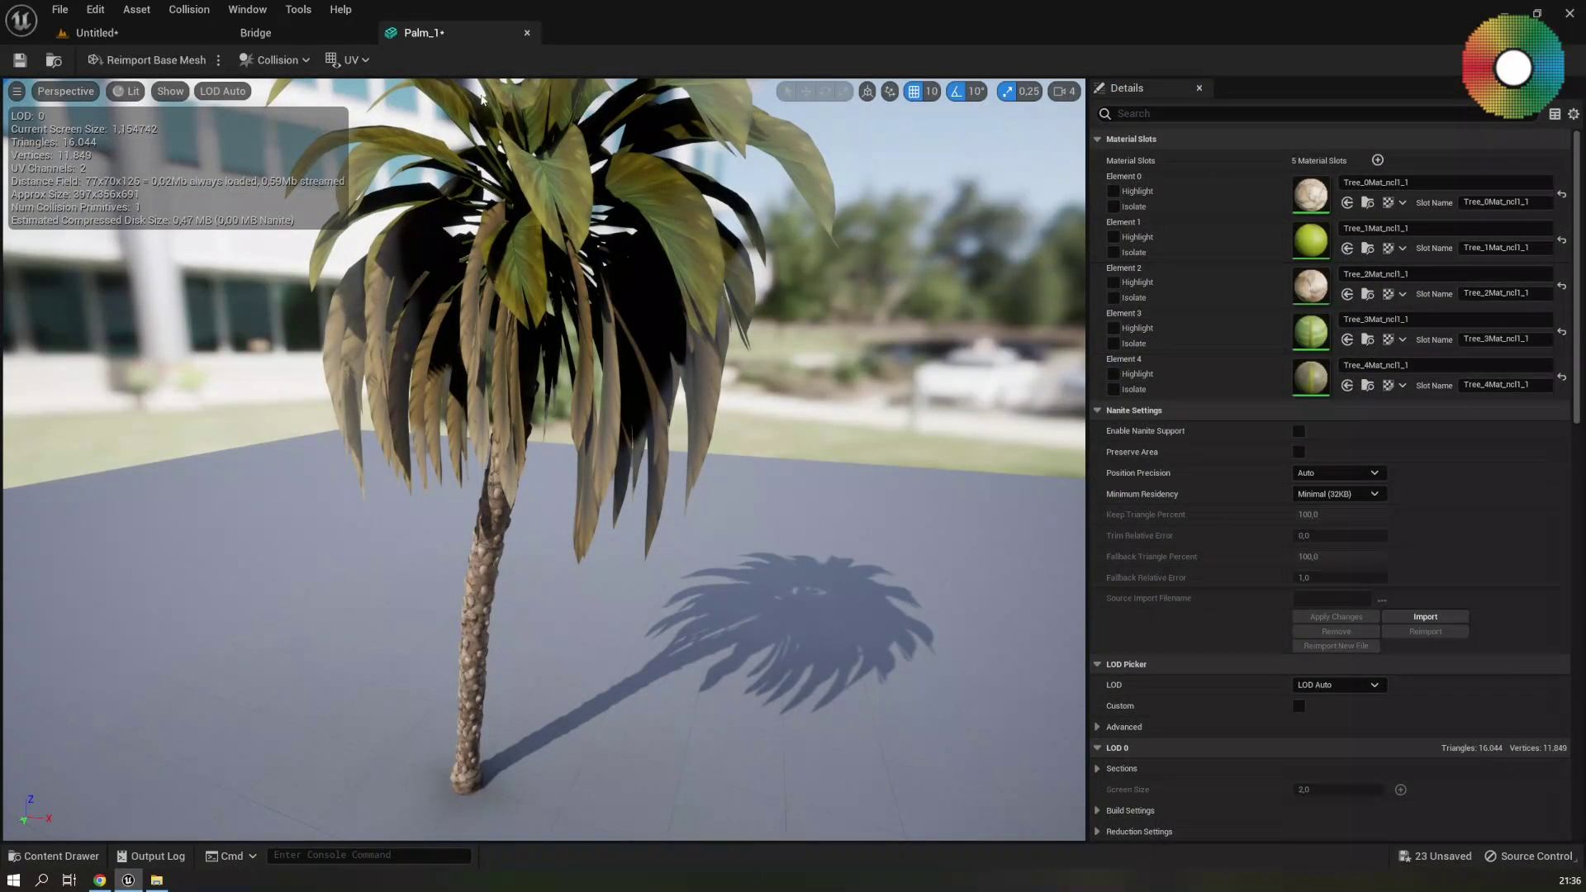
right_click_drag(496, 330, 467, 186)
key("w")
right_click_drag(696, 325, 699, 396)
key("s")
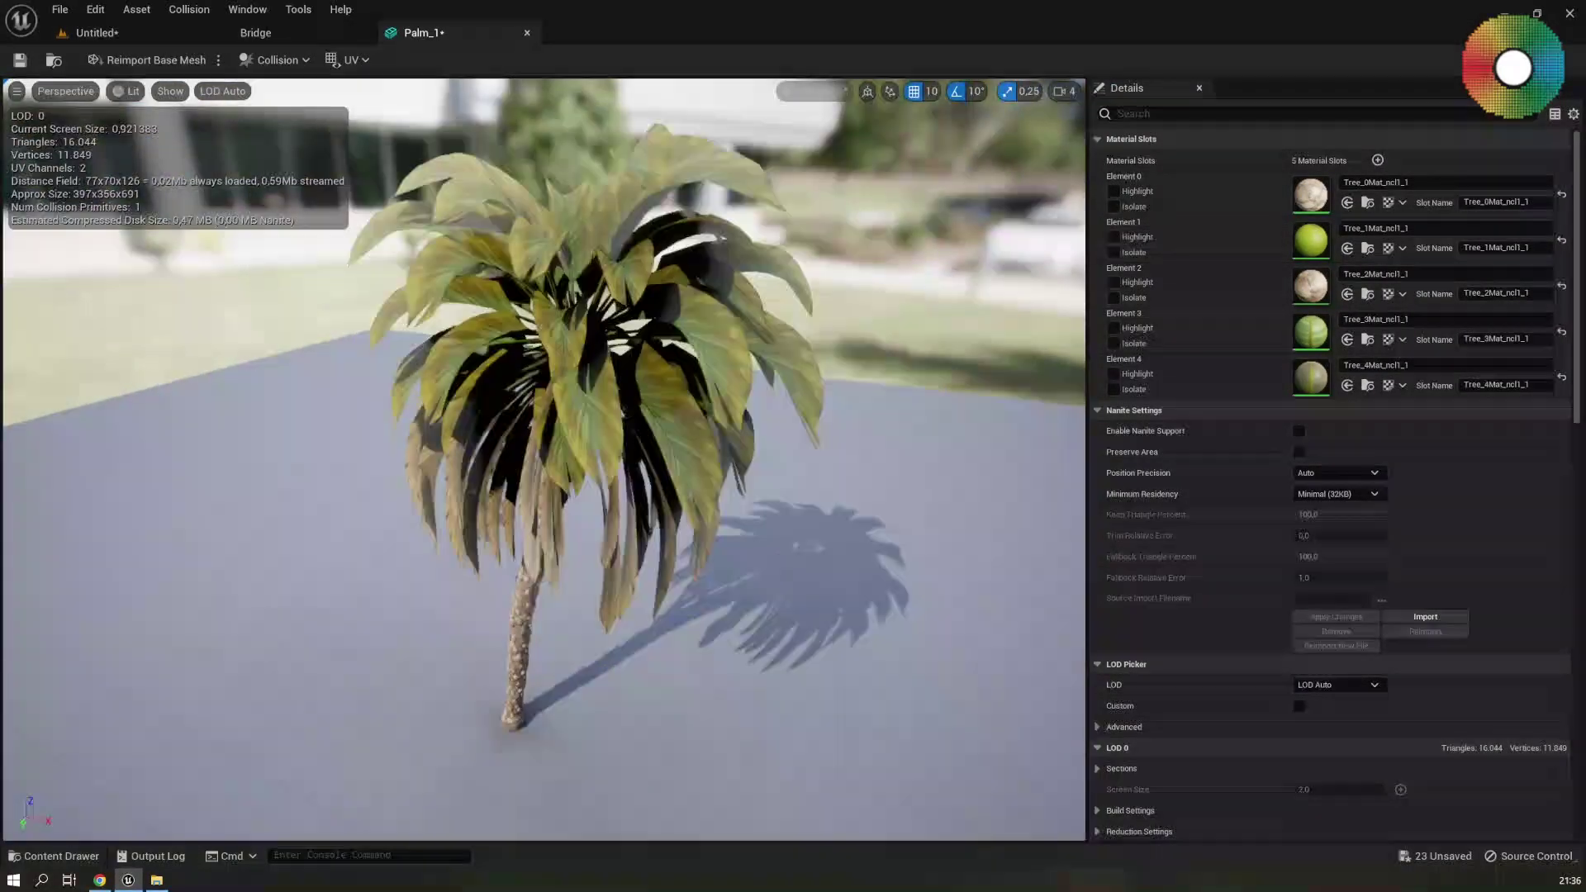
key("w")
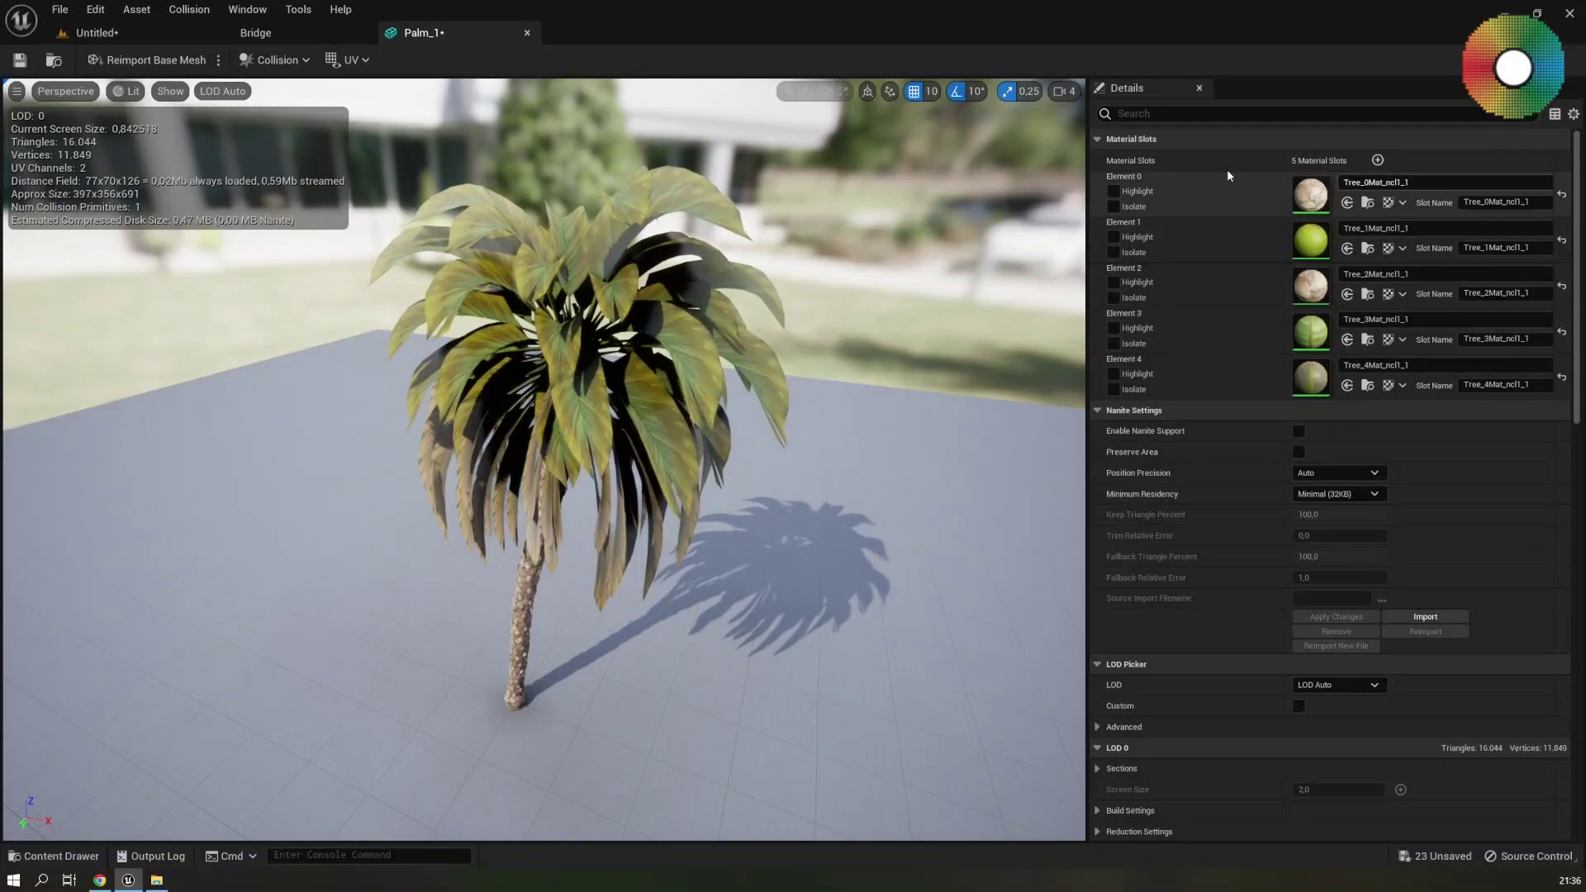
Highlight material slots Element 0 through Element 4 in turn to examine which part of the palm each one covers
left_click(1113, 192)
mouse_move(545, 454)
right_mouse_down()
mouse_move(487, 429)
mouse_move(562, 438)
mouse_move(545, 430)
mouse_move(545, 455)
right_mouse_up()
key("d")
key("w")
key("s")
key("w")
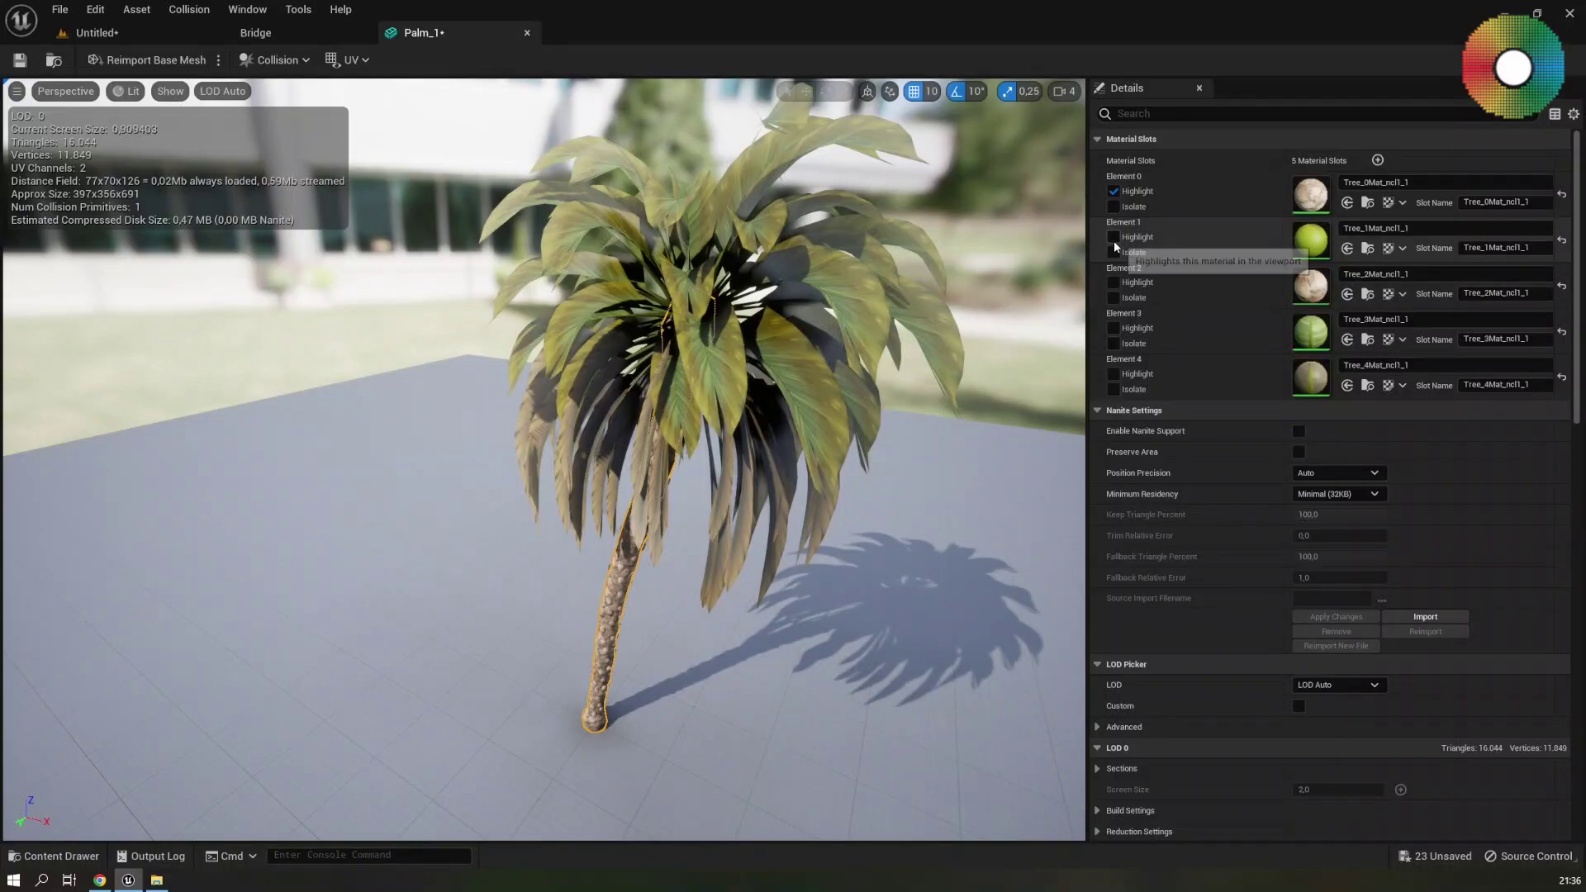
left_click(1113, 238)
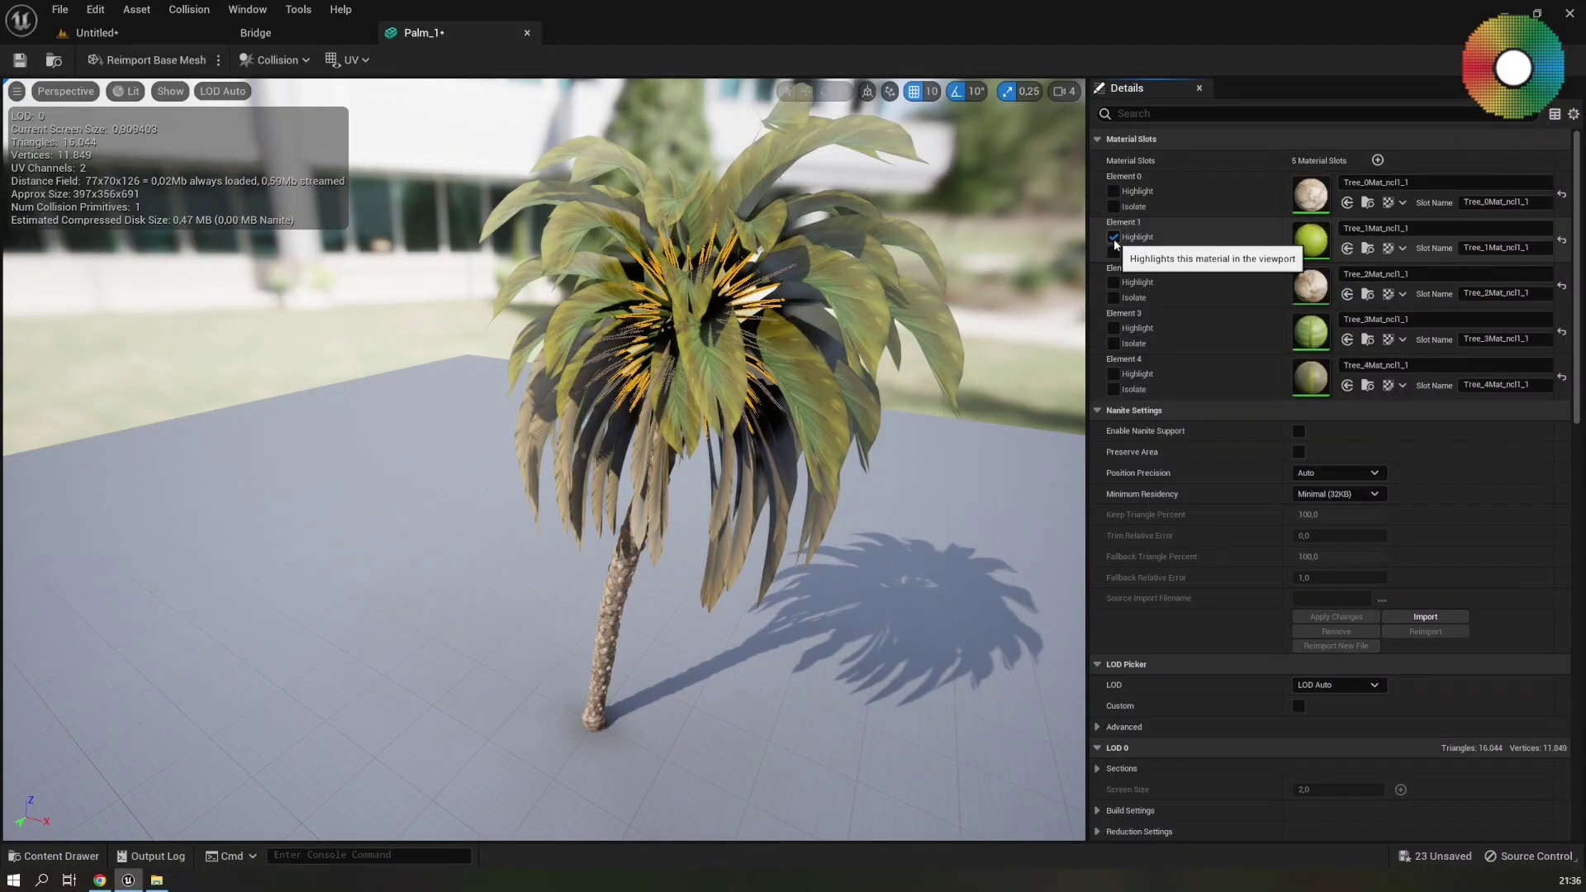
left_click(1115, 284)
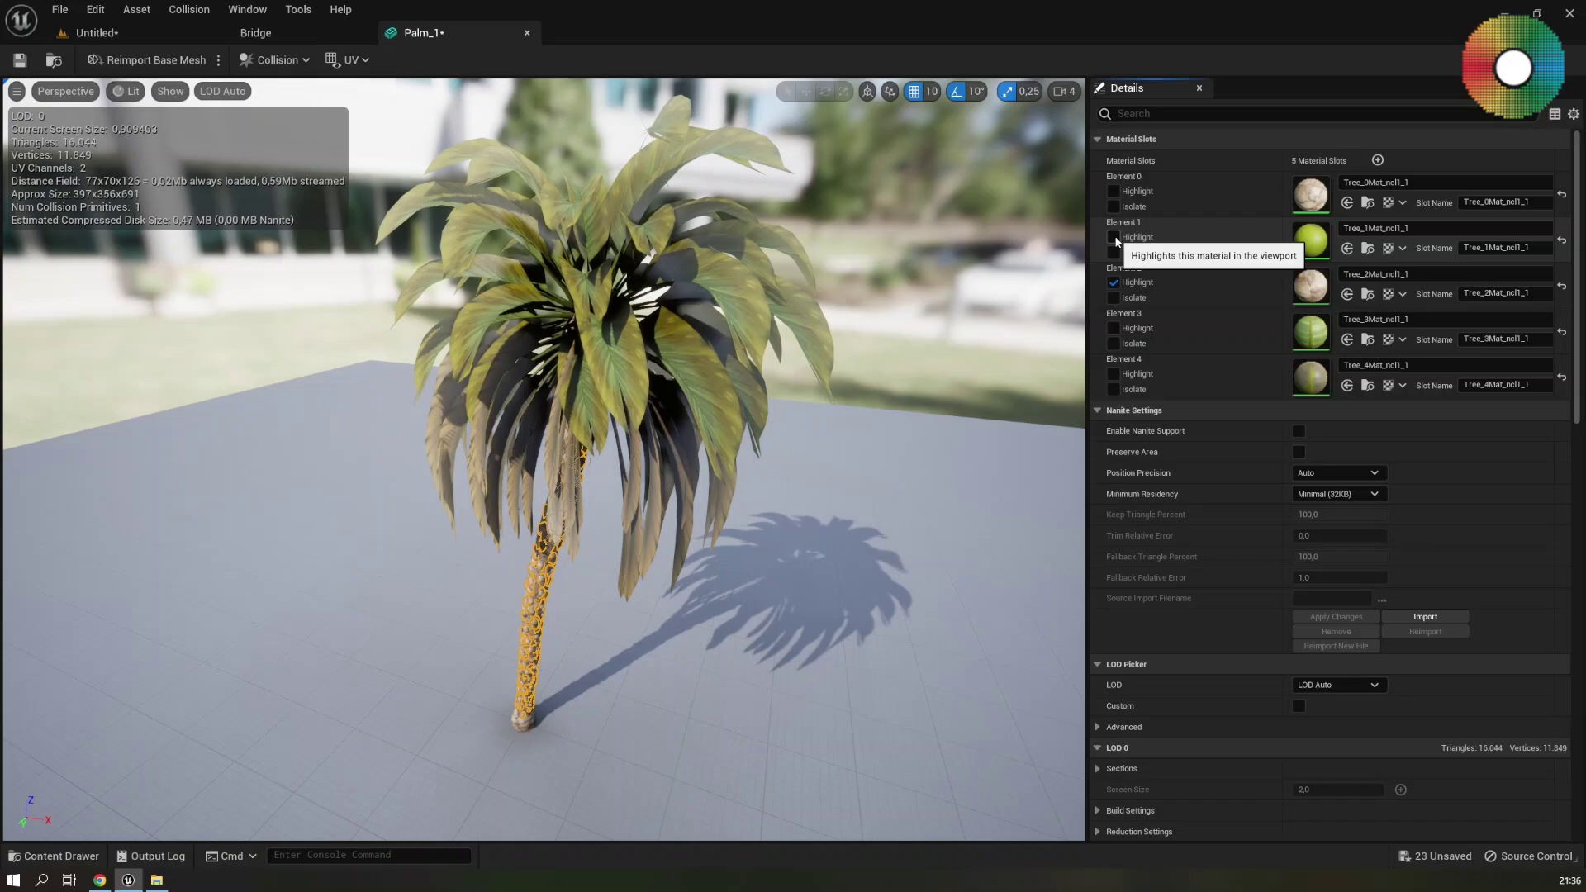
left_click(1114, 237)
left_click(1114, 237)
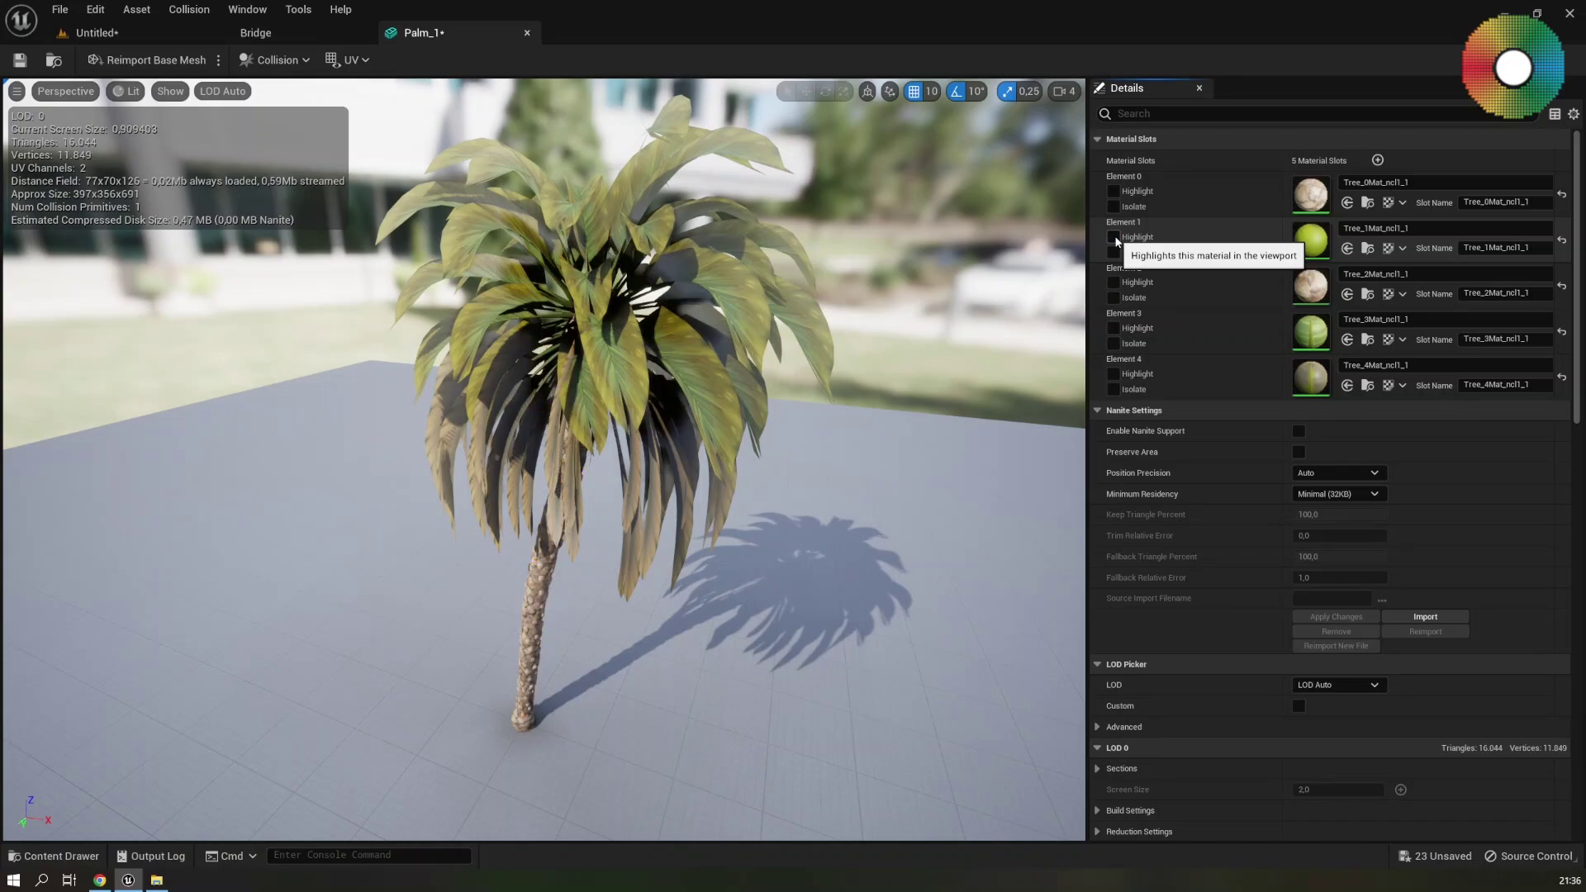
left_click(1115, 329)
left_click(1115, 329)
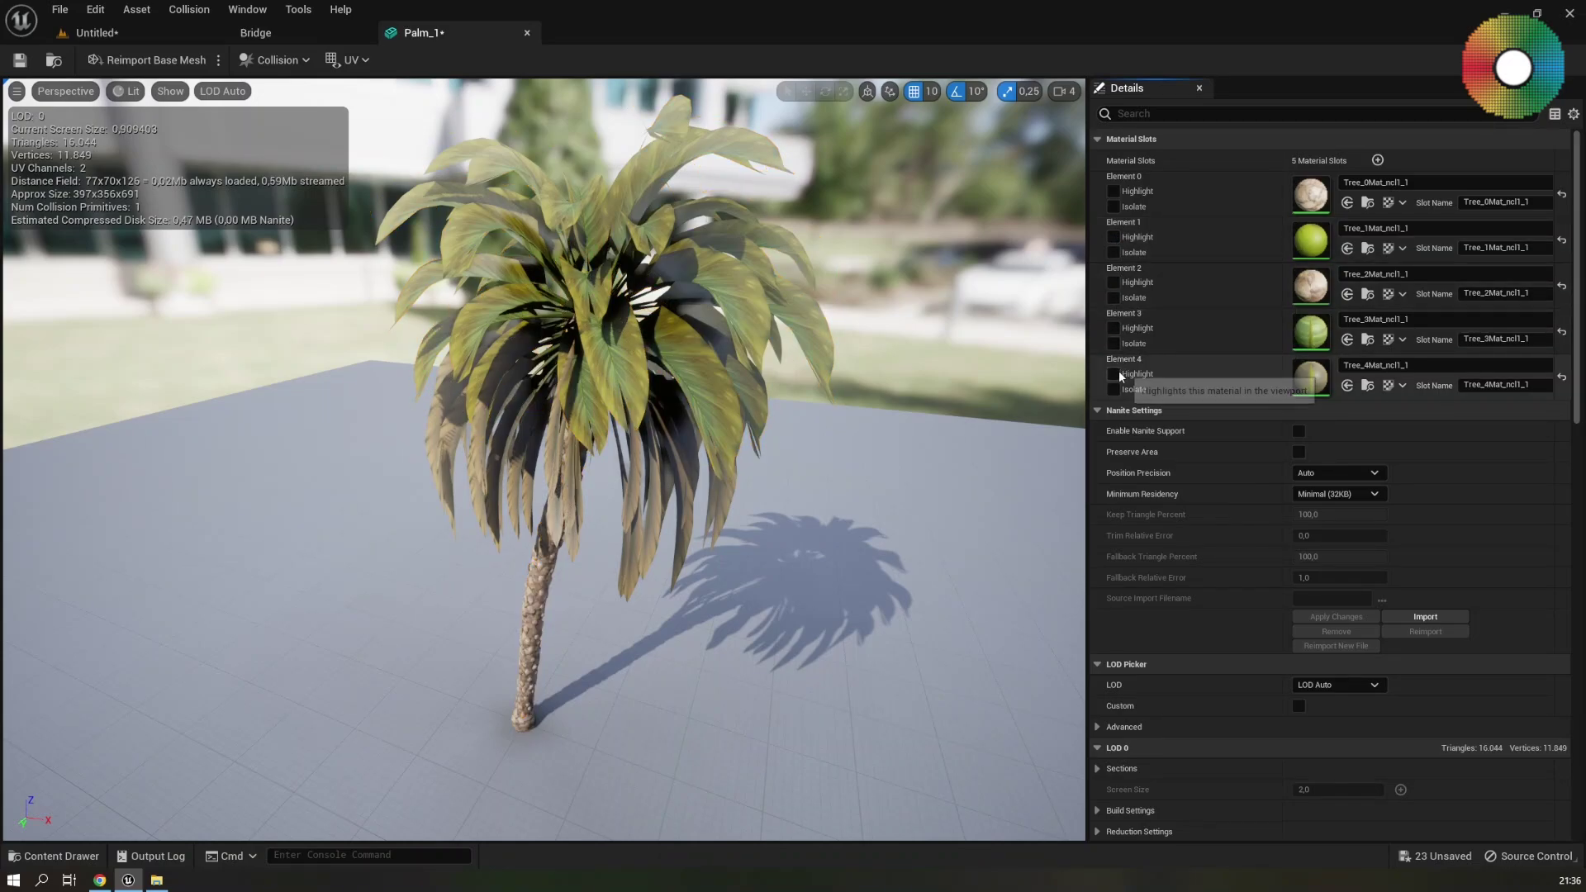
left_click(1115, 374)
left_click(1116, 374)
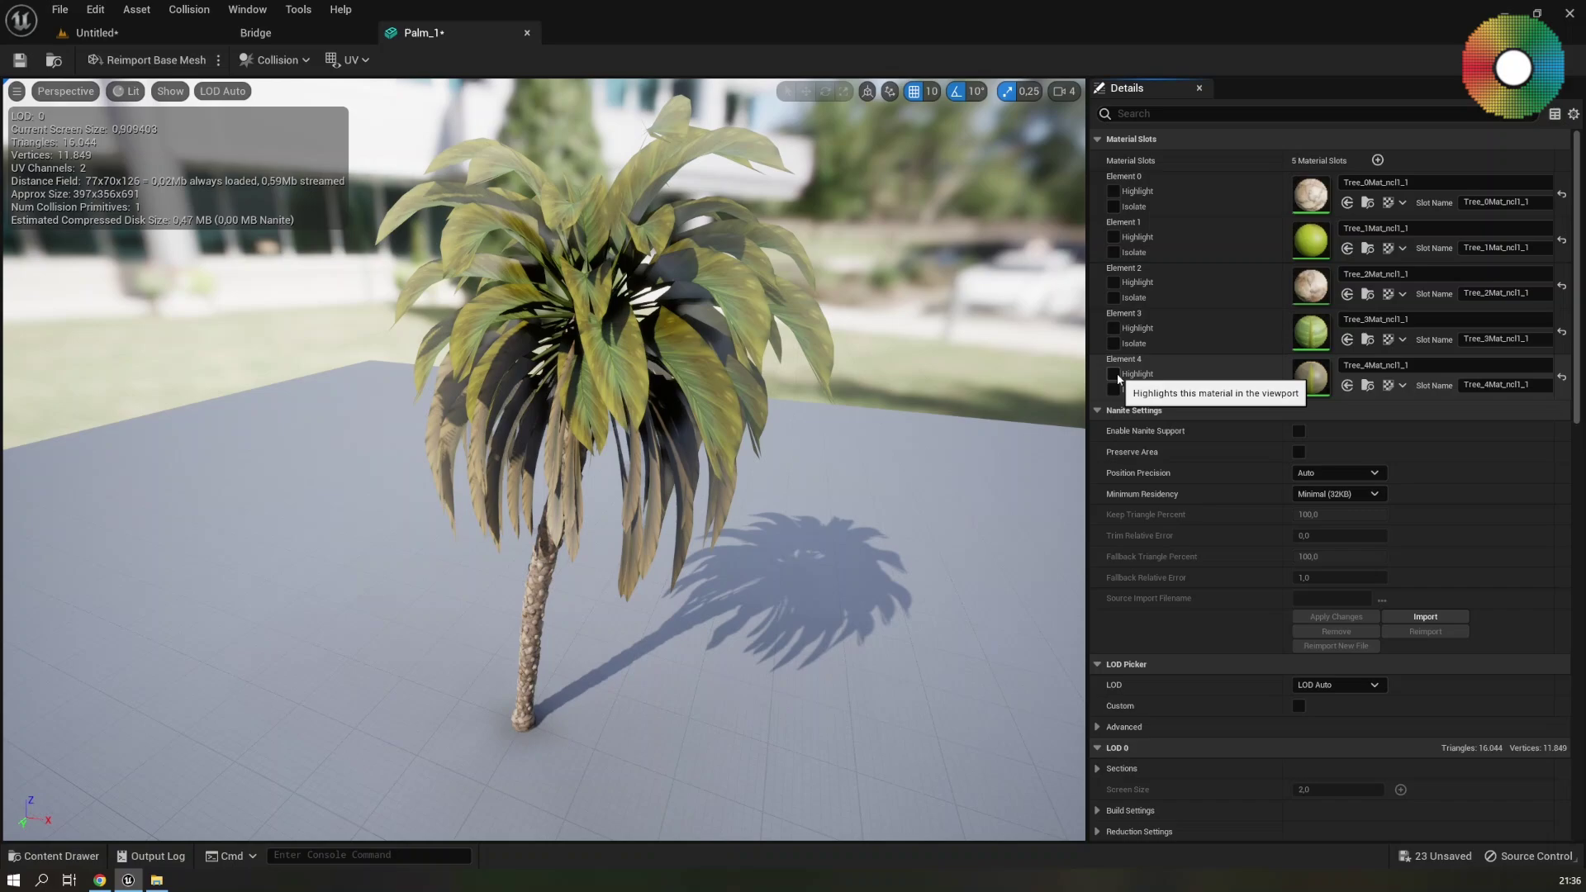
Try Nanite support on the palm mesh, inspect the leaves and trunk, and disable Nanite again, applying each change
left_click(1300, 431)
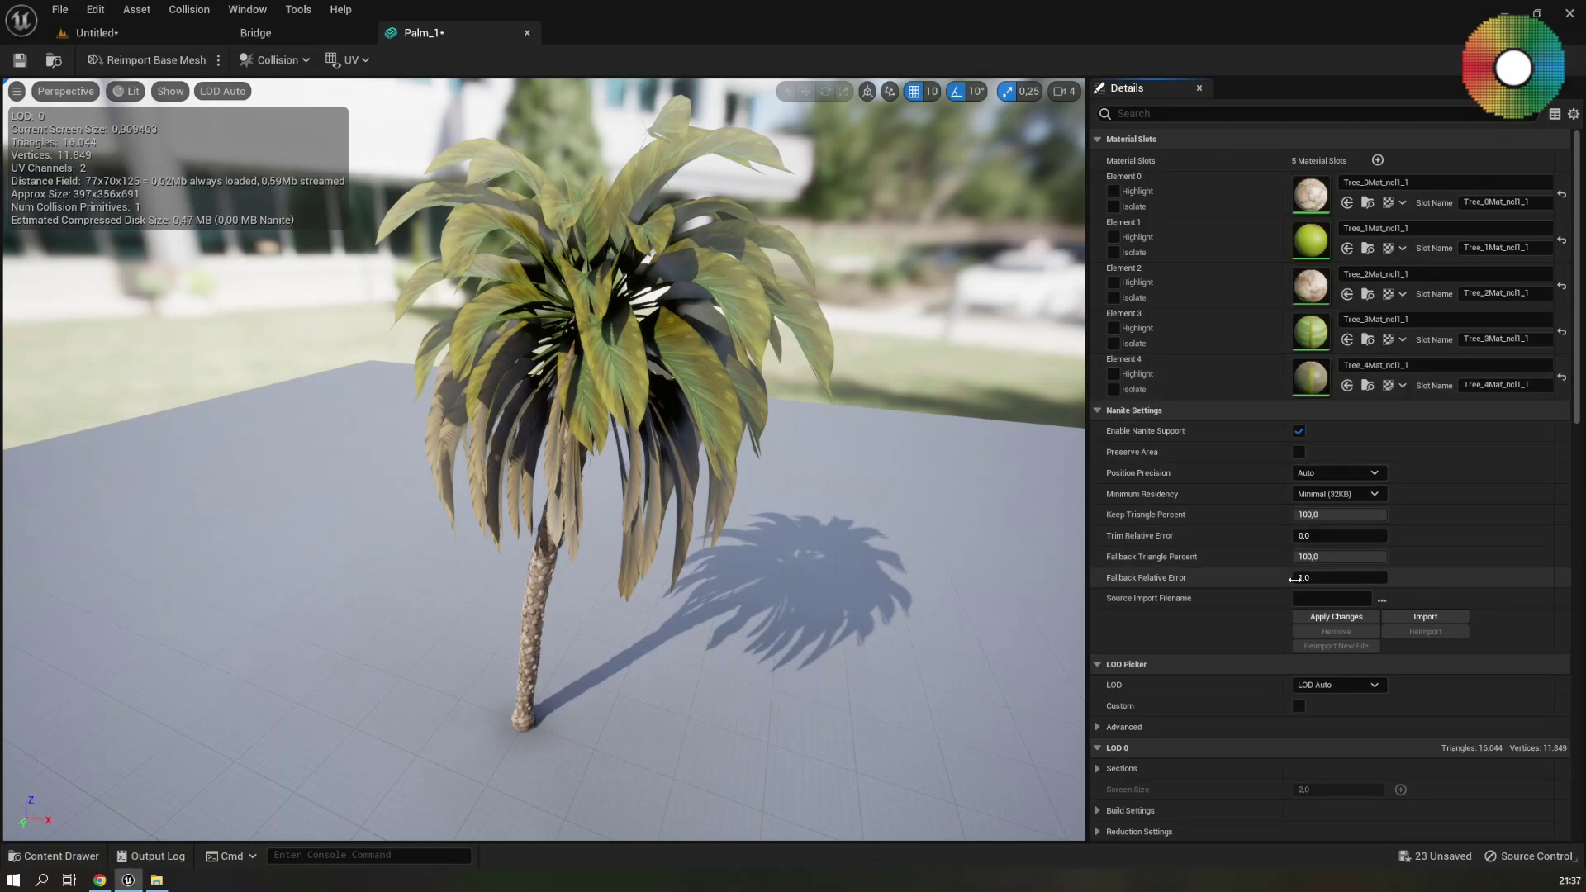
left_click(1331, 618)
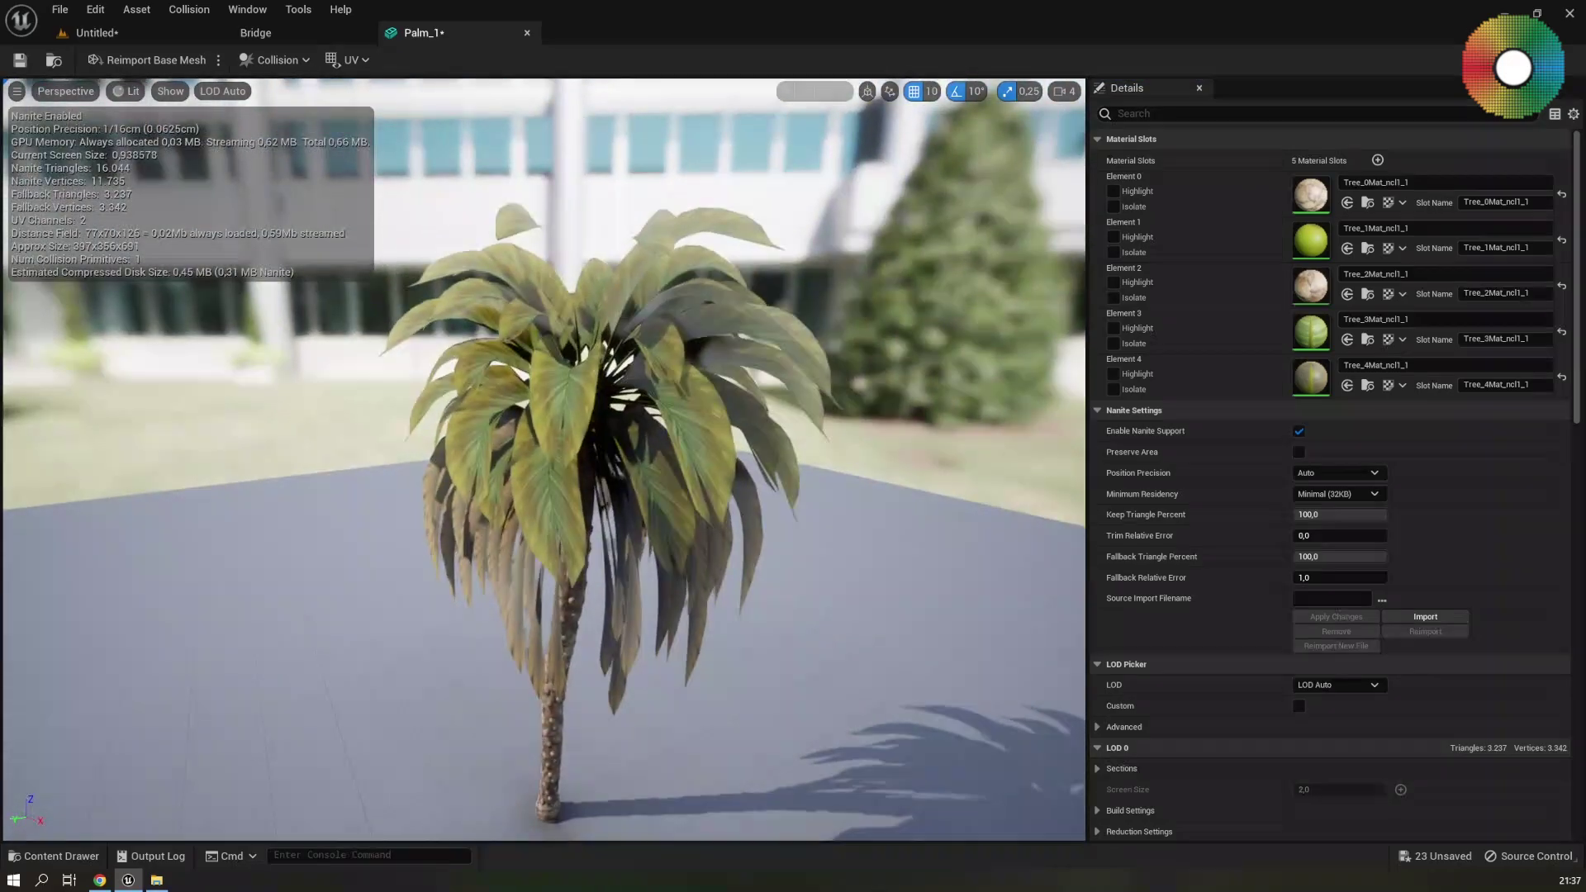
right_click_drag(899, 598, 899, 598)
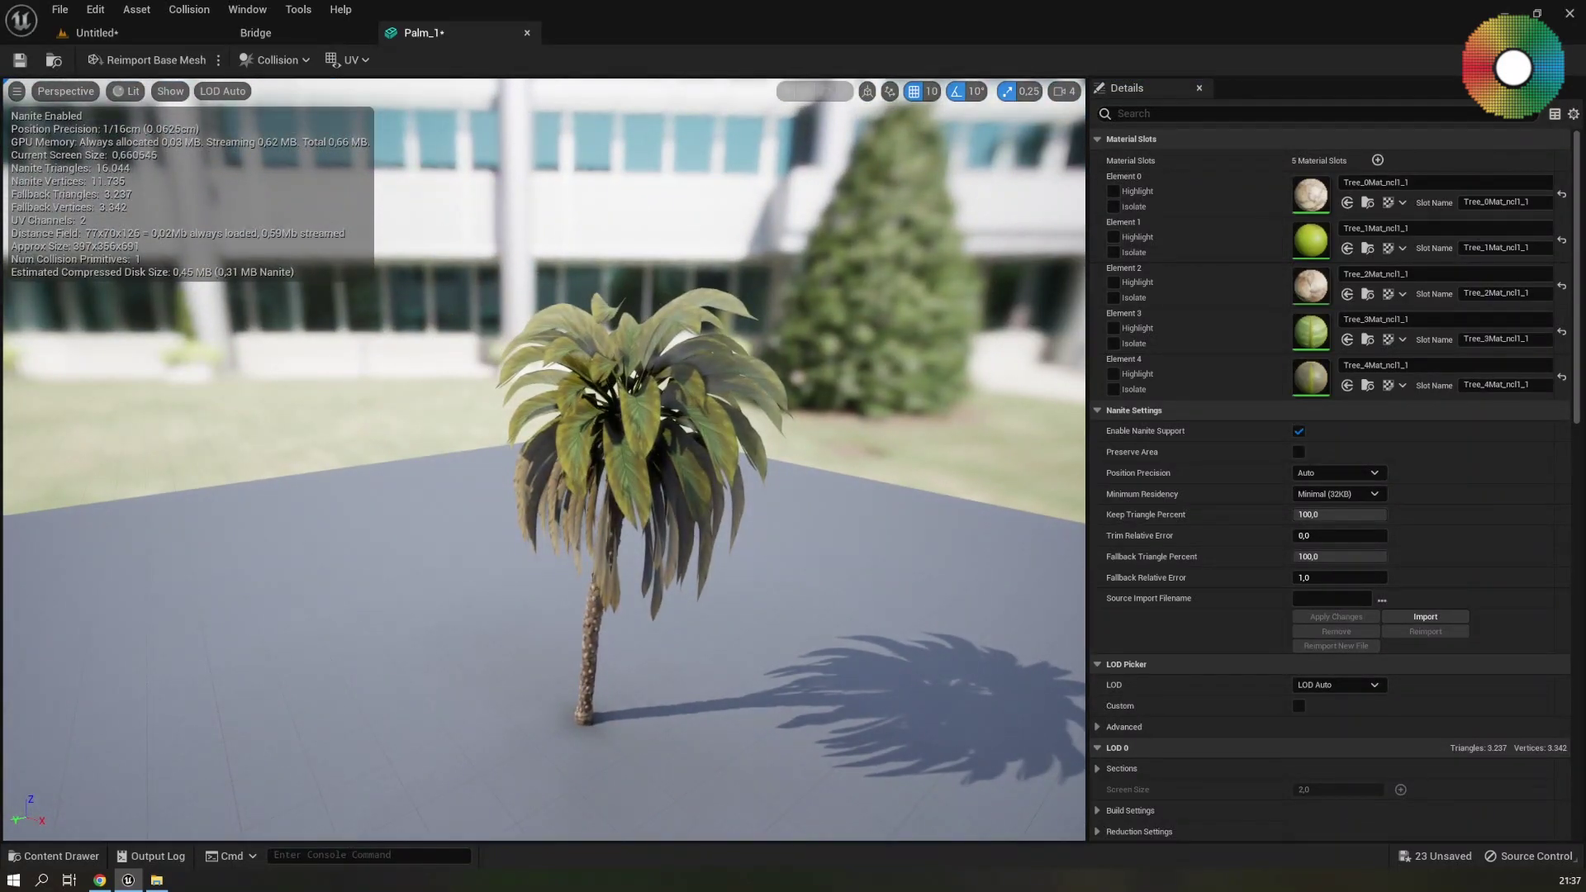
left_click(1300, 431)
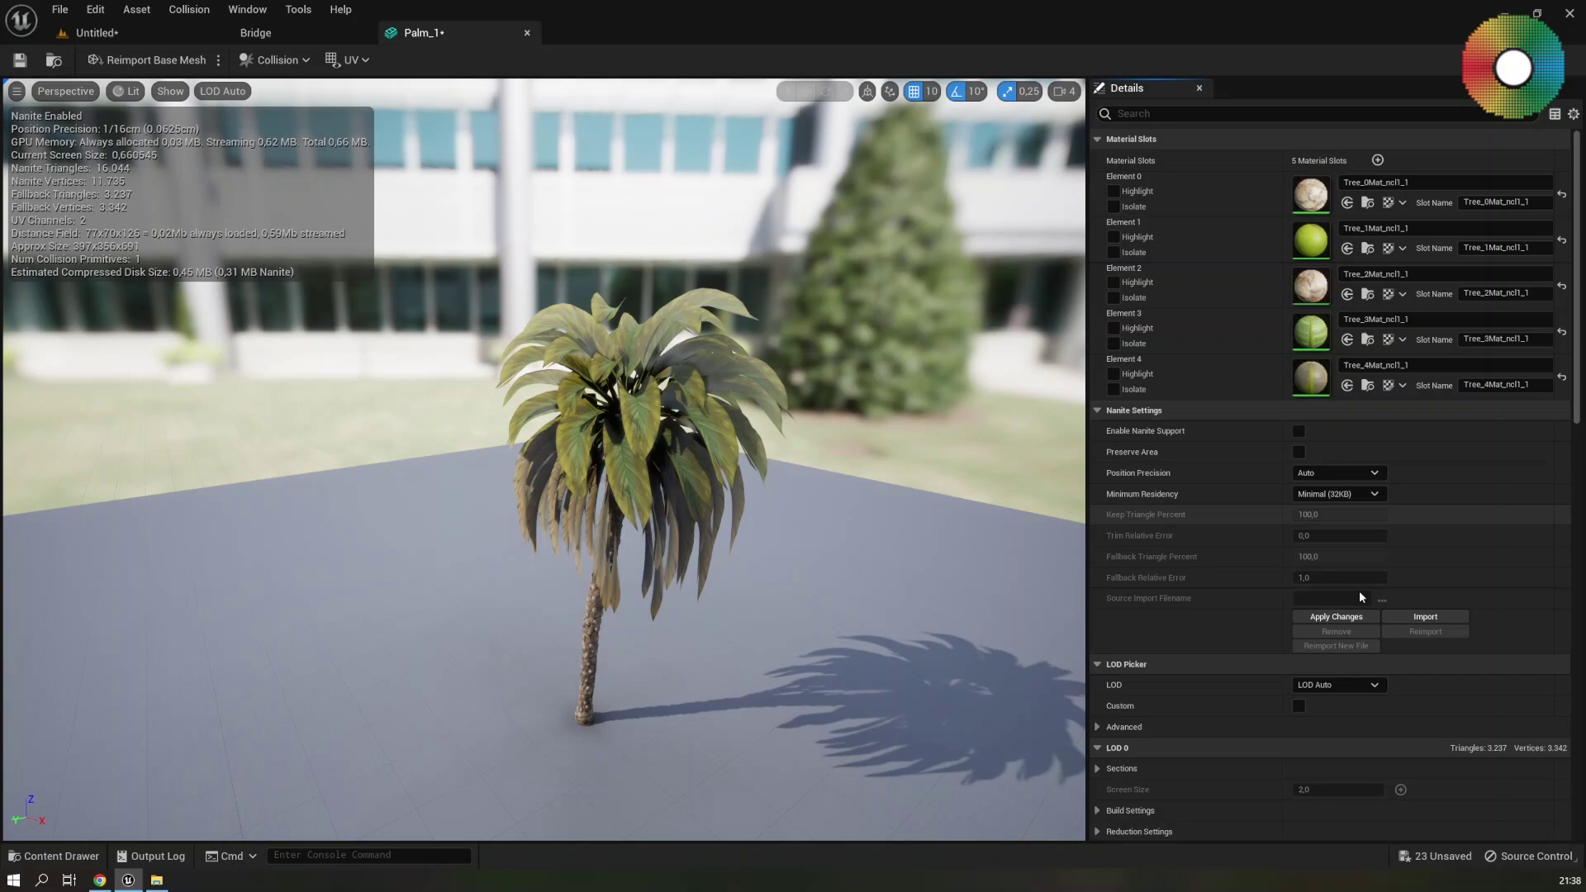
left_click(1362, 622)
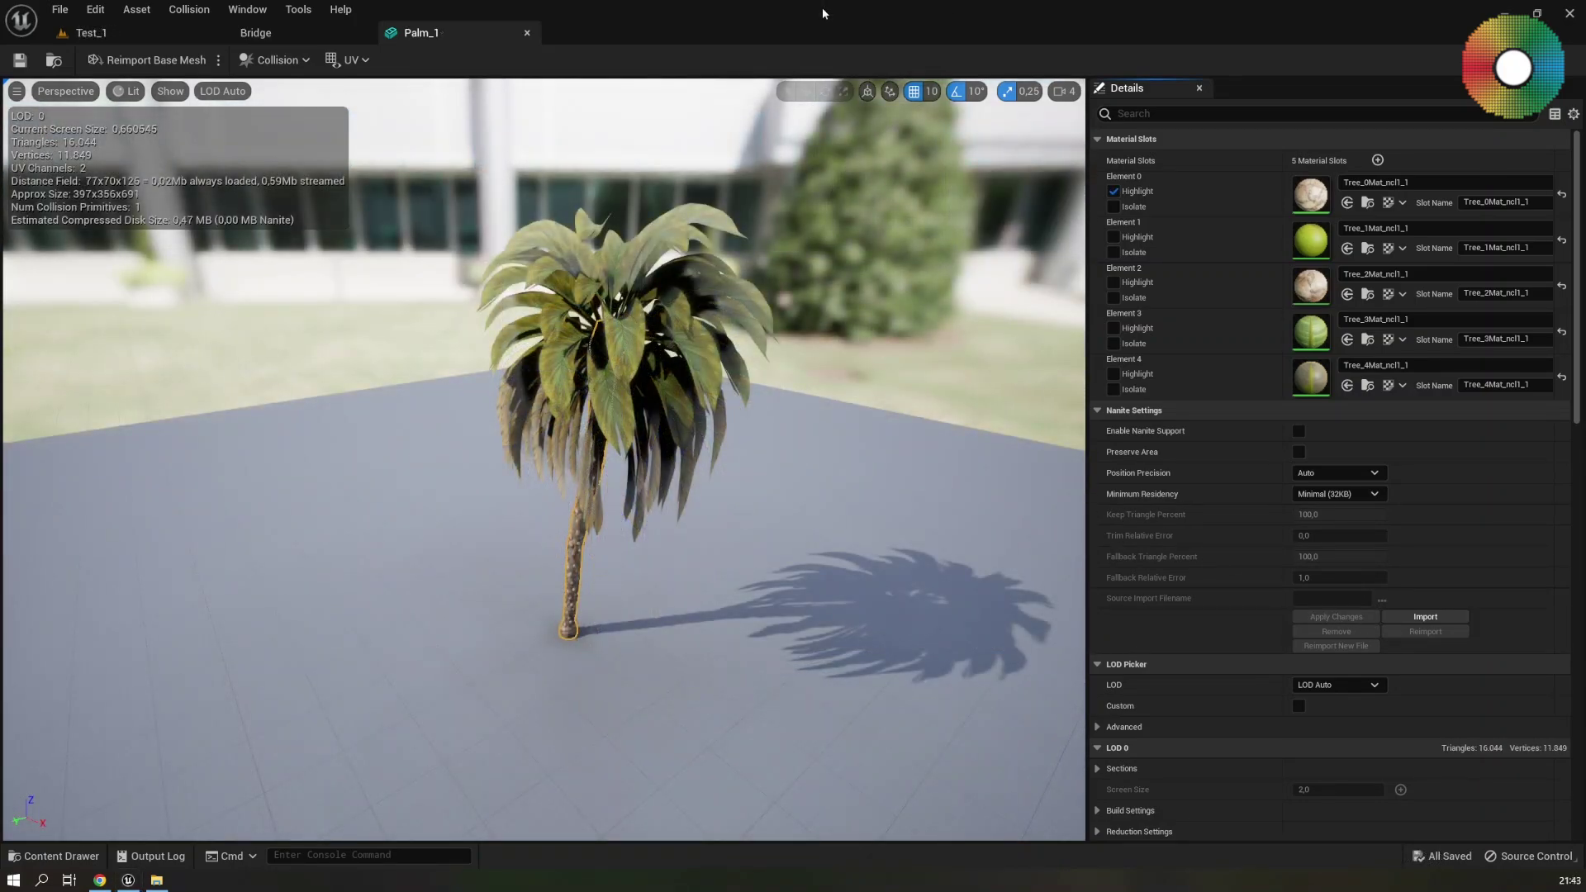
Highlight the Element 0 trunk material and rename its slot to Bark_1
left_click(1113, 191)
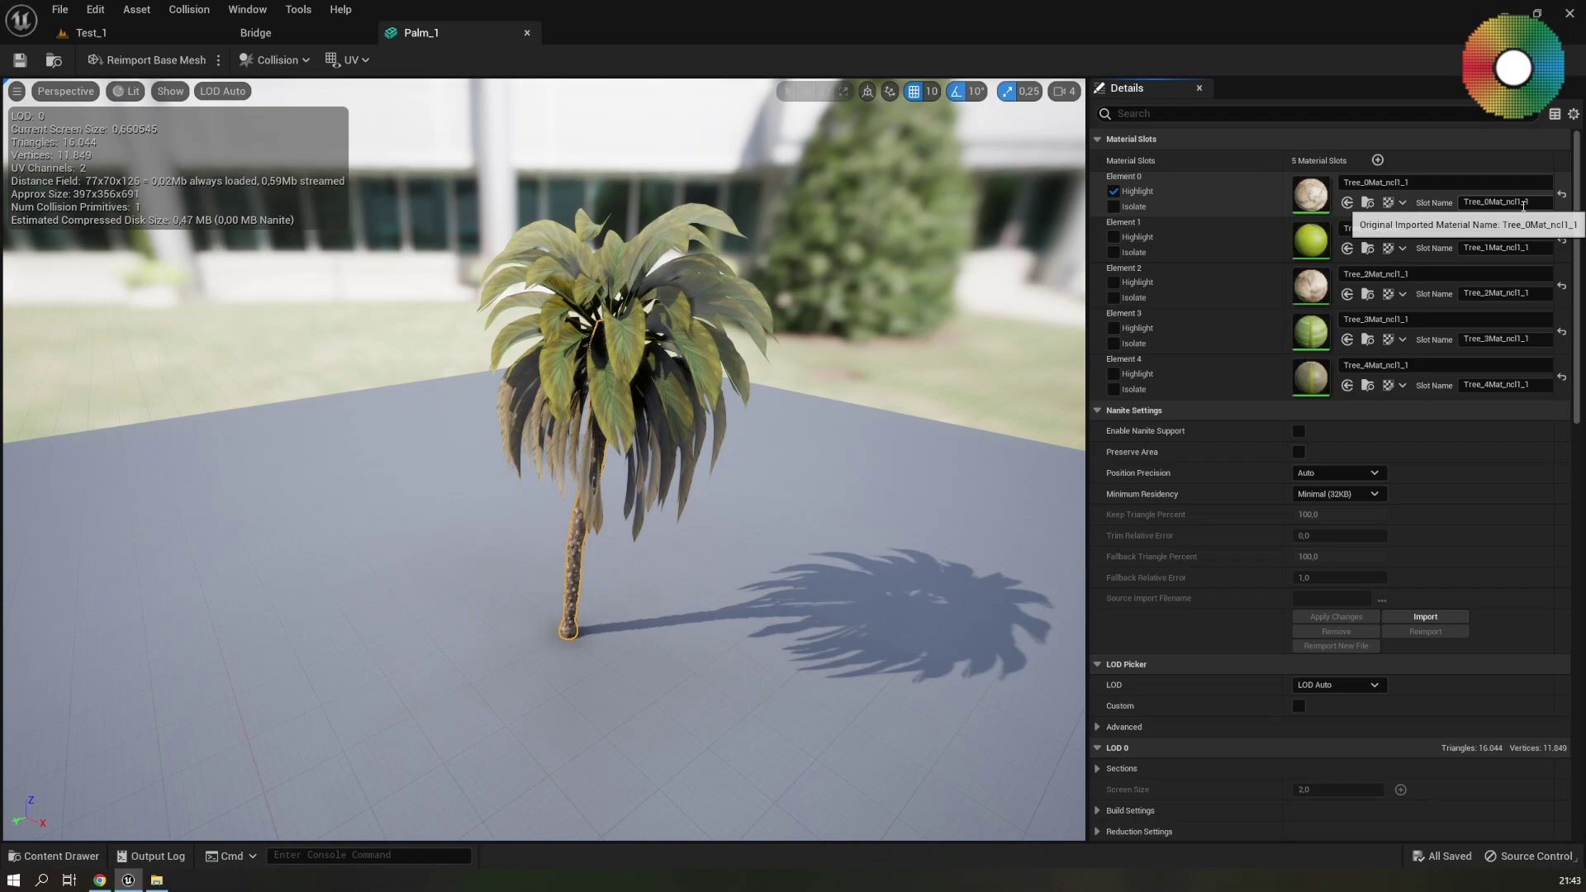
left_click_drag(1535, 203, 1449, 204)
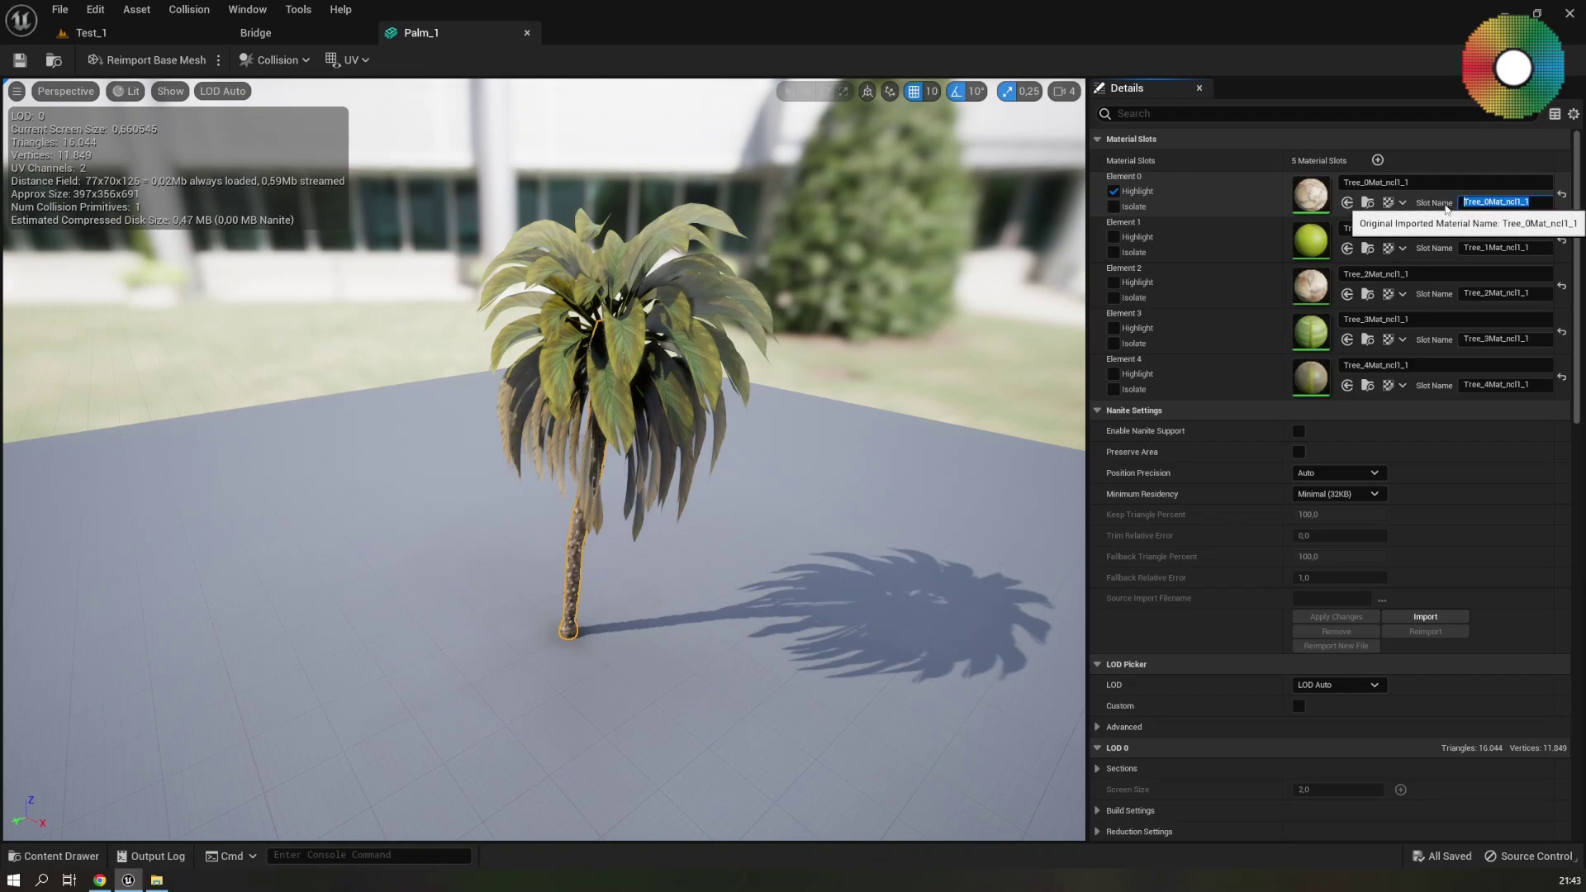
type("Bark_1")
key("Return")
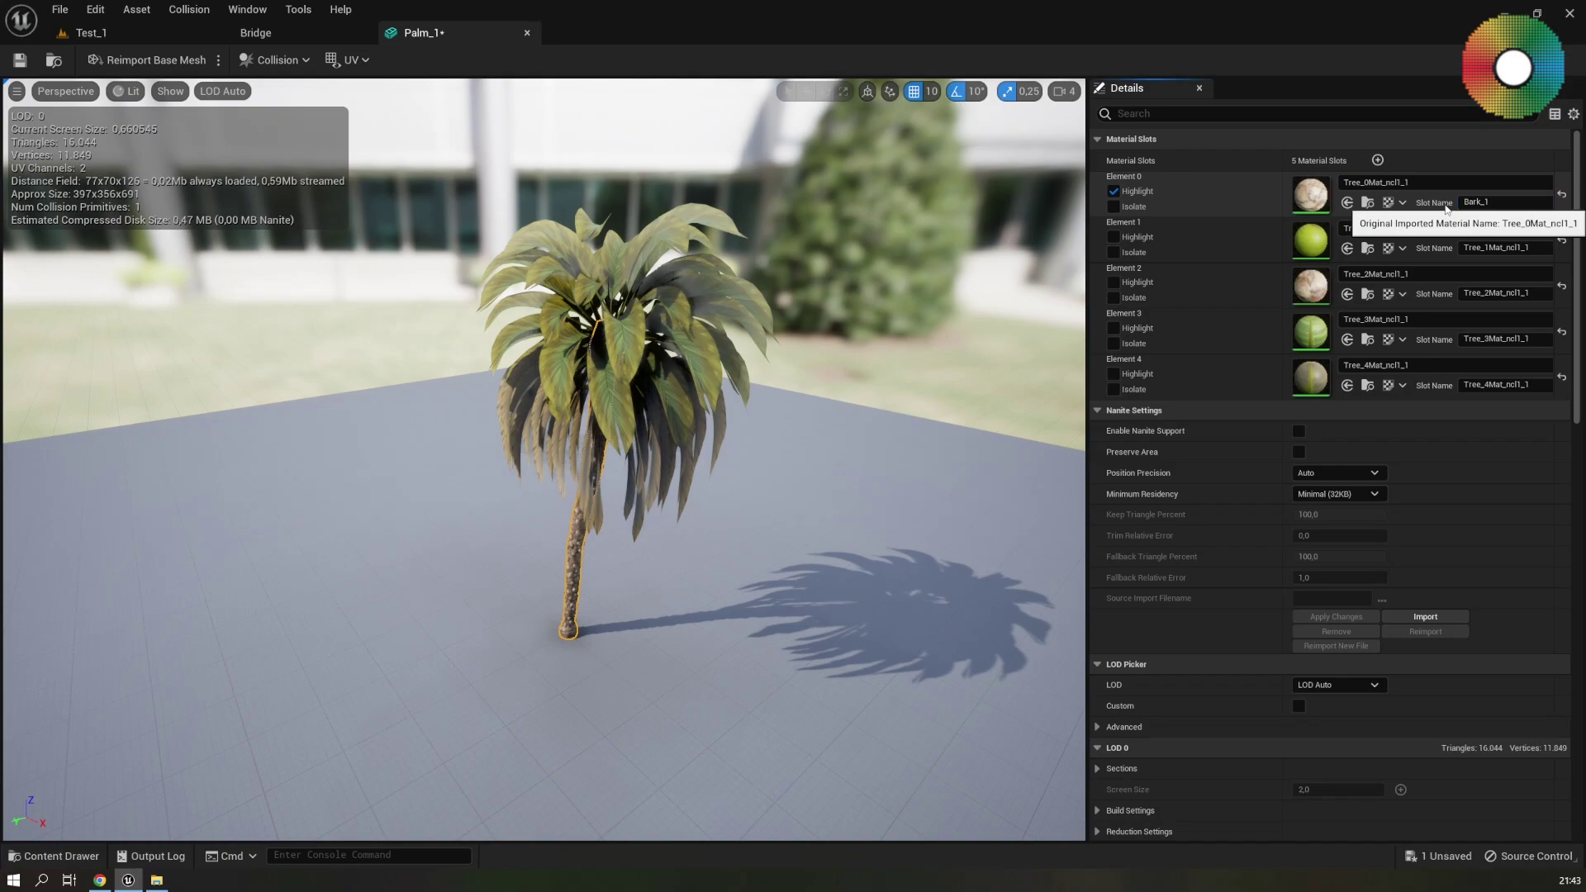
Locate the Element 0 material, Tree_0Mat_ncl1_1, in the Trees folder and rename the asset to Bark_1
left_click(1368, 203)
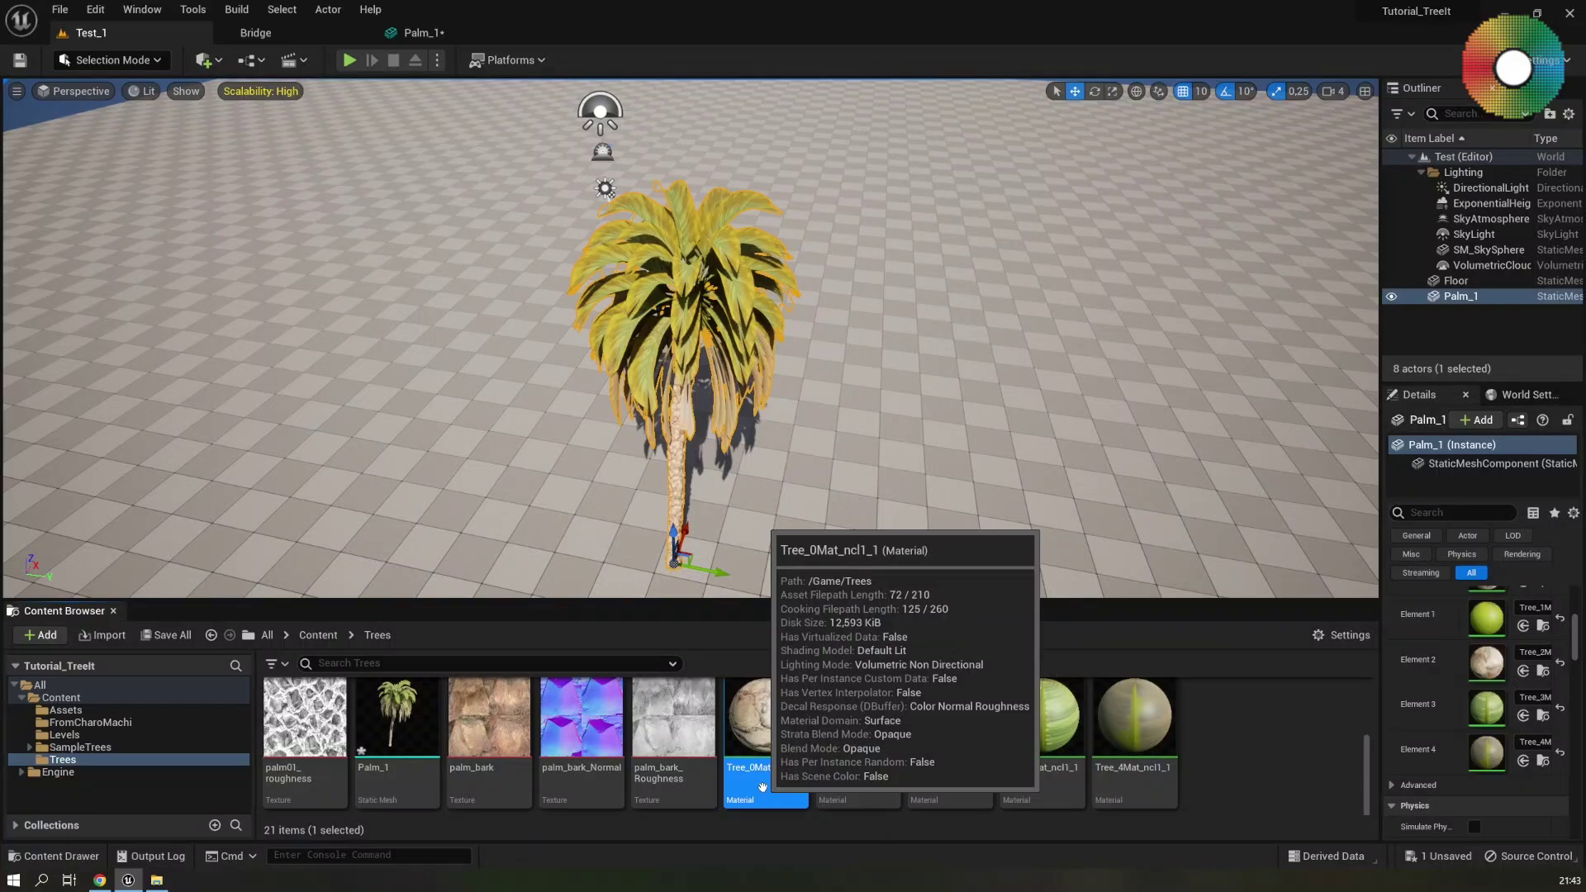
left_click(763, 787)
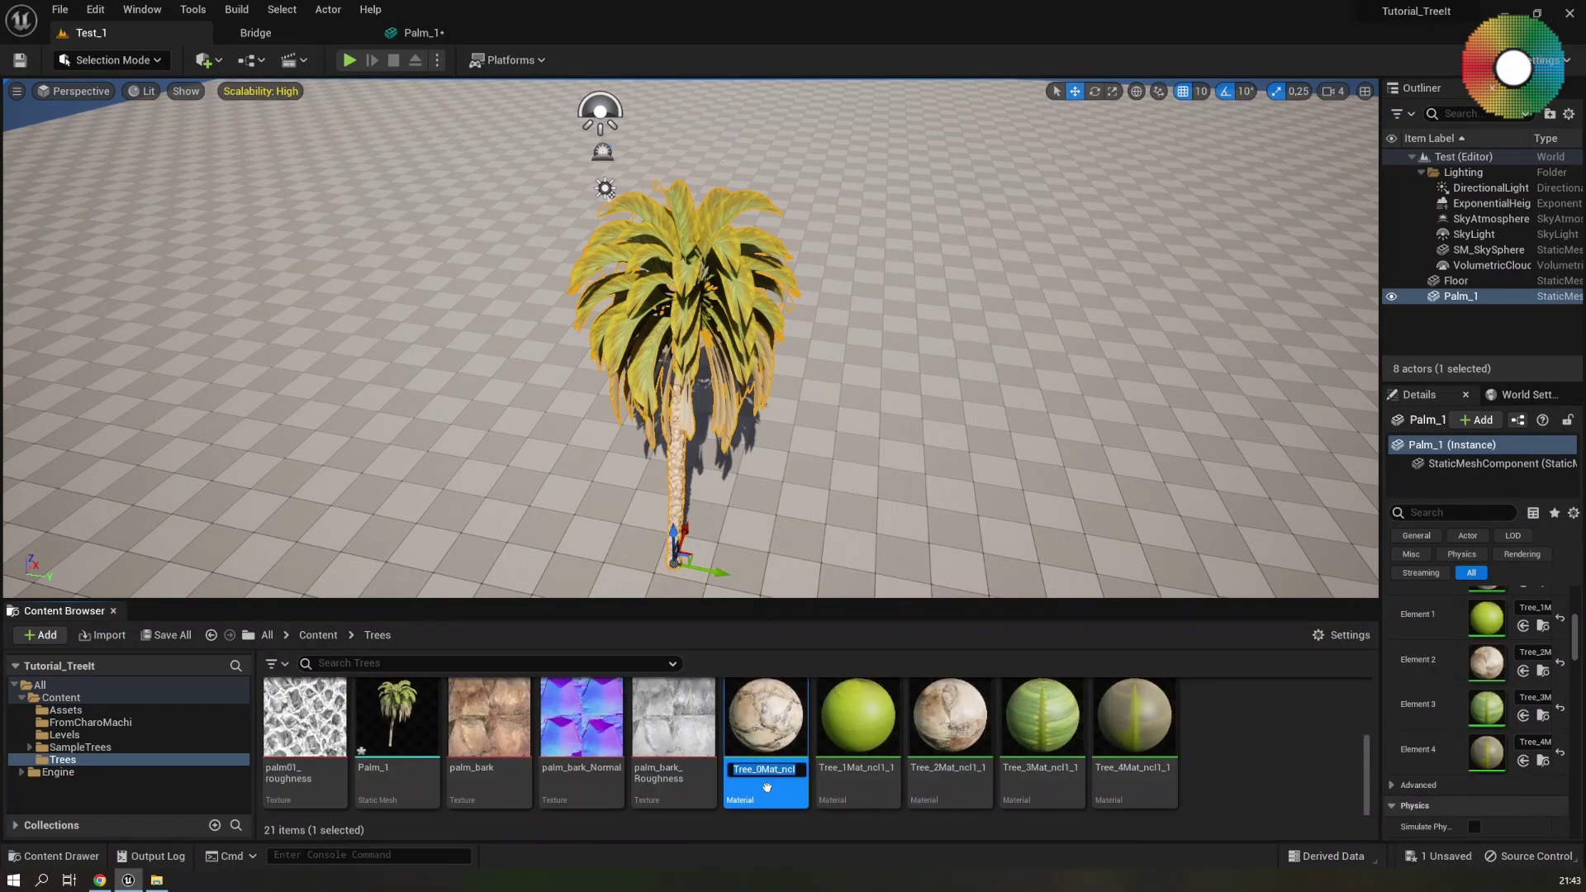
type("Bark_1")
key("Return")
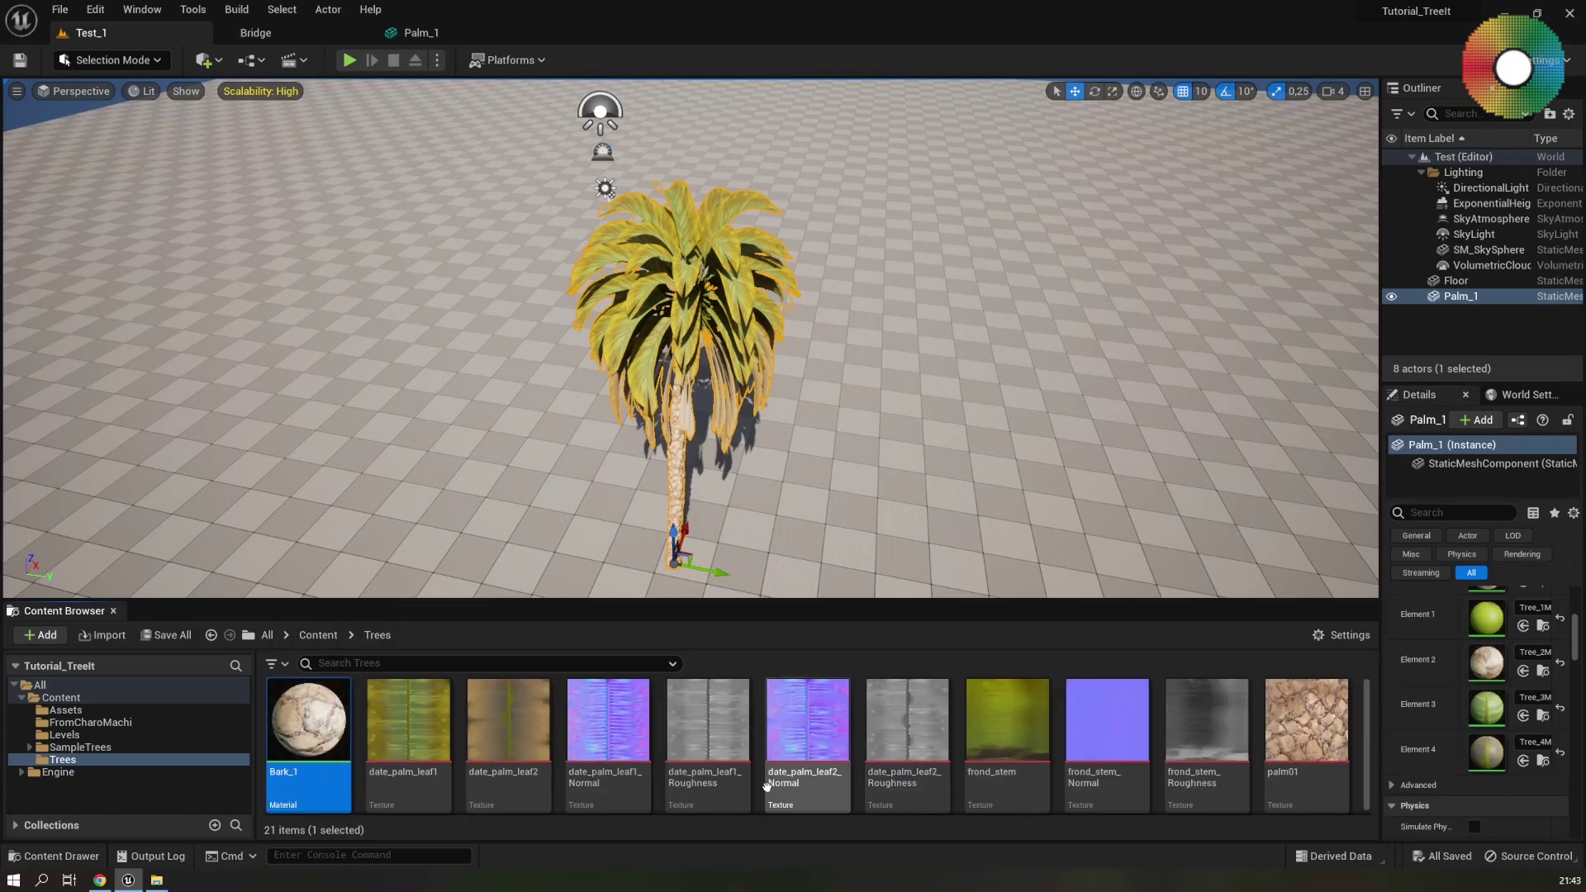
Open the Bark_1 material and add the palm01_normal and palm01_roughness textures to its graph as texture samples
double_click(300, 730)
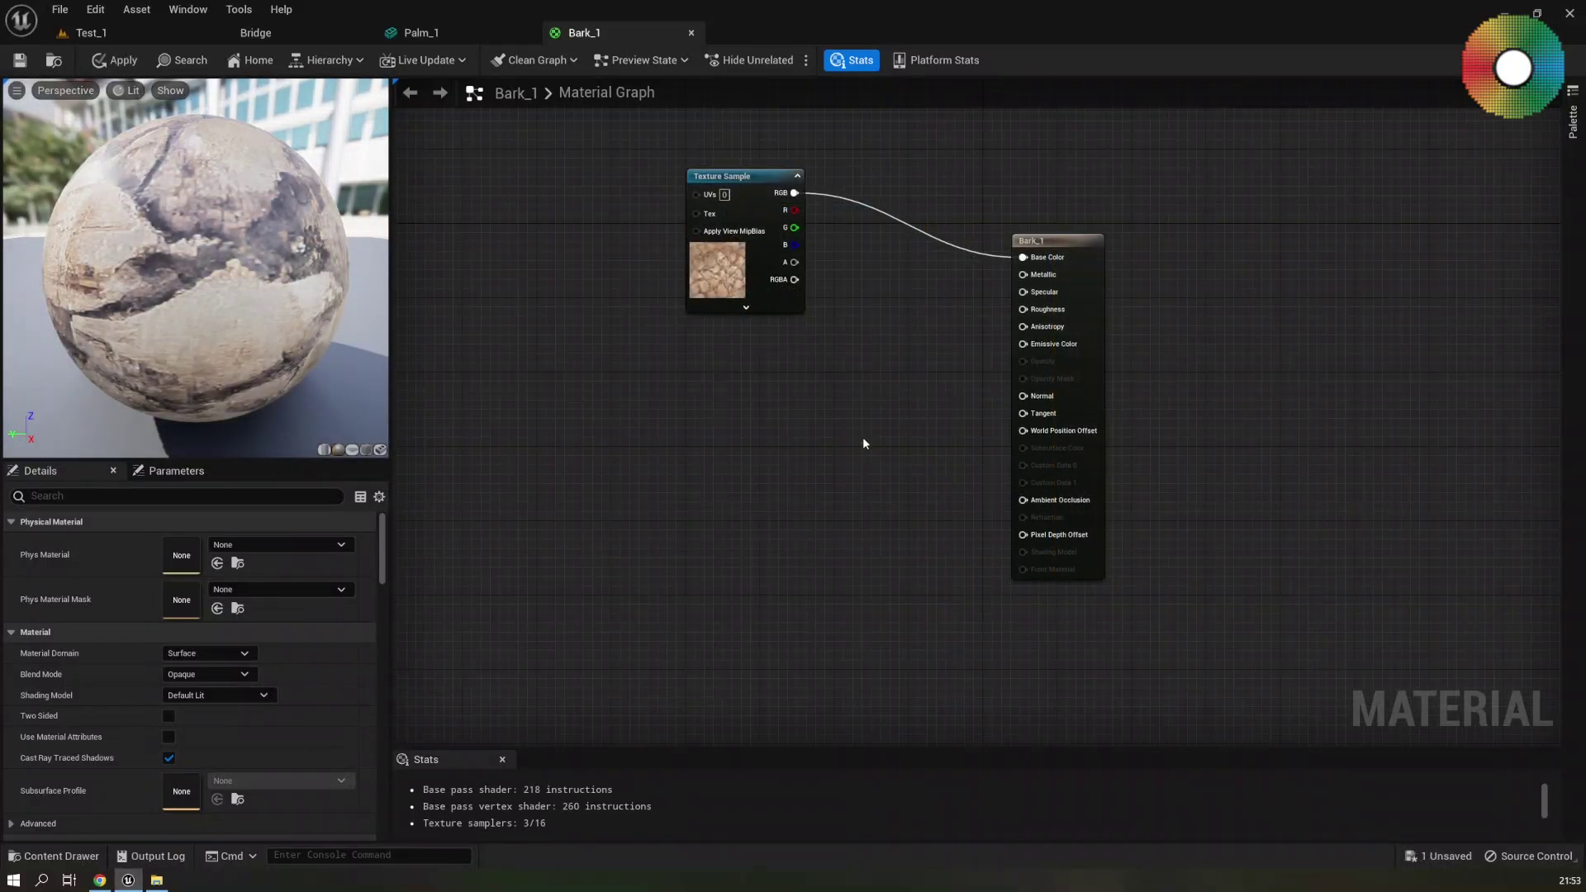
right_click_drag(832, 295, 803, 284)
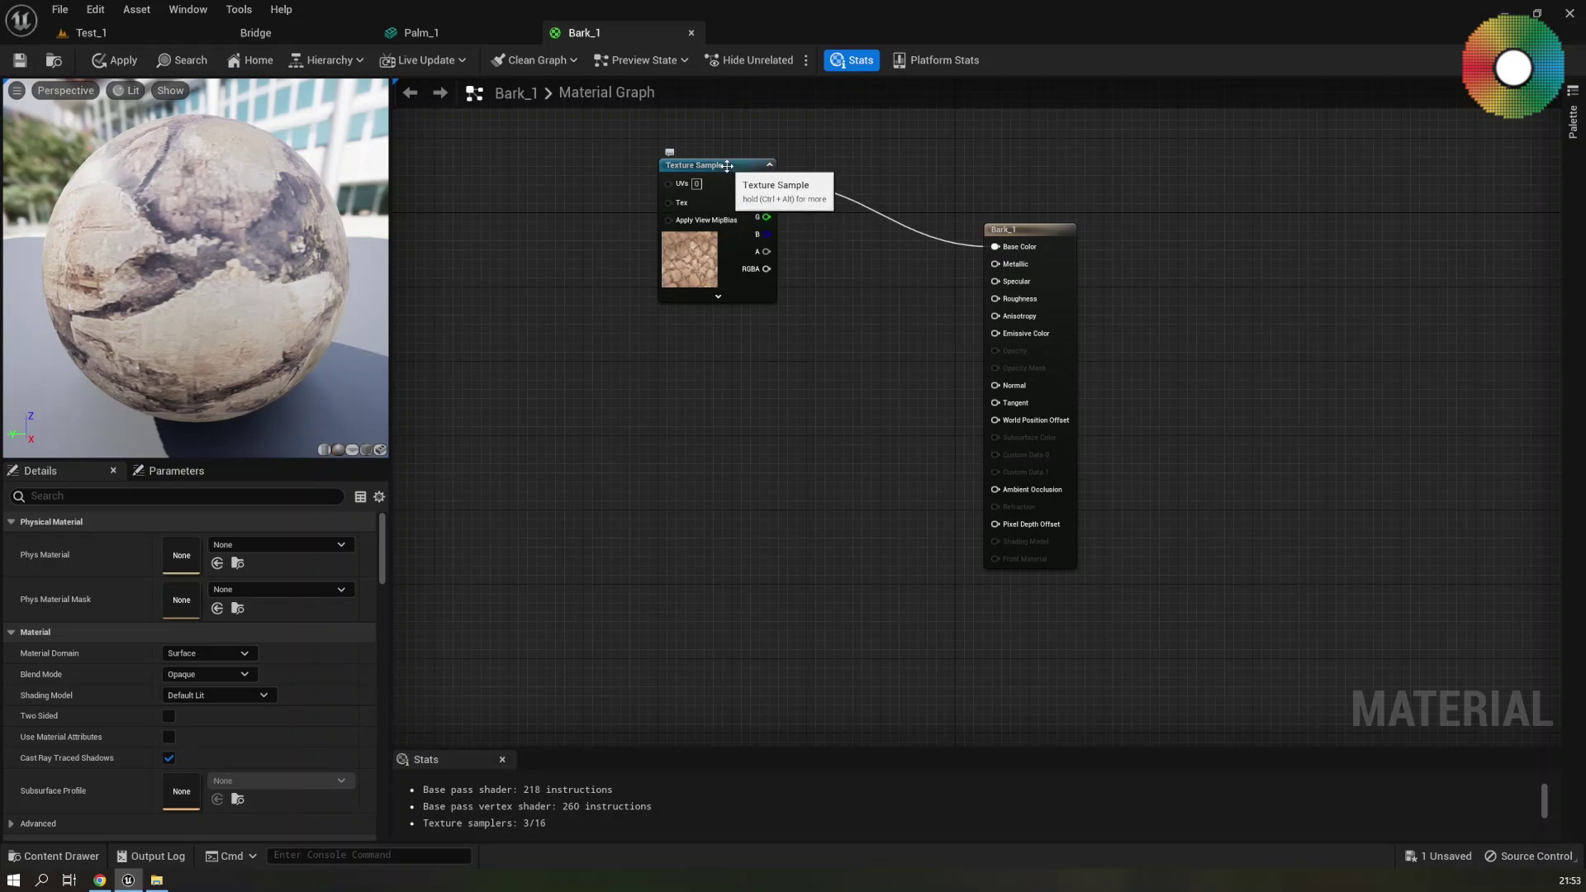
right_click(856, 577)
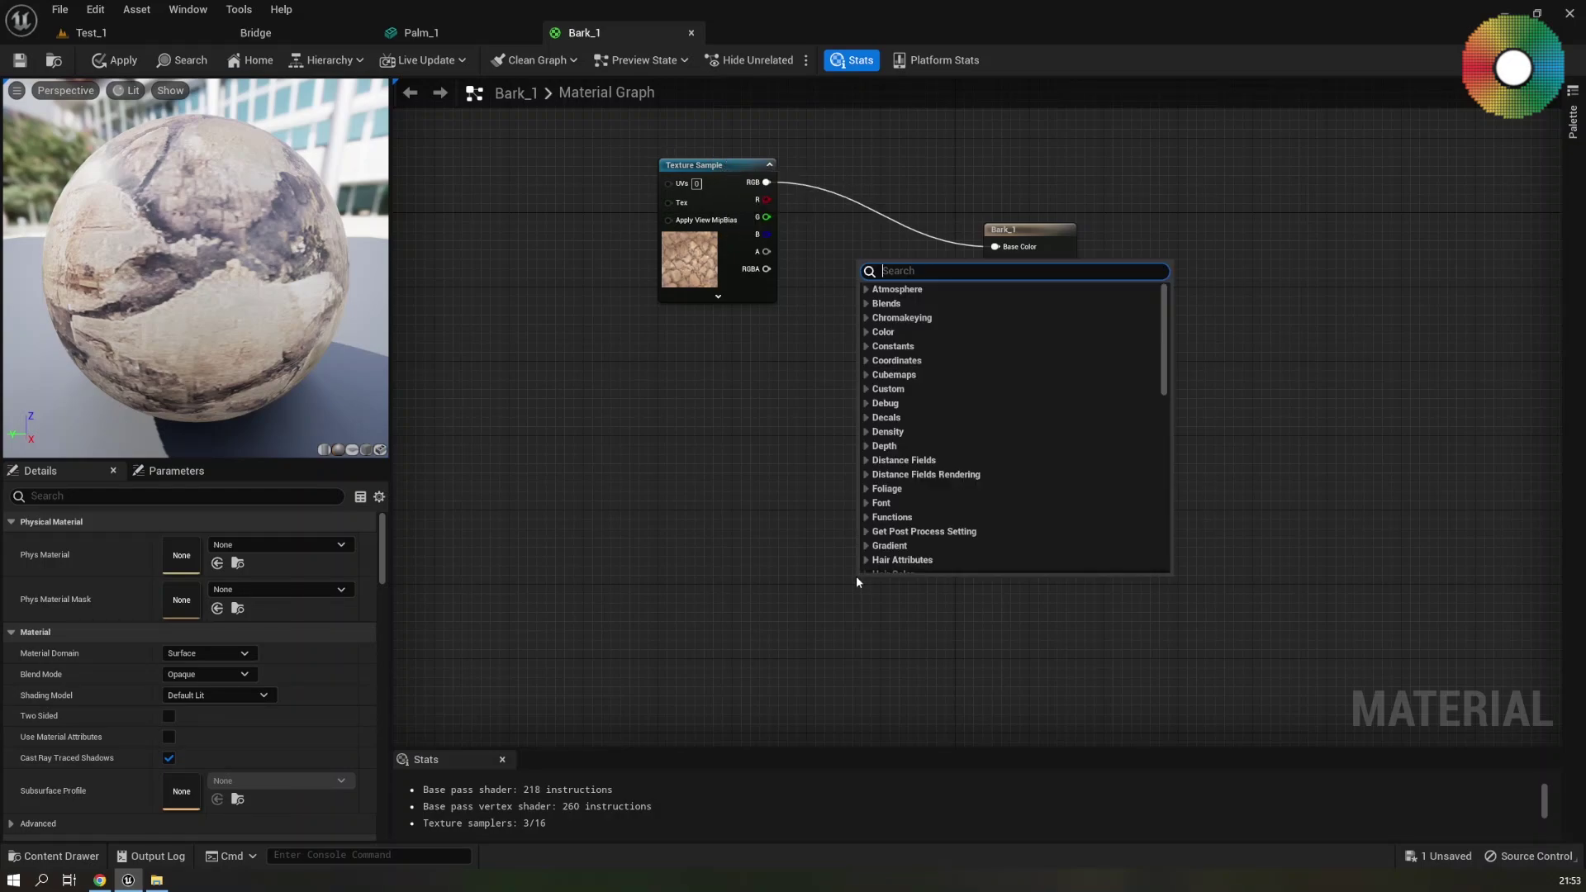
left_click(825, 592)
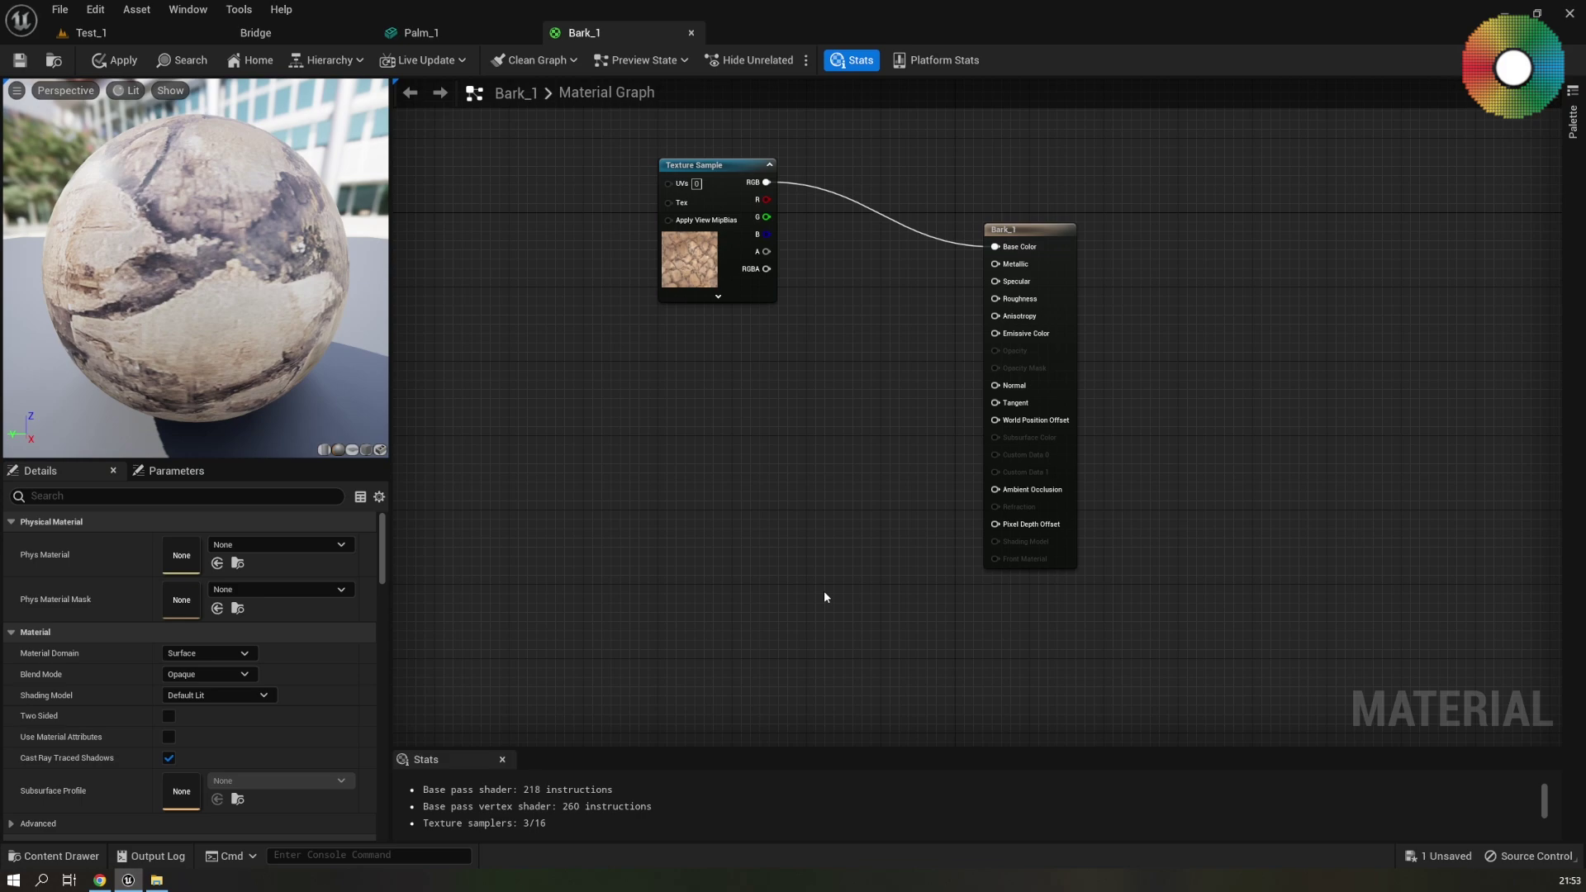
key("ctrl+space")
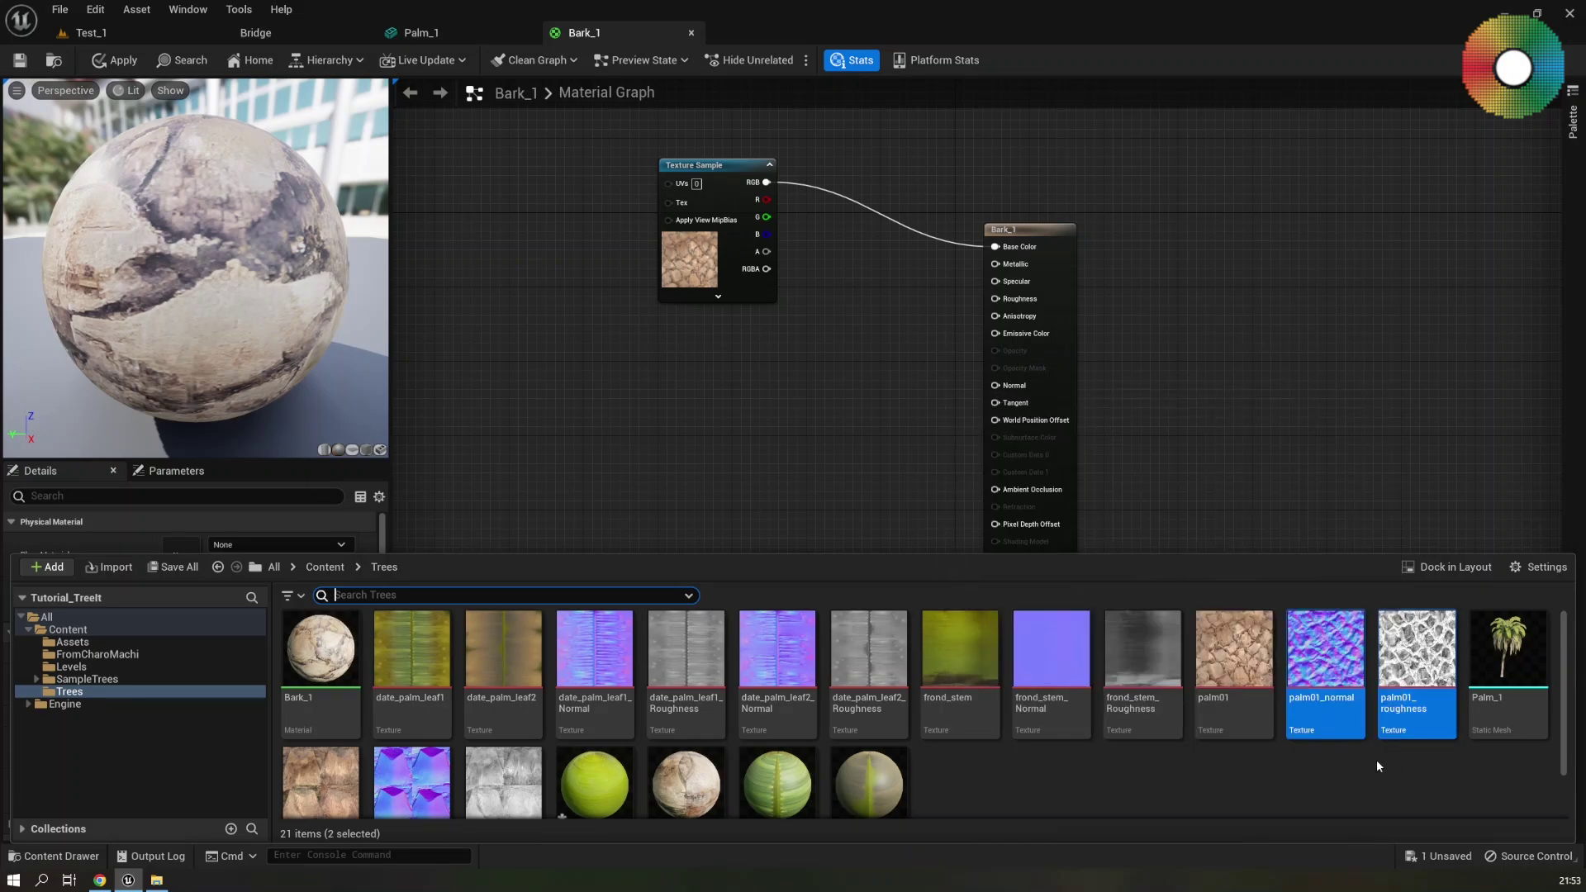
left_click_drag(1335, 686, 662, 620)
right_click_drag(736, 663, 727, 587)
Connect the palm01_normal sample's RGB output to Normal and the palm01_roughness sample's R output to Roughness
left_click_drag(700, 570, 991, 321)
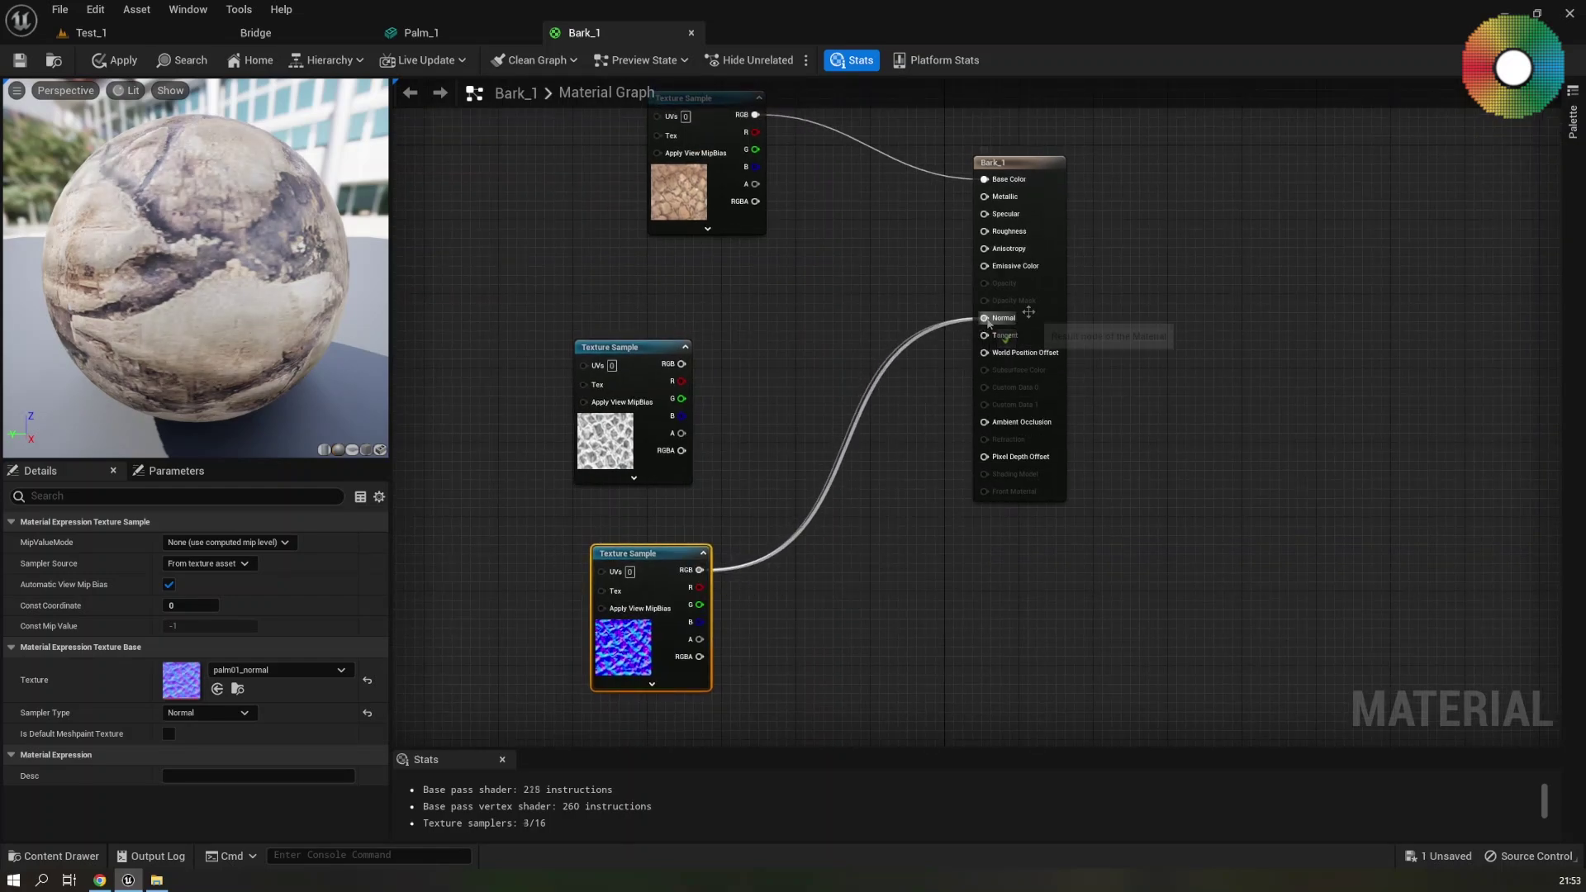
right_click_drag(1088, 358, 1092, 457)
right_click_drag(727, 441, 726, 356)
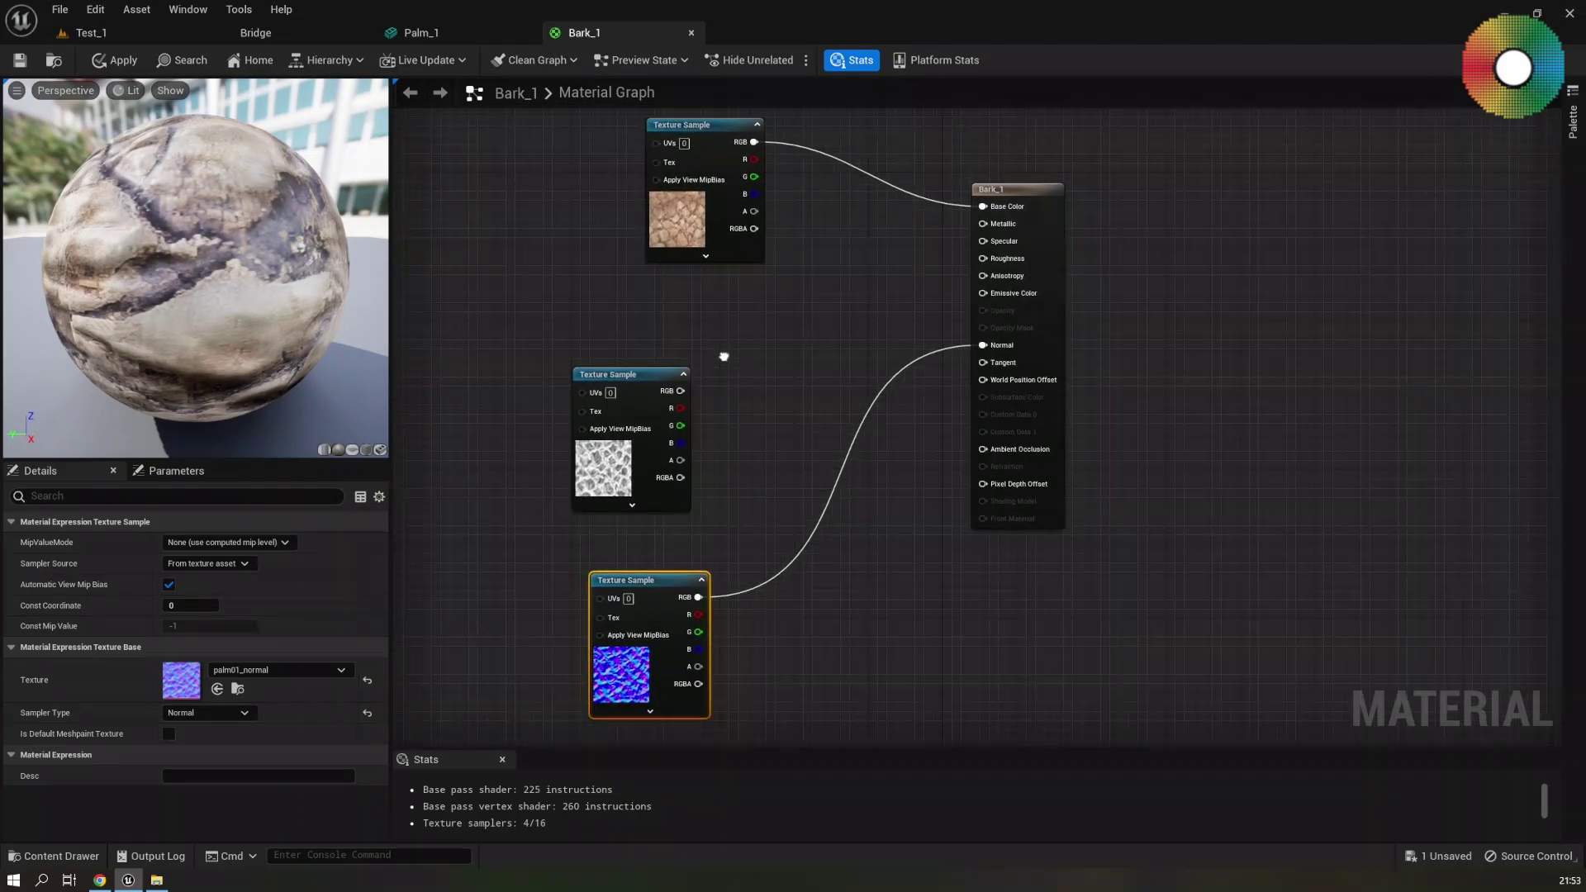
left_click_drag(632, 377, 667, 351)
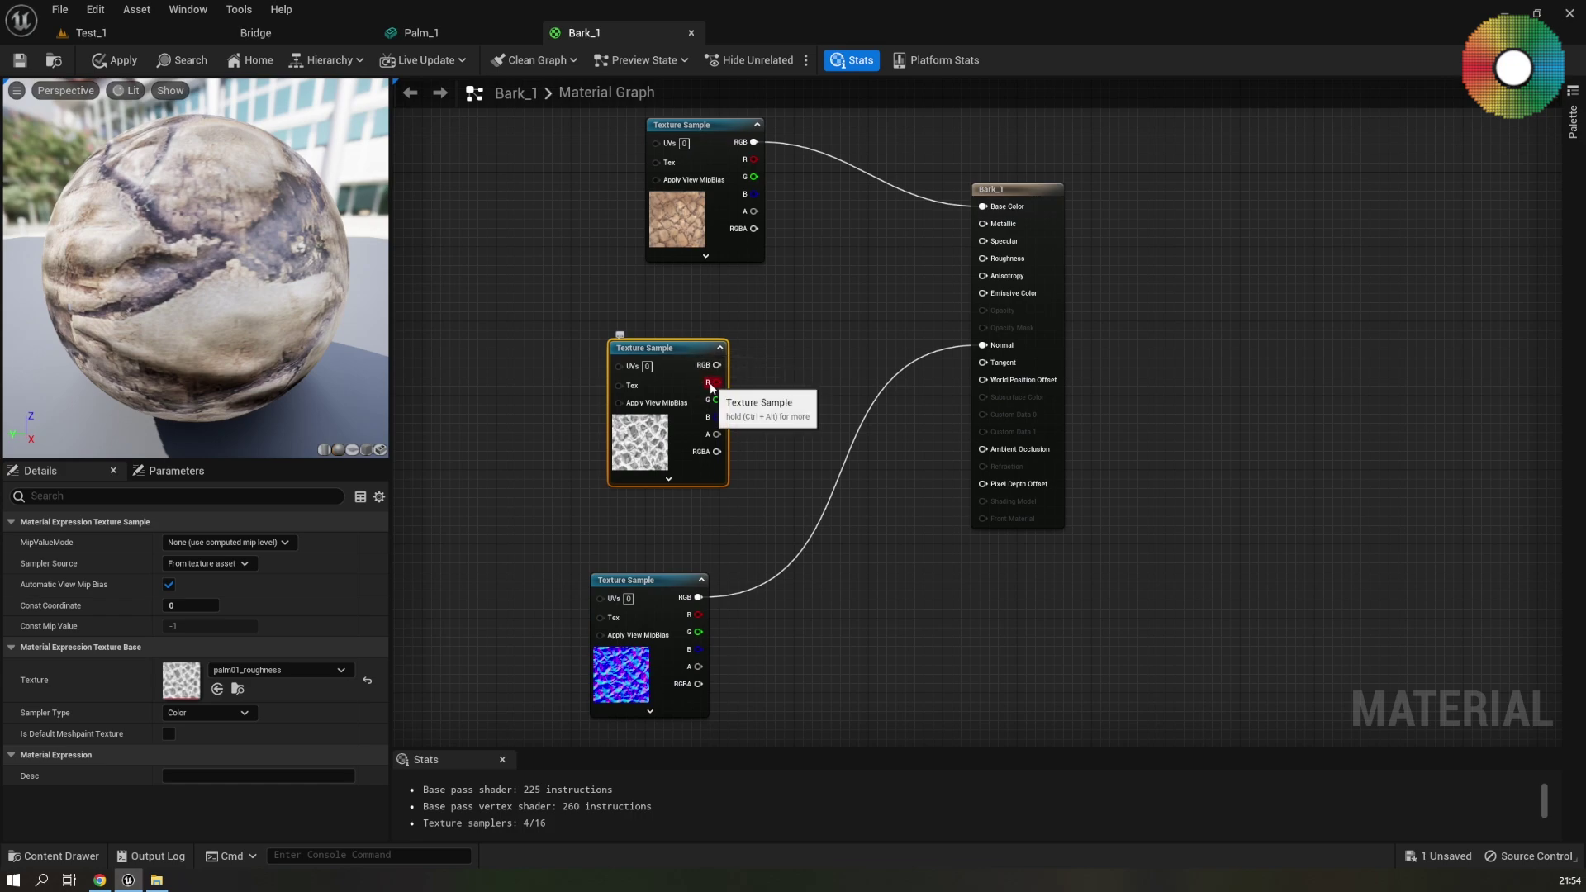
left_click_drag(710, 385, 981, 264)
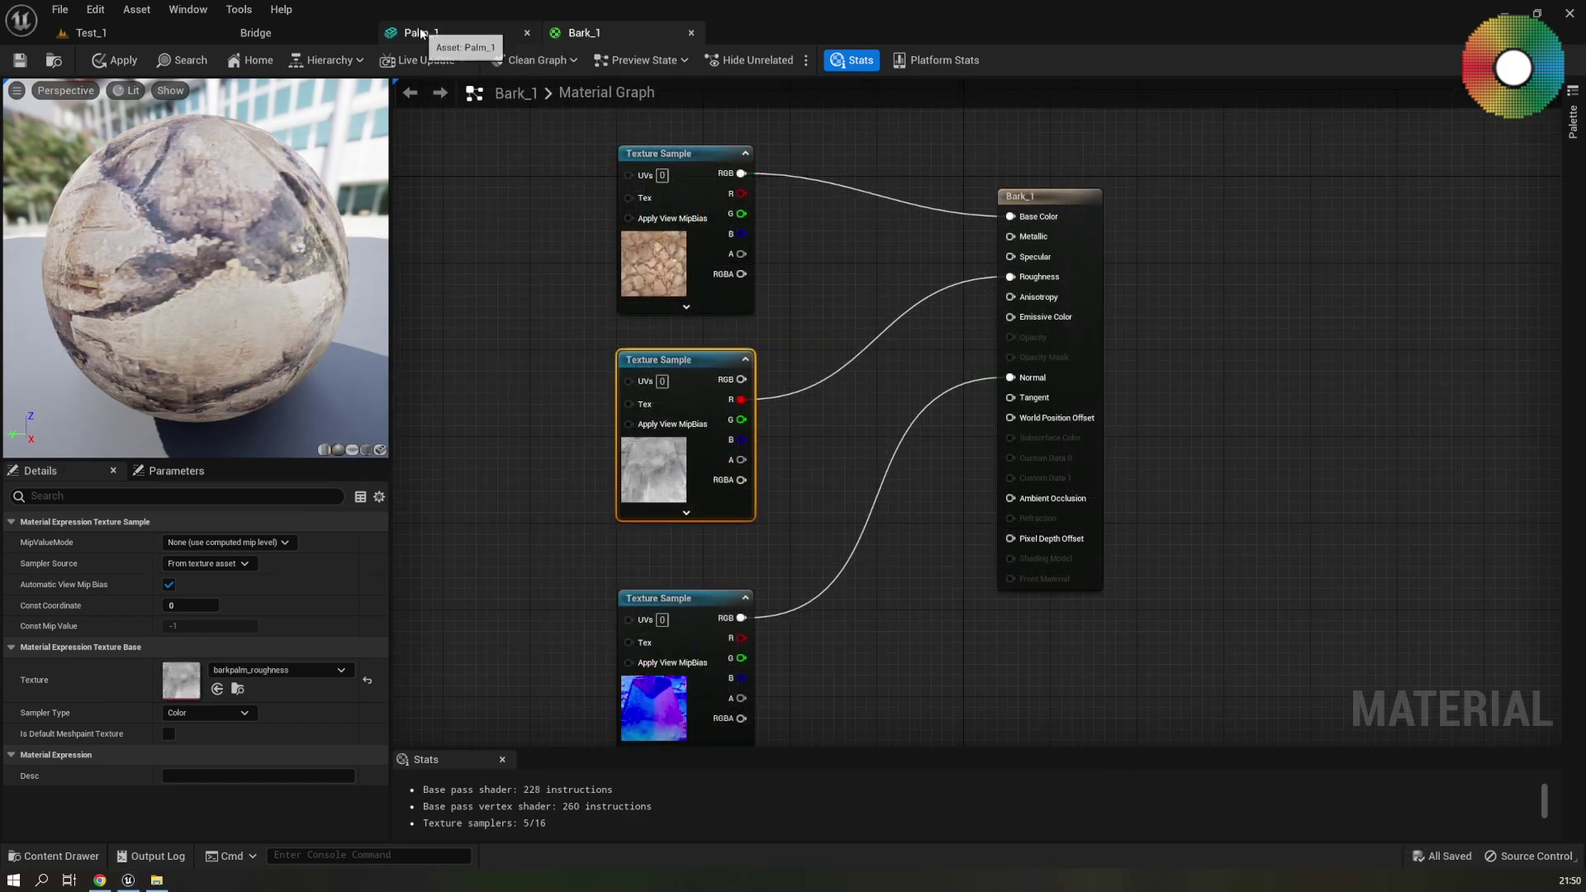
Return to the Palm_1 mesh, highlight the Element 1 material and rename its slot to Stem
left_click(431, 32)
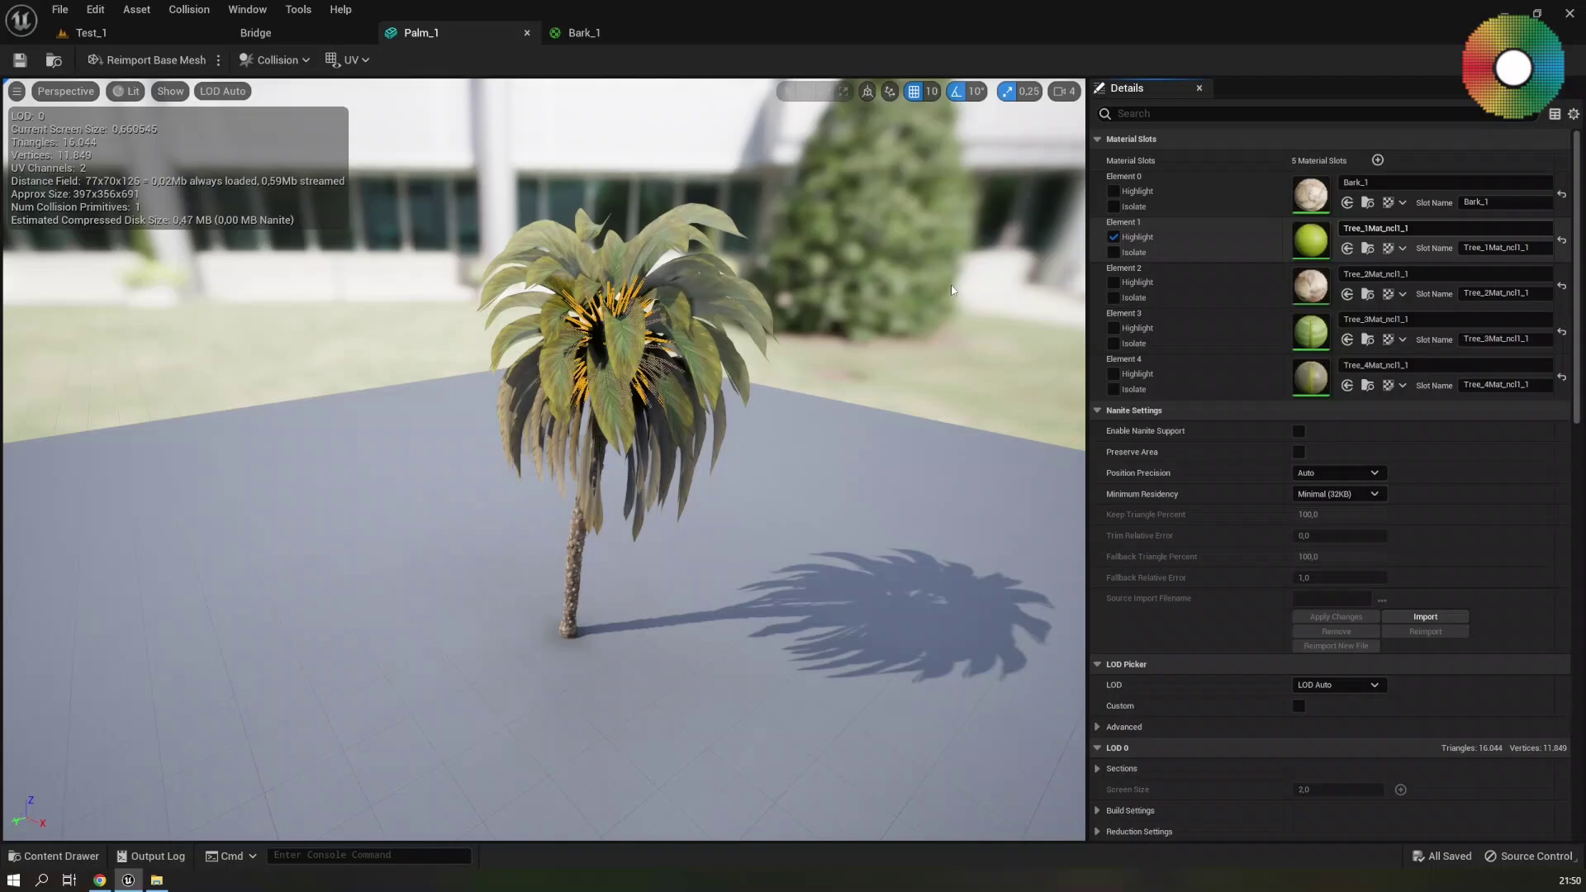
left_click(1114, 238)
left_click(1114, 238)
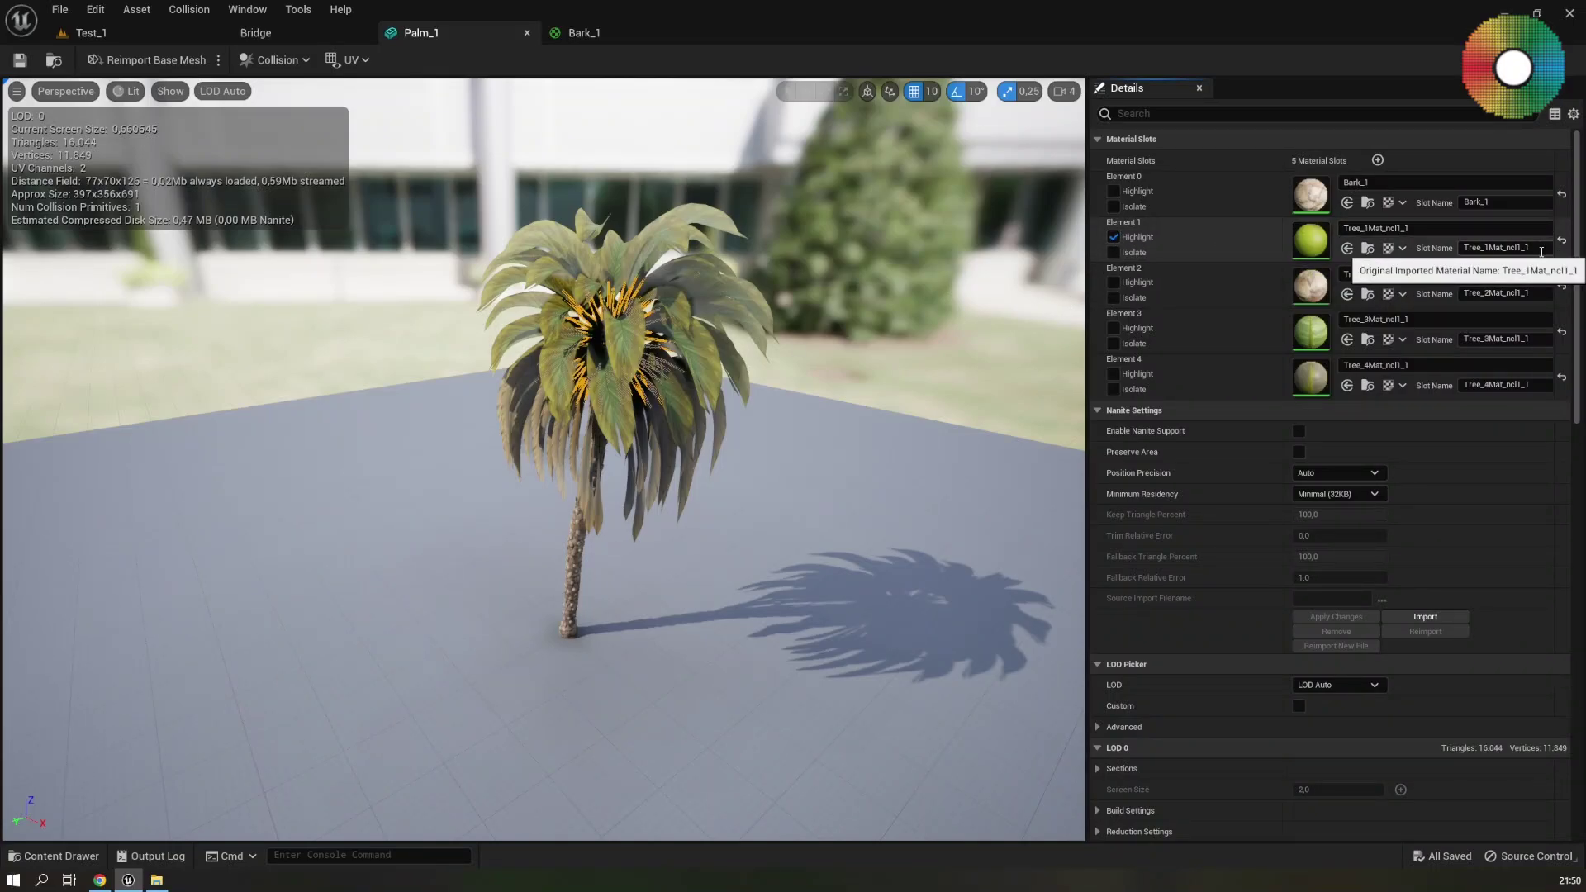
left_click(1499, 248)
type("Stem")
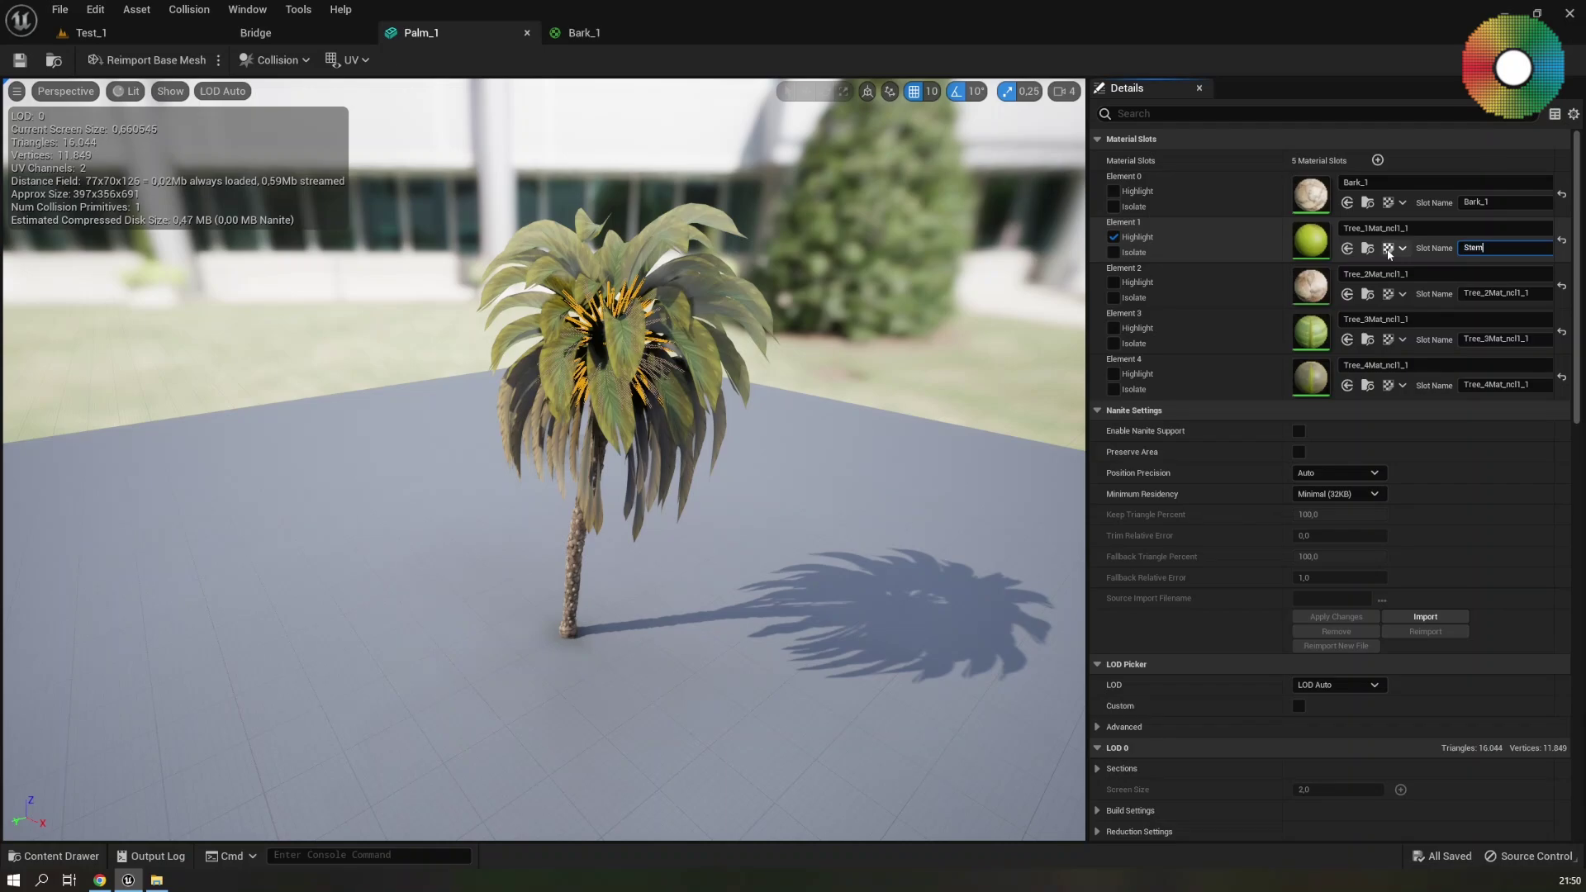
key("Return")
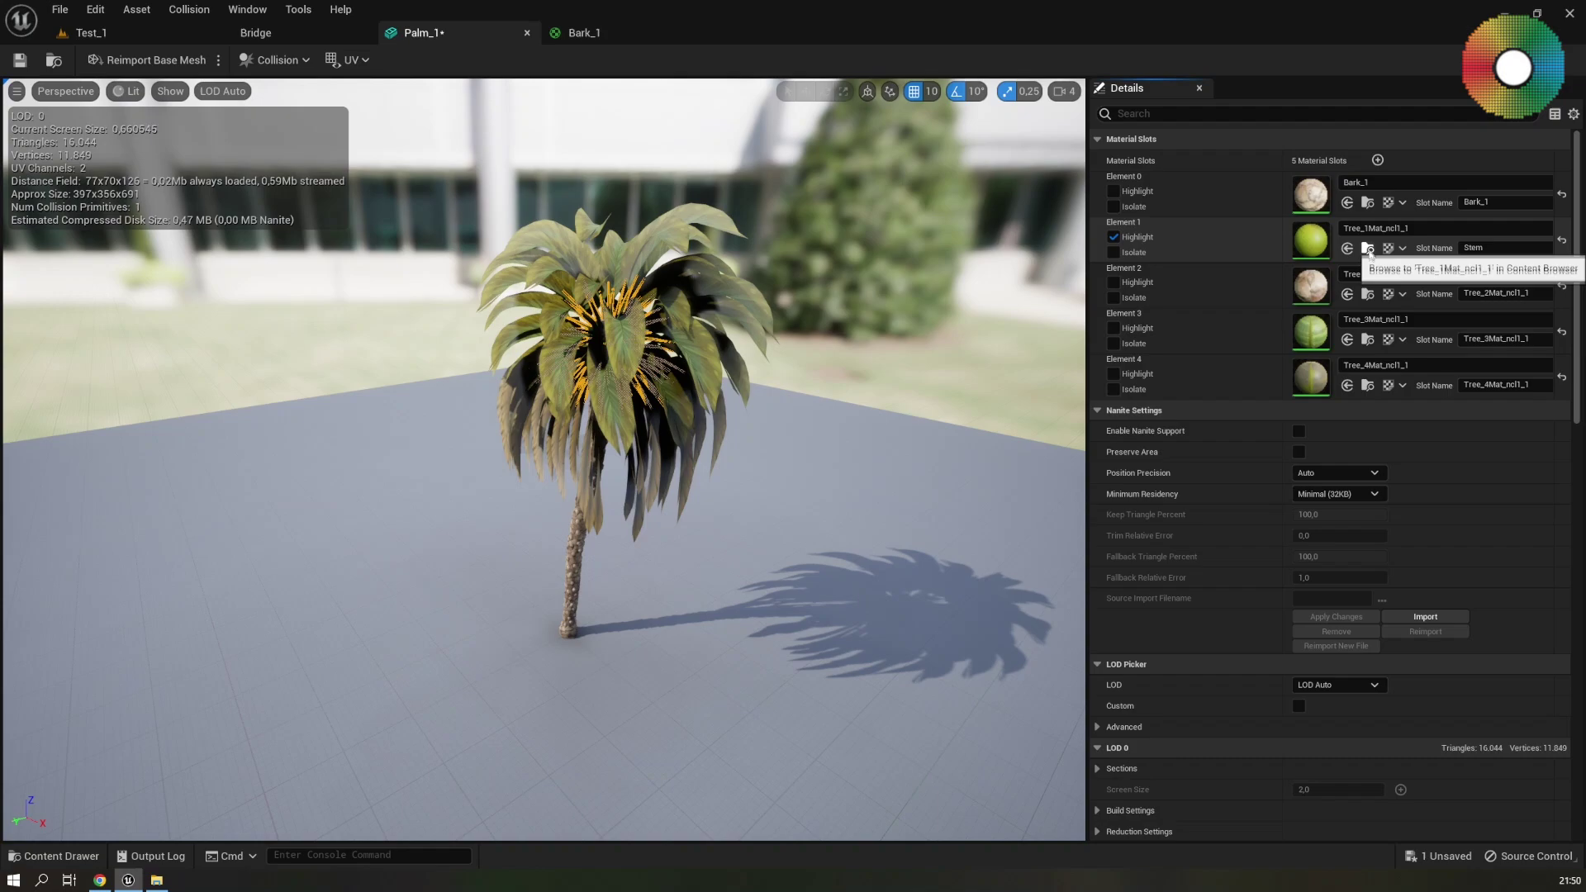
Locate the Element 1 material, Tree_1Mat_ncl1_1, in the Trees folder and rename the asset to Stem
left_click(1369, 250)
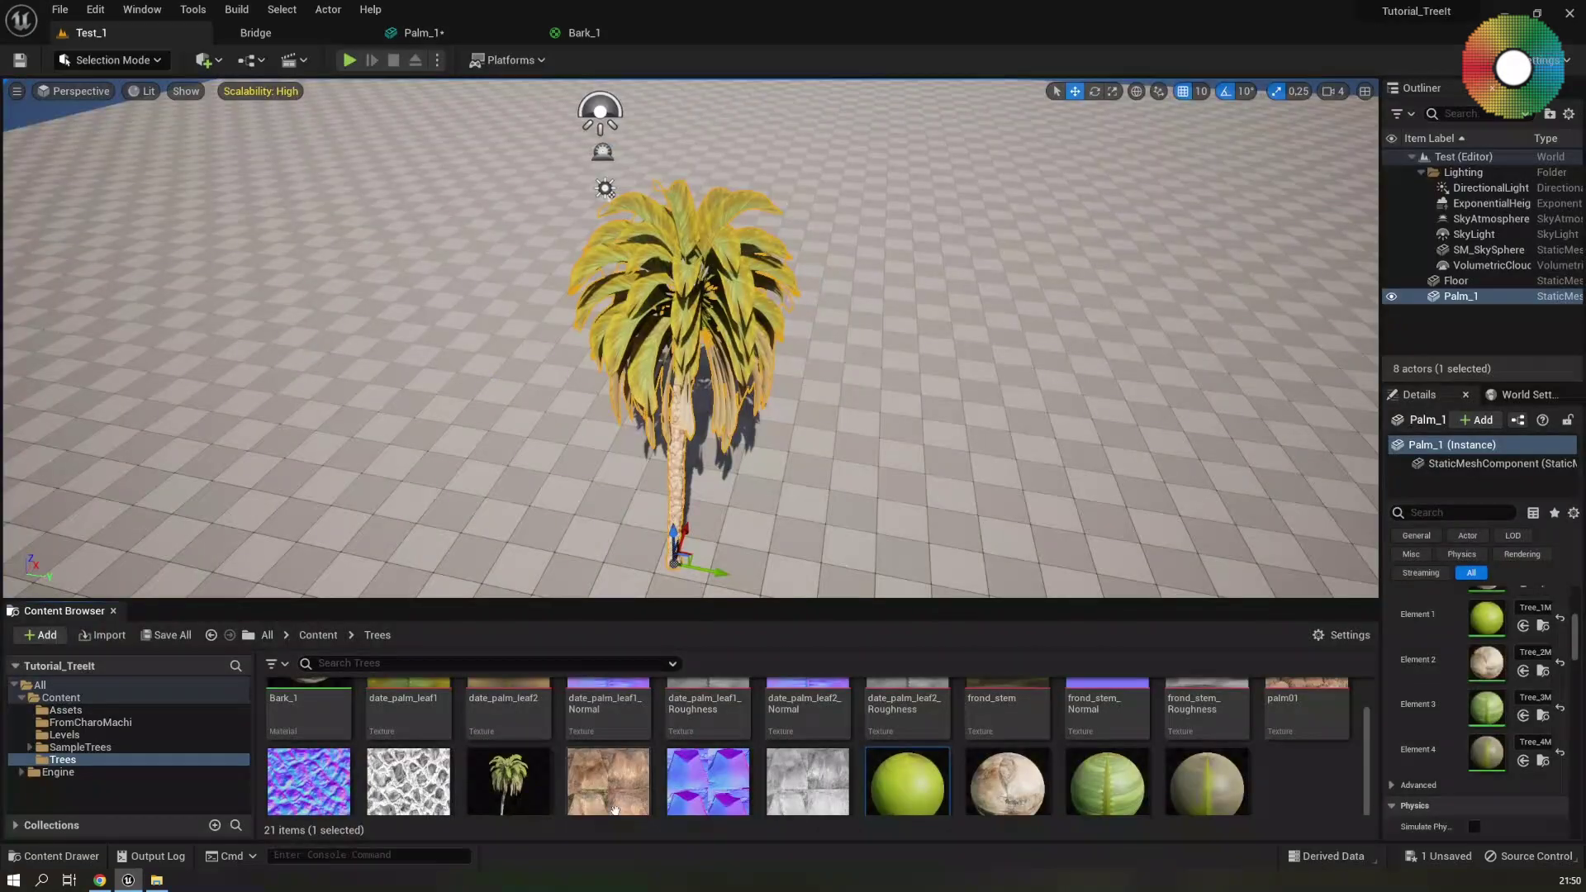
scroll(860, 785, "down", 1)
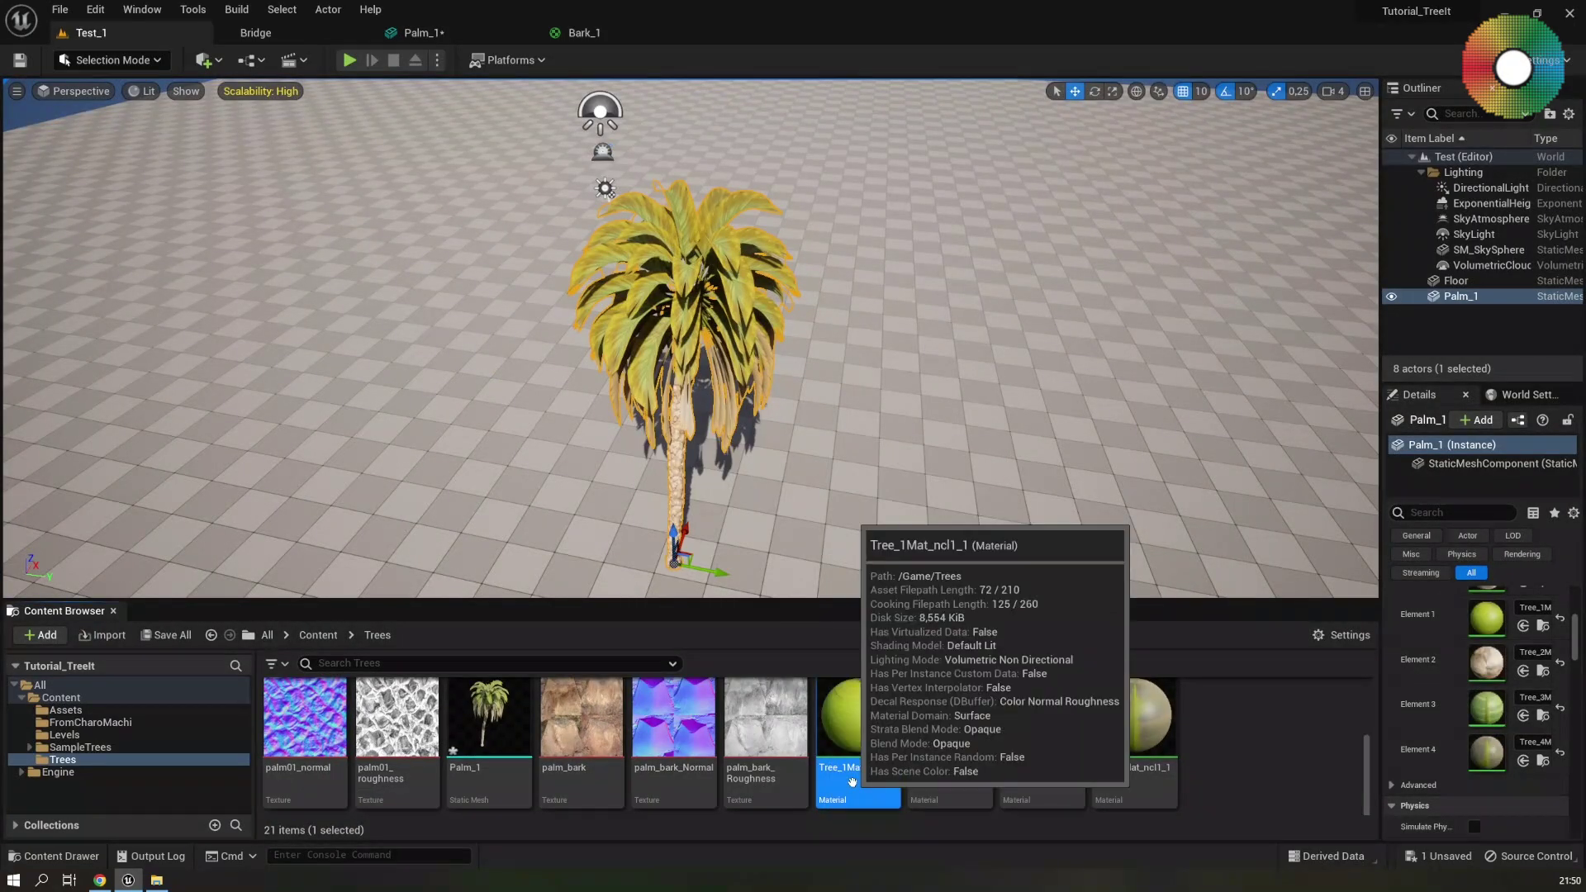
scroll(895, 821, "up", 1)
scroll(901, 814, "down", 1)
key("F2")
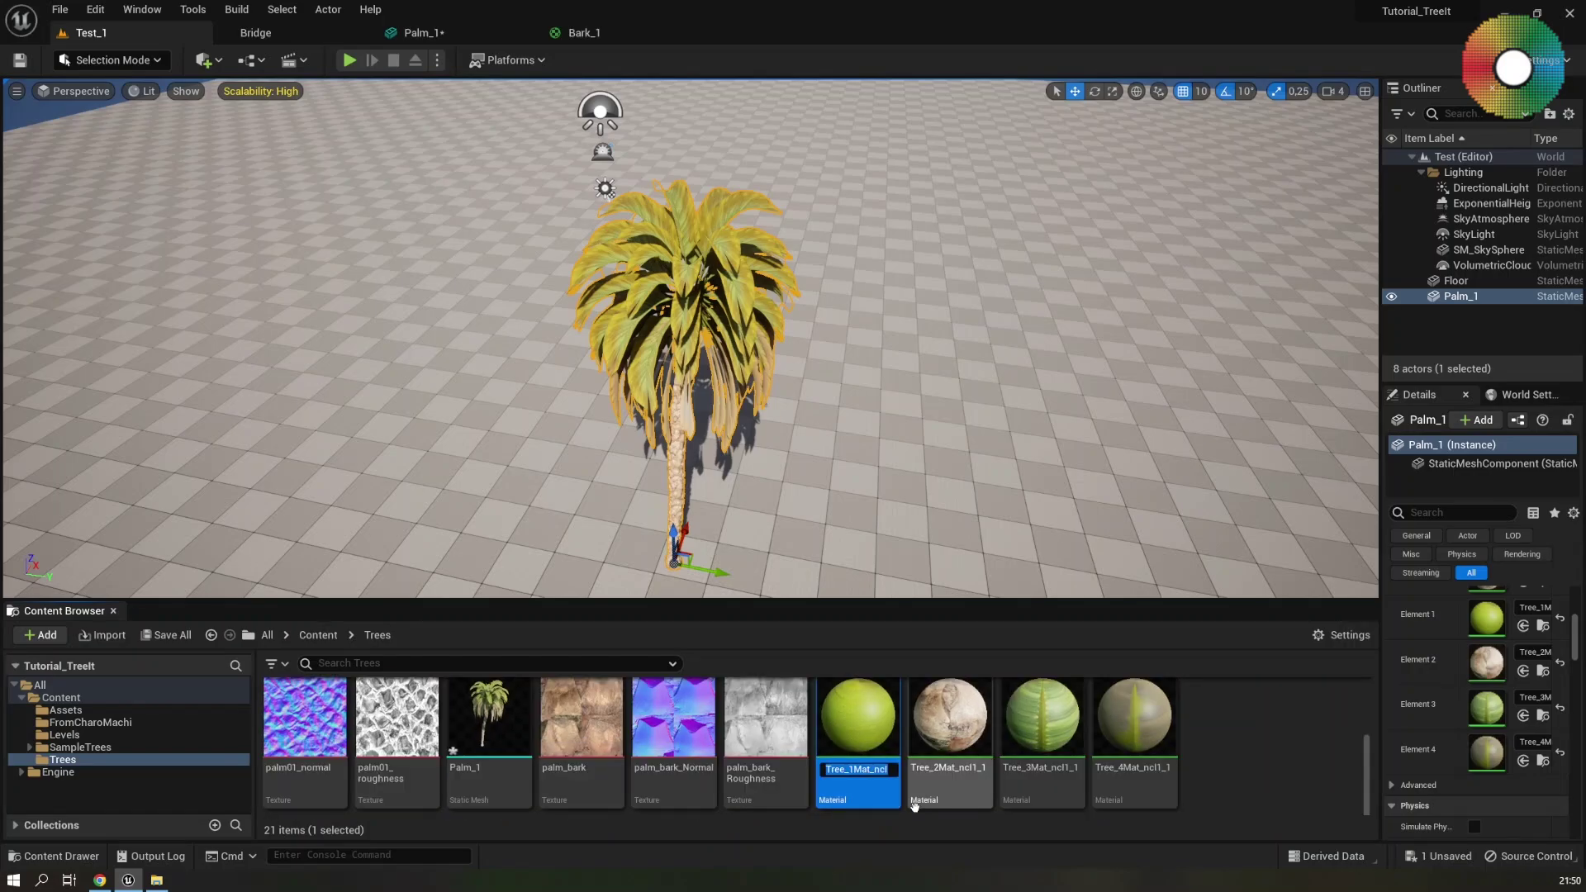
type("Stem")
key("Return")
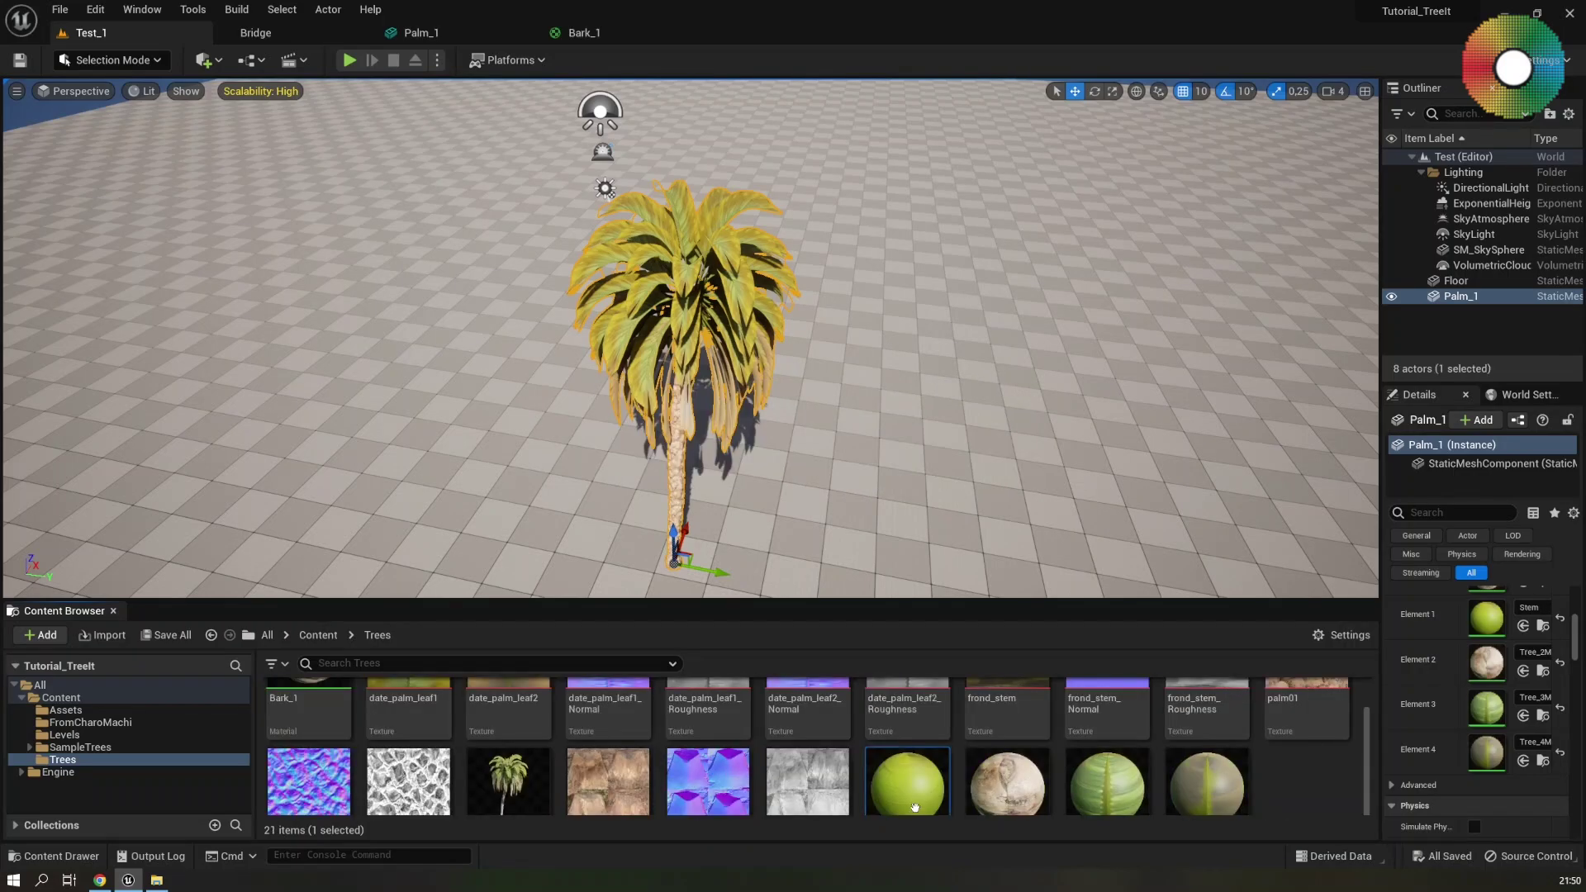
Open the Stem material and add the frond_stem_Normal and frond_stem_Roughness textures from the Trees folder to its graph as texture samples
double_click(915, 807)
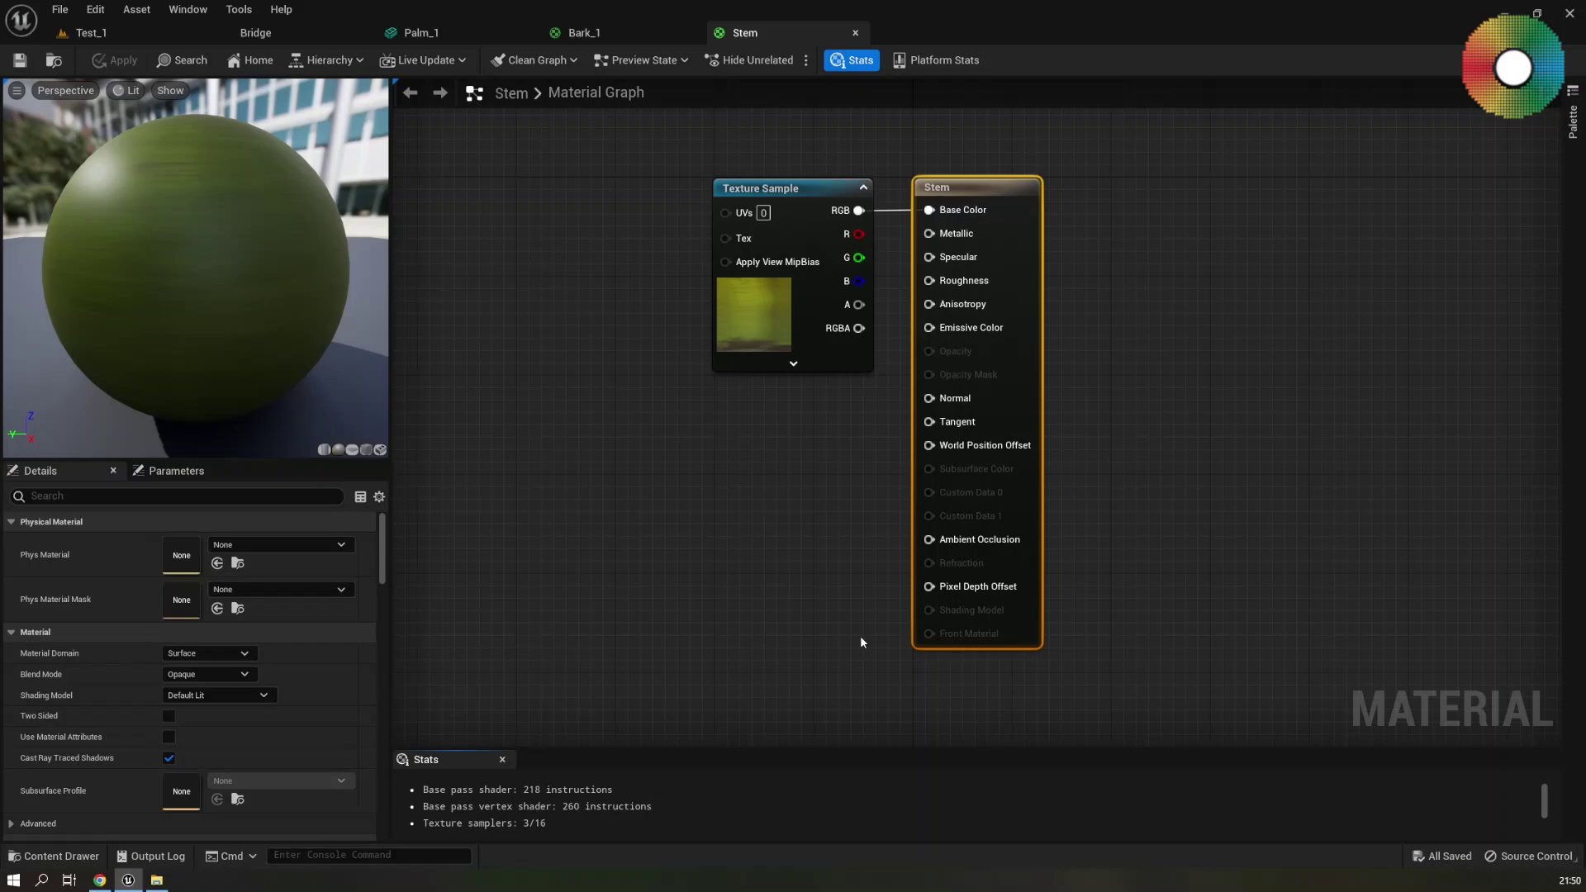
scroll(860, 642, "down", 4)
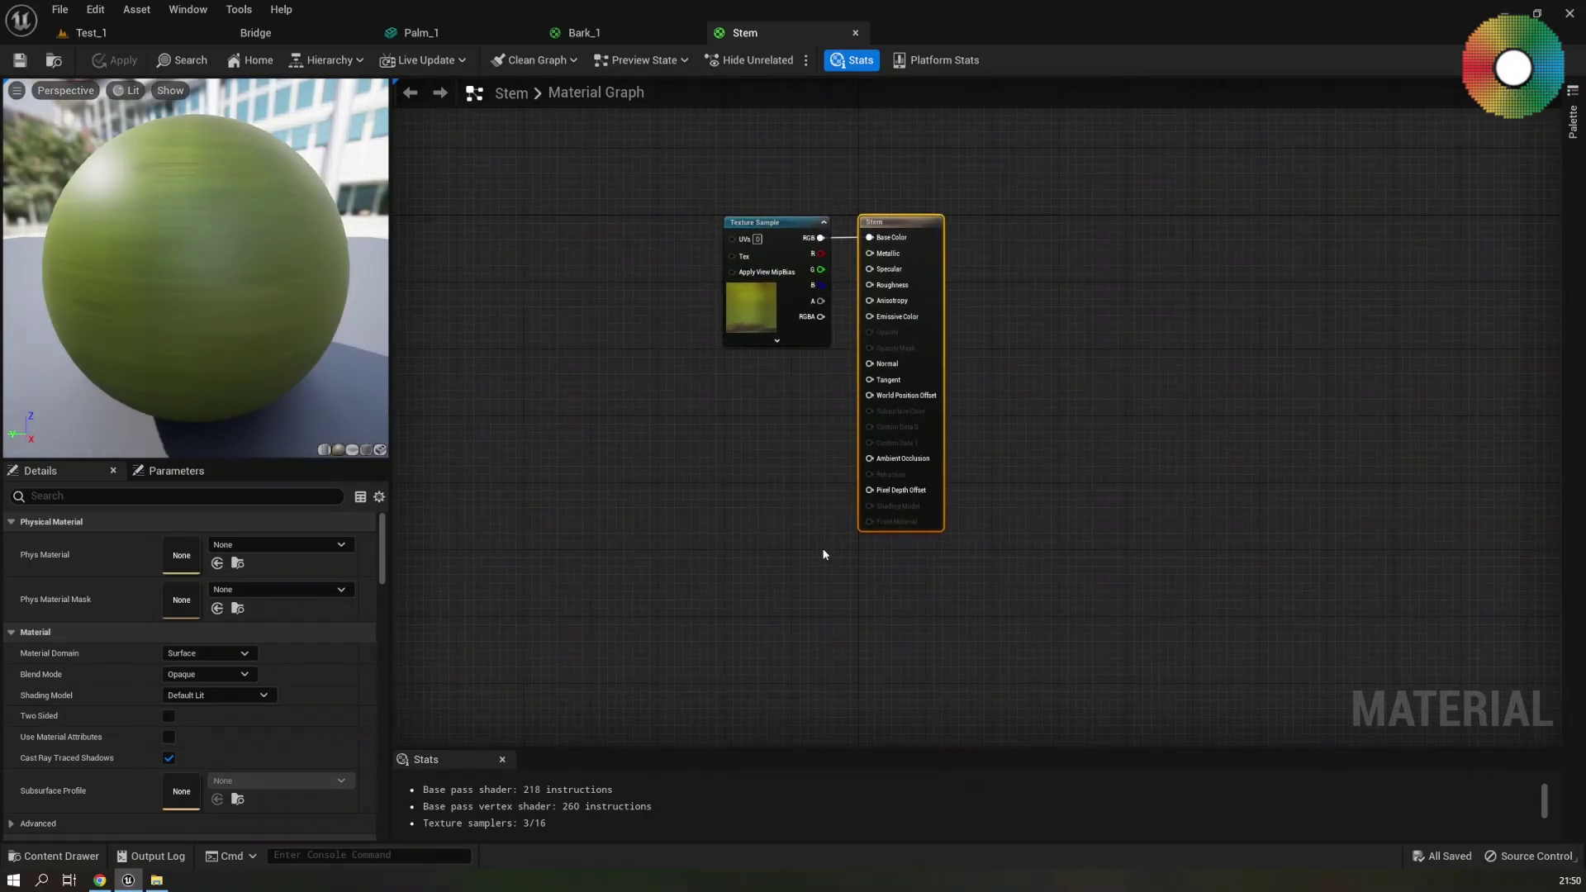
key("ctrl+space")
scroll(1315, 735, "down", 1)
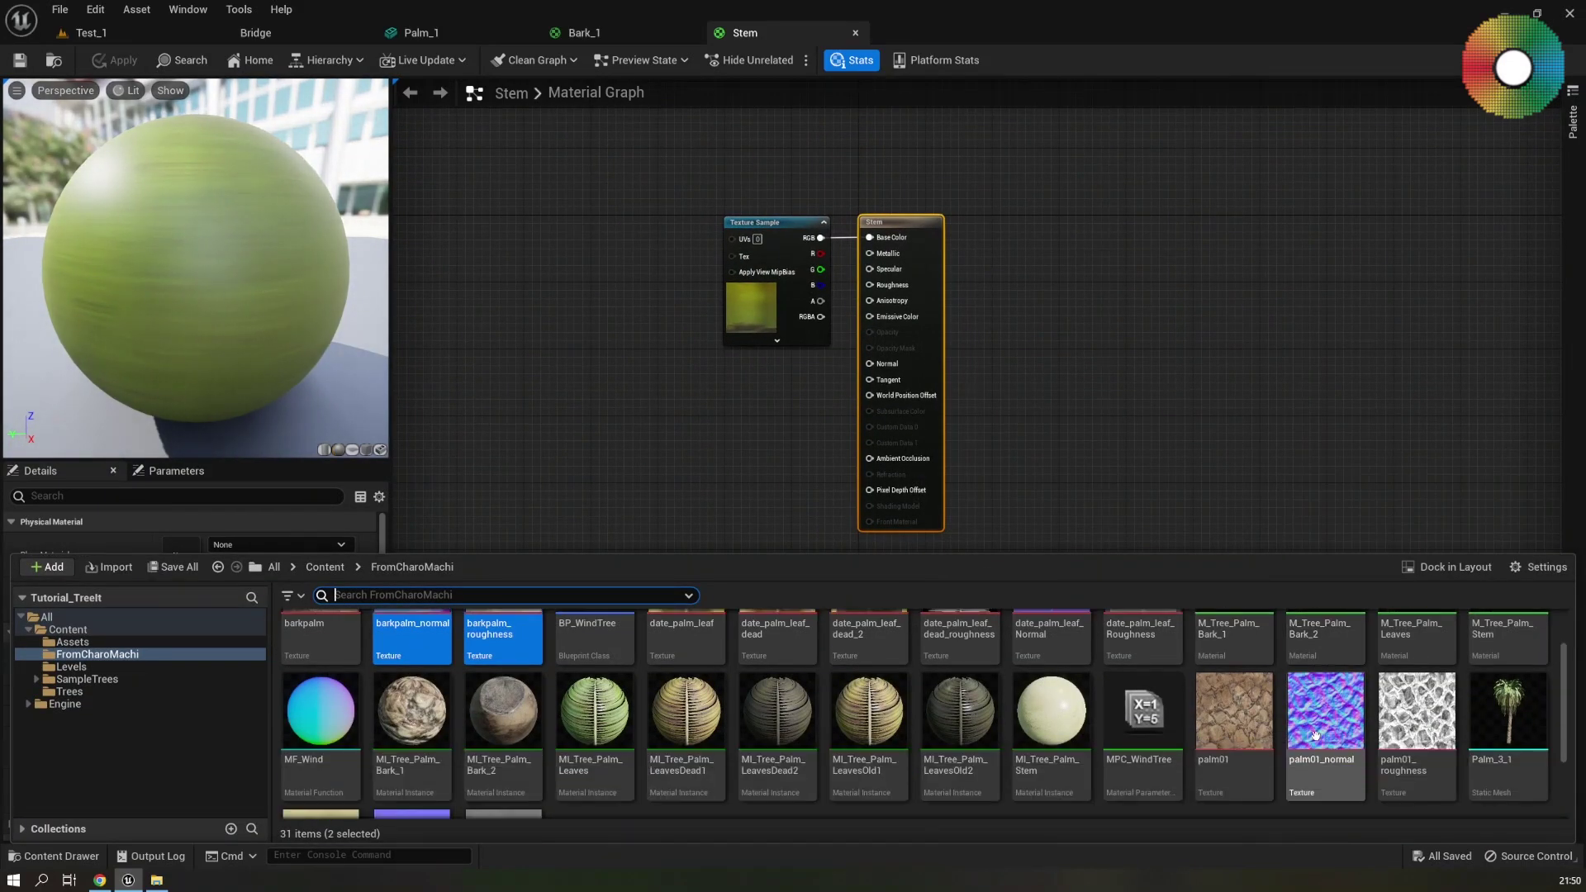
left_click(70, 691)
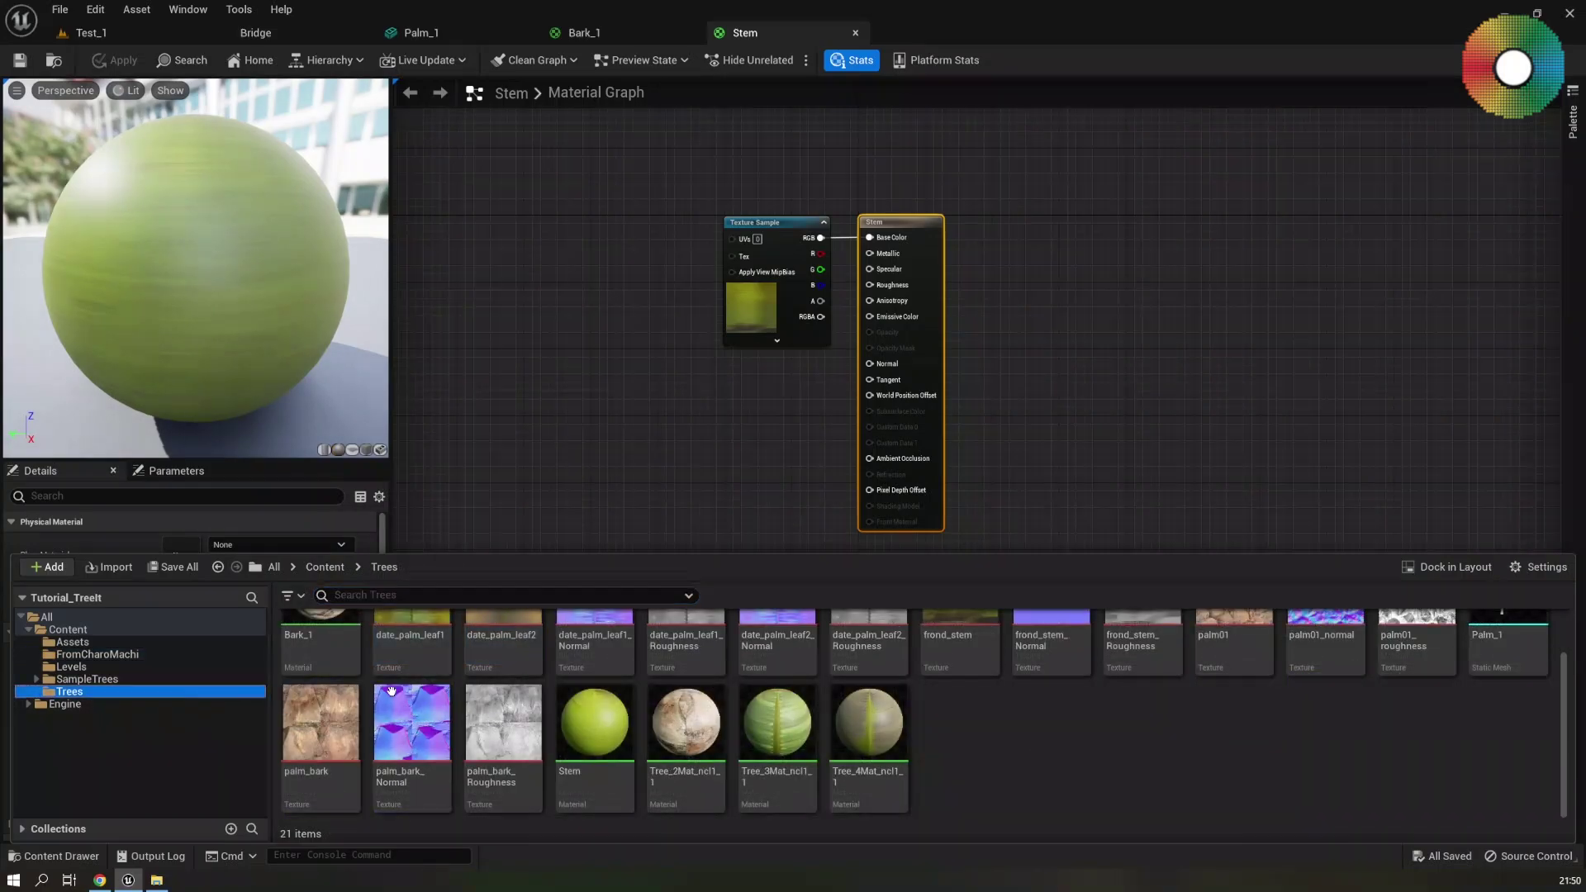
scroll(1108, 748, "up", 1)
scroll(1224, 775, "down", 1)
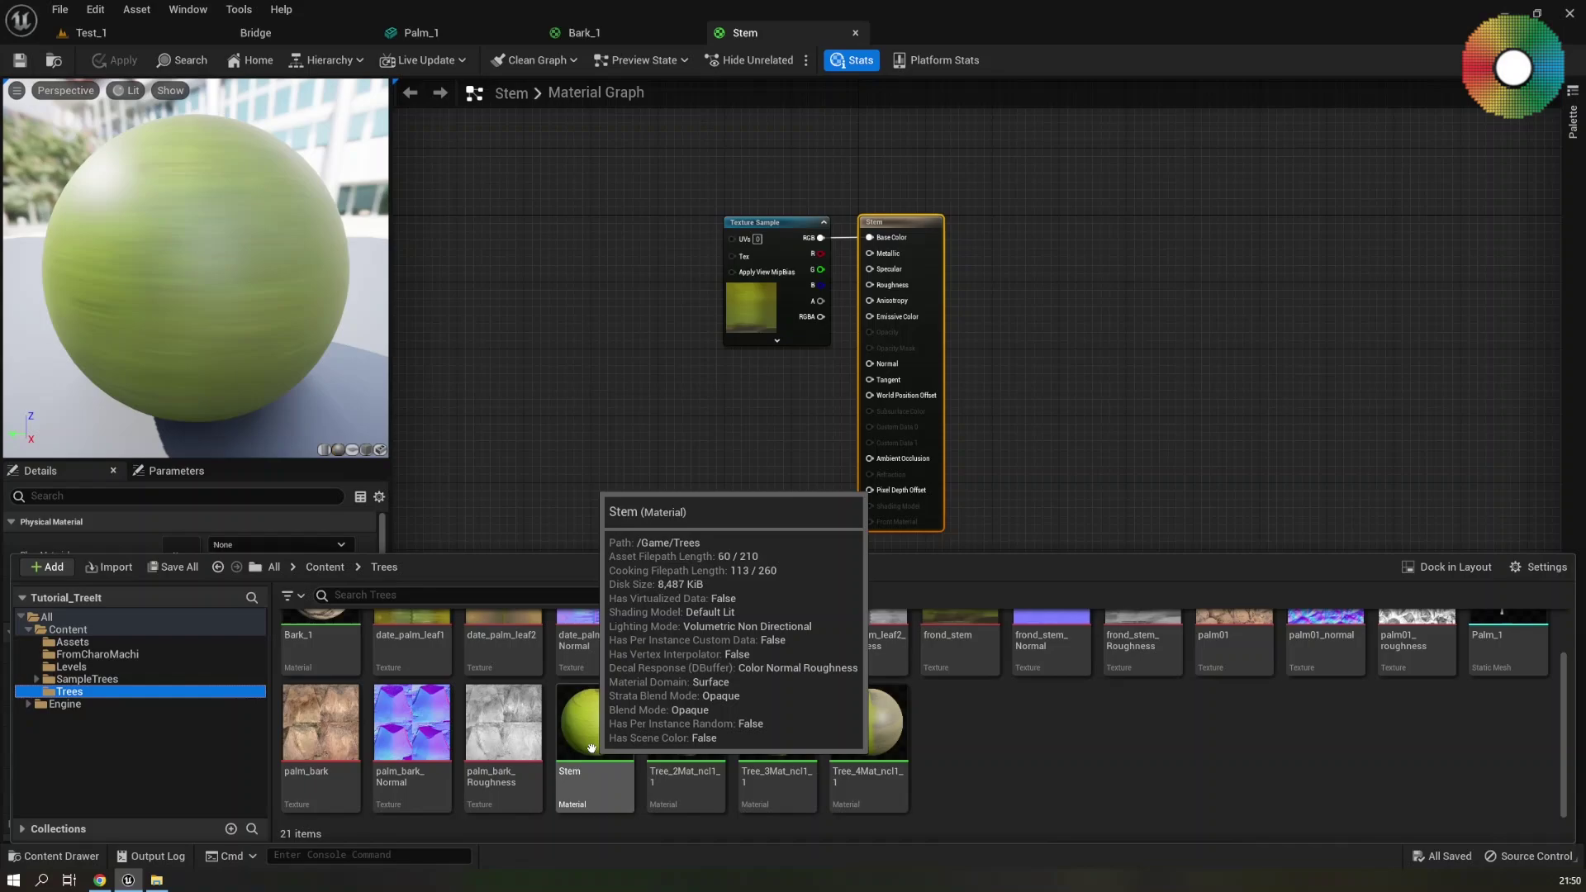
scroll(935, 772, "up", 1)
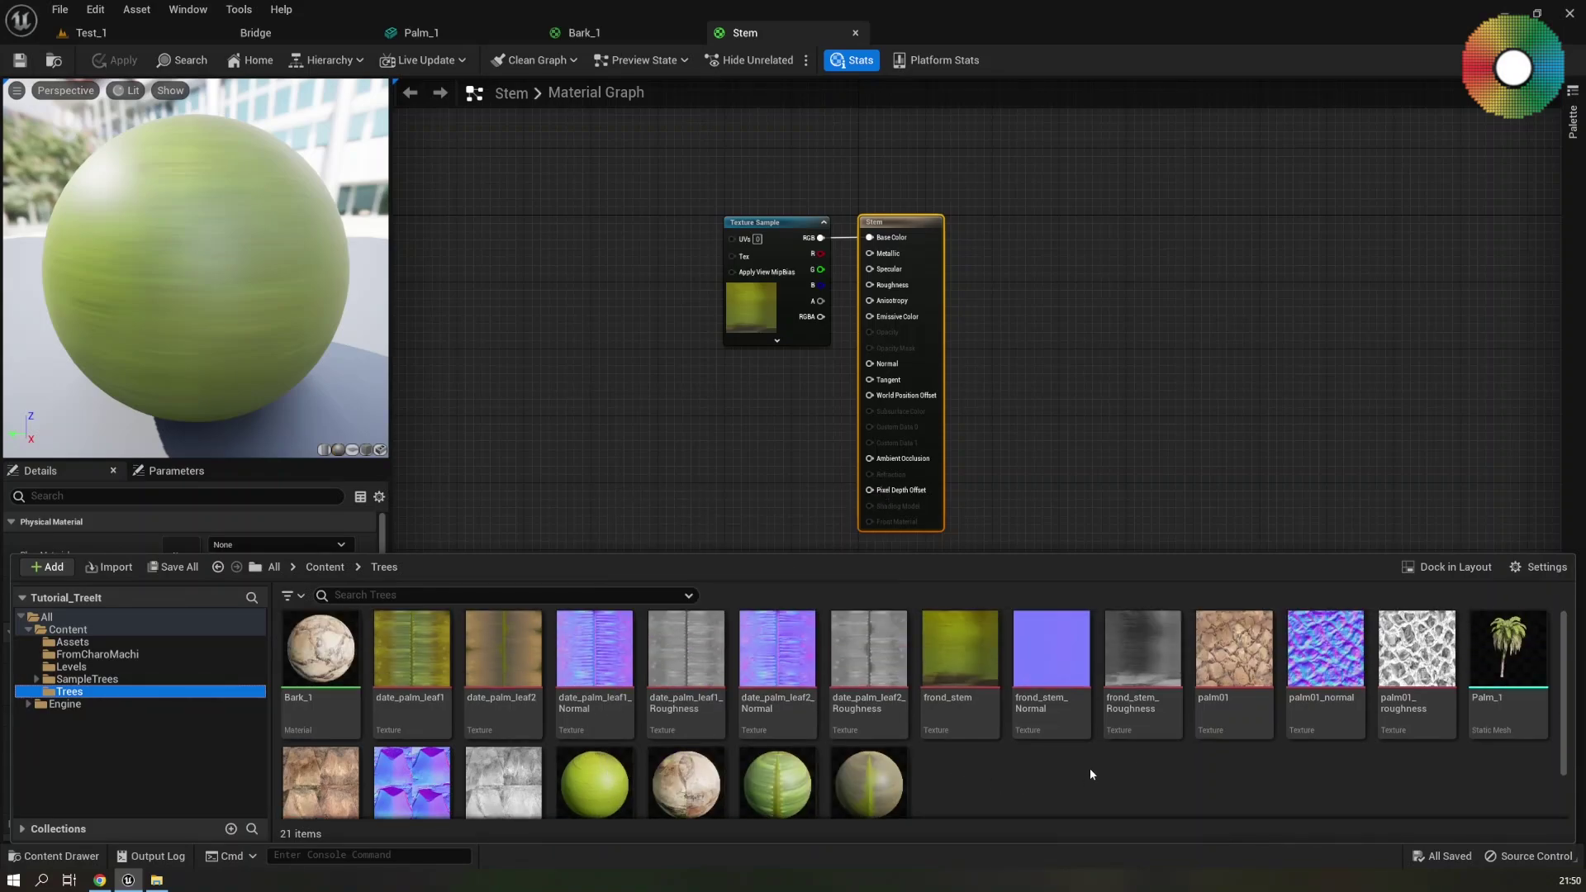
scroll(1091, 774, "down", 1)
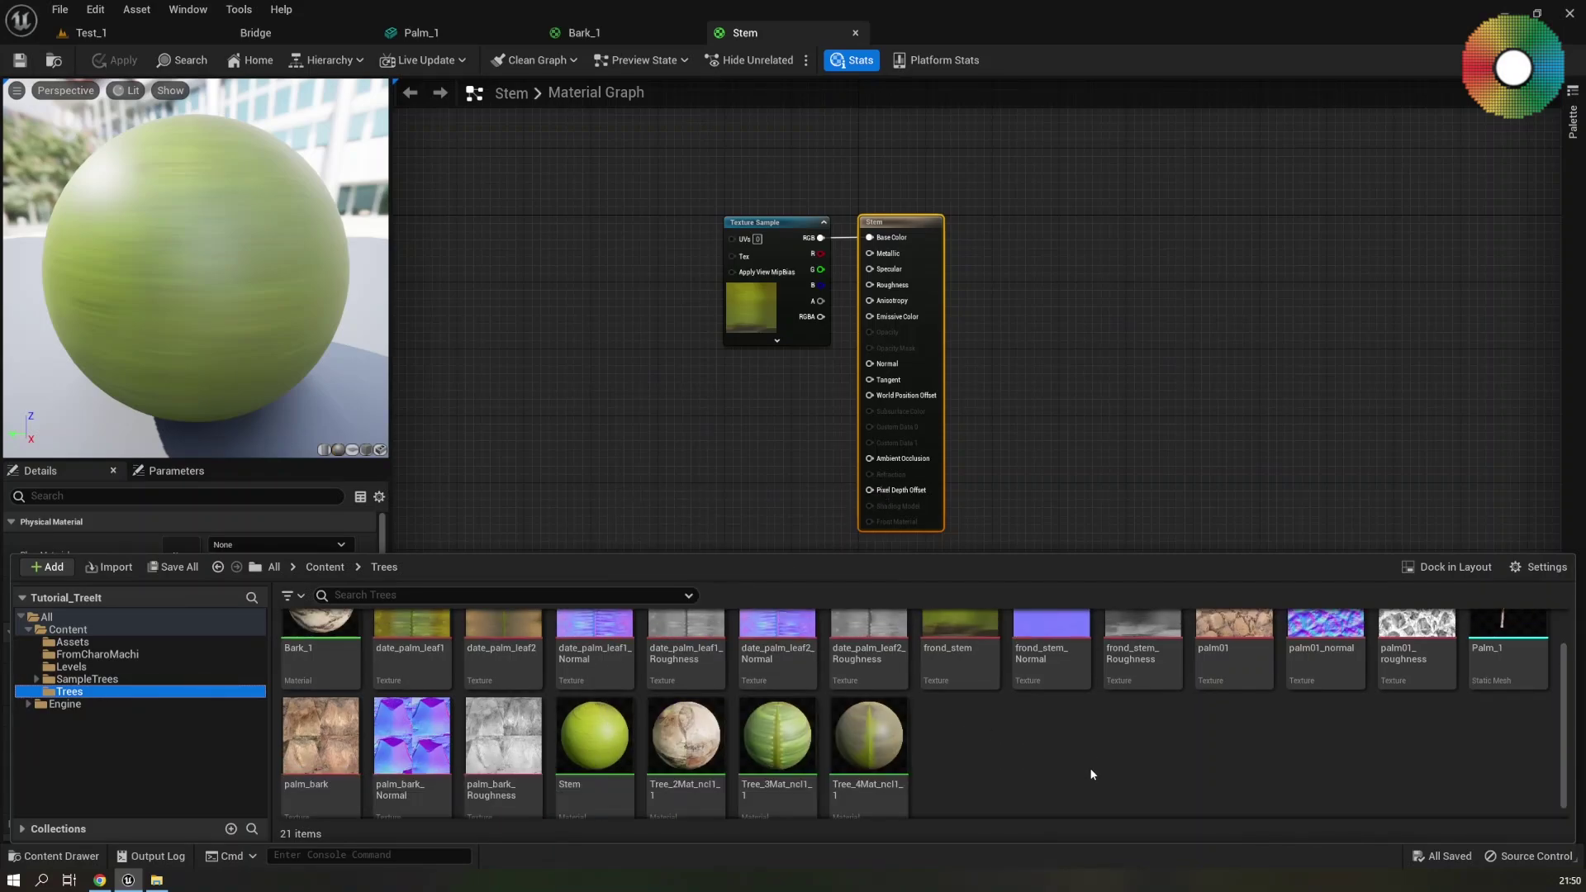
left_click(1051, 657)
left_click(1128, 661, "ctrl")
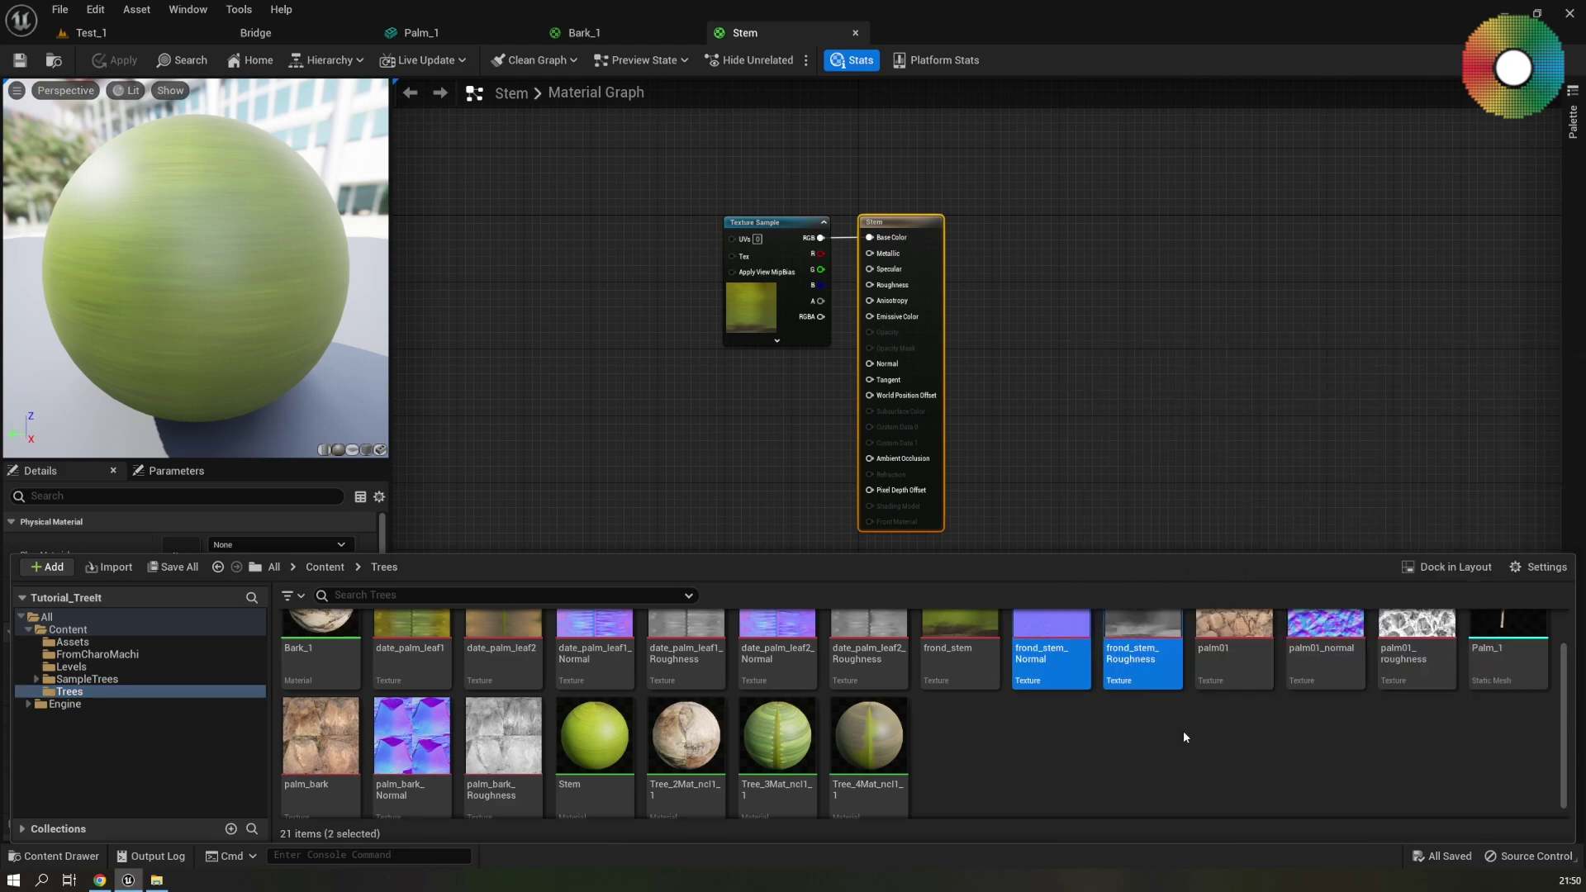
scroll(1223, 763, "up", 1)
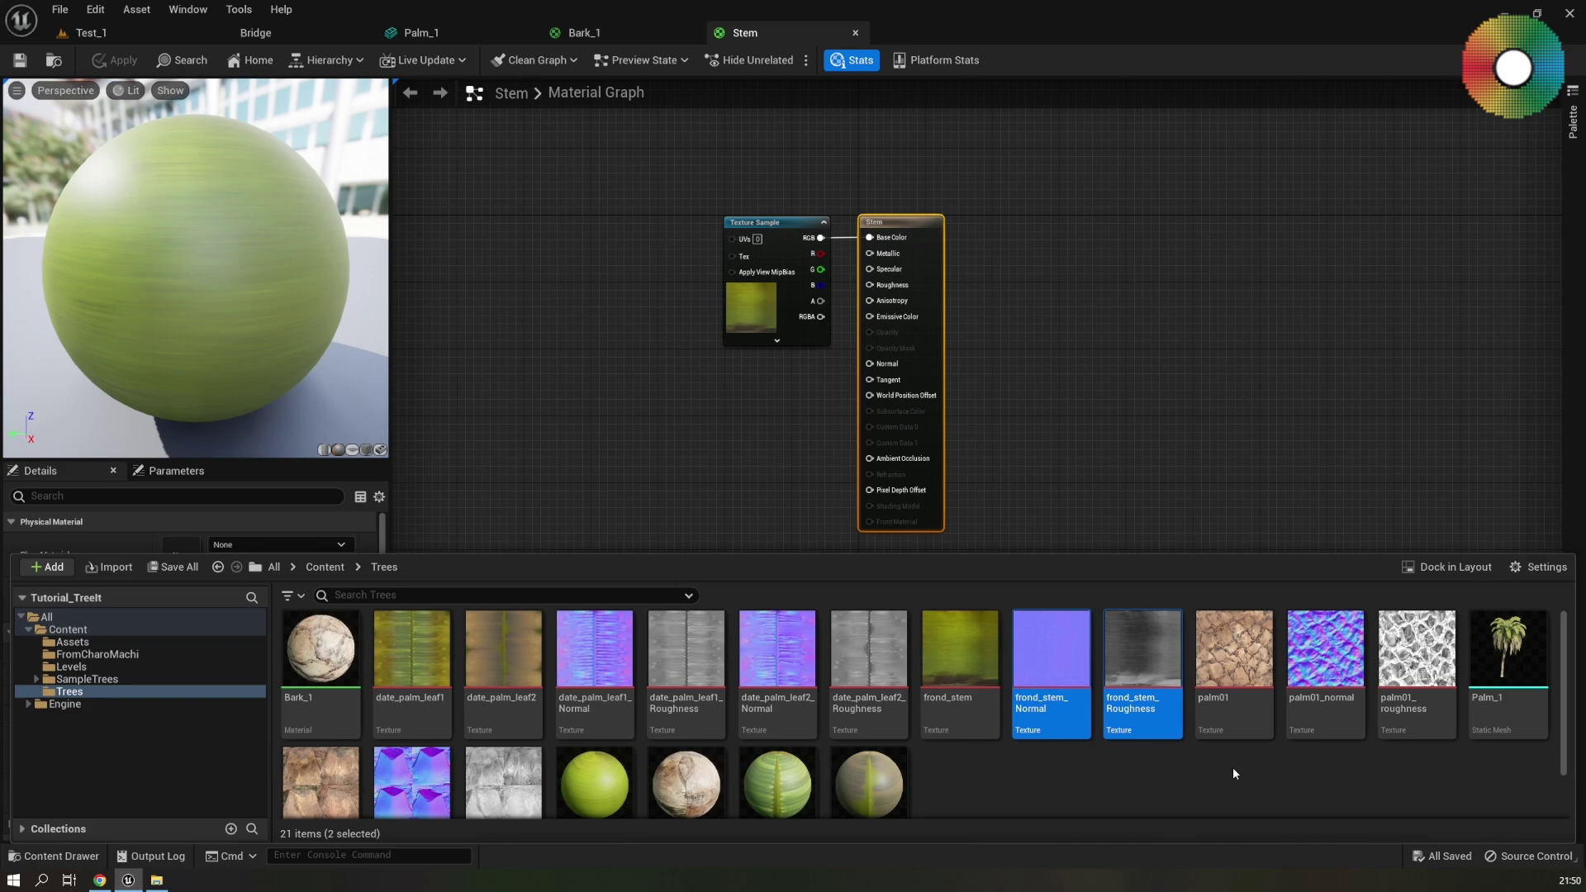
left_click_drag(1143, 661, 869, 285)
Connect the frond_stem_Roughness sample's R output to Roughness and the frond_stem_Normal sample's RGB output to Normal, spacing the sample nodes apart
left_click(763, 474)
left_click(674, 507)
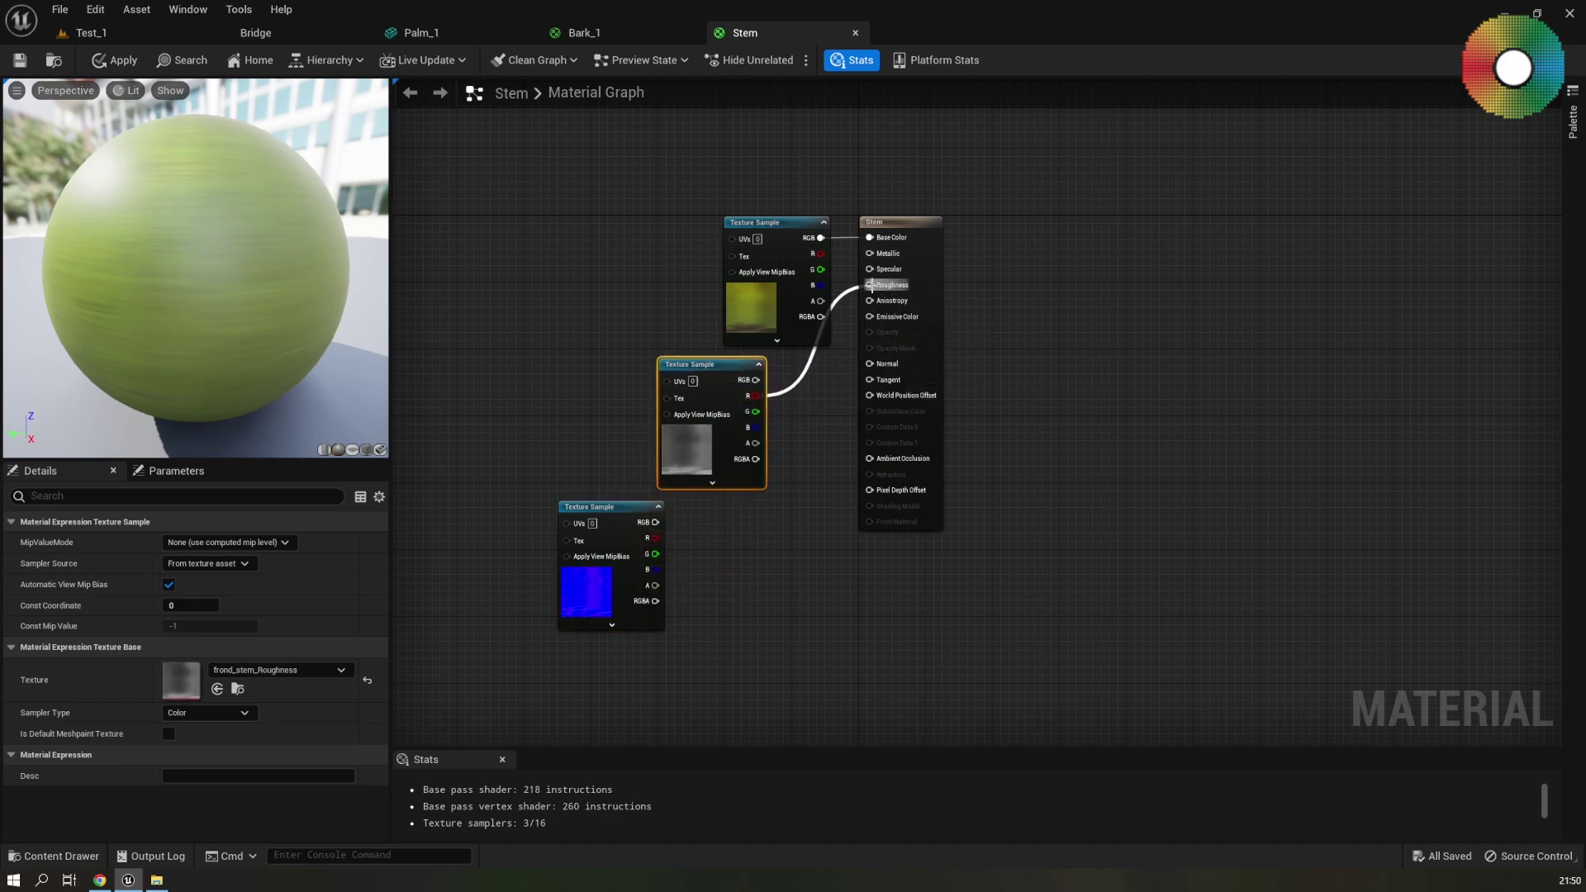
left_click_drag(613, 524, 869, 366)
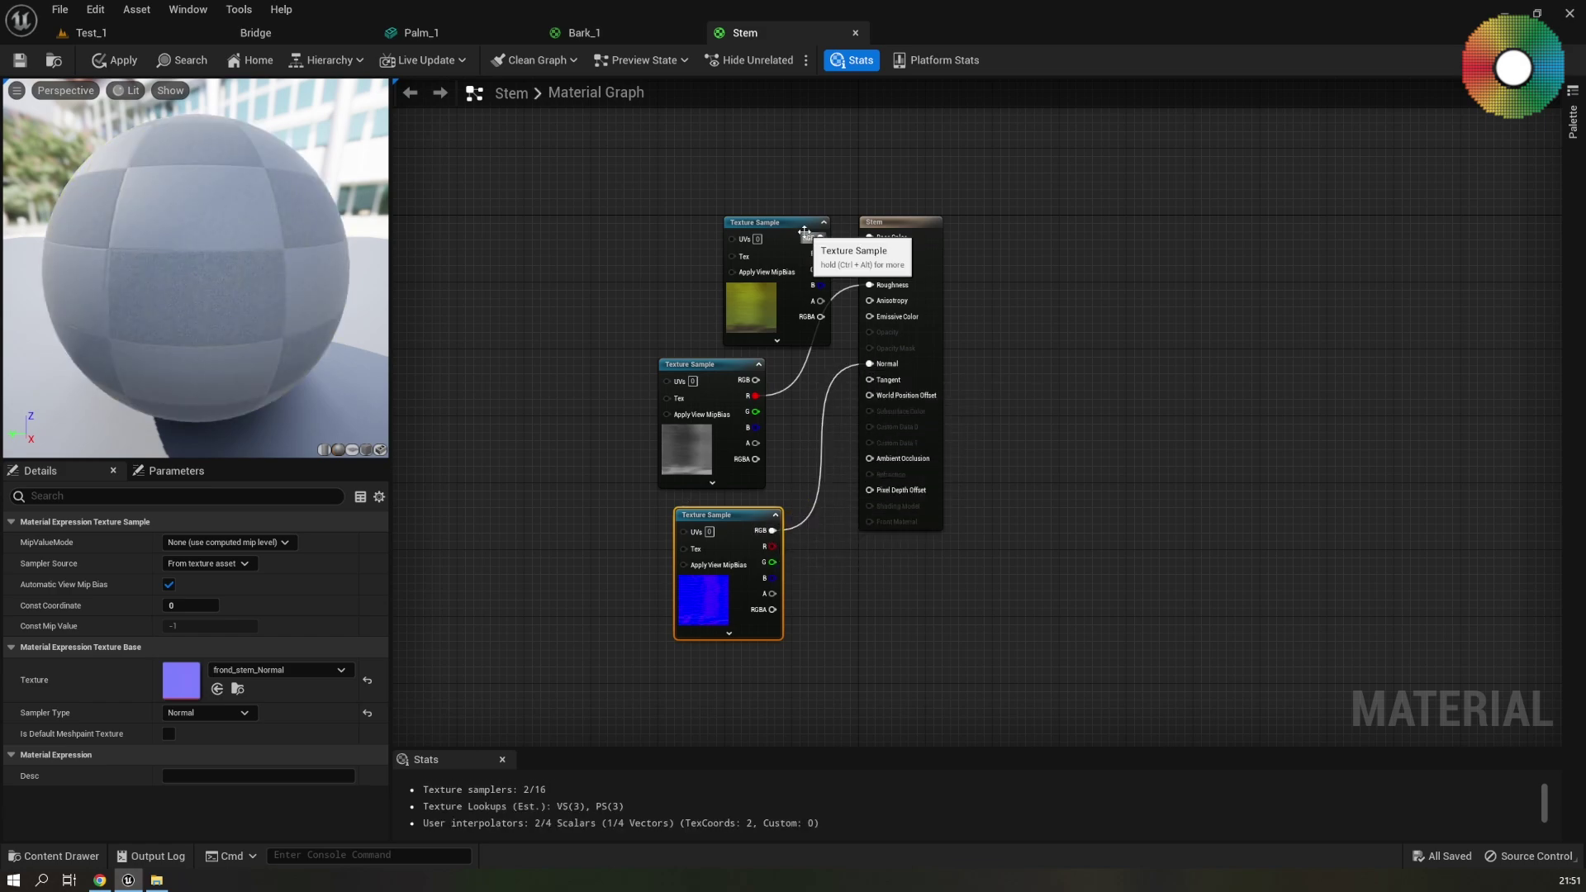
left_click_drag(790, 221, 732, 197)
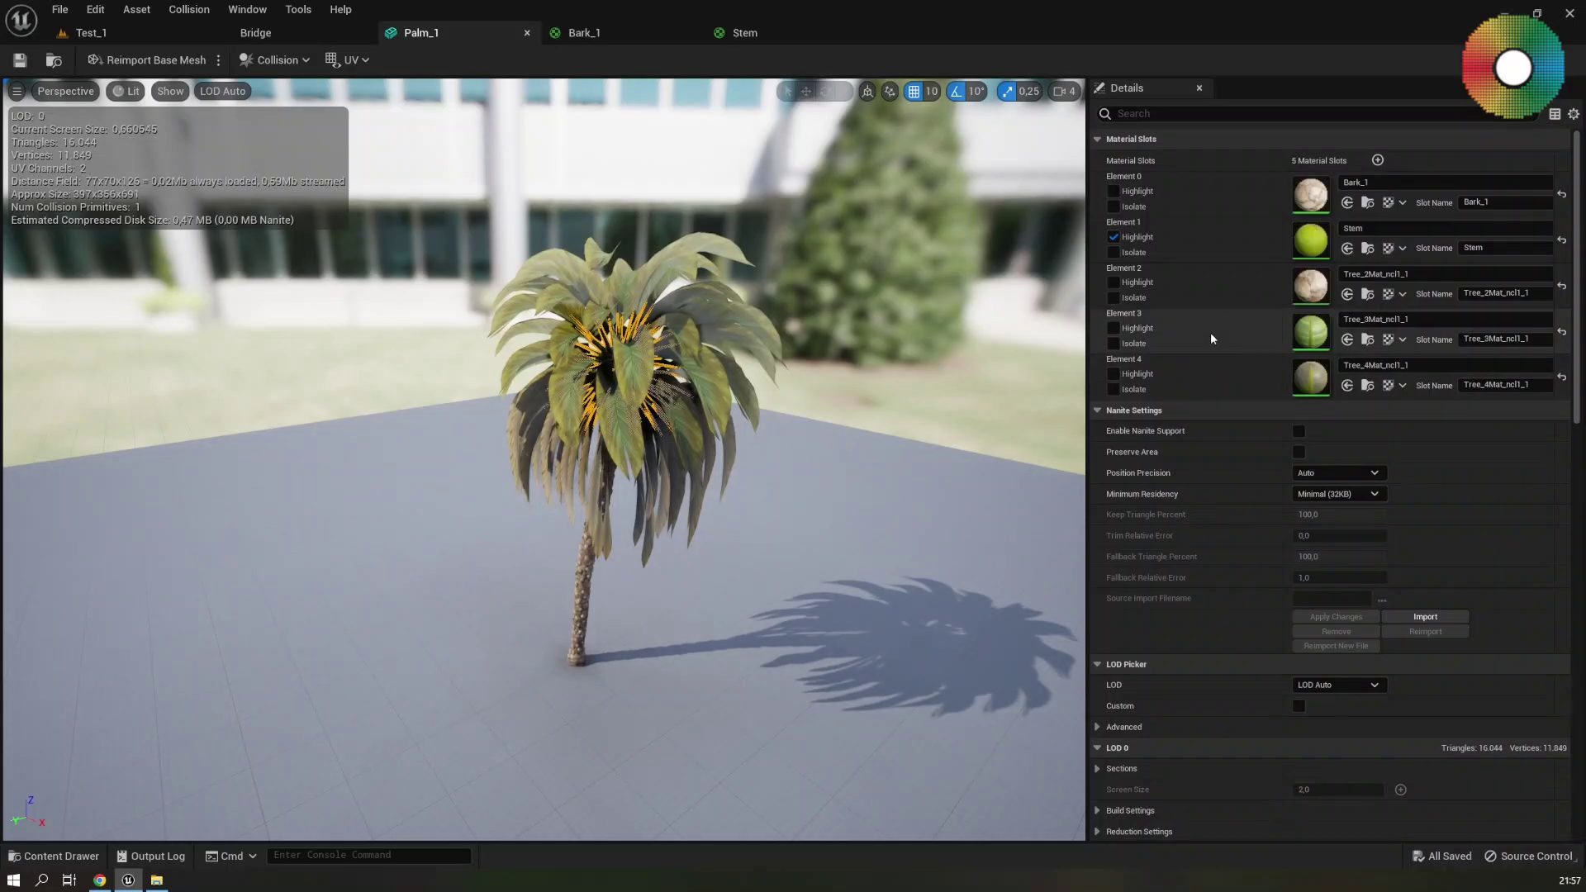
Return to the Palm_1 mesh, highlight the Element 2 material on the trunk and rename its slot to Bark_2
left_click(1114, 281)
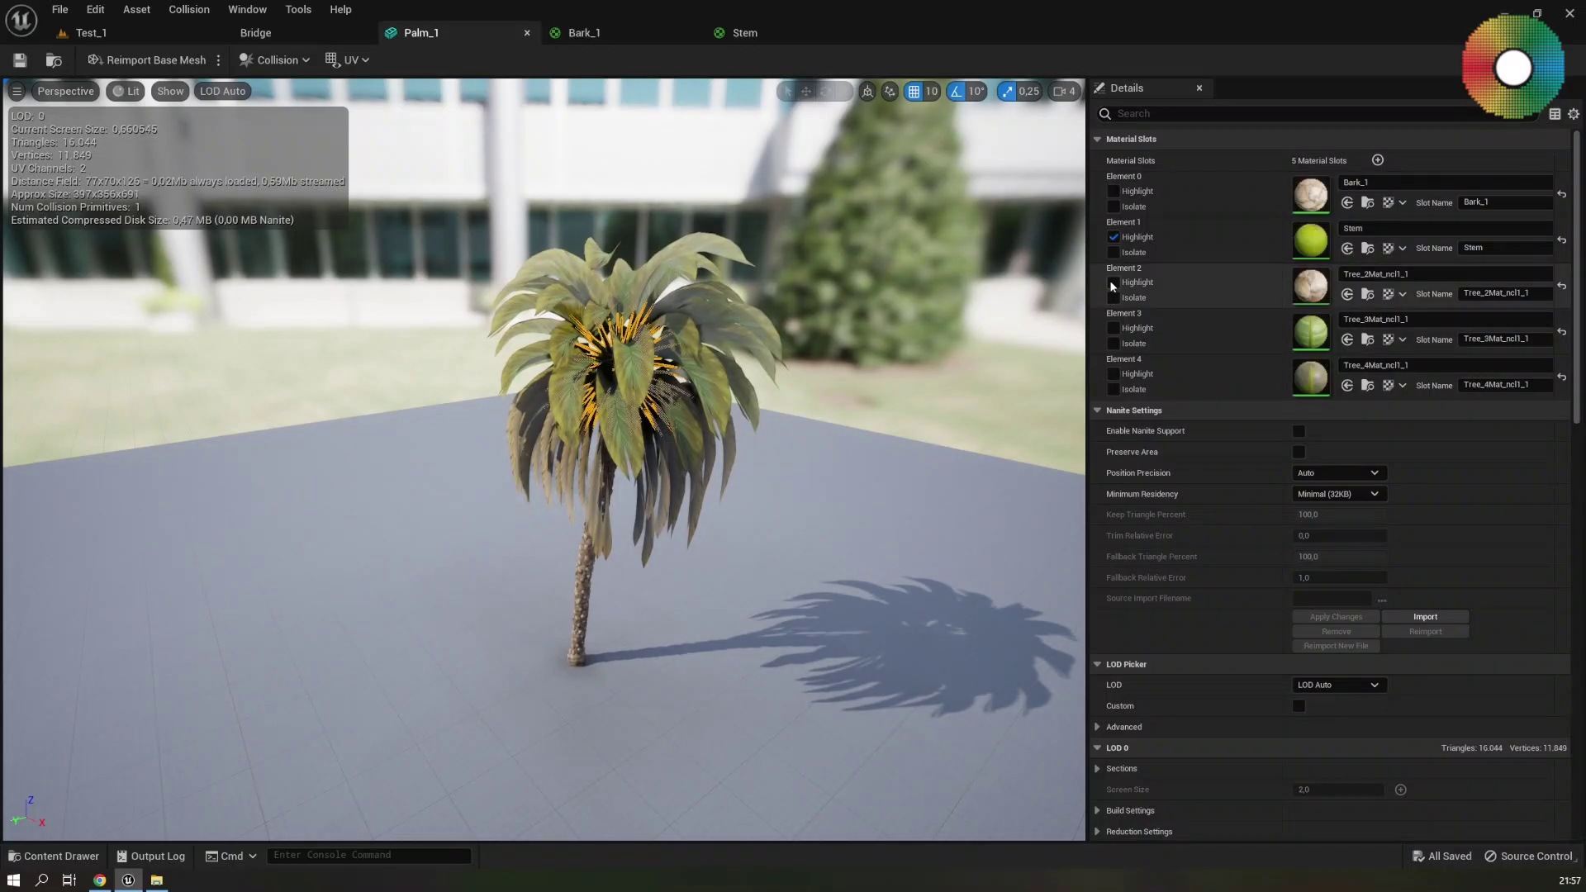
left_click_drag(499, 630, 499, 611)
mouse_move(499, 629)
right_mouse_down()
mouse_move(499, 653)
mouse_move(500, 629)
right_mouse_up()
key("w")
key("s")
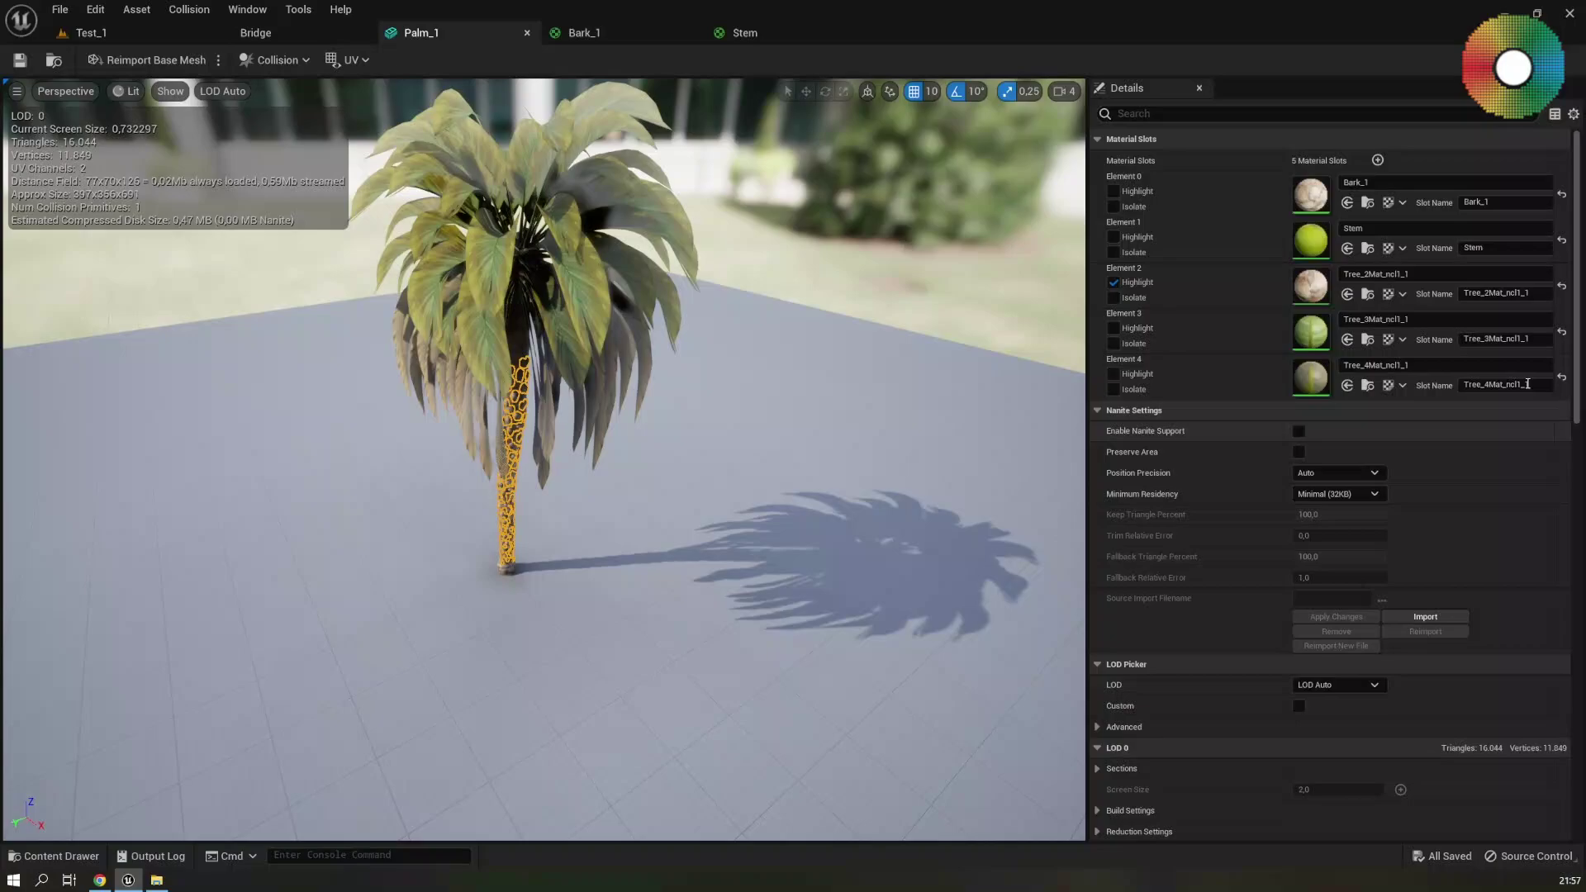
left_click(1484, 294)
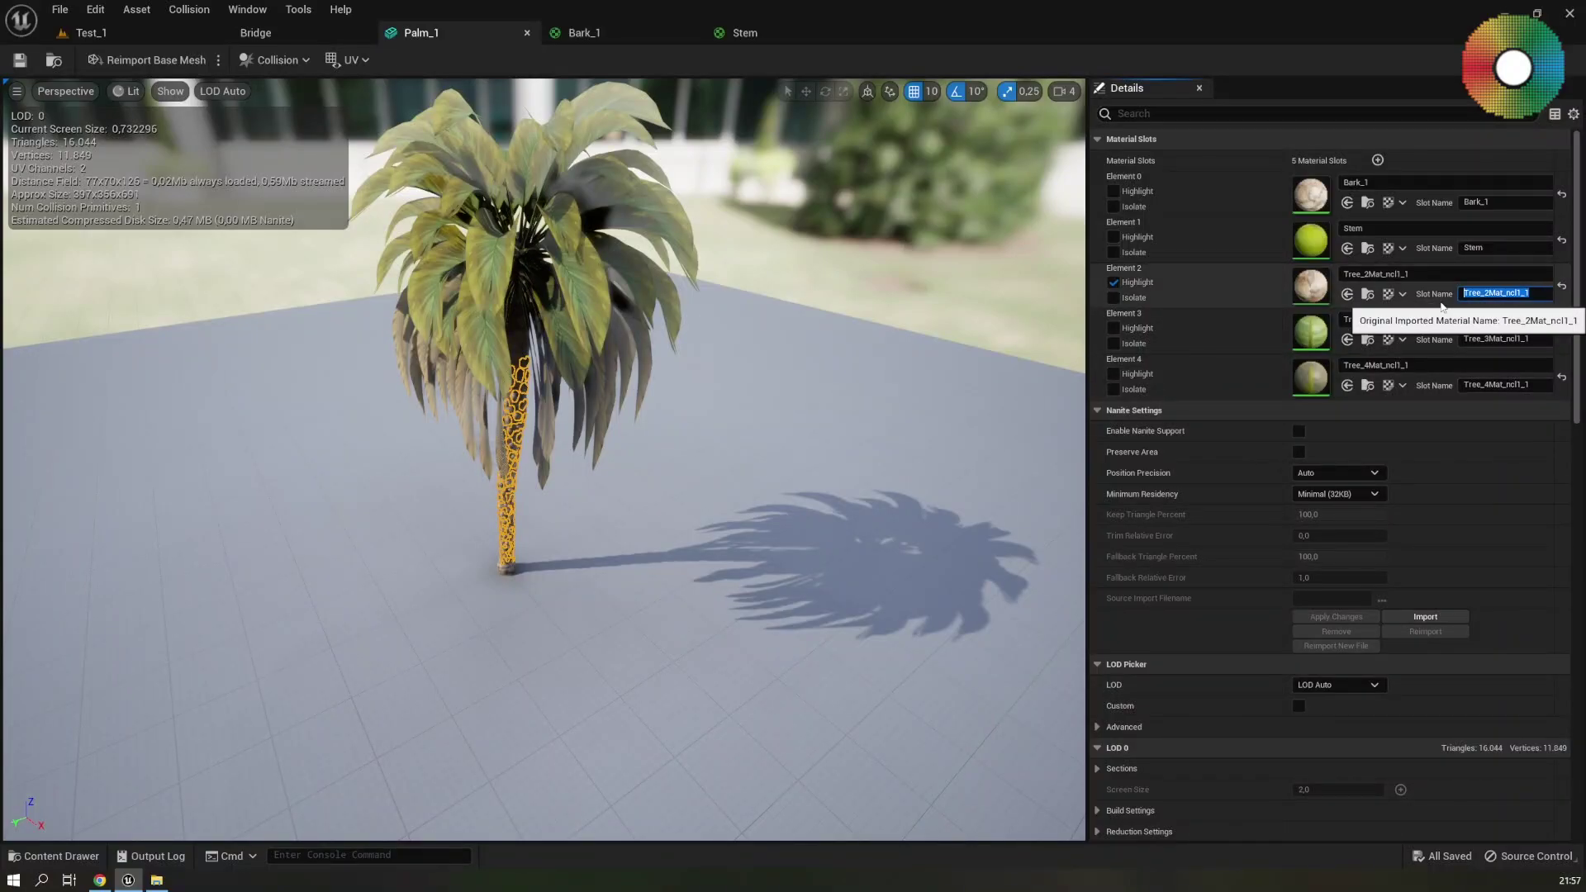
key("Return")
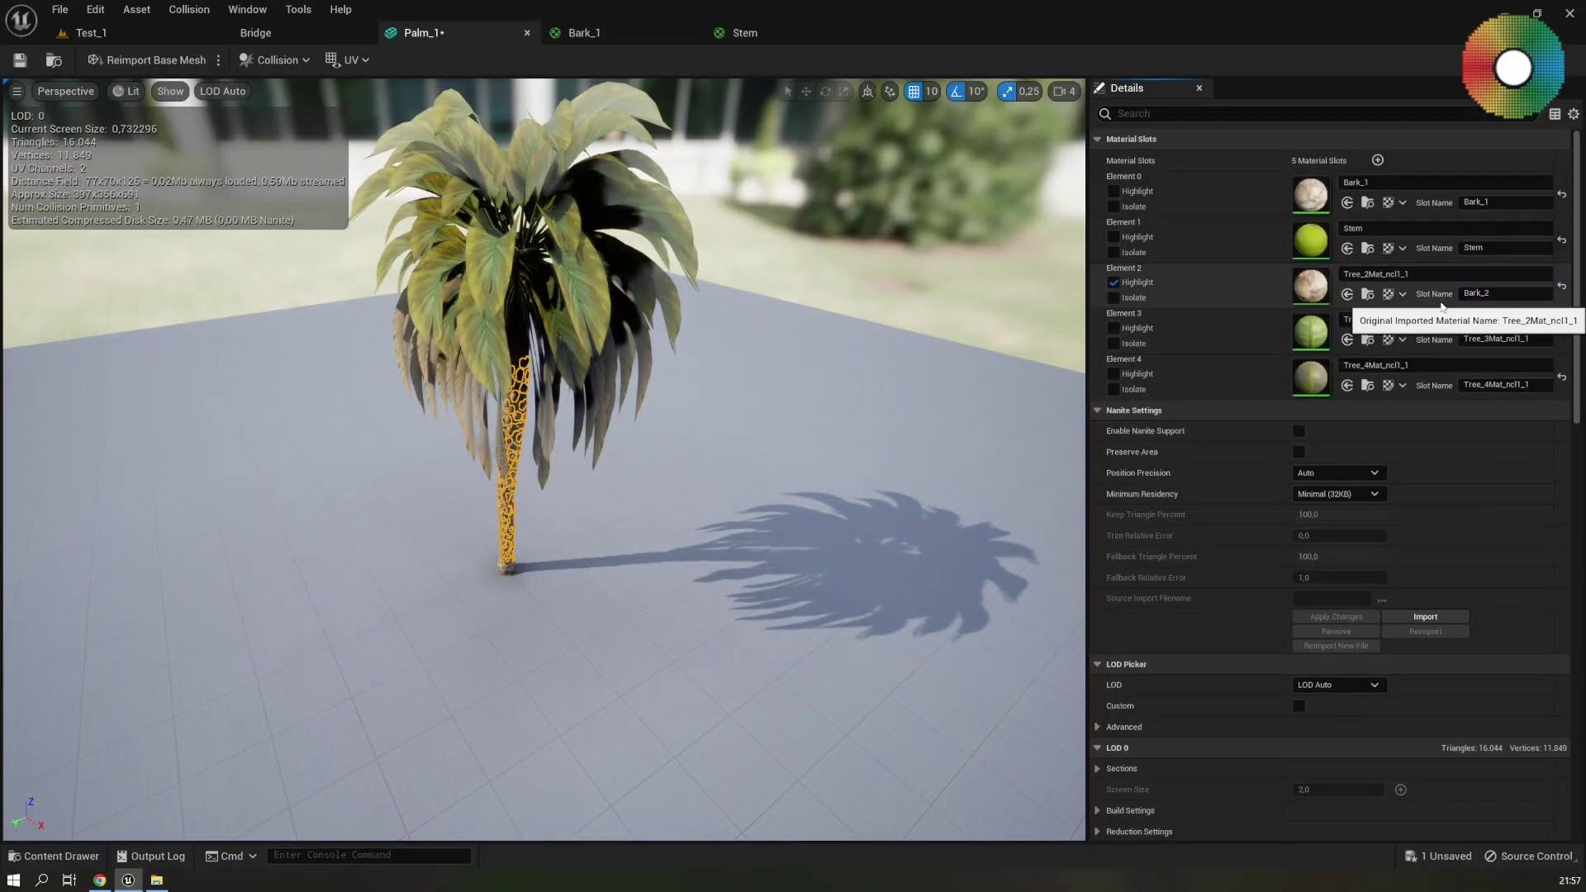
Locate the Element 2 material, Tree_2Mat_ncl1_1, in the Trees folder and rename the asset to Bark_2
left_click(1367, 294)
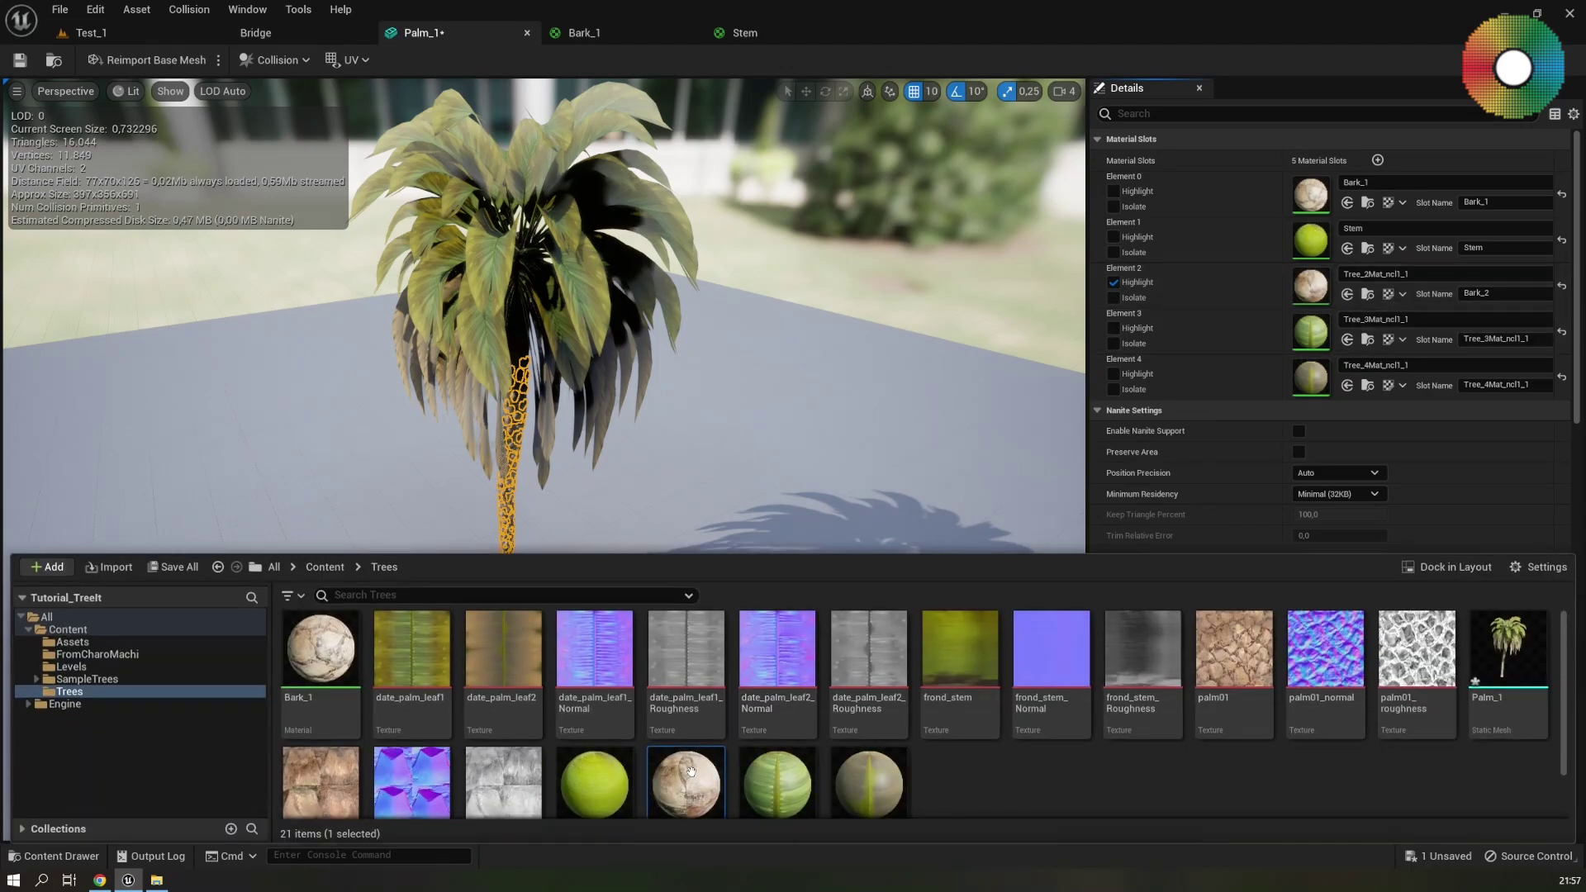
scroll(690, 777, "down", 1)
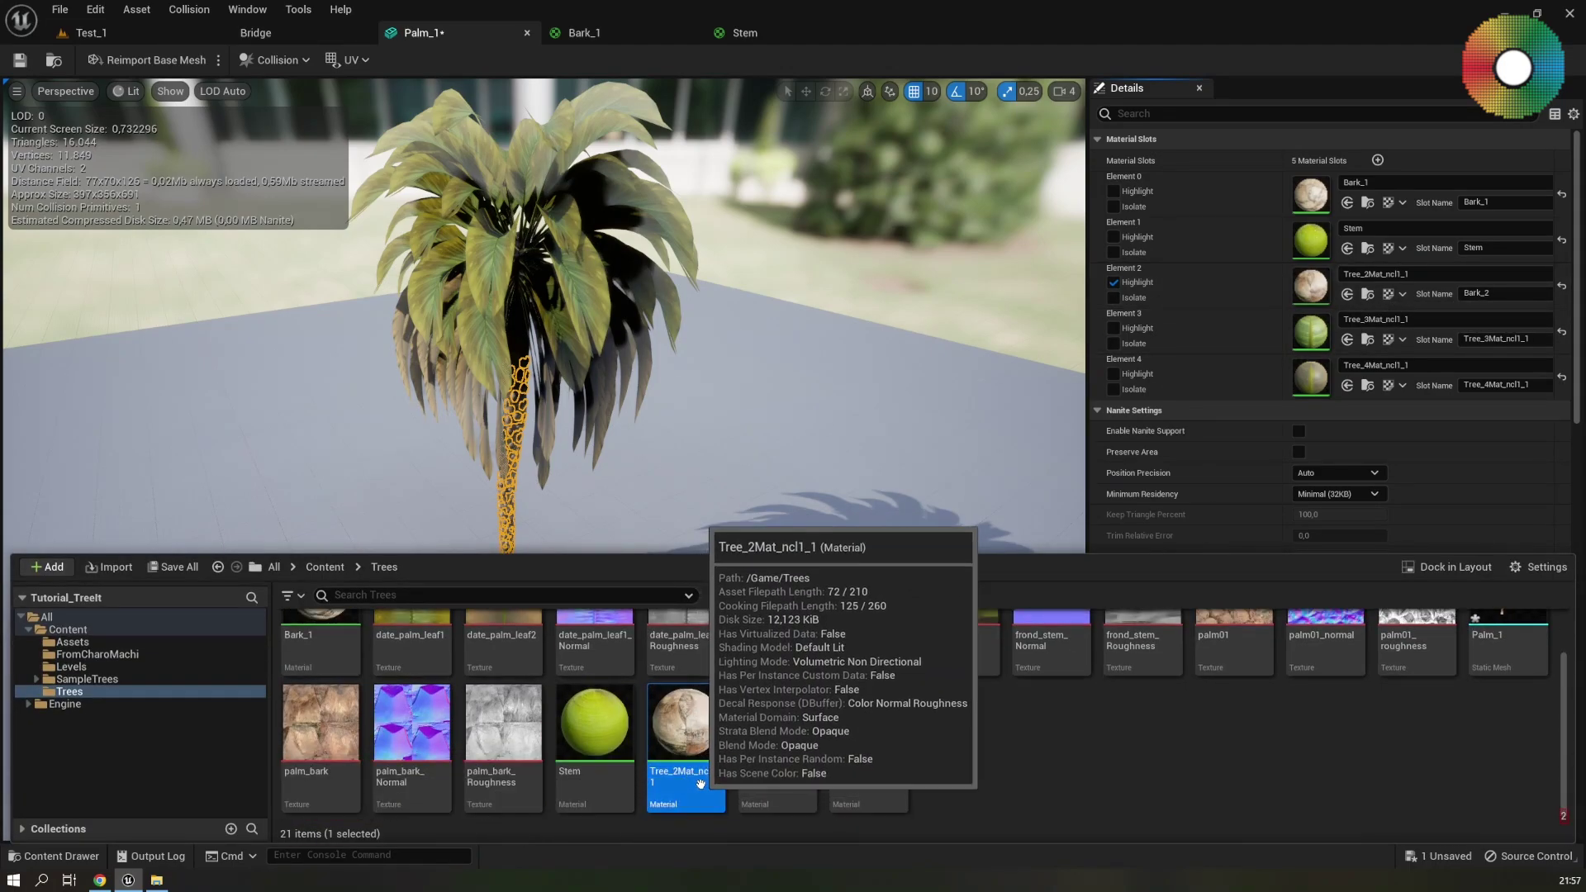
left_click(700, 783)
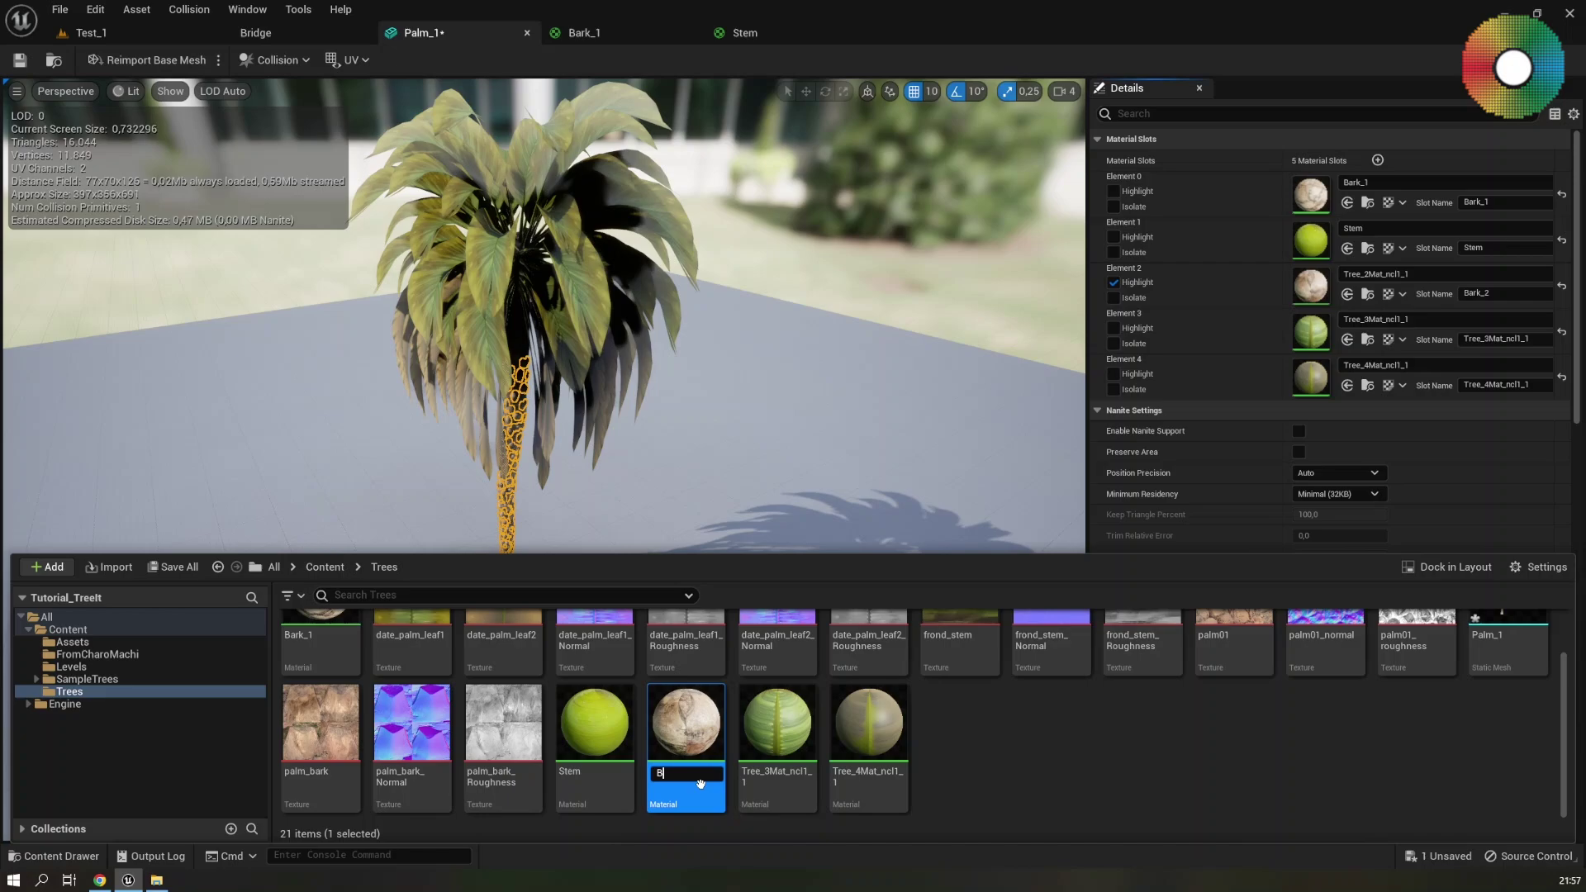
type("Bark_2")
key("Return")
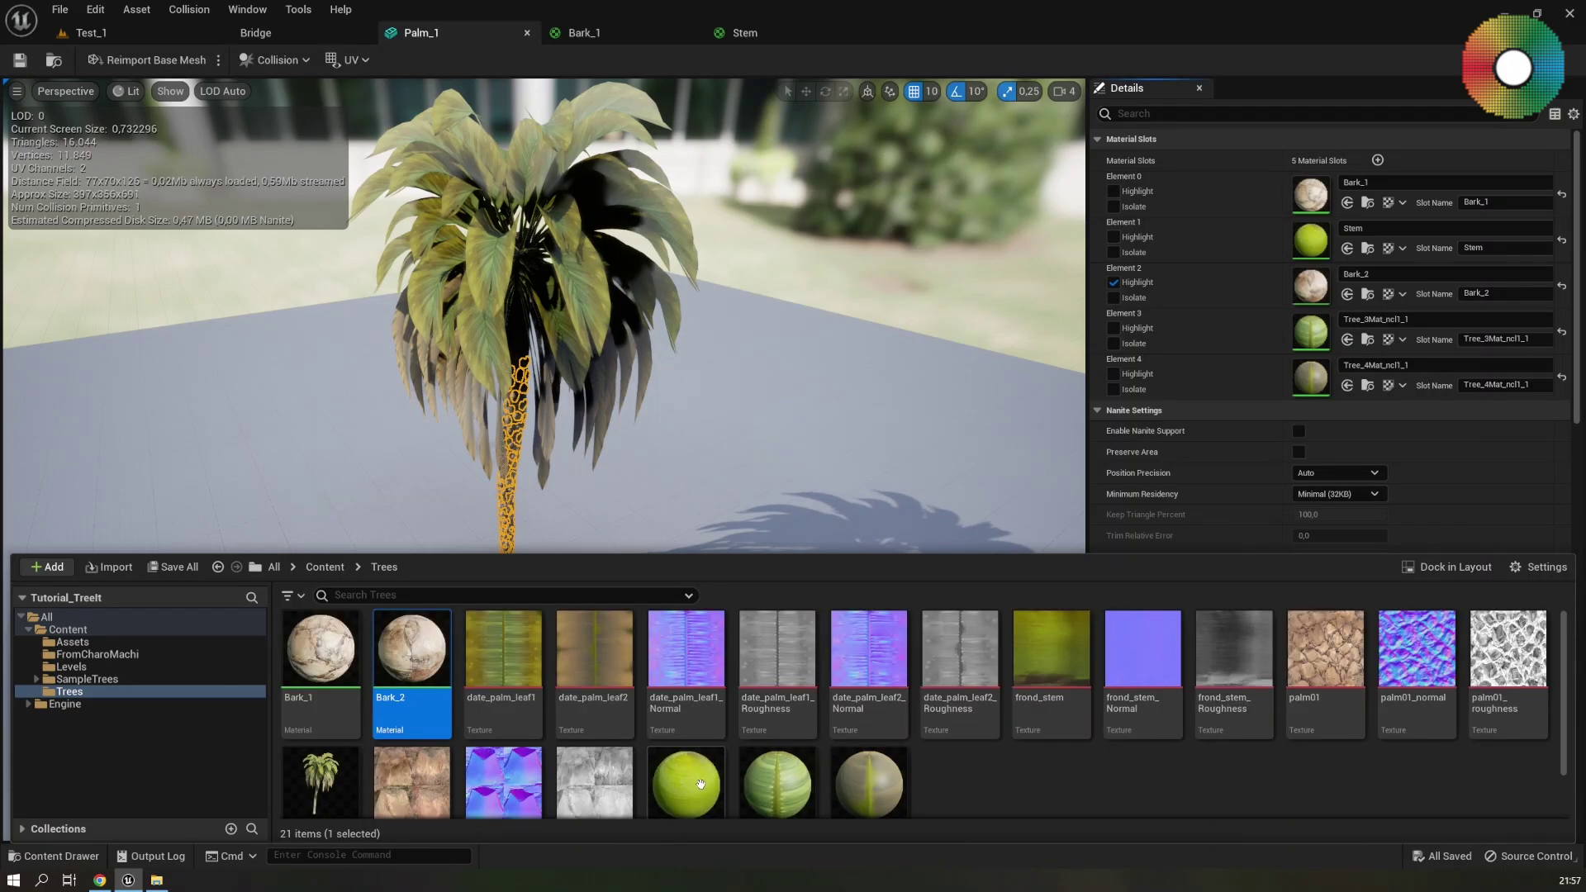
Open the Bark_2 material and add the palm_bark_Normal and palm_bark_Roughness textures to its graph as texture samples
double_click(412, 651)
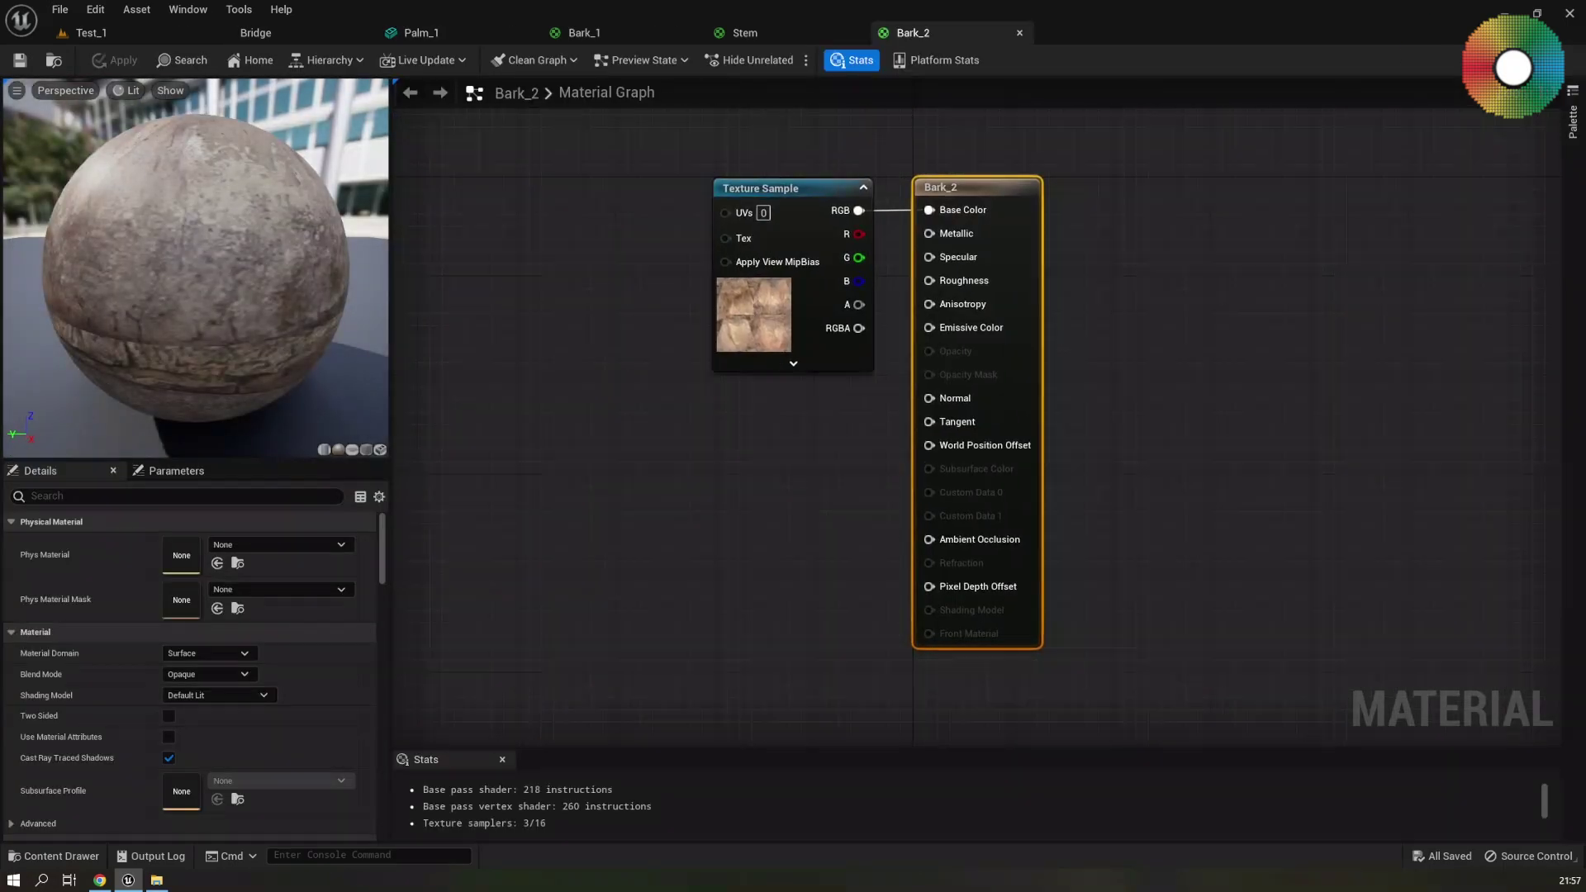
right_click_drag(734, 636, 741, 577)
left_click(741, 576)
key("ctrl+space")
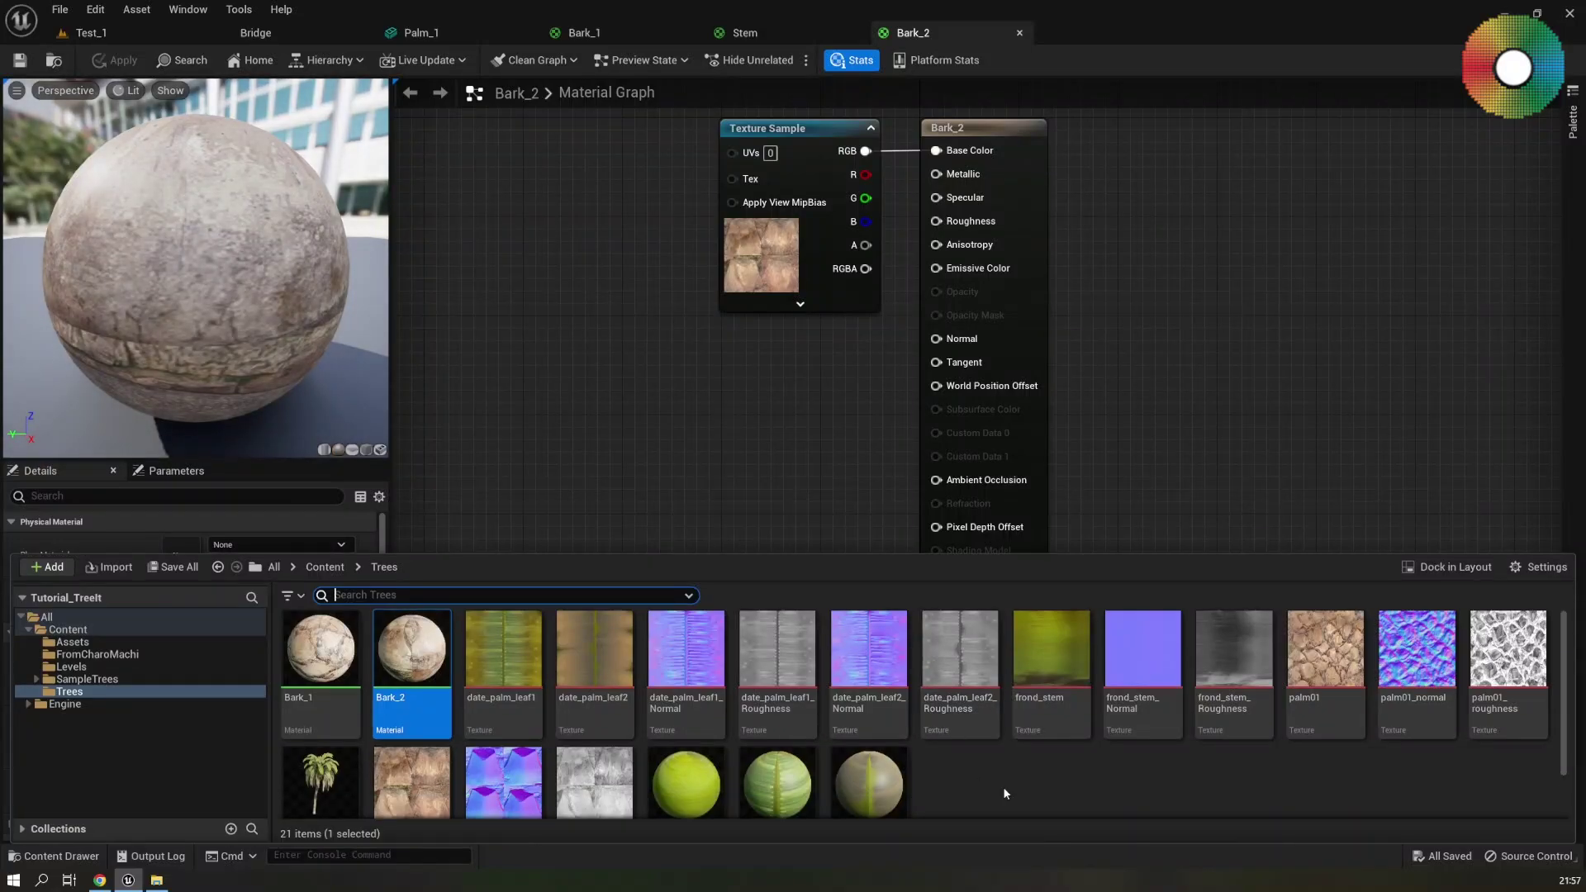
scroll(1003, 794, "down", 1)
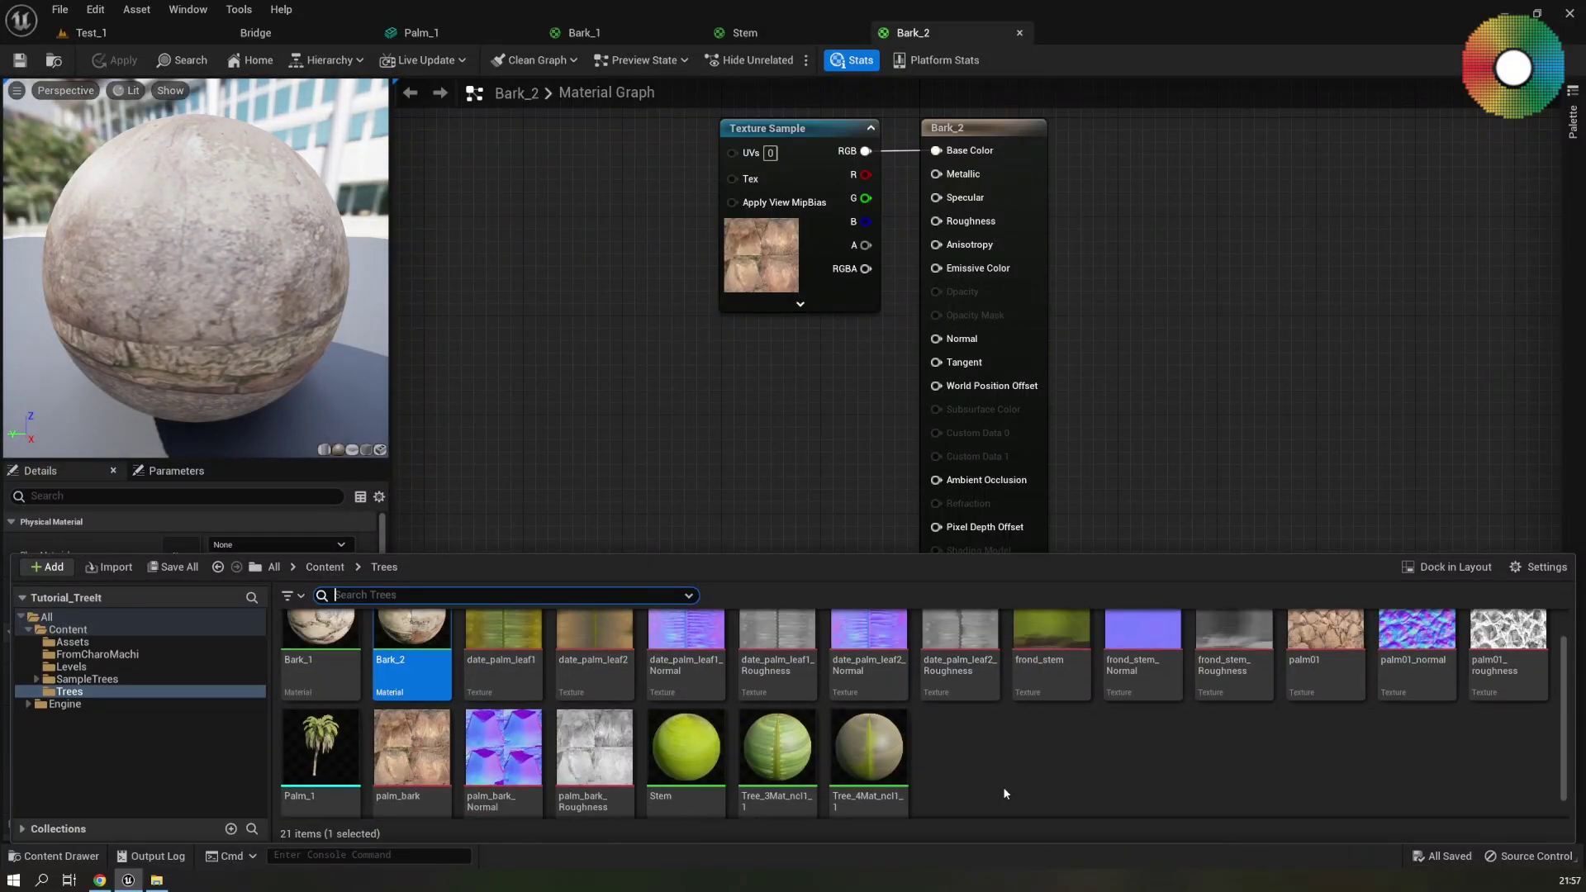
left_click(503, 731)
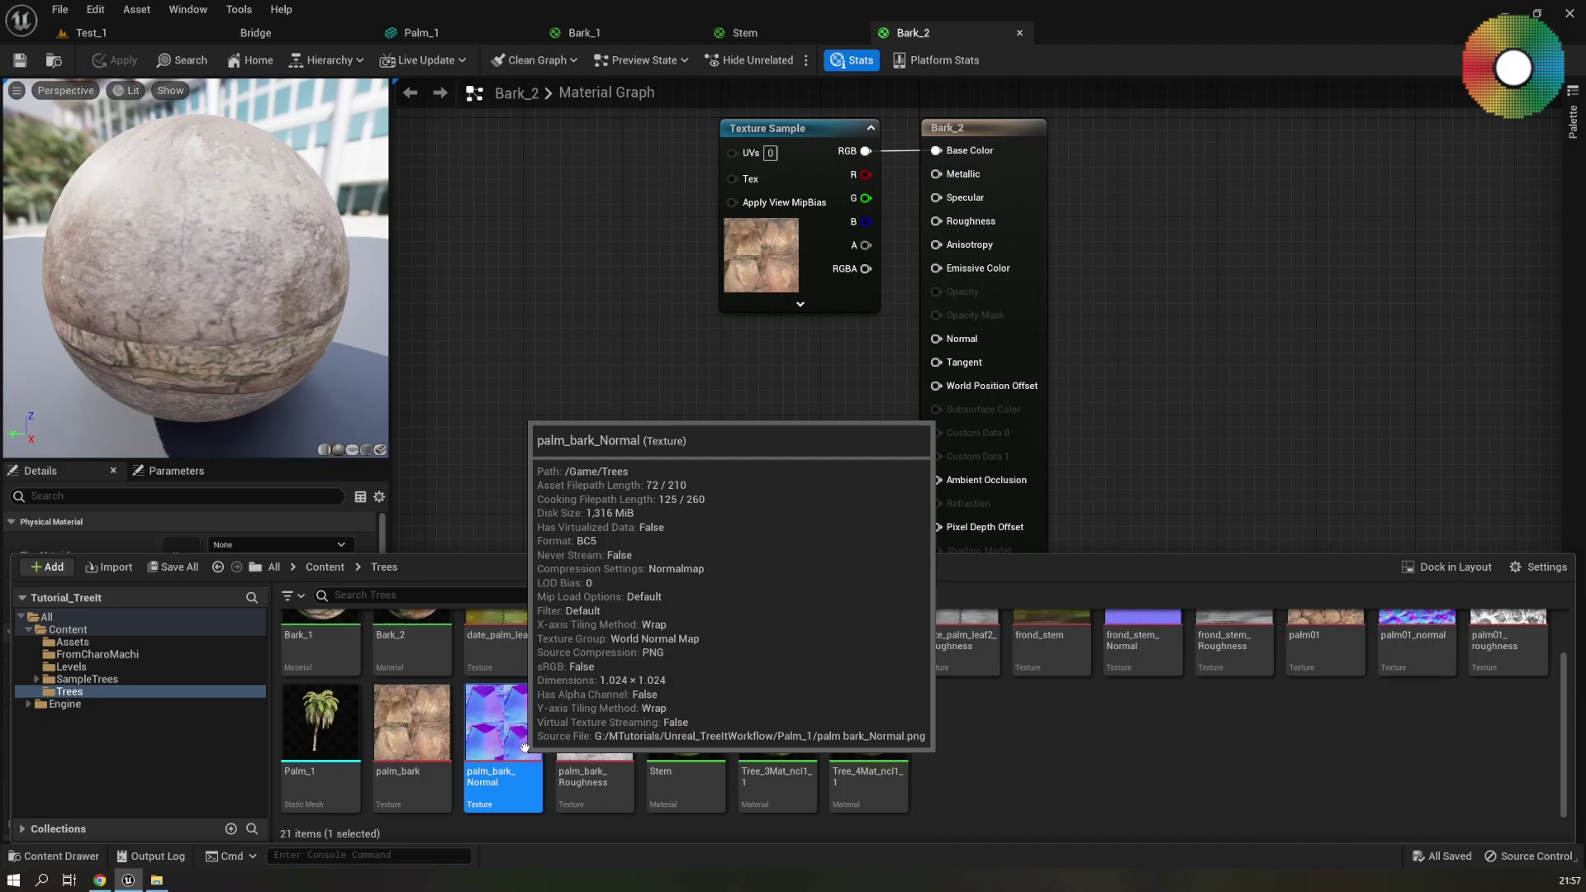
left_click(604, 752, "ctrl")
left_click_drag(604, 752, 661, 449)
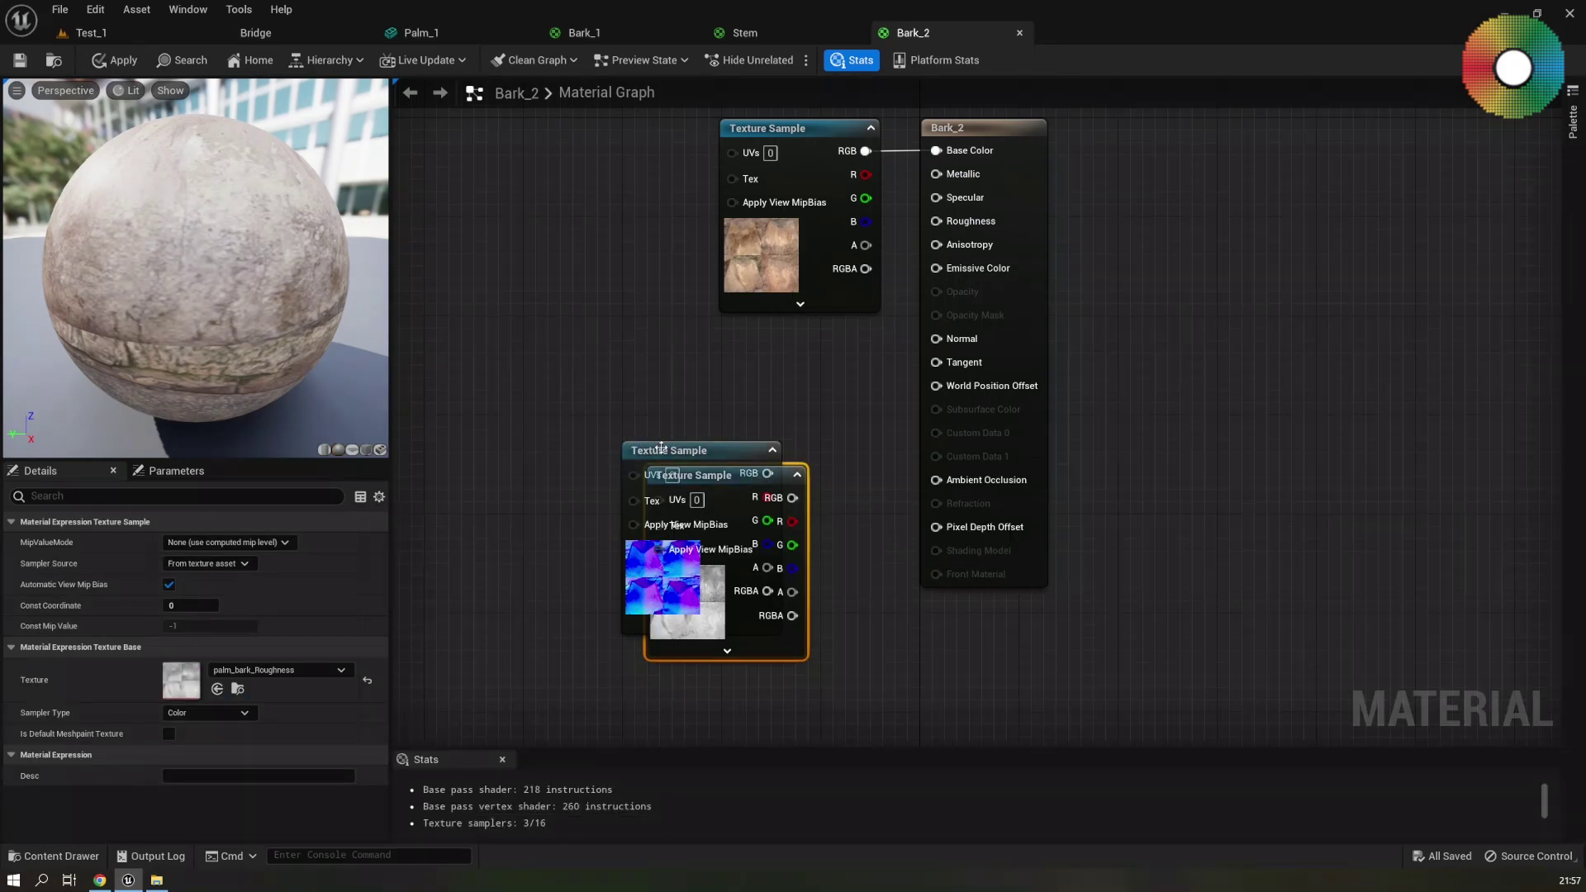
Separate the overlapping texture samples in the Bark_2 graph, placing palm_bark_Roughness above palm_bark_Normal
left_click(860, 587)
right_click_drag(860, 588, 868, 533)
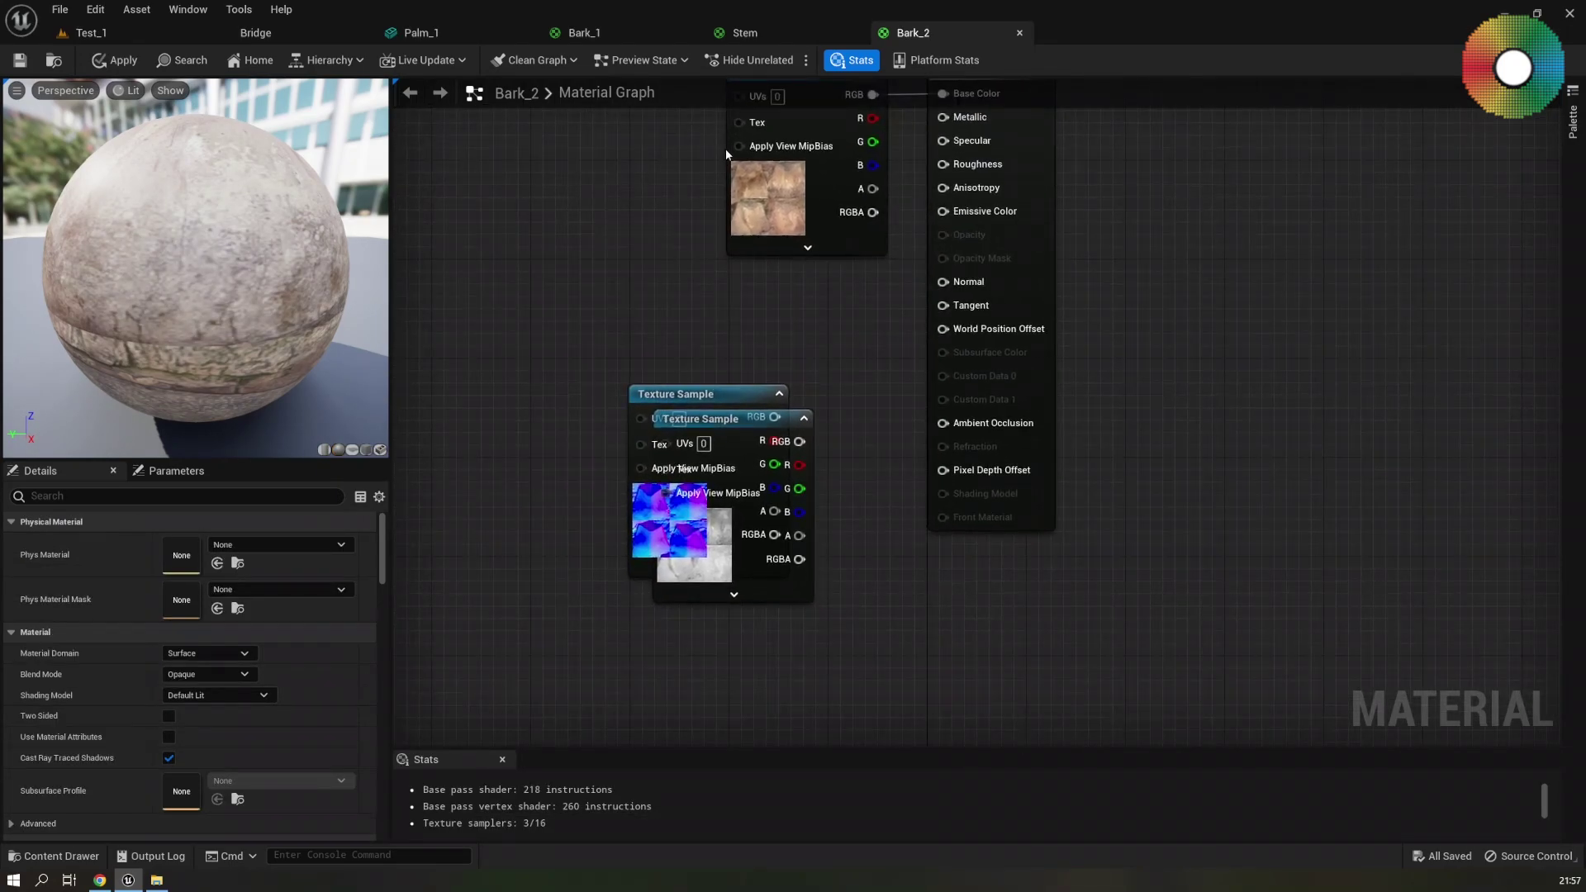
left_click_drag(739, 423, 764, 562)
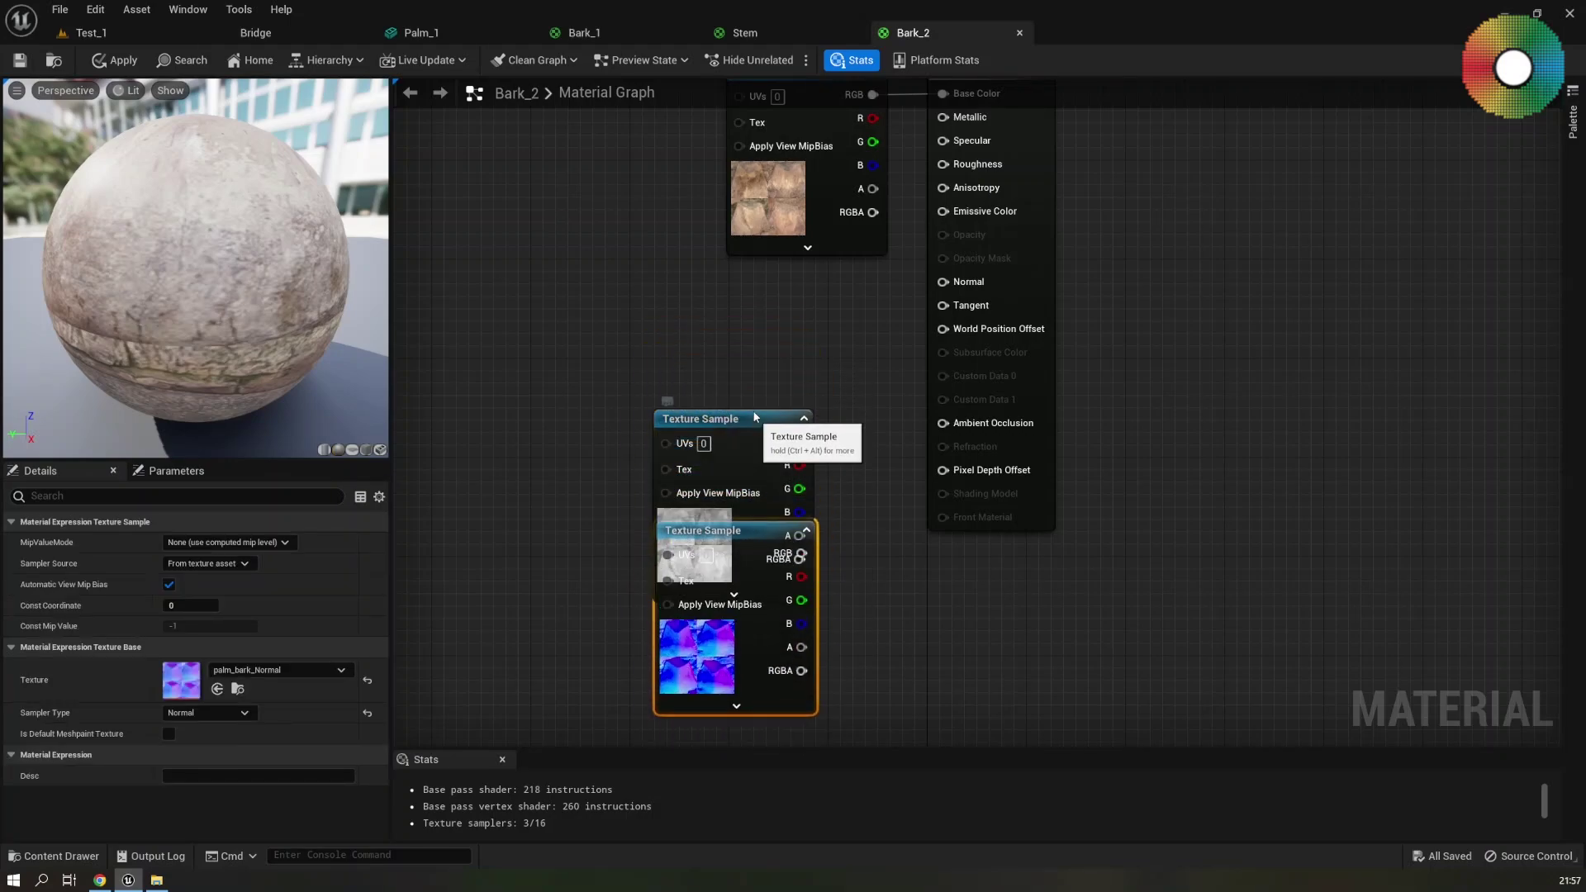
left_click_drag(754, 422, 747, 301)
right_click_drag(841, 391, 728, 363)
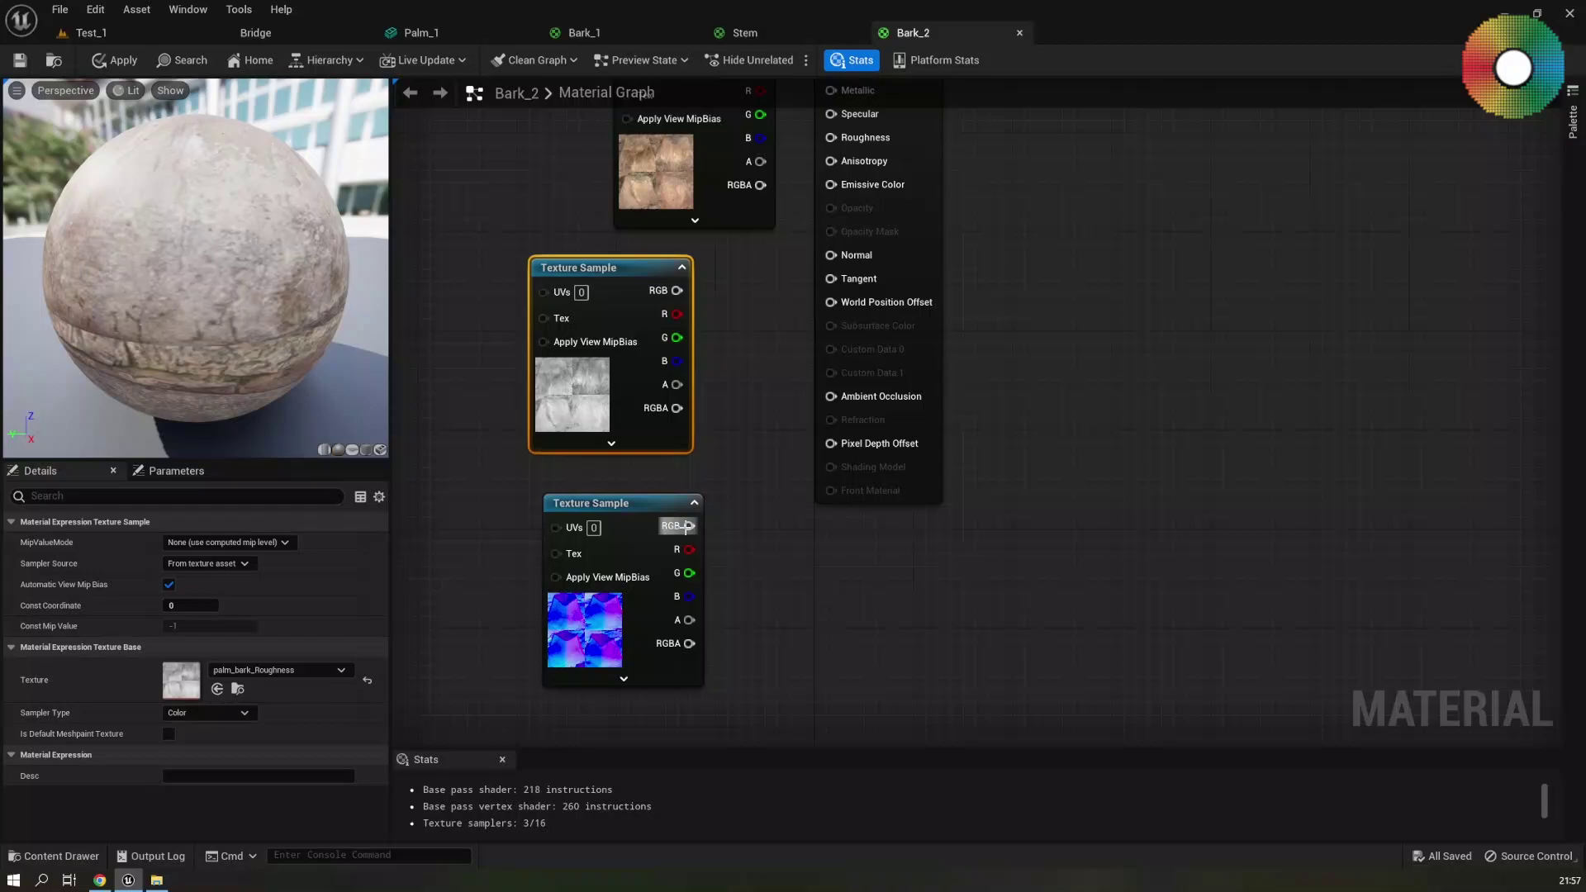
Connect the palm_bark_Normal sample's RGB output to Normal and the palm_bark_Roughness sample's R output to Roughness, moving the palm_bark sample clear of the wires
left_click_drag(689, 527, 831, 255)
right_click_drag(800, 239, 773, 408)
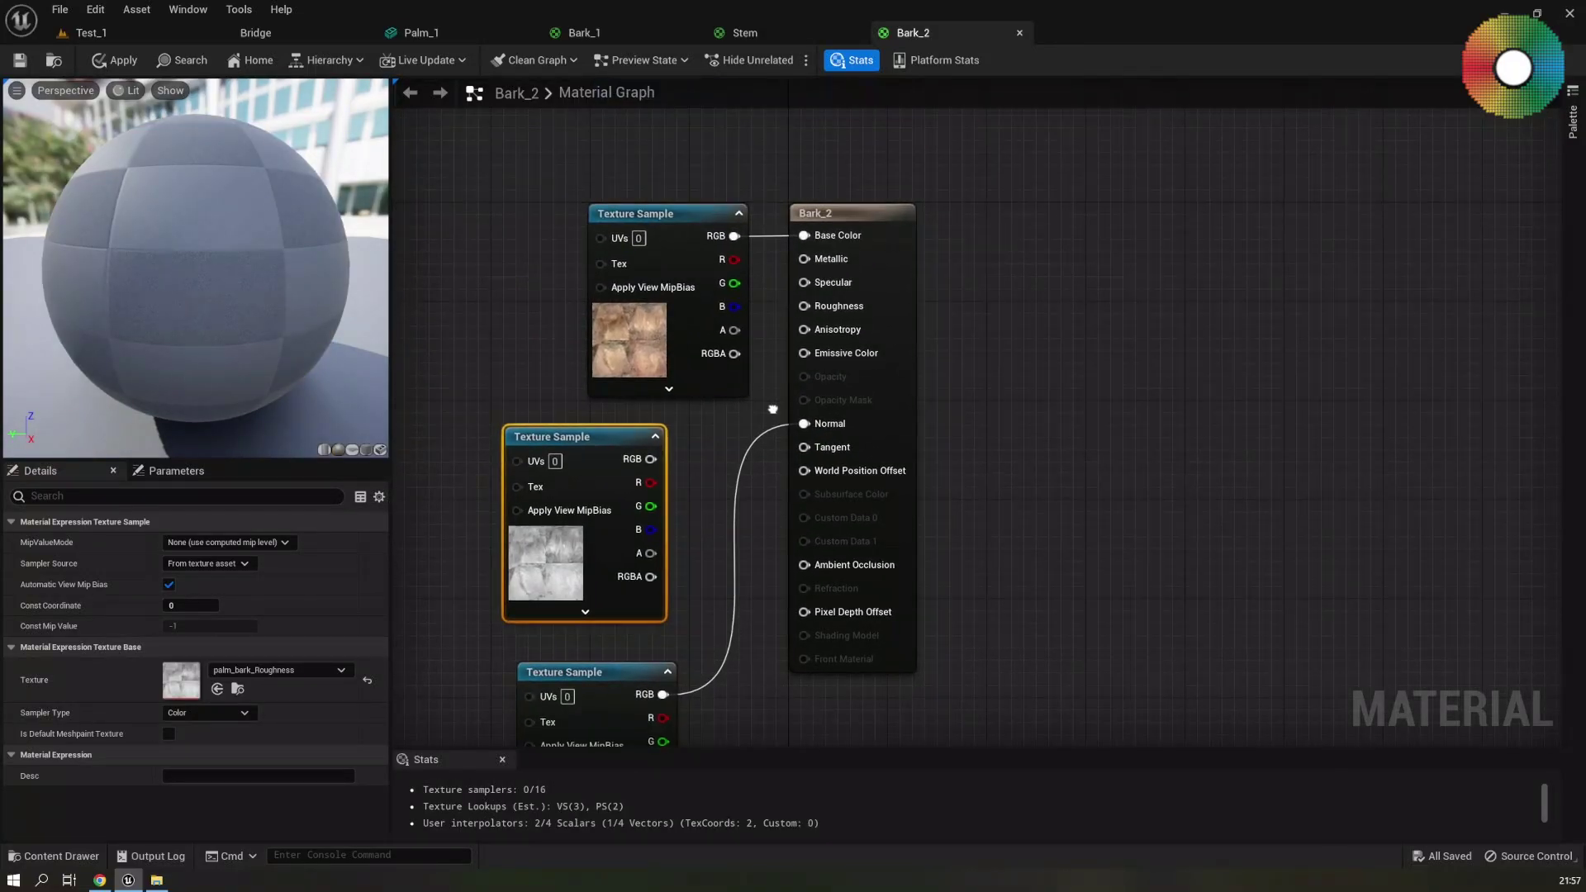
left_click_drag(656, 482, 804, 307)
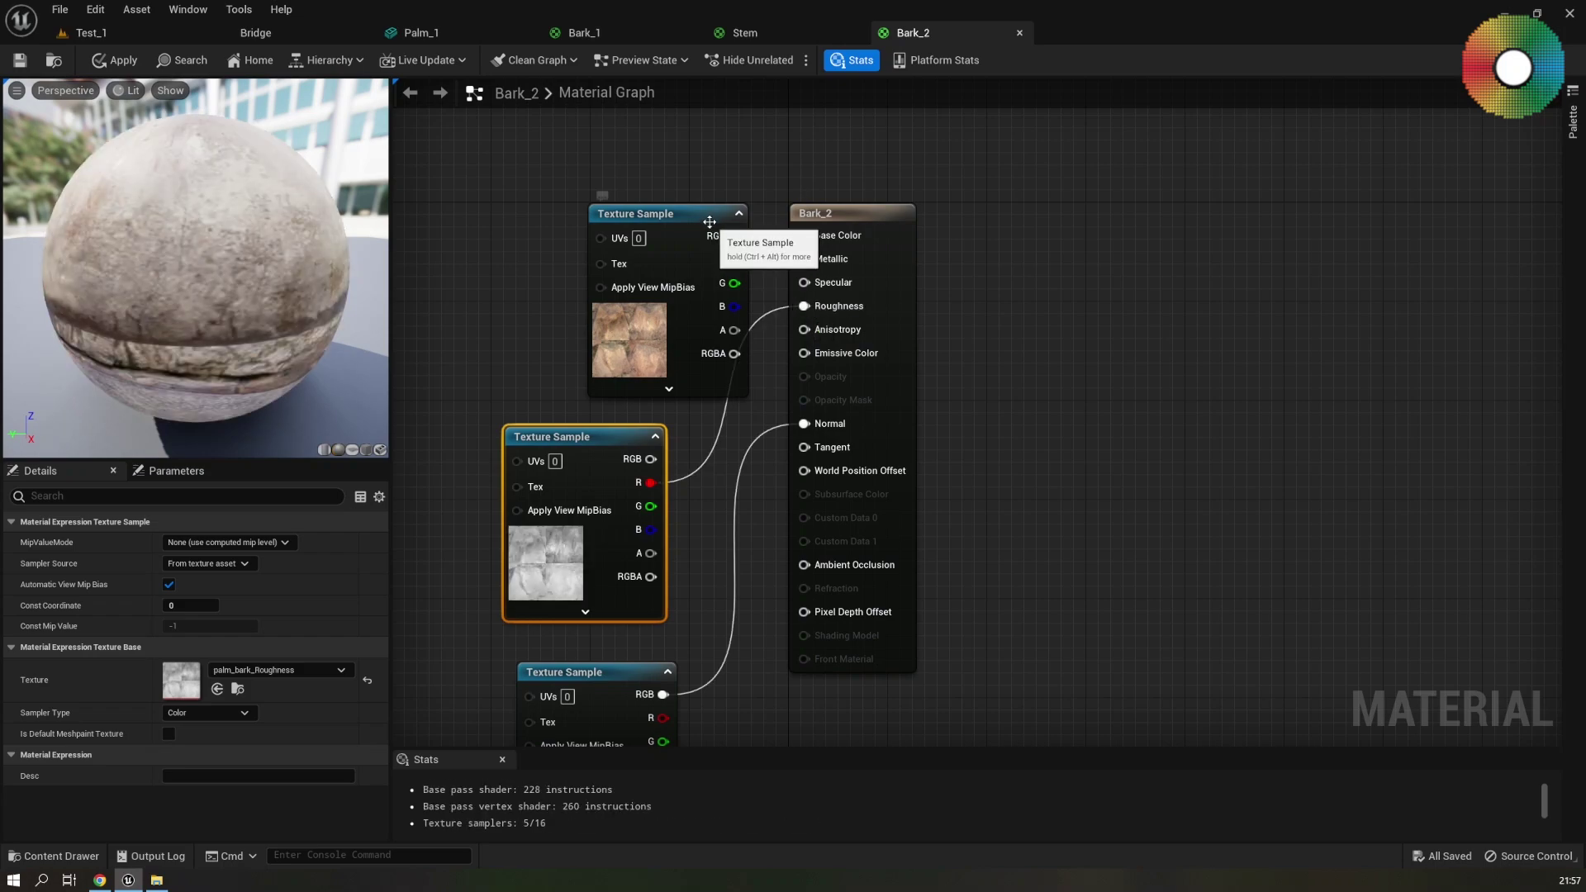
left_click_drag(697, 214, 637, 189)
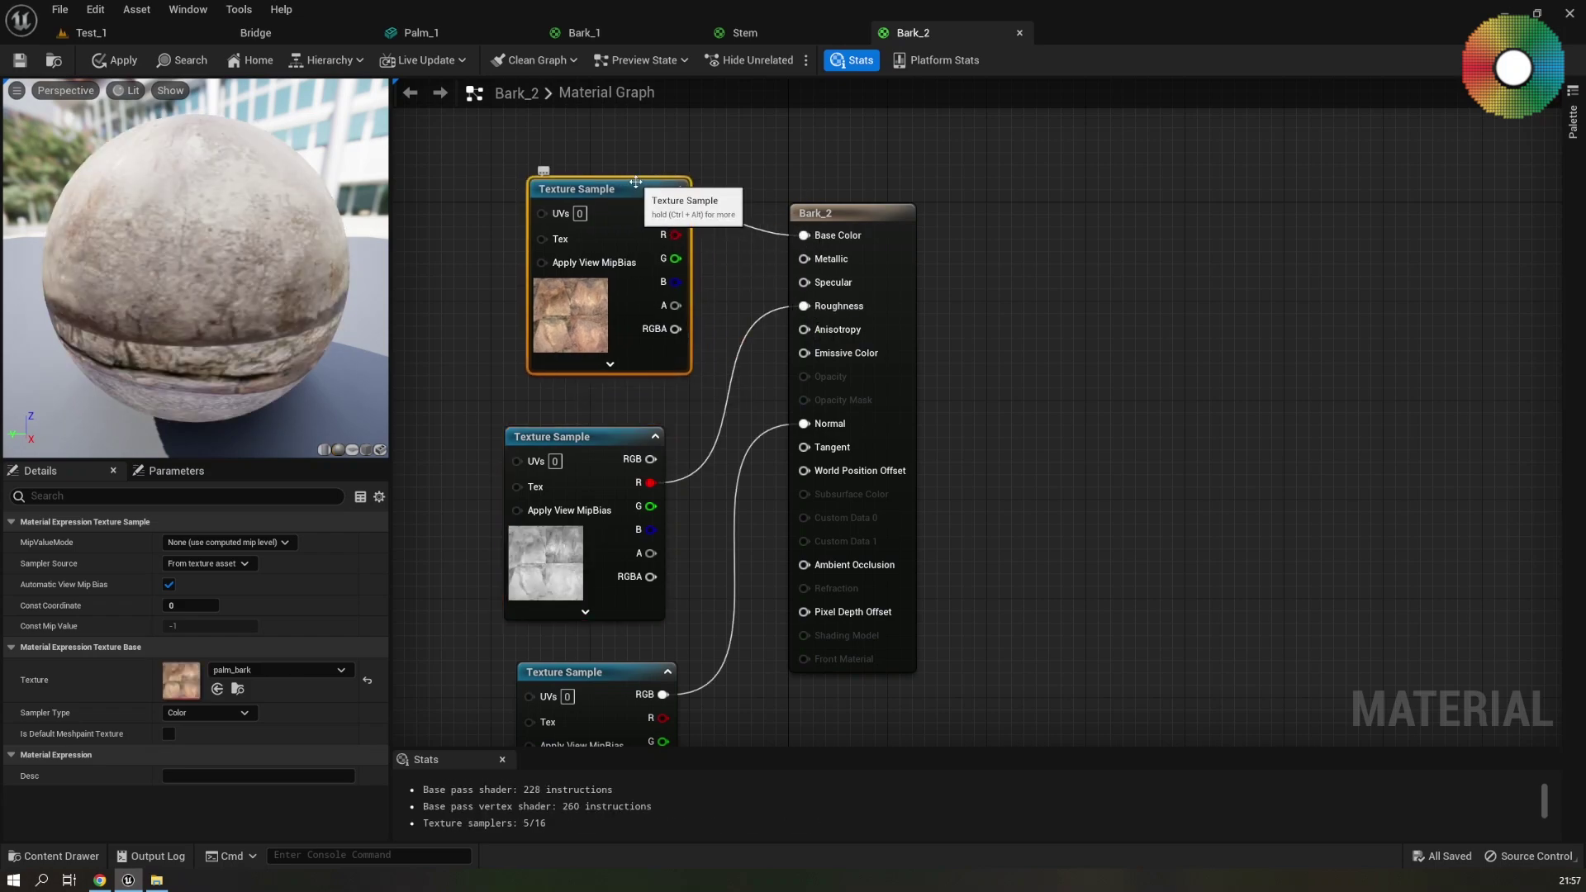
Apply the finished texture wiring to the Bark_2 material and return to the Palm_1 mesh
left_click(989, 223)
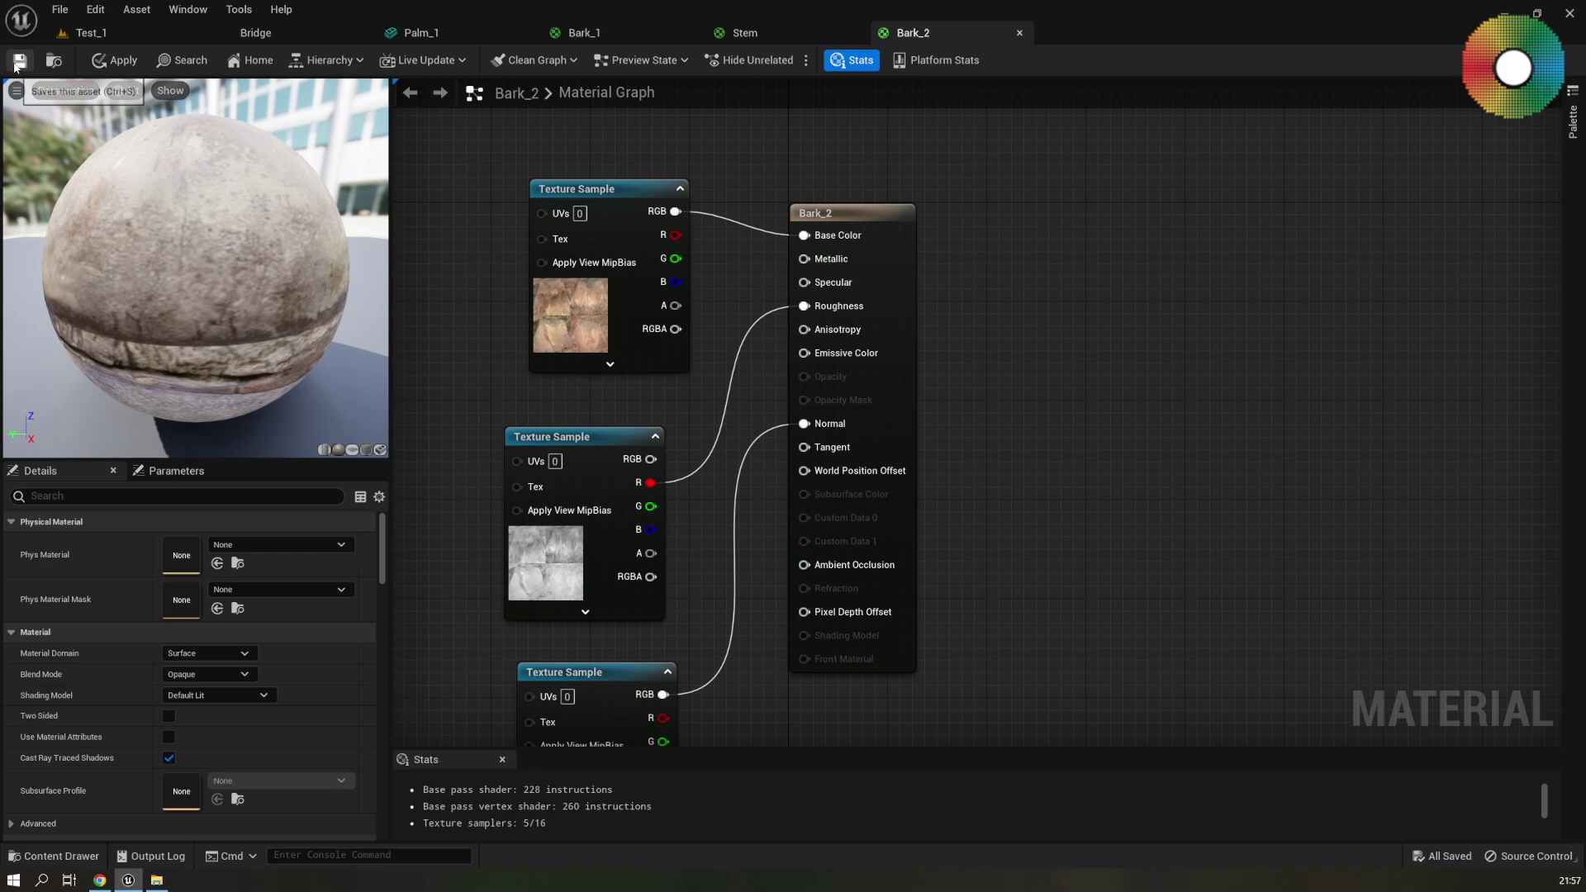
left_click(115, 59)
left_click(418, 33)
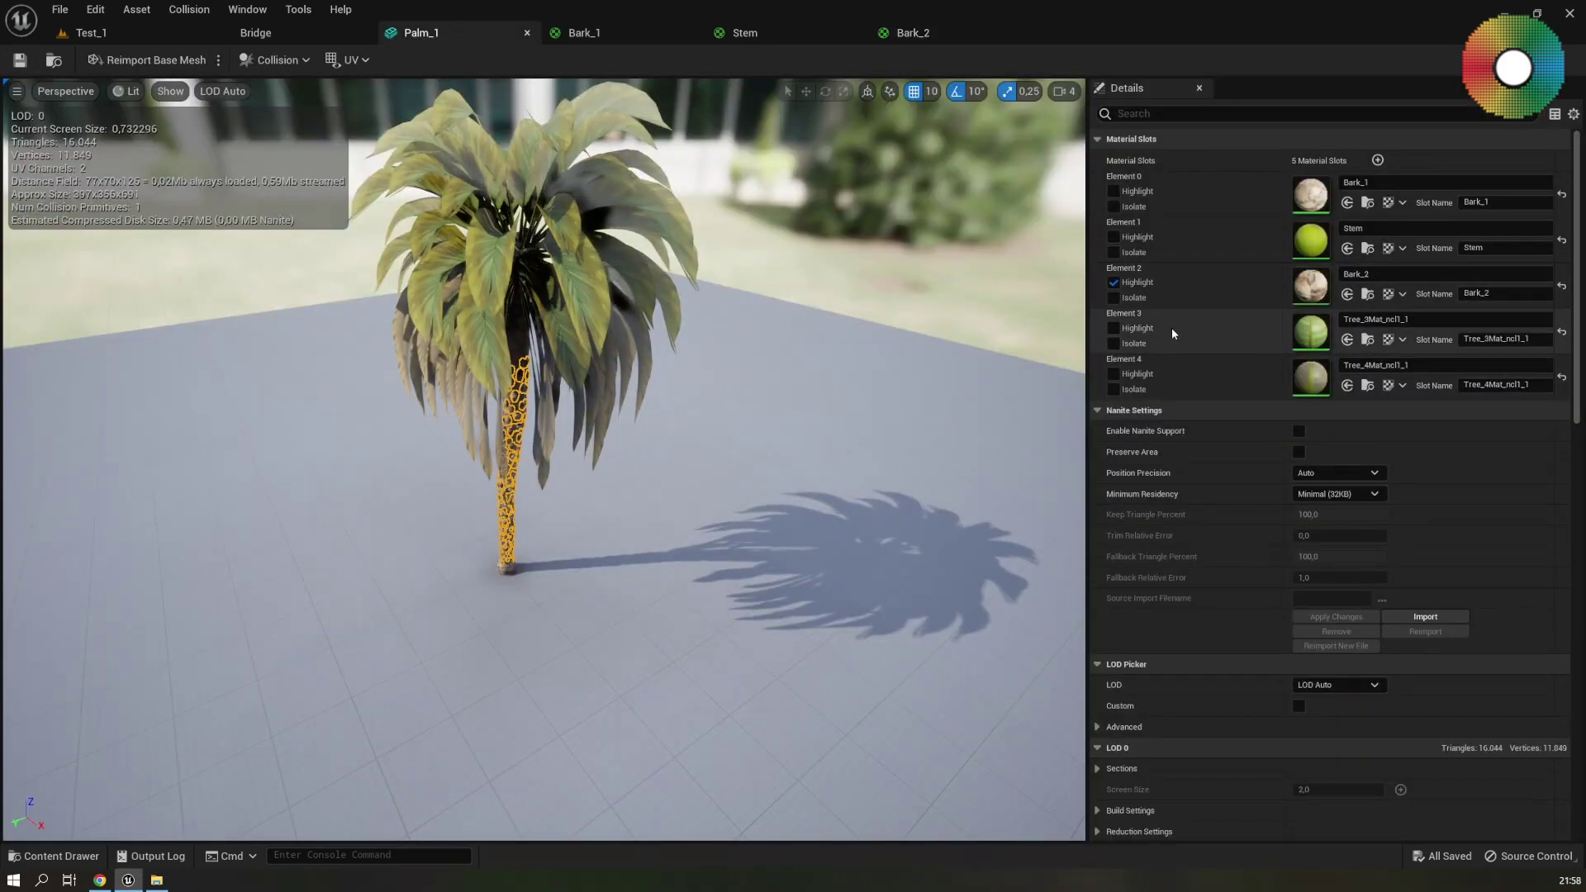
Highlight Element 3 on the Palm_1 mesh and rename its material slot to Leaves_1
left_click(1114, 328)
left_click(1541, 340)
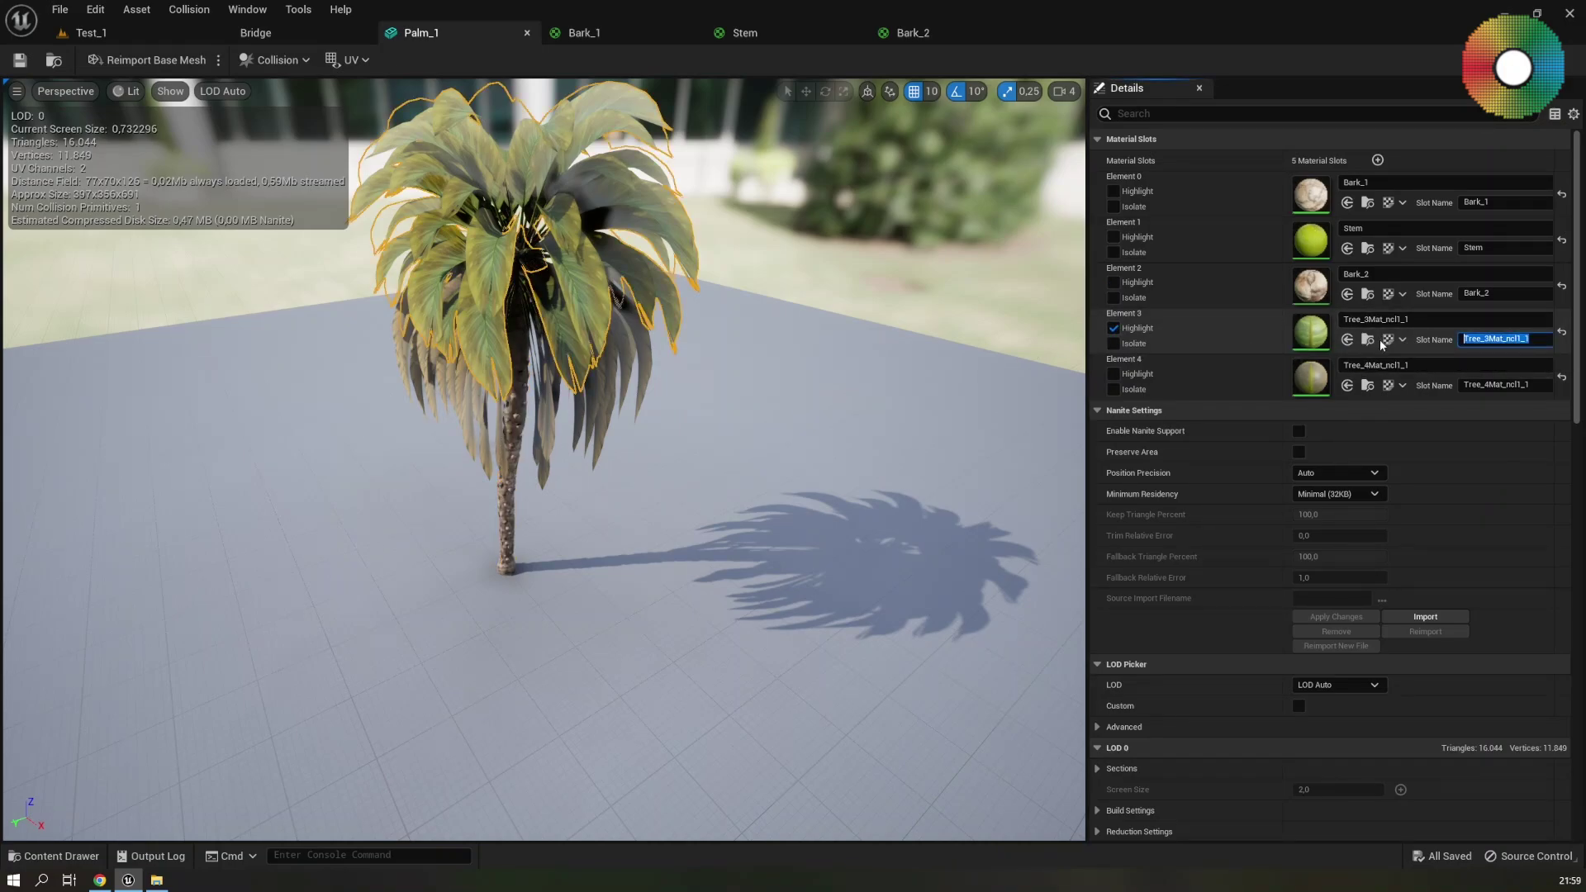
type("Leaves_1")
key("Return")
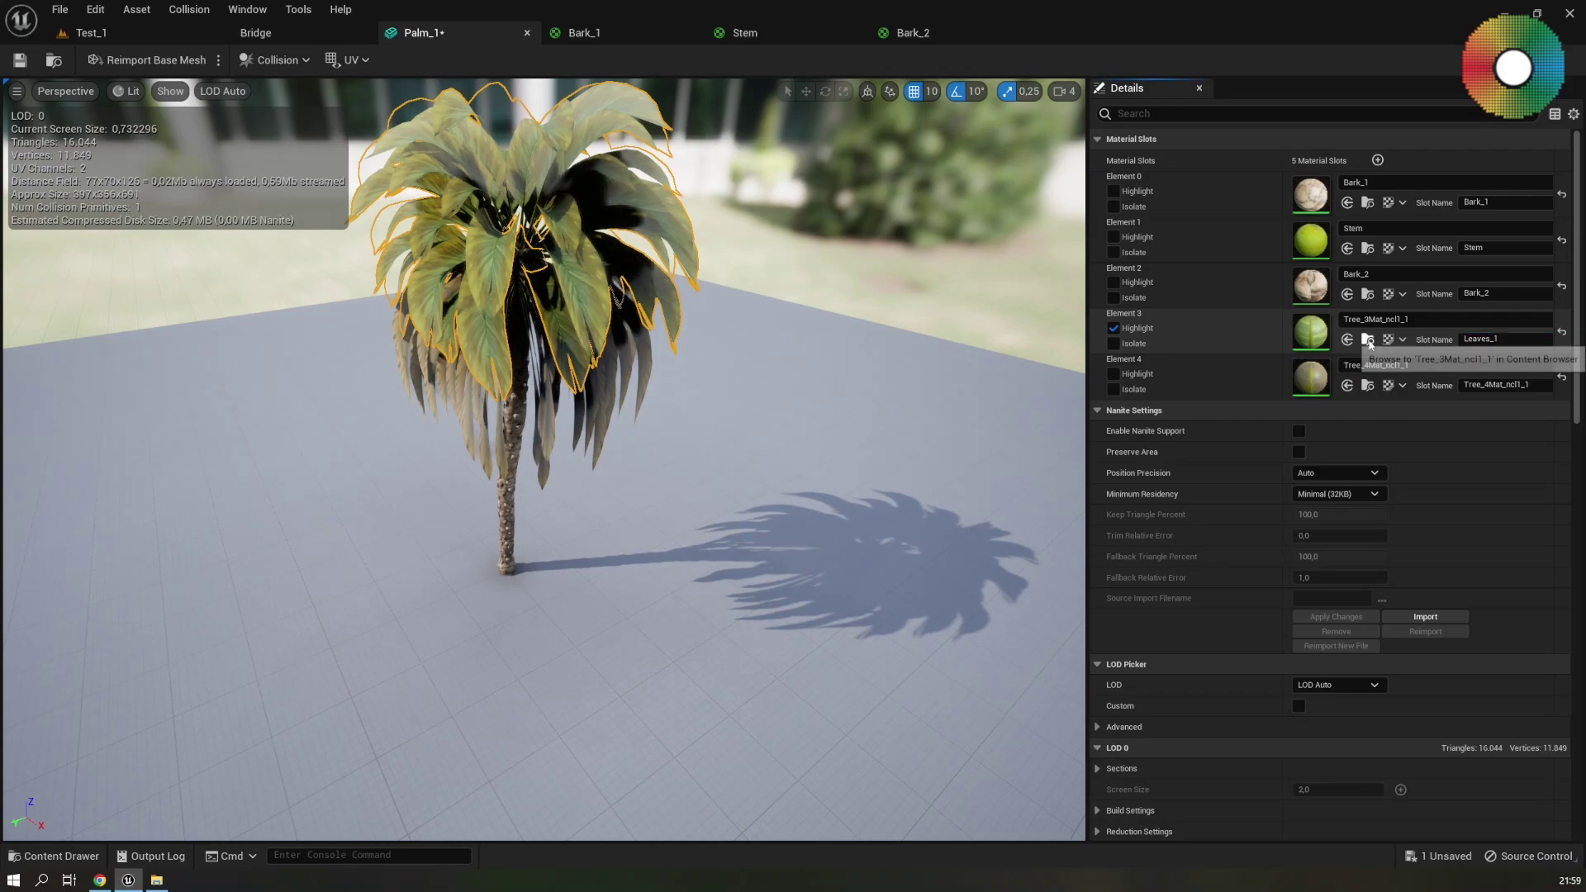
Locate the Element 3 material, Tree_3Mat_ncl1_1, in the Trees folder and rename the asset to Leaves_1
left_click(1378, 340)
left_click(785, 782)
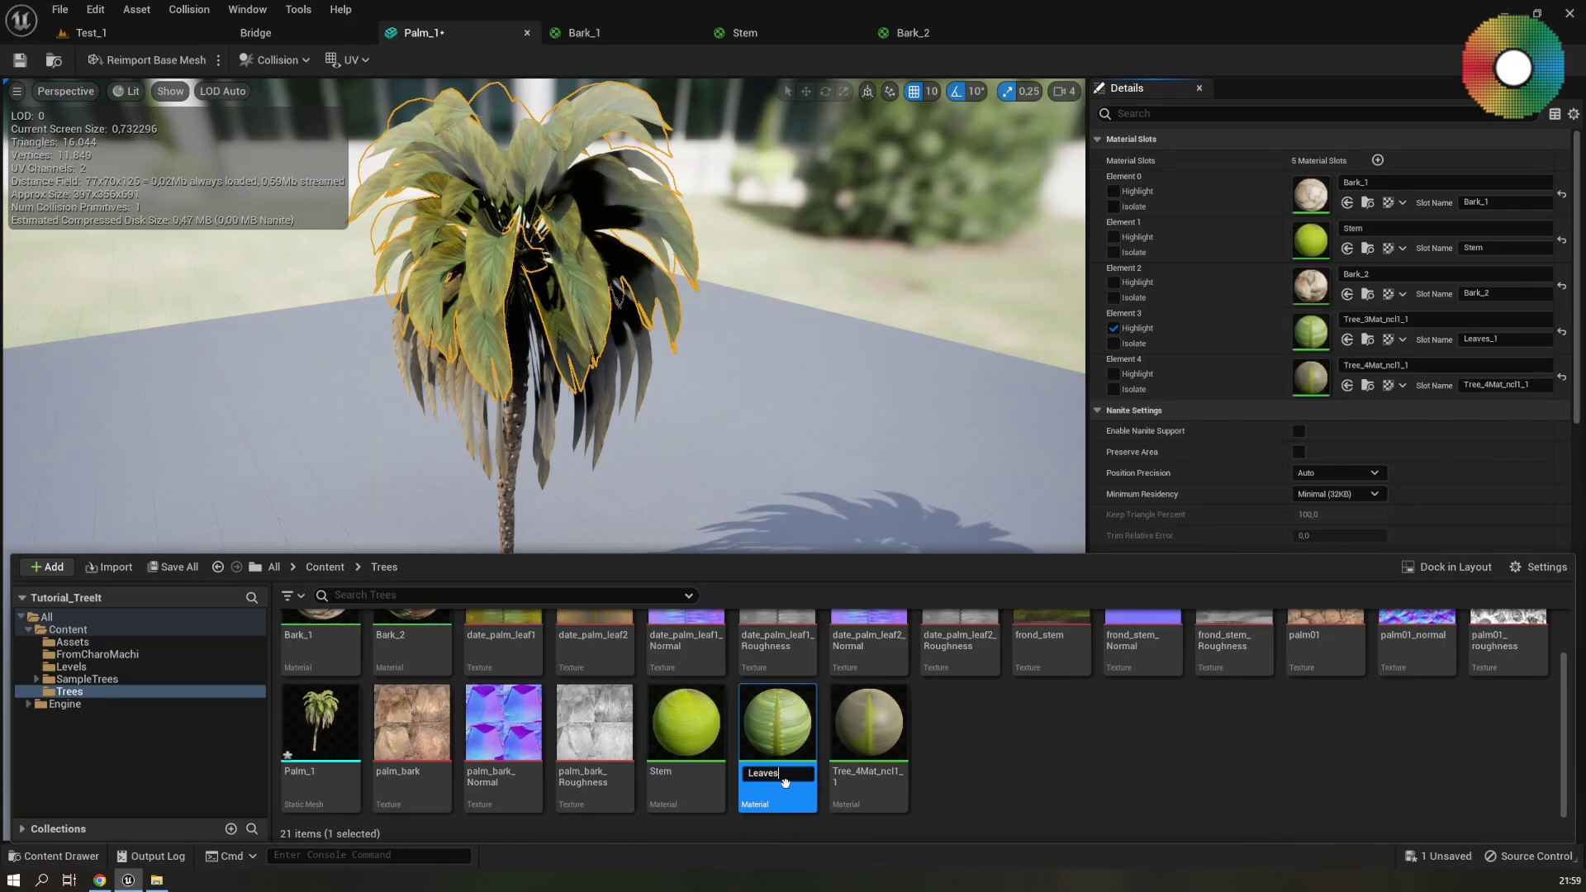
key("Return")
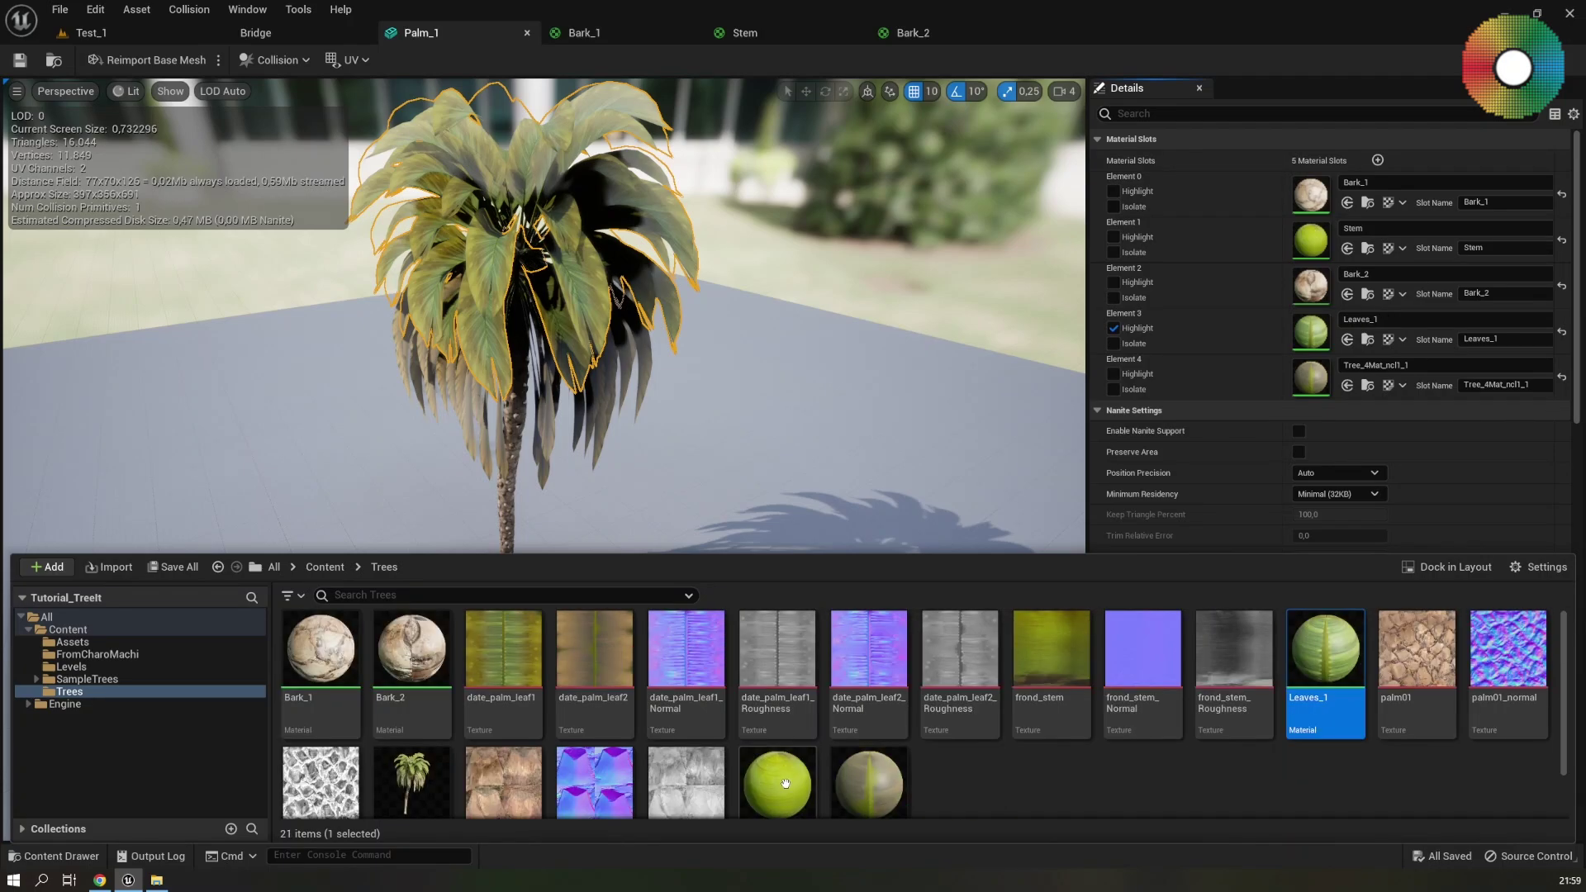
Open the Leaves_1 material and set its Blend Mode to Masked
scroll(785, 783, "down", 1)
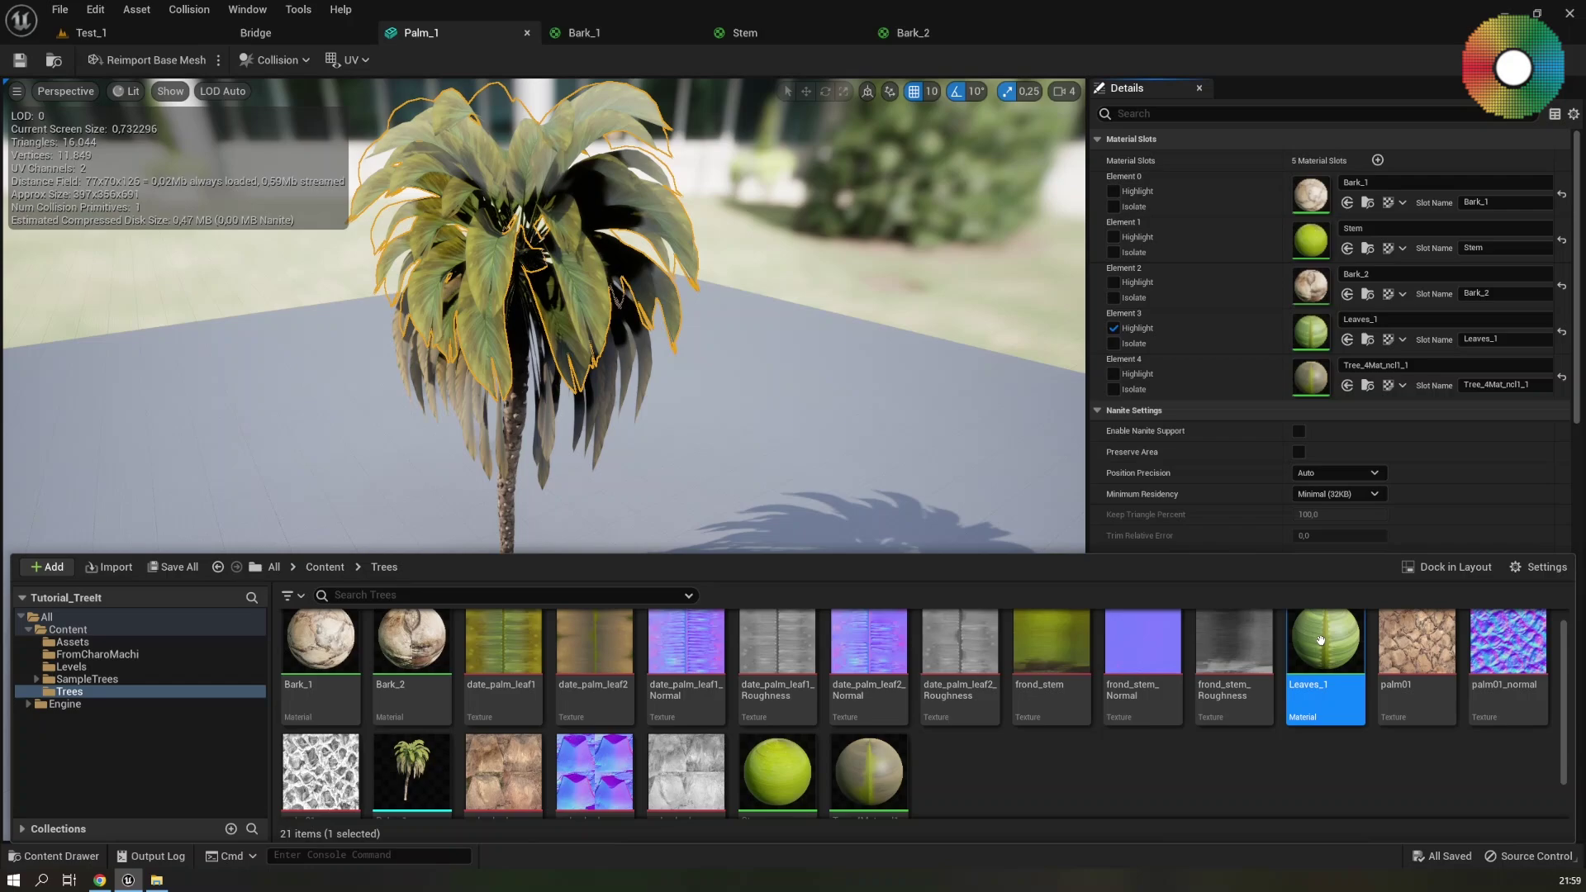
double_click(1321, 641)
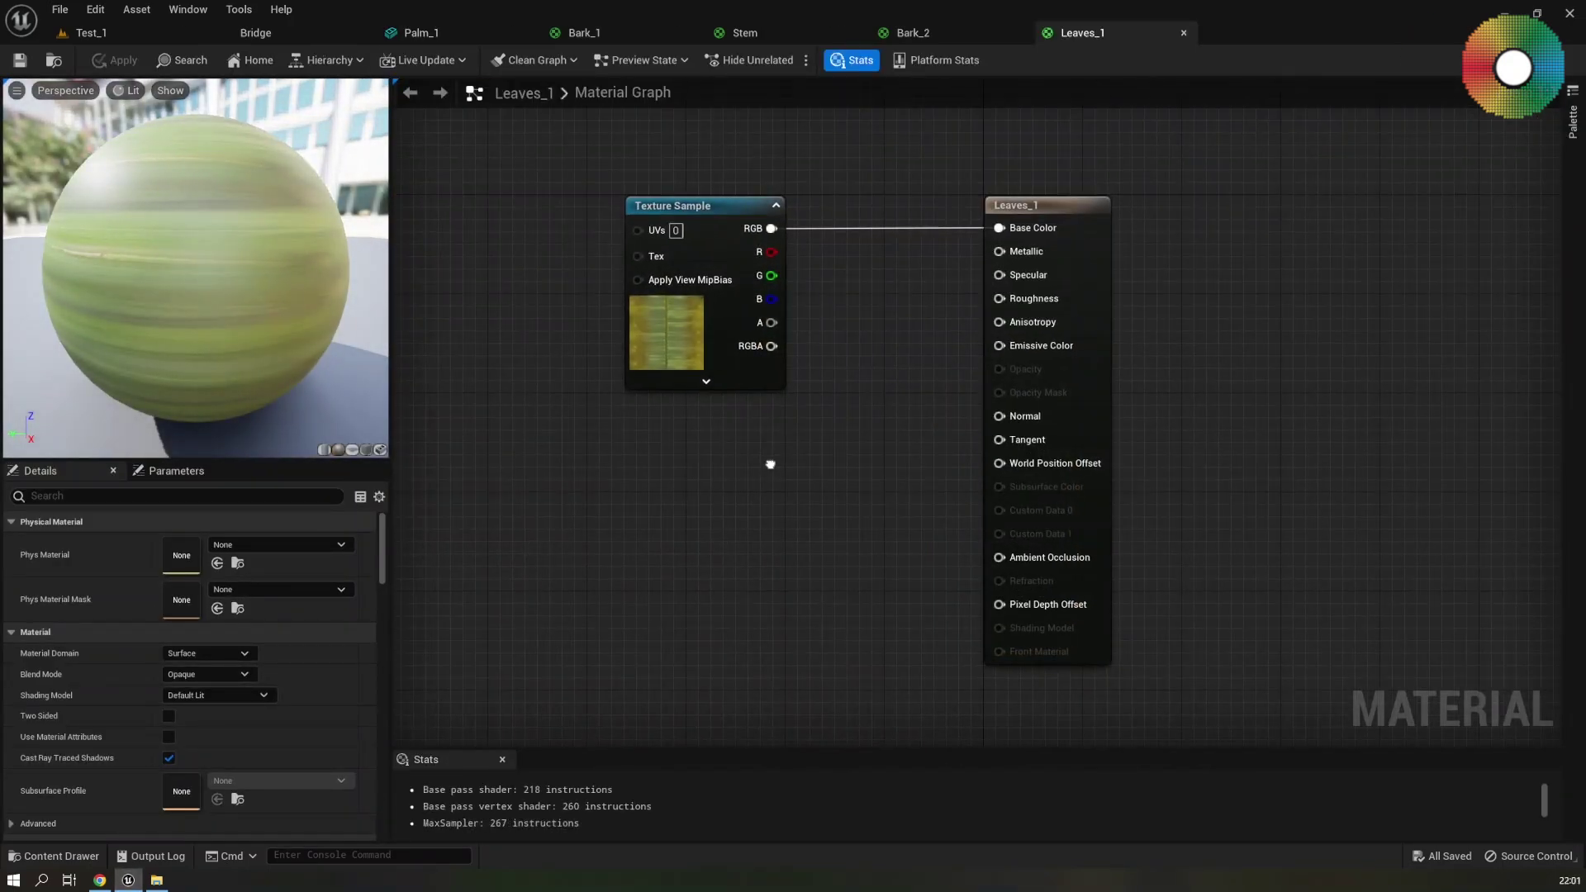
right_click_drag(770, 464, 757, 411)
left_click(199, 675)
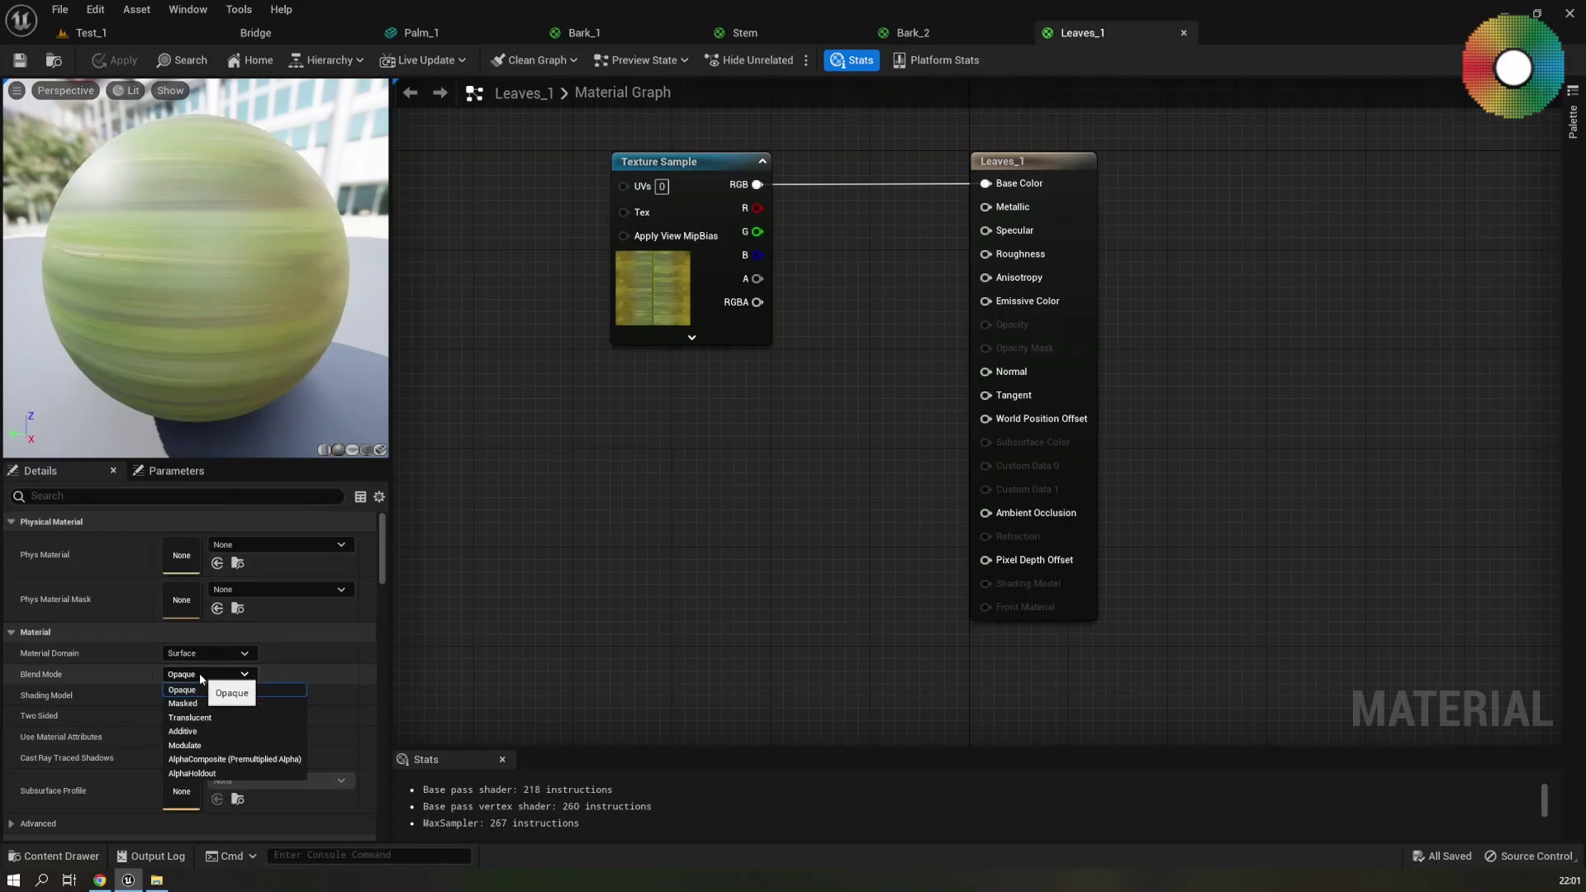
left_click(208, 703)
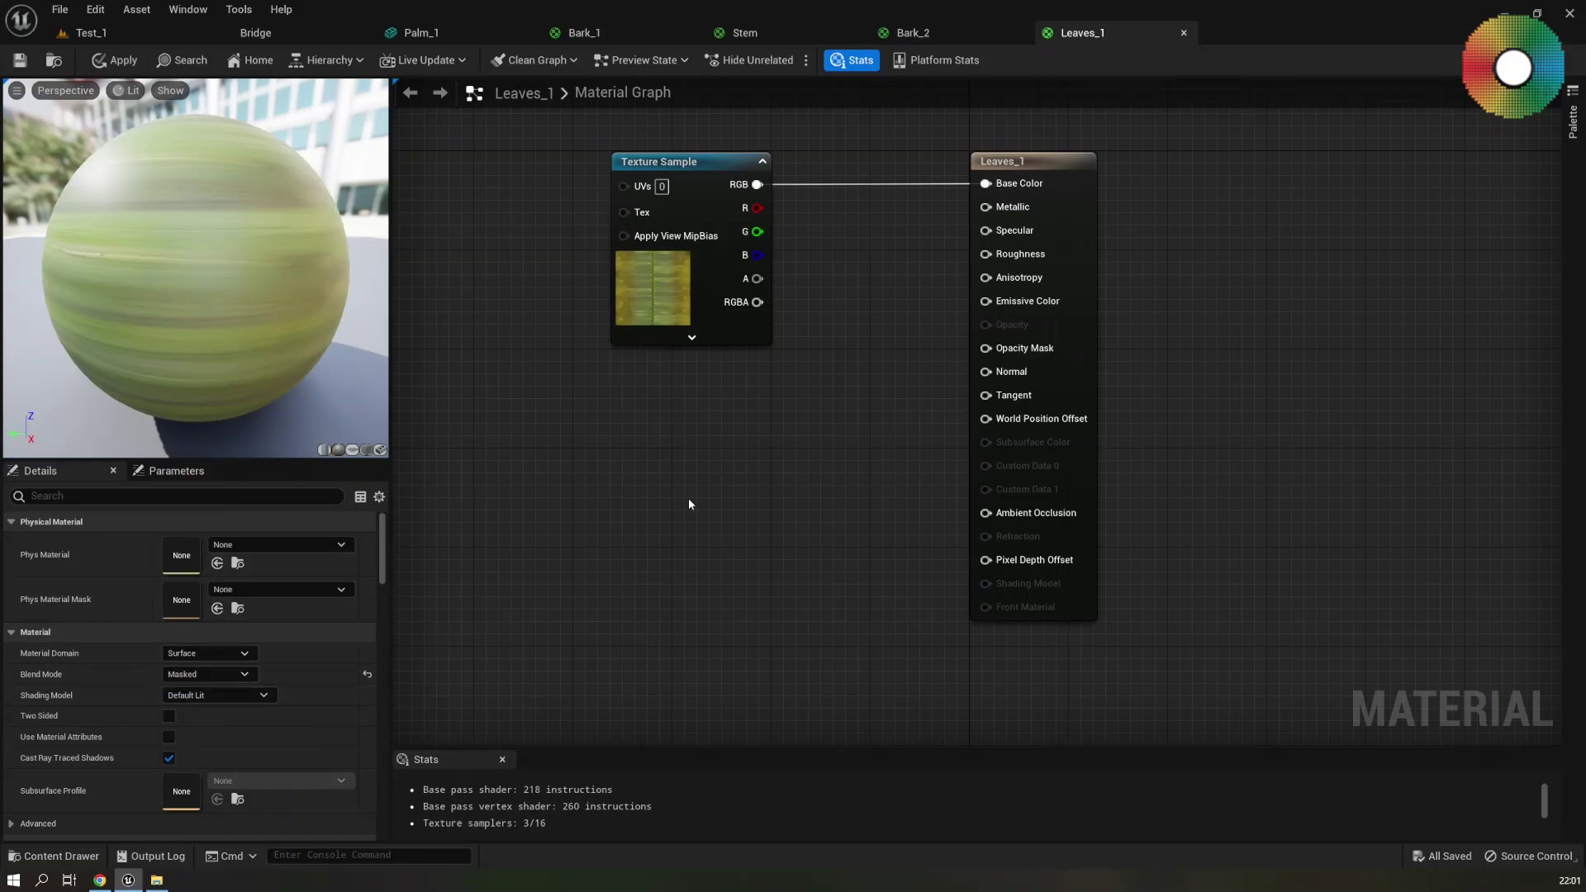
Connect the leaf texture sample's A output to Opacity Mask and make the Leaves_1 material Two Sided
right_click_drag(689, 503, 655, 509)
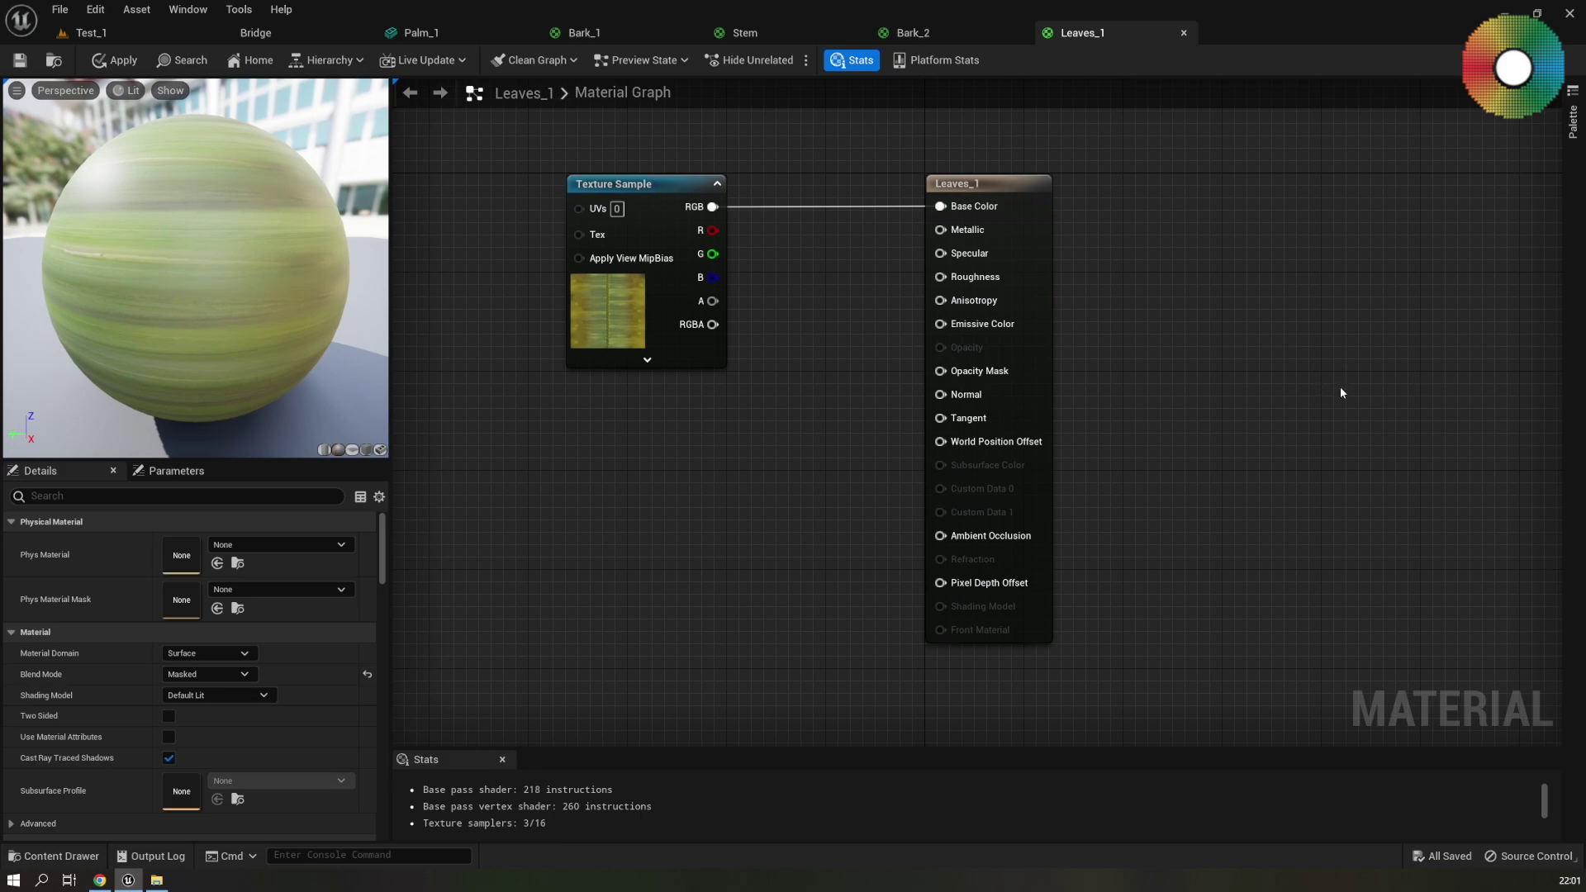
left_click(995, 189)
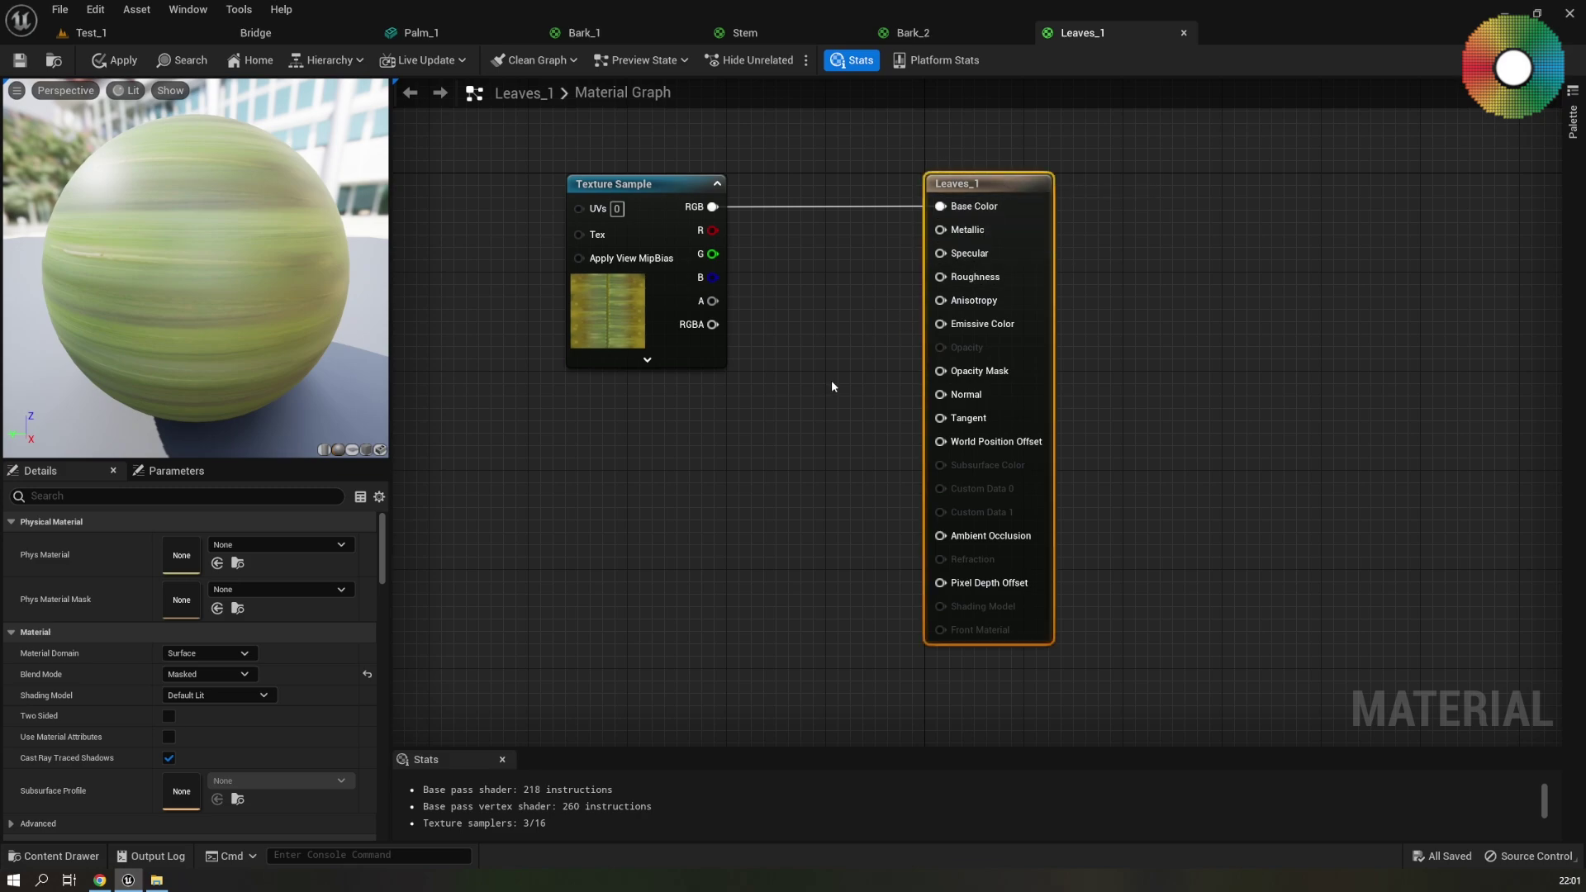
mouse_move(785, 414)
right_mouse_down()
mouse_move(765, 371)
mouse_move(769, 394)
right_mouse_up()
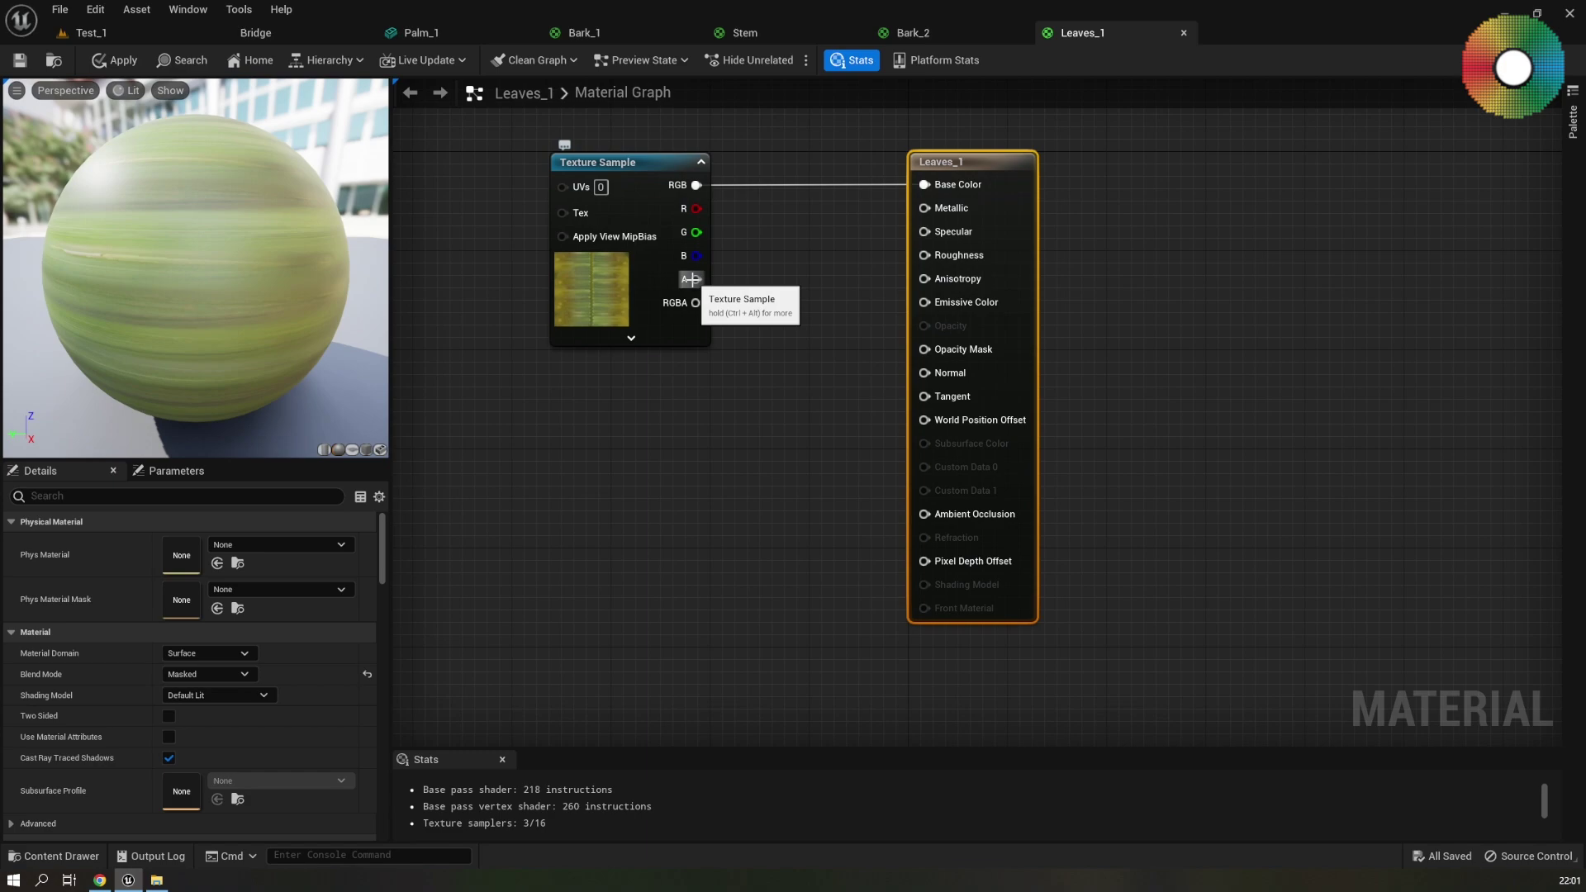
left_click_drag(692, 279, 924, 350)
right_click_drag(753, 427, 855, 431)
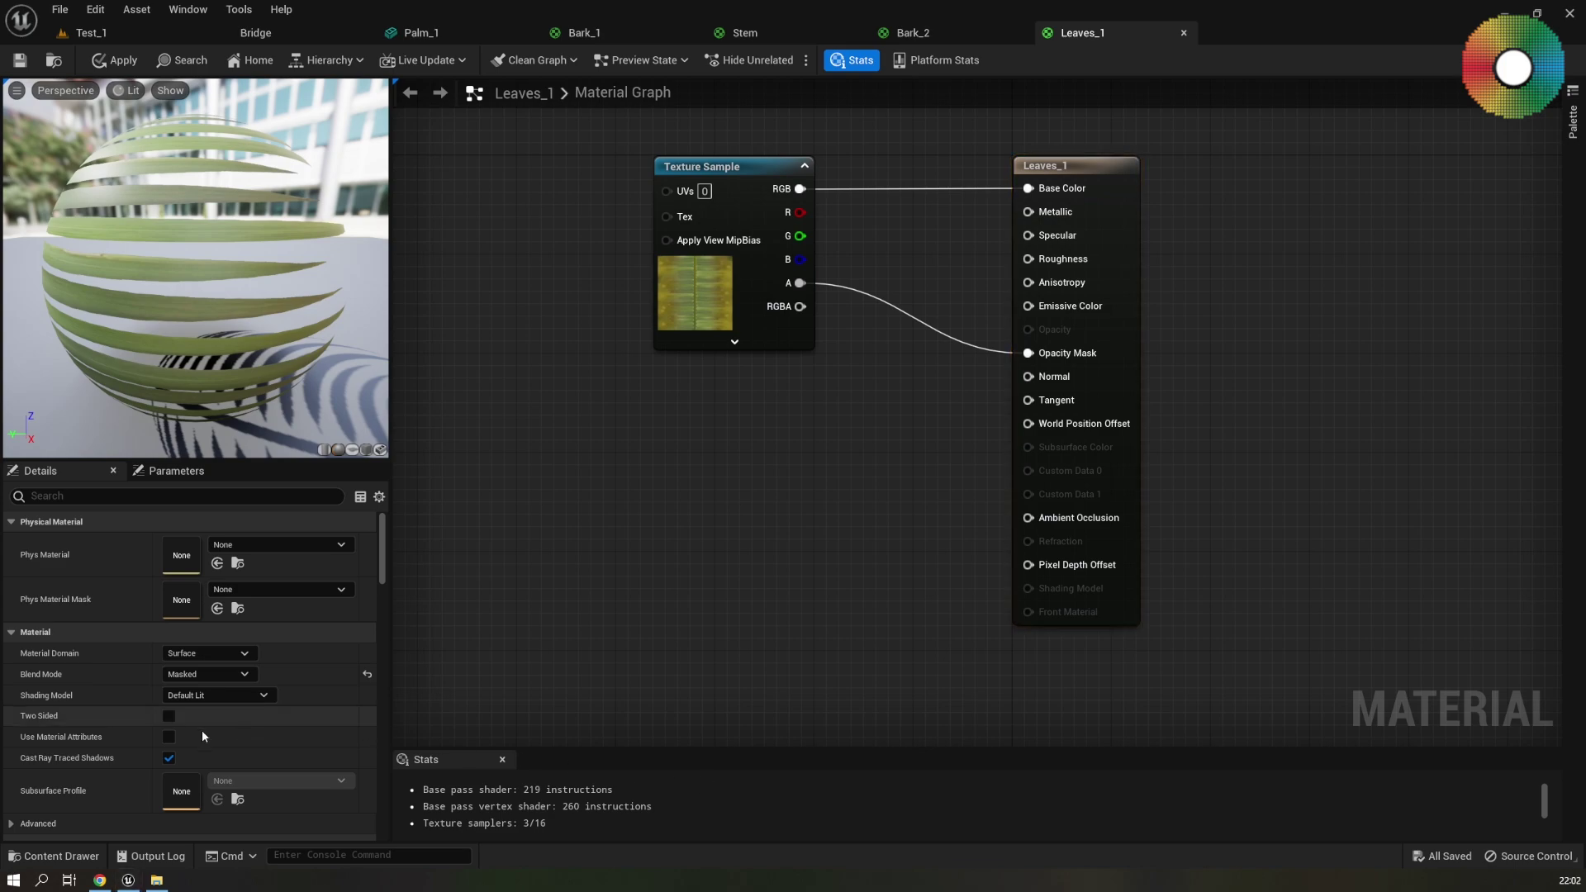
left_click(169, 716)
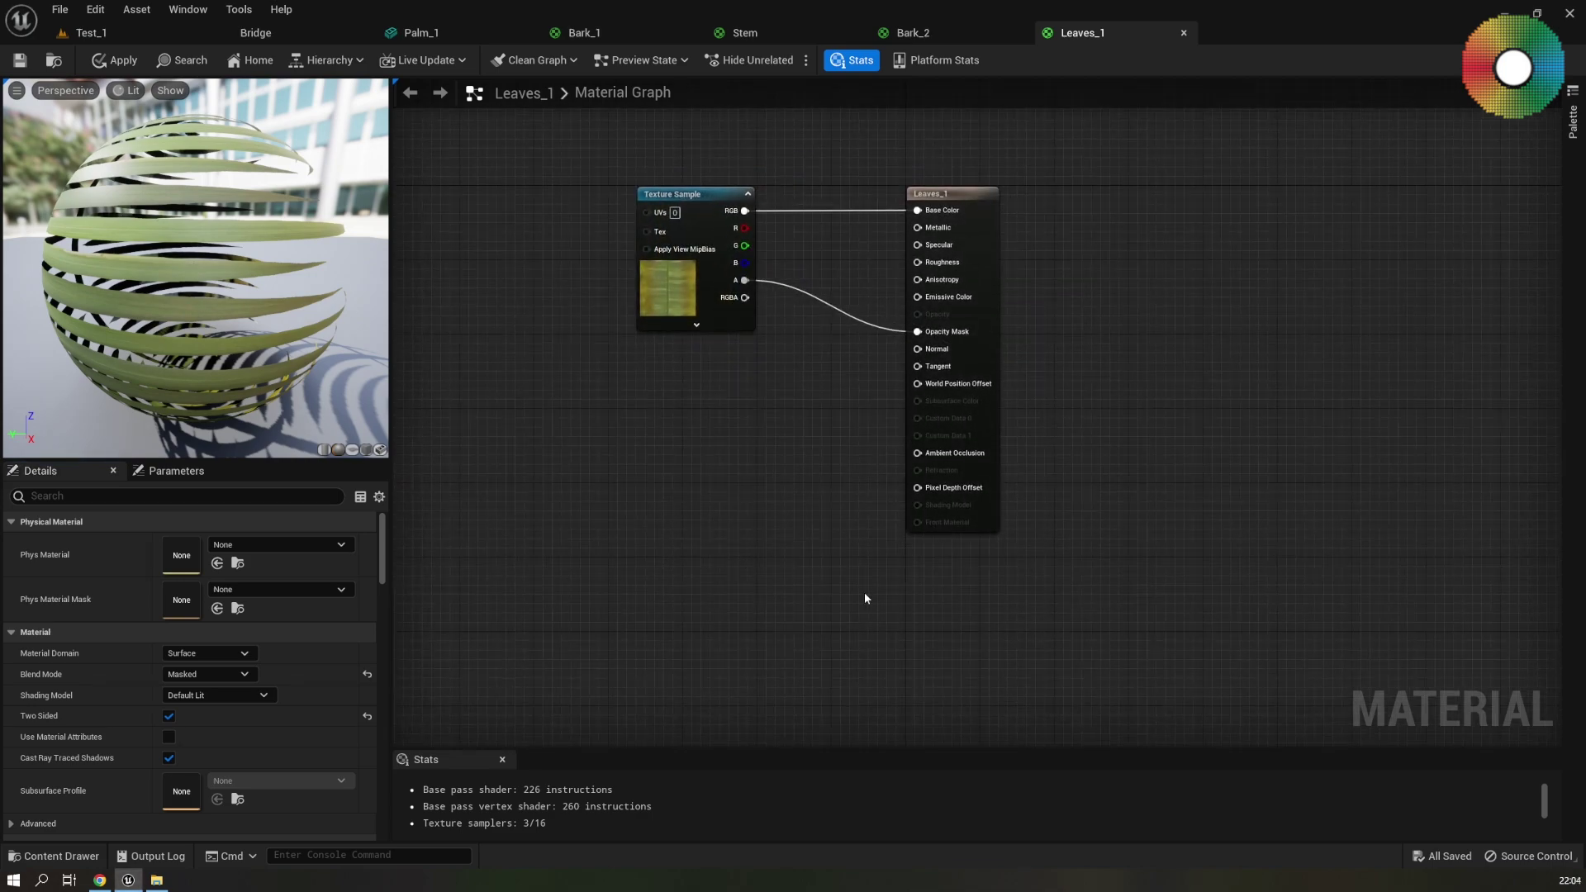
Add the date_palm_leaf1_Normal and date_palm_leaf1_Roughness textures to the Leaves_1 graph as texture samples
key("ctrl+space")
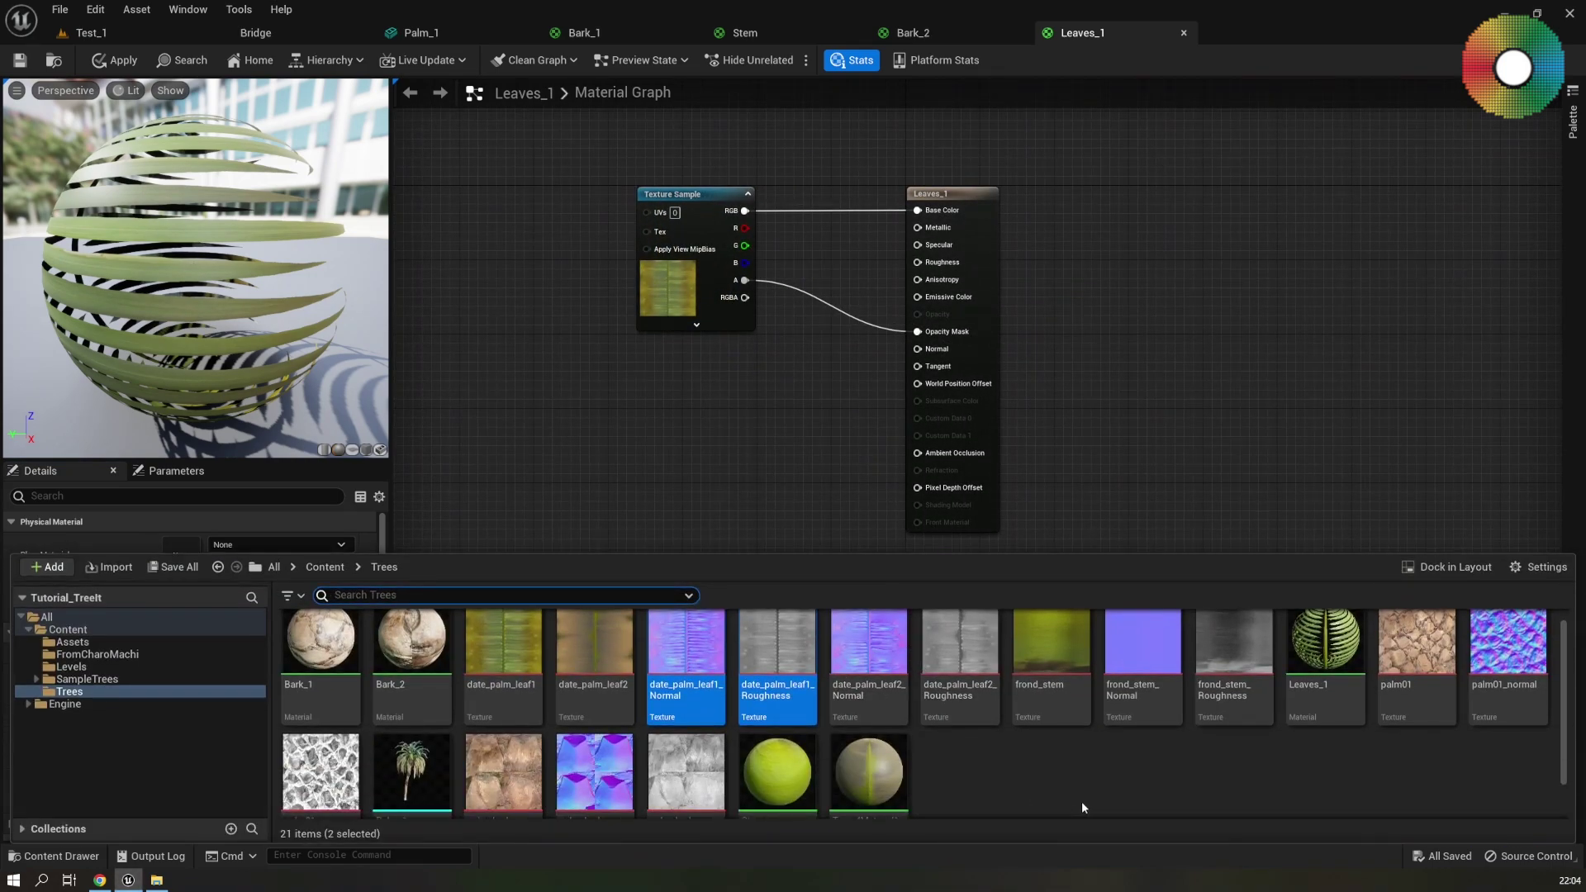
left_click(780, 671)
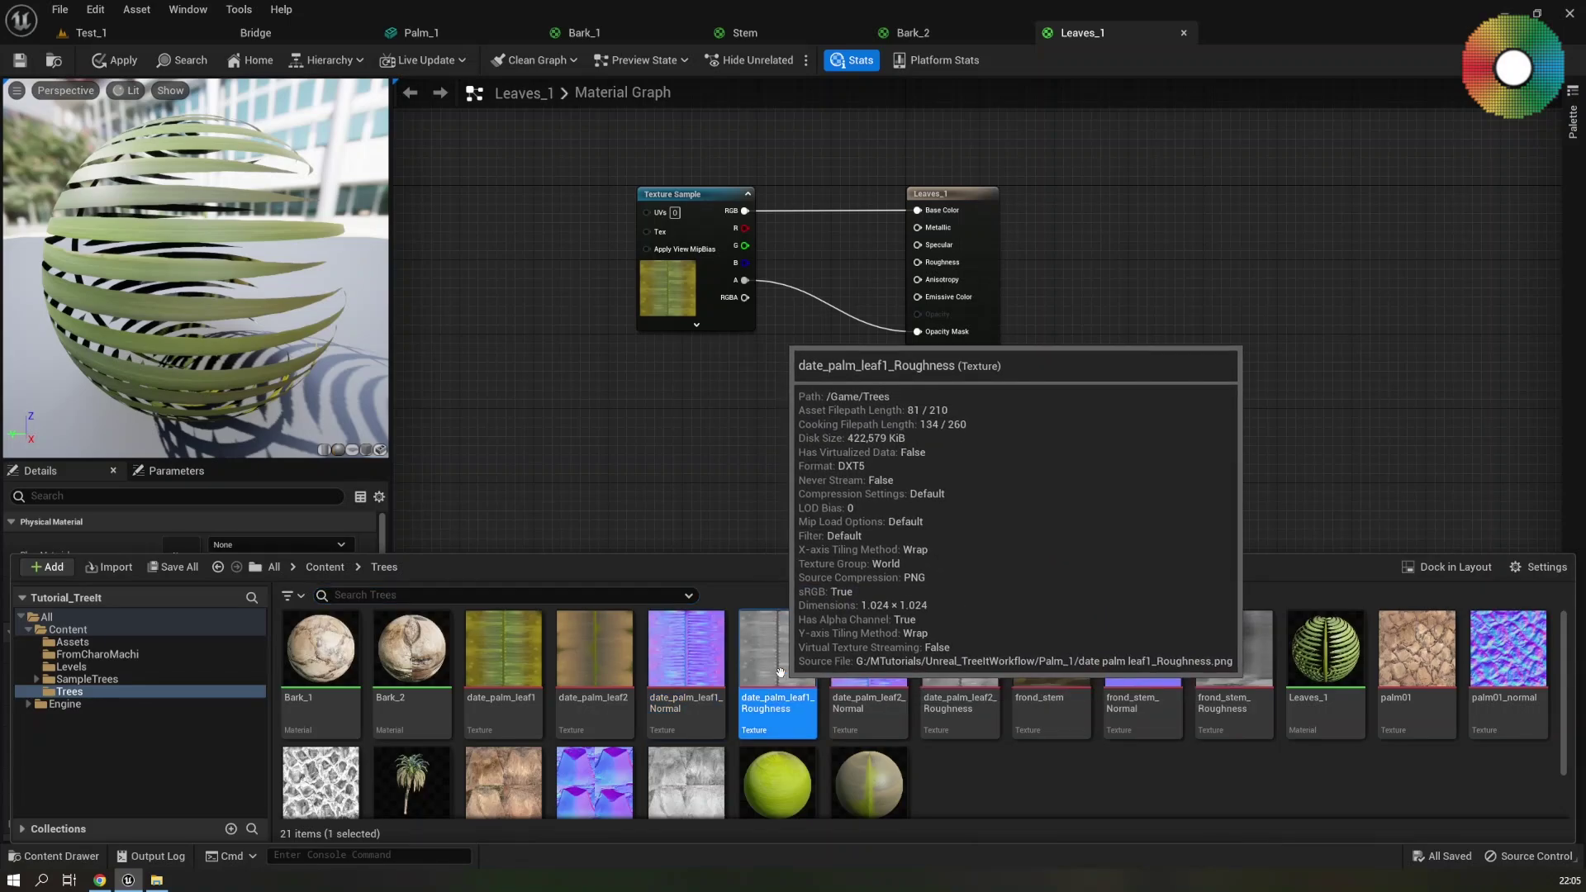
left_click(686, 652, "ctrl")
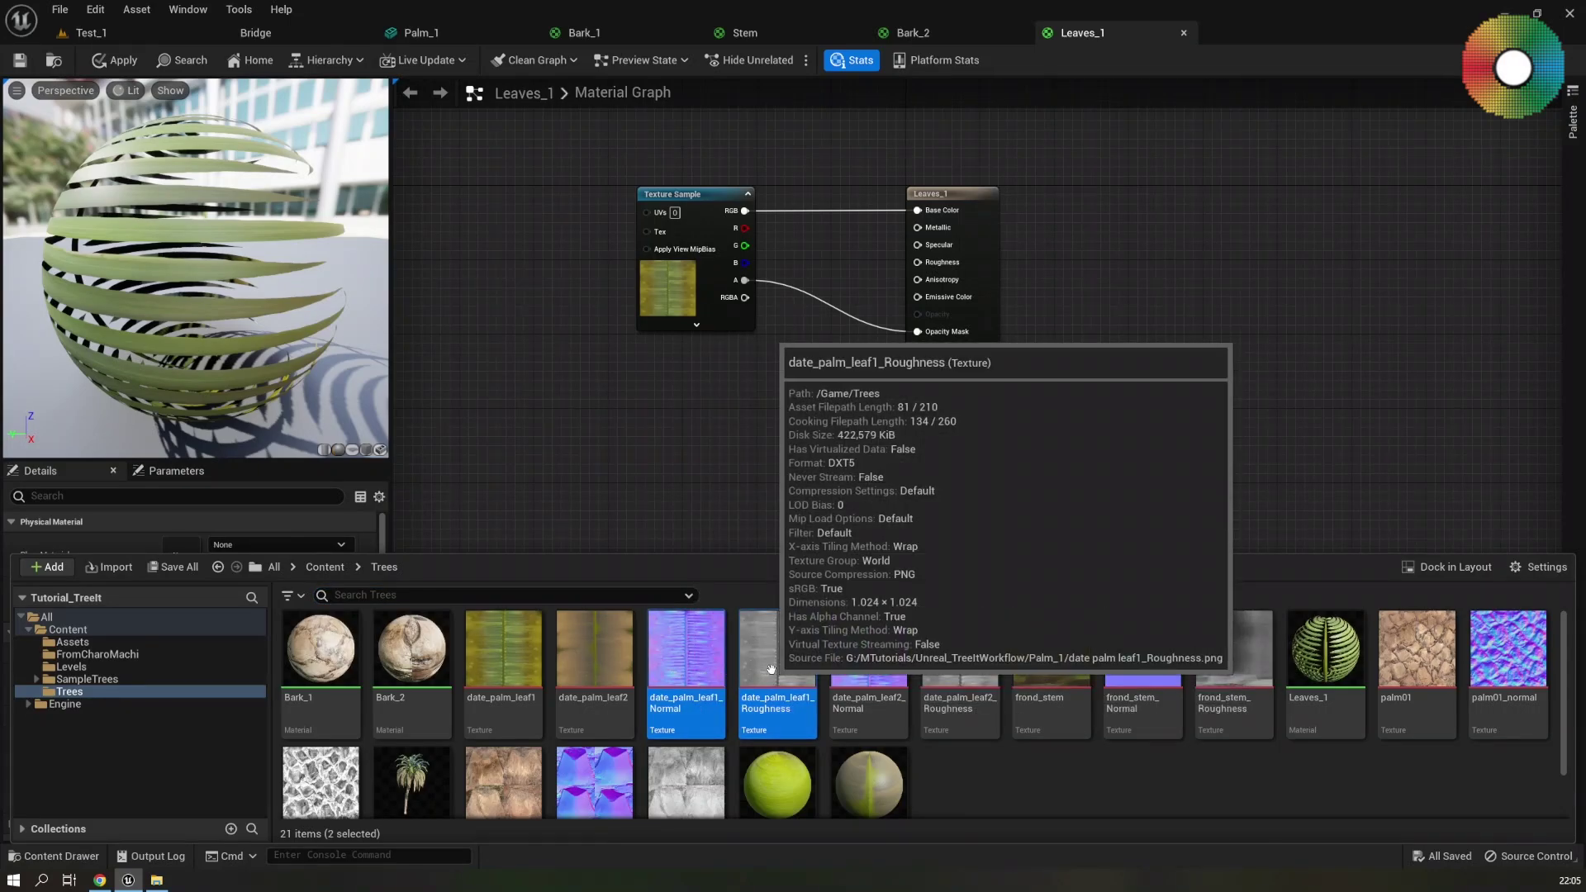
left_click_drag(771, 668, 616, 403)
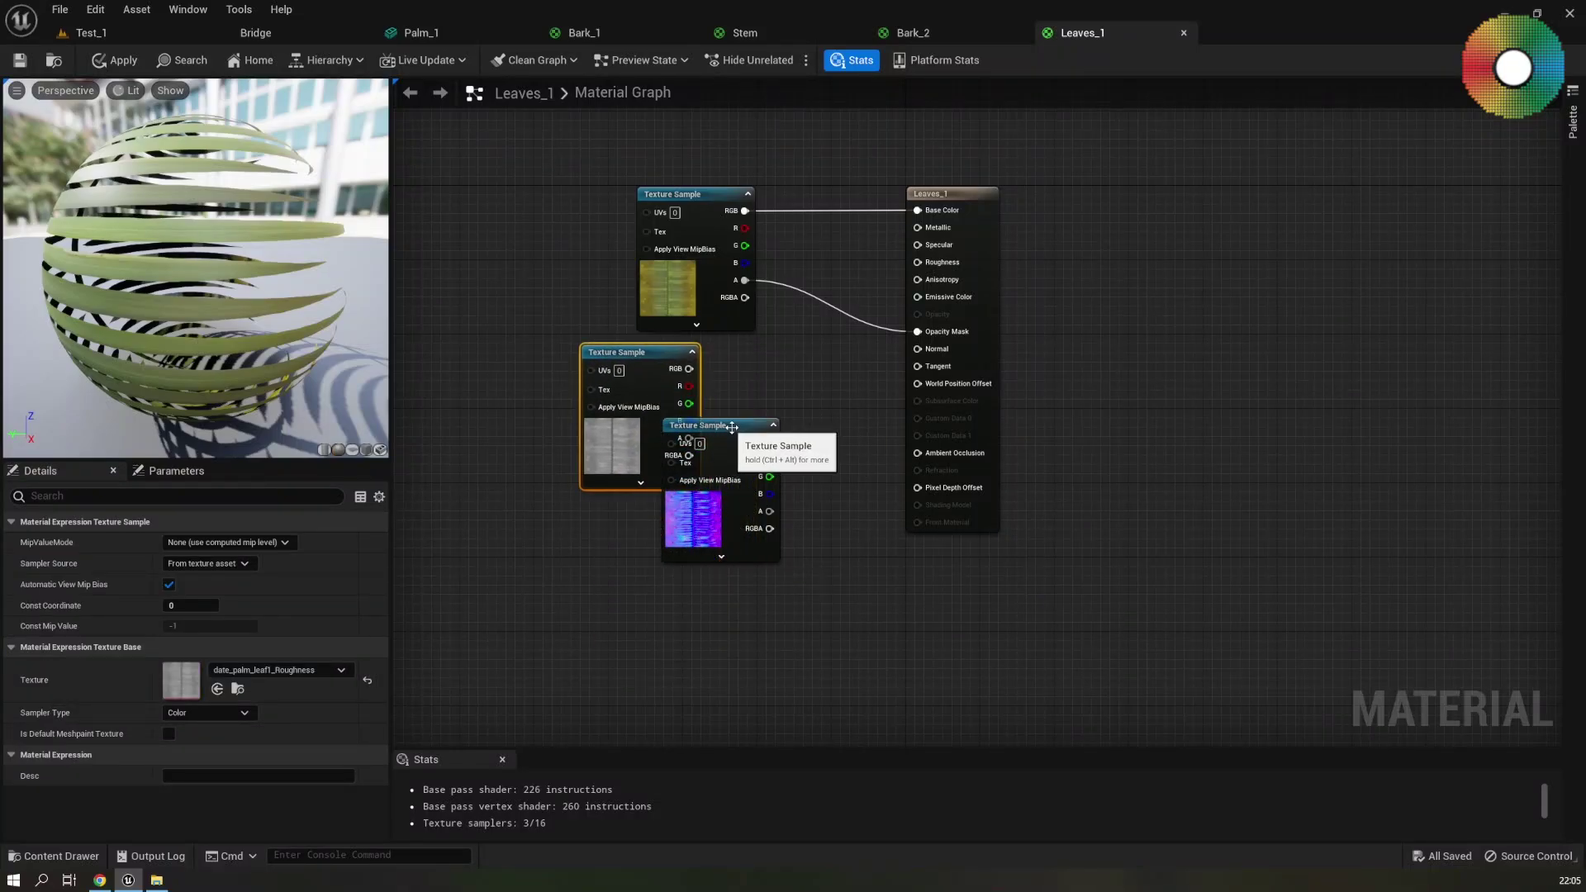
Separate the new samples, wire date_palm_leaf1_Normal RGB to Normal and date_palm_leaf1_Roughness R to Roughness, and save Leaves_1
left_click_drag(733, 427, 917, 349)
left_click_drag(665, 355, 918, 262)
left_click(1232, 416)
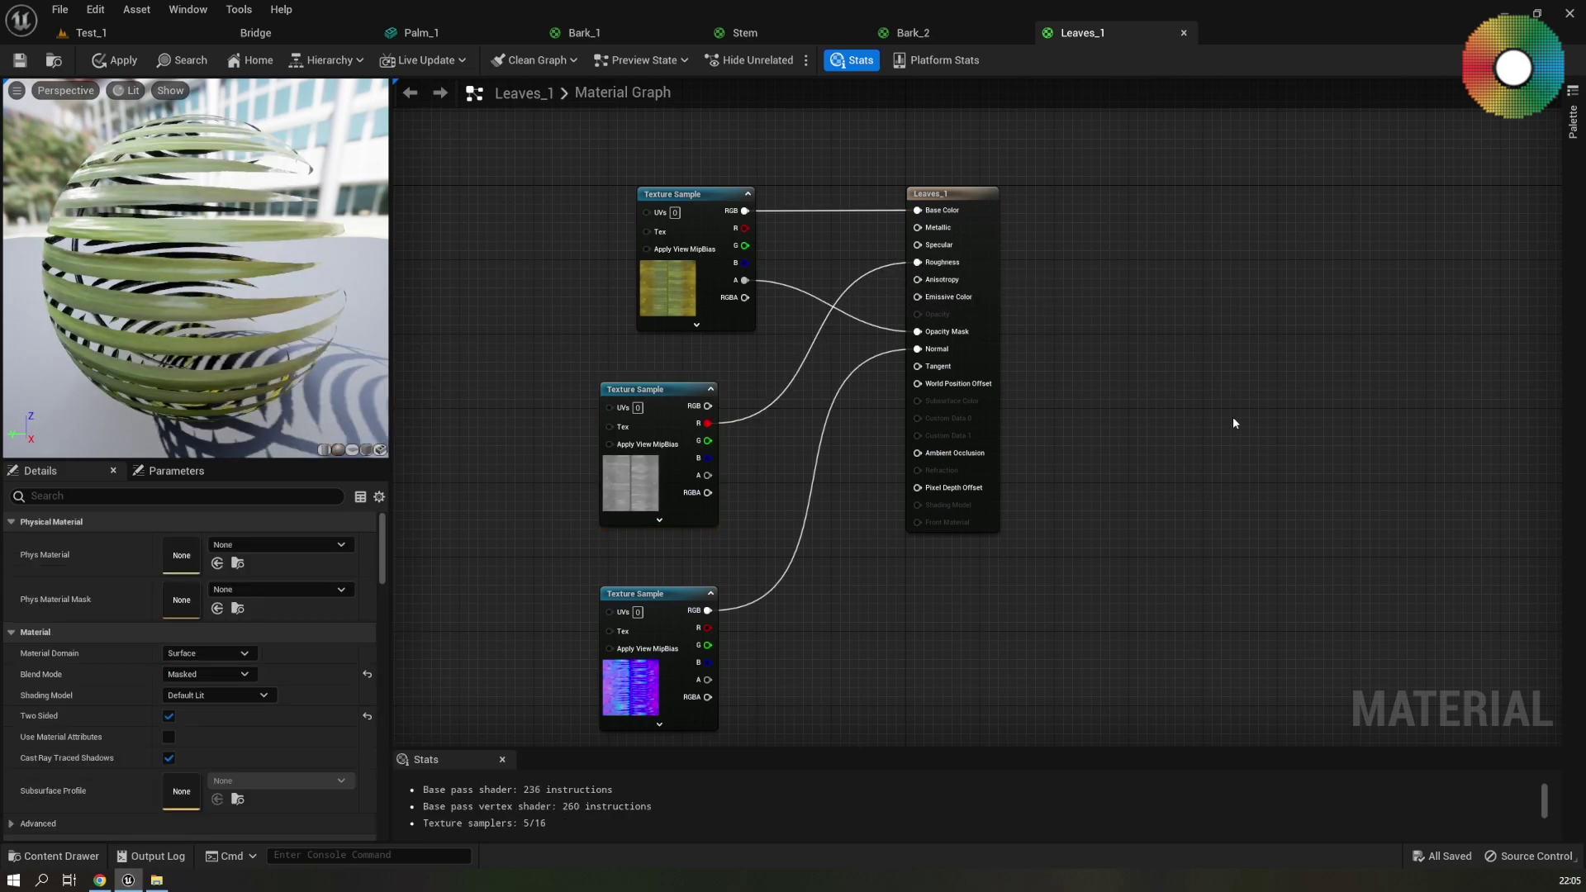
key("ctrl+s")
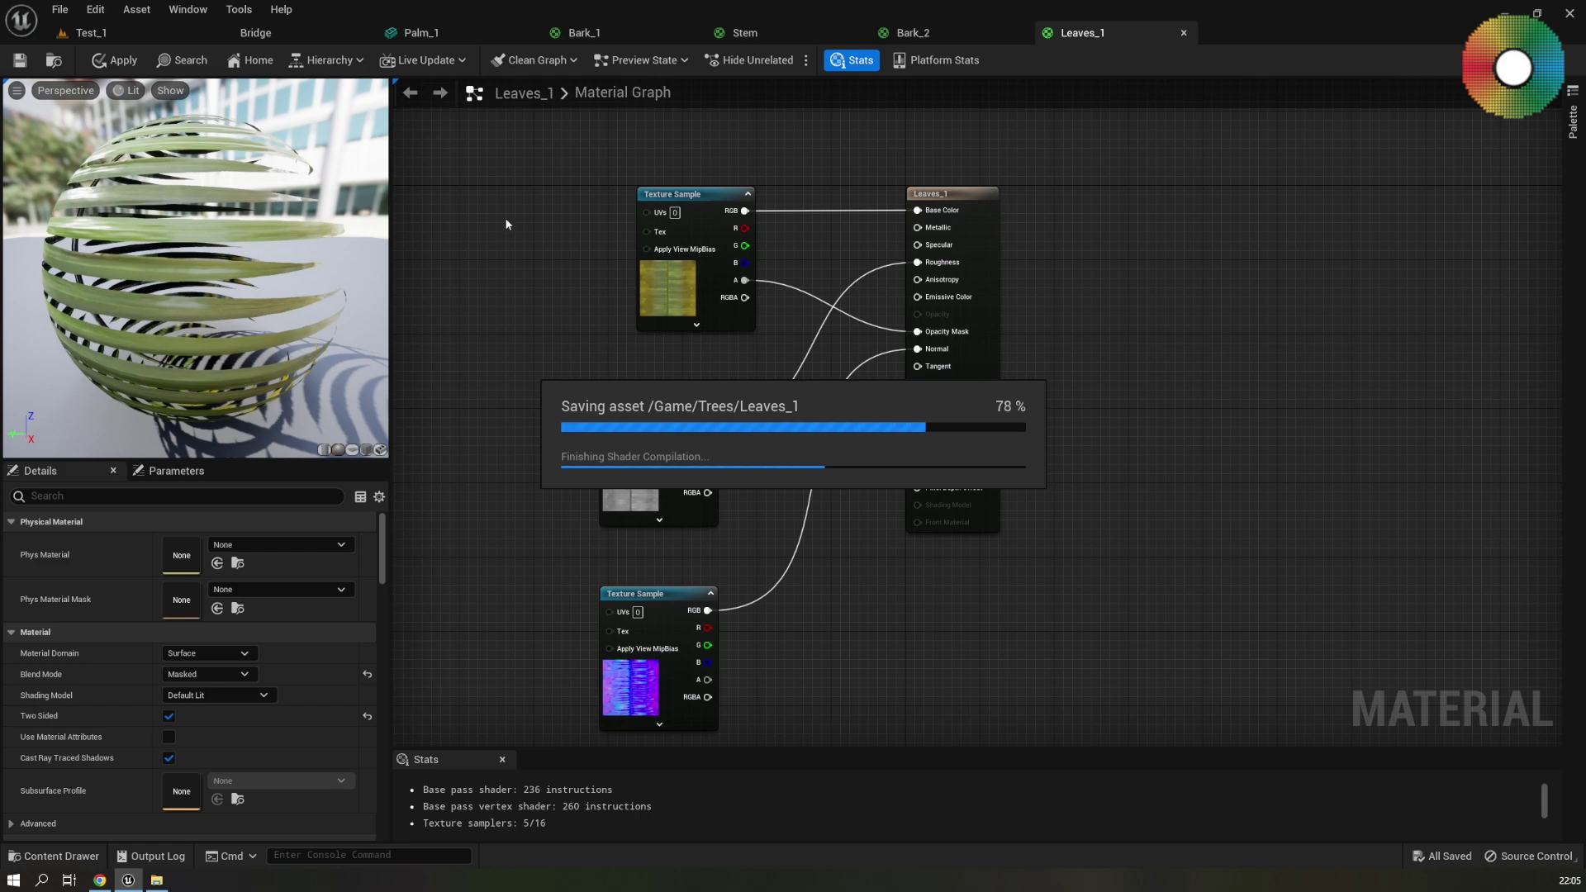
Inspect the masked leaves on the Palm_1 mesh and on the palm placed in the Test_1 level
left_click(434, 35)
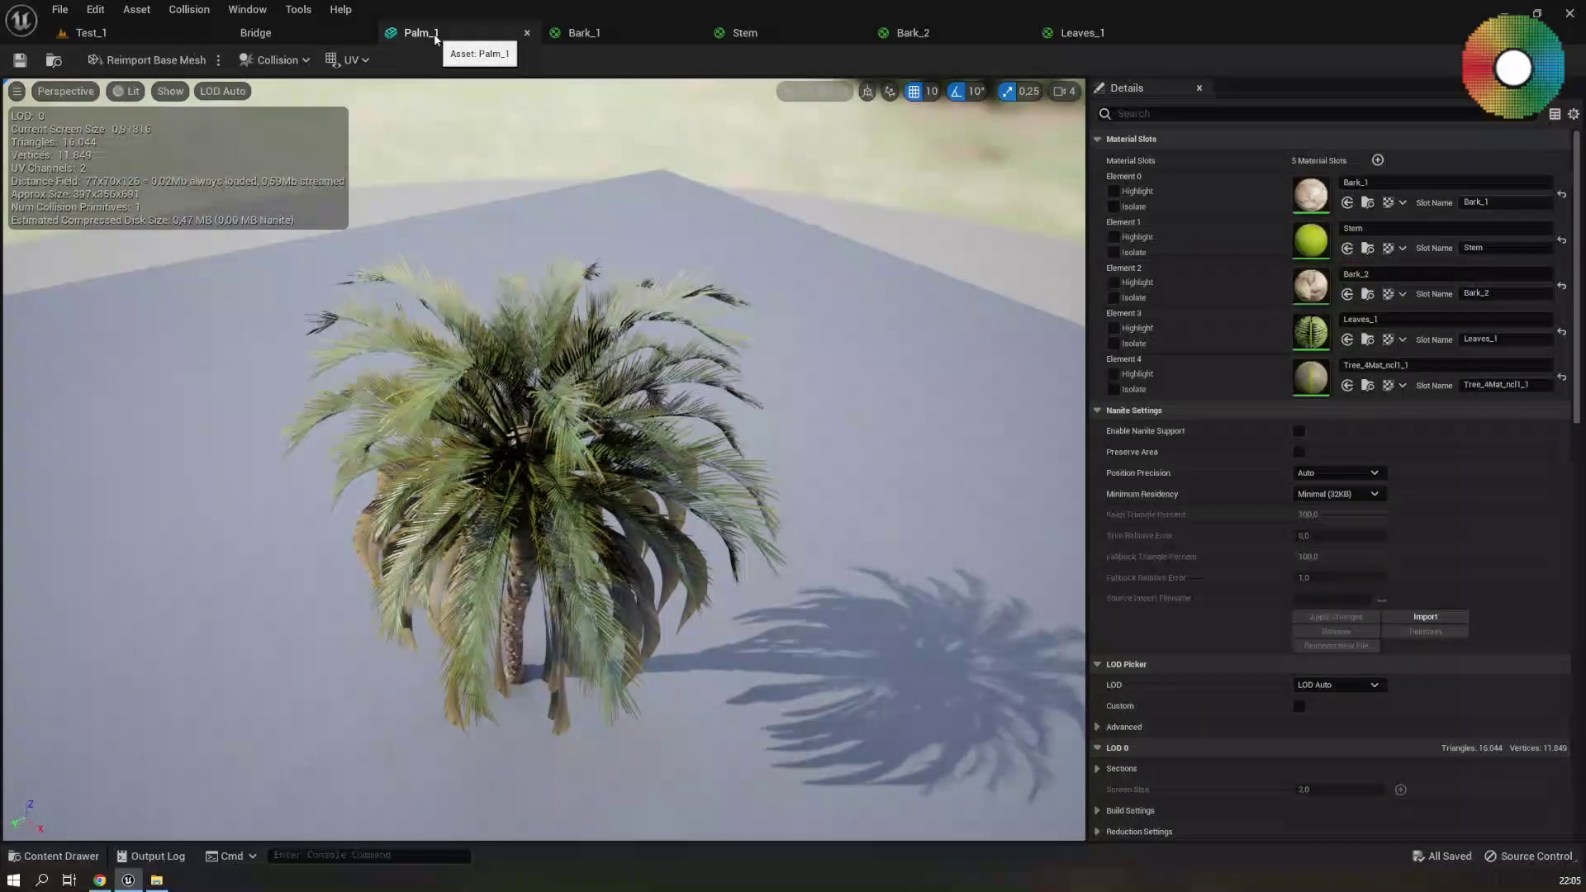
mouse_move(625, 403)
right_mouse_down()
mouse_move(623, 383)
mouse_move(626, 403)
right_mouse_up()
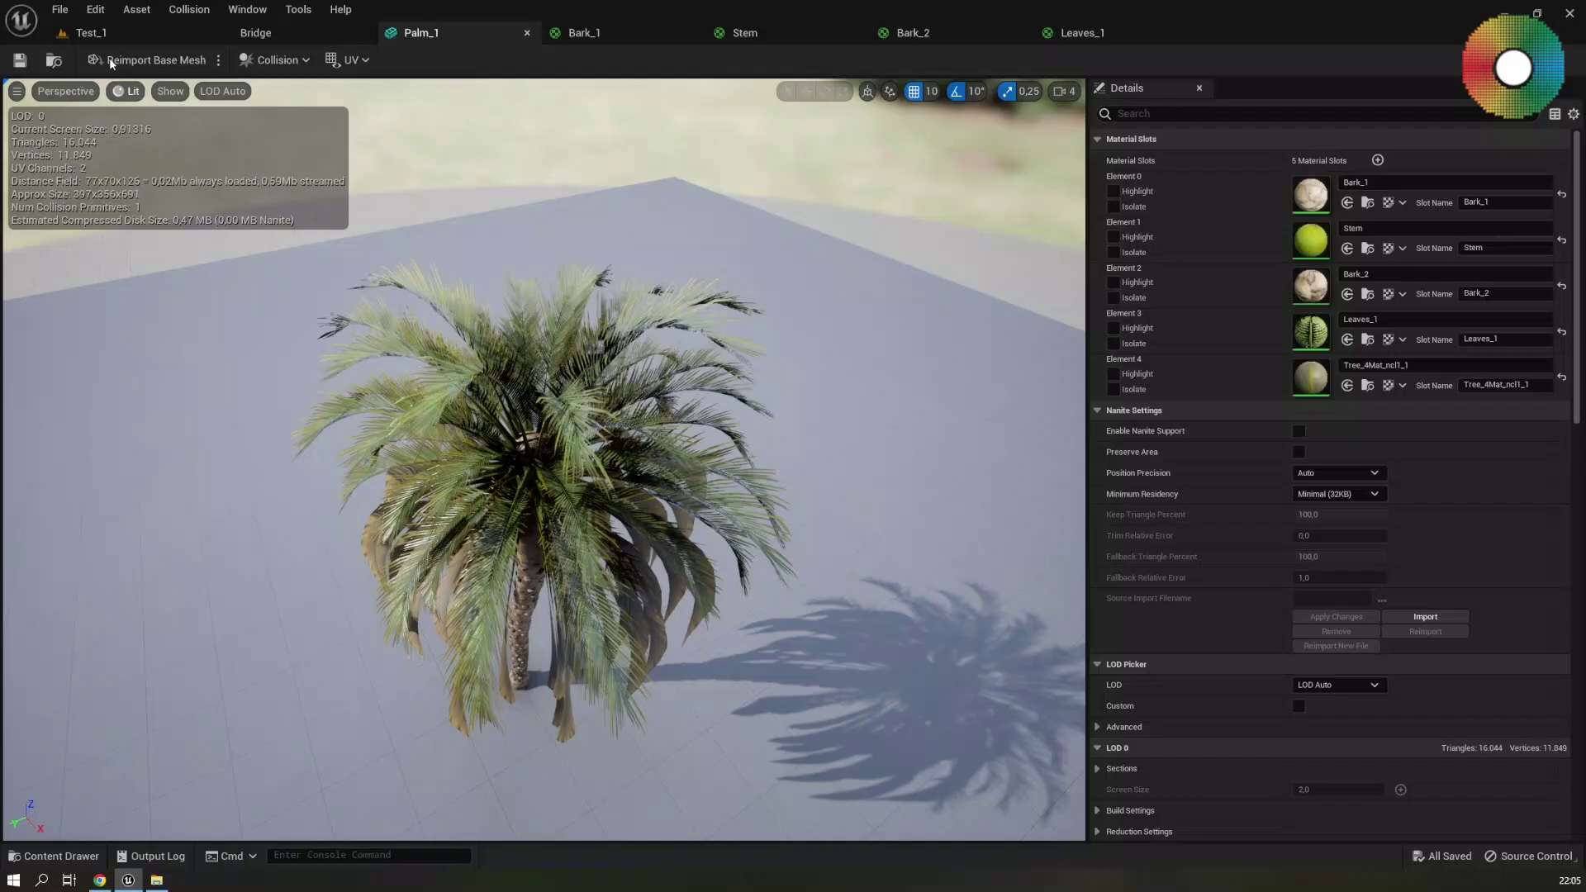
left_click(100, 35)
right_click_drag(578, 126, 609, 170)
key("w")
key("w")
key("s")
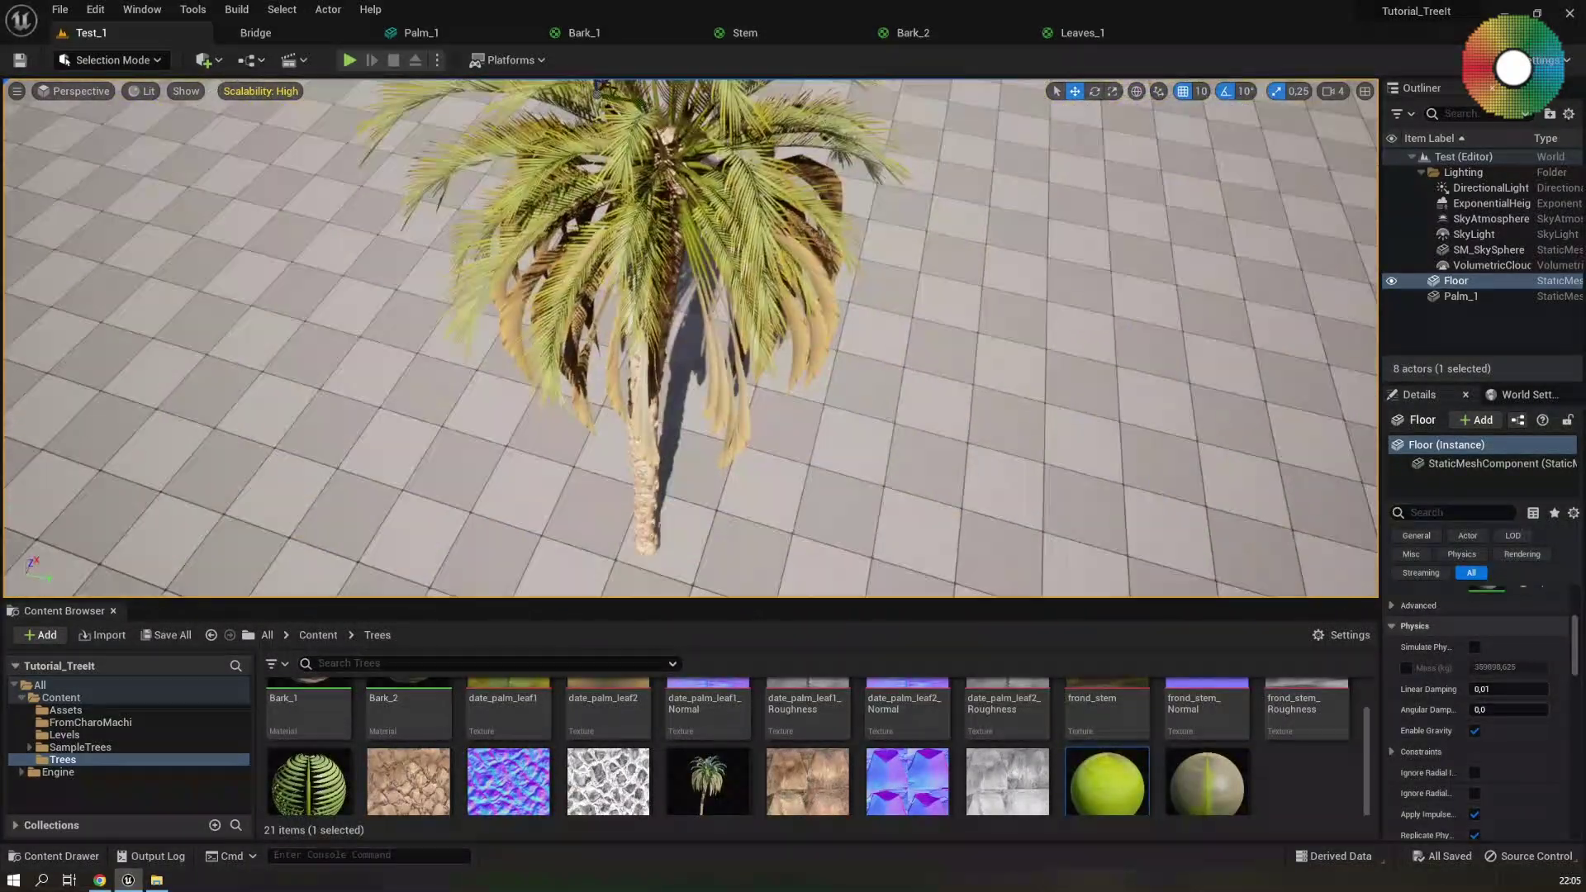
scroll(914, 145, "down", 10)
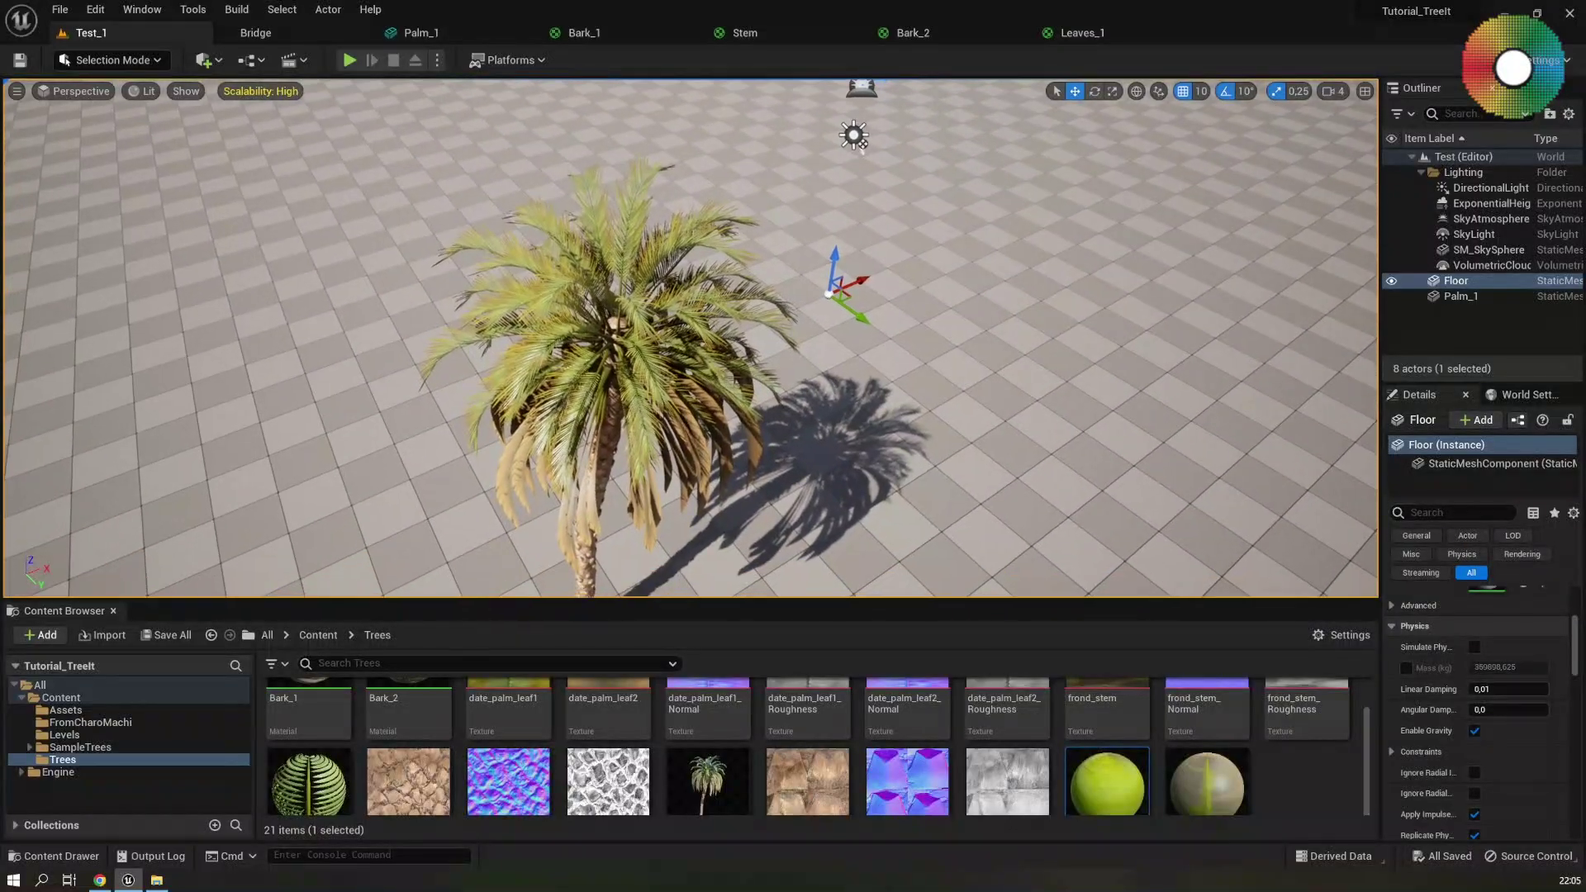
scroll(691, 339, "up", 10)
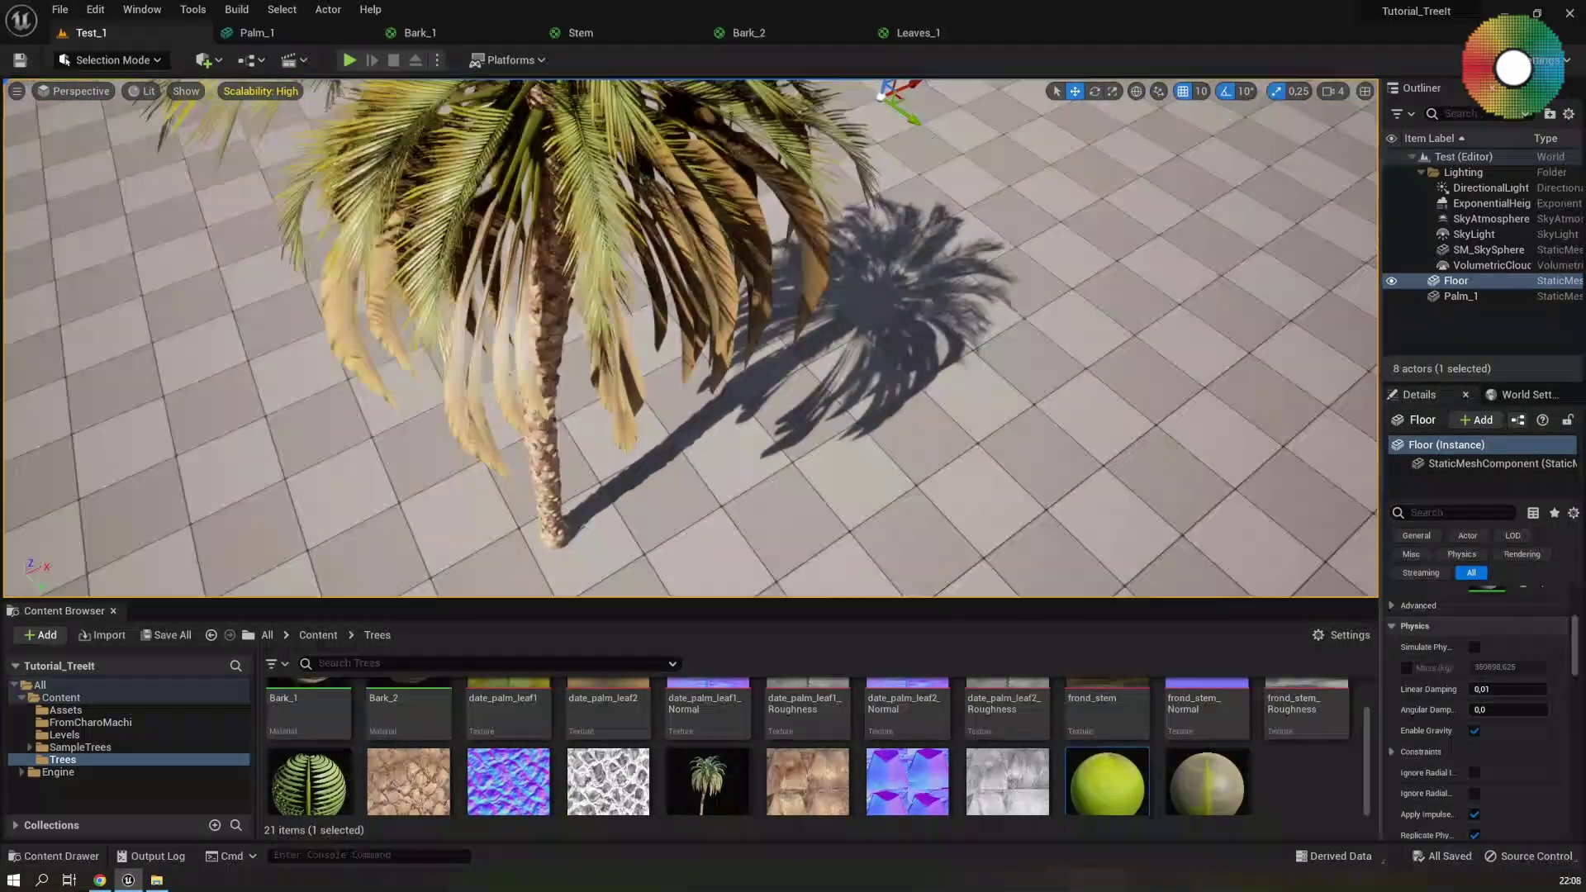
key("s")
right_click_drag(691, 339, 682, 286)
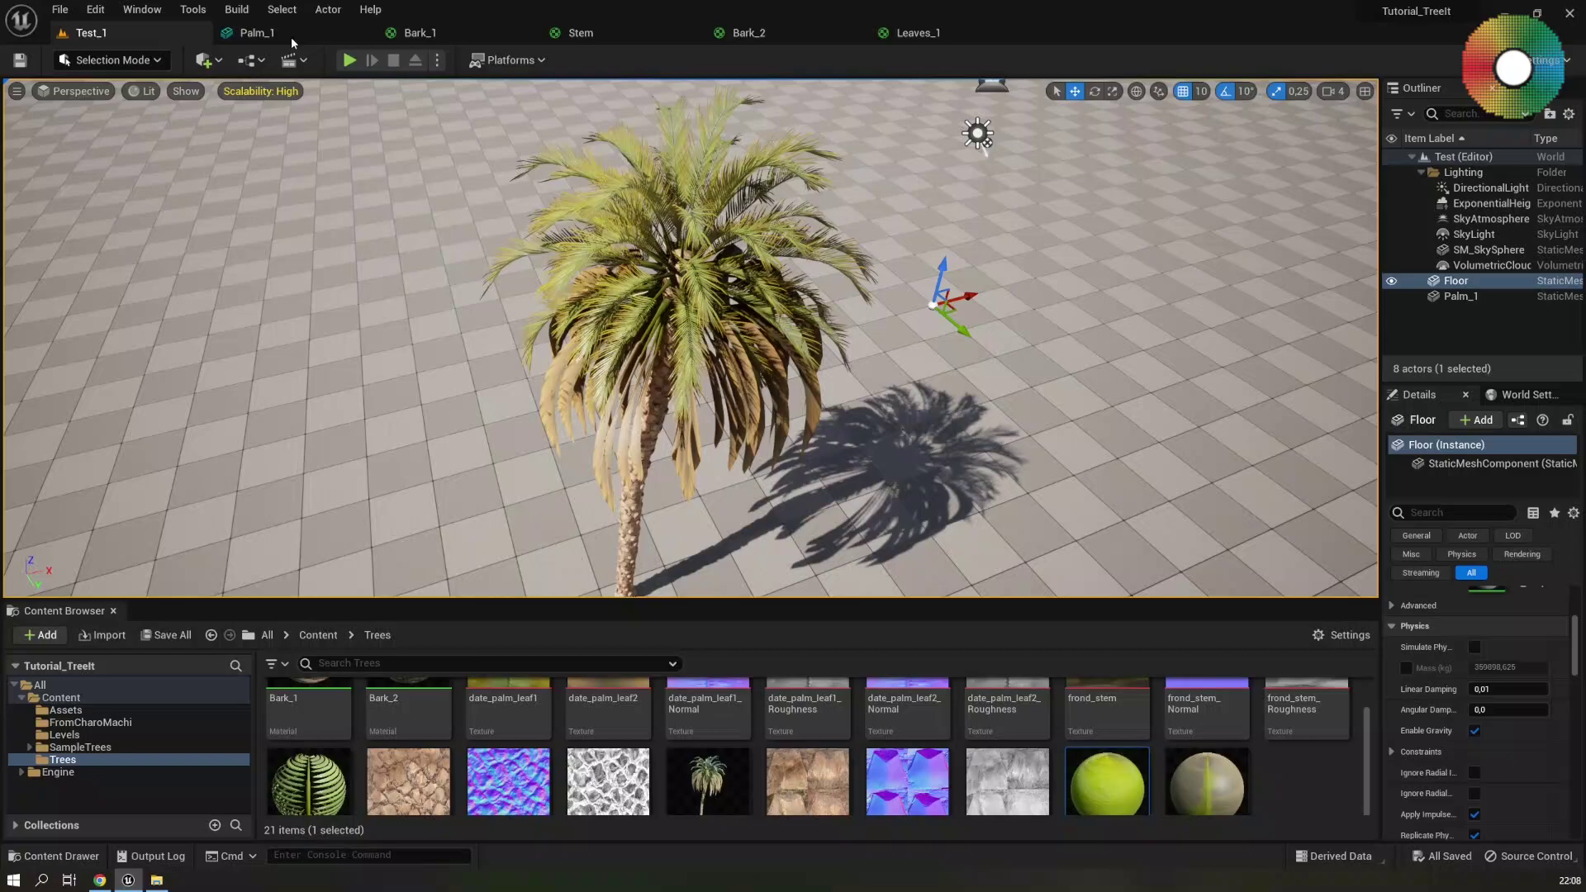
Return to the Palm_1 mesh and rename the Element 4 material slot to Leaves_2
left_click(266, 32)
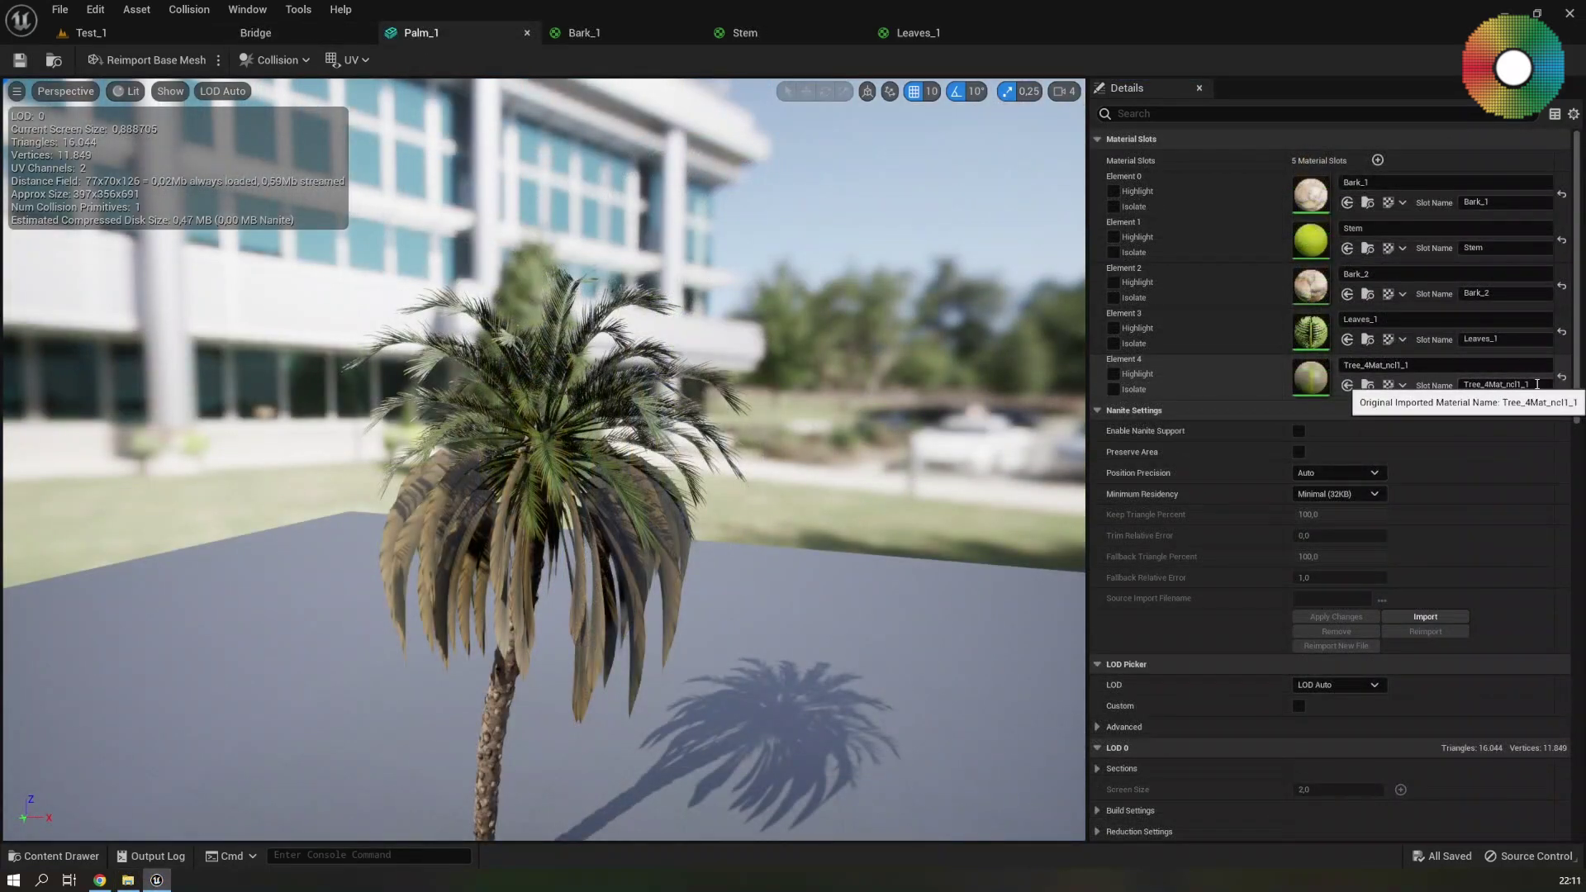
left_click_drag(1538, 384, 1438, 385)
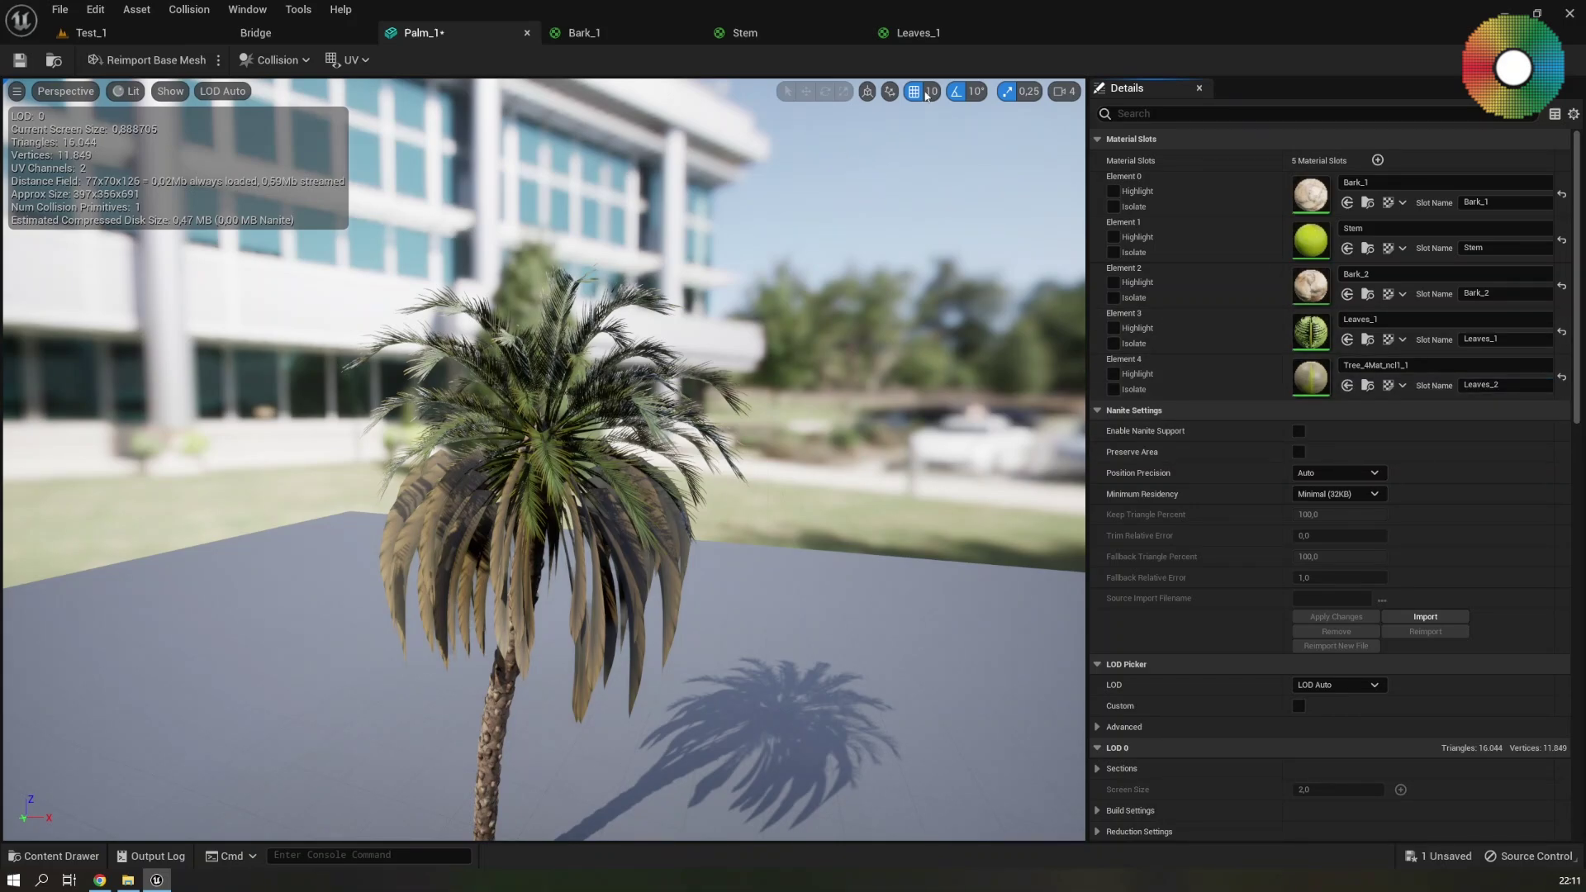
Convert the date_palm_leaf1 texture sample in the Leaves_1 graph to a parameter named Albedo
left_click(917, 35)
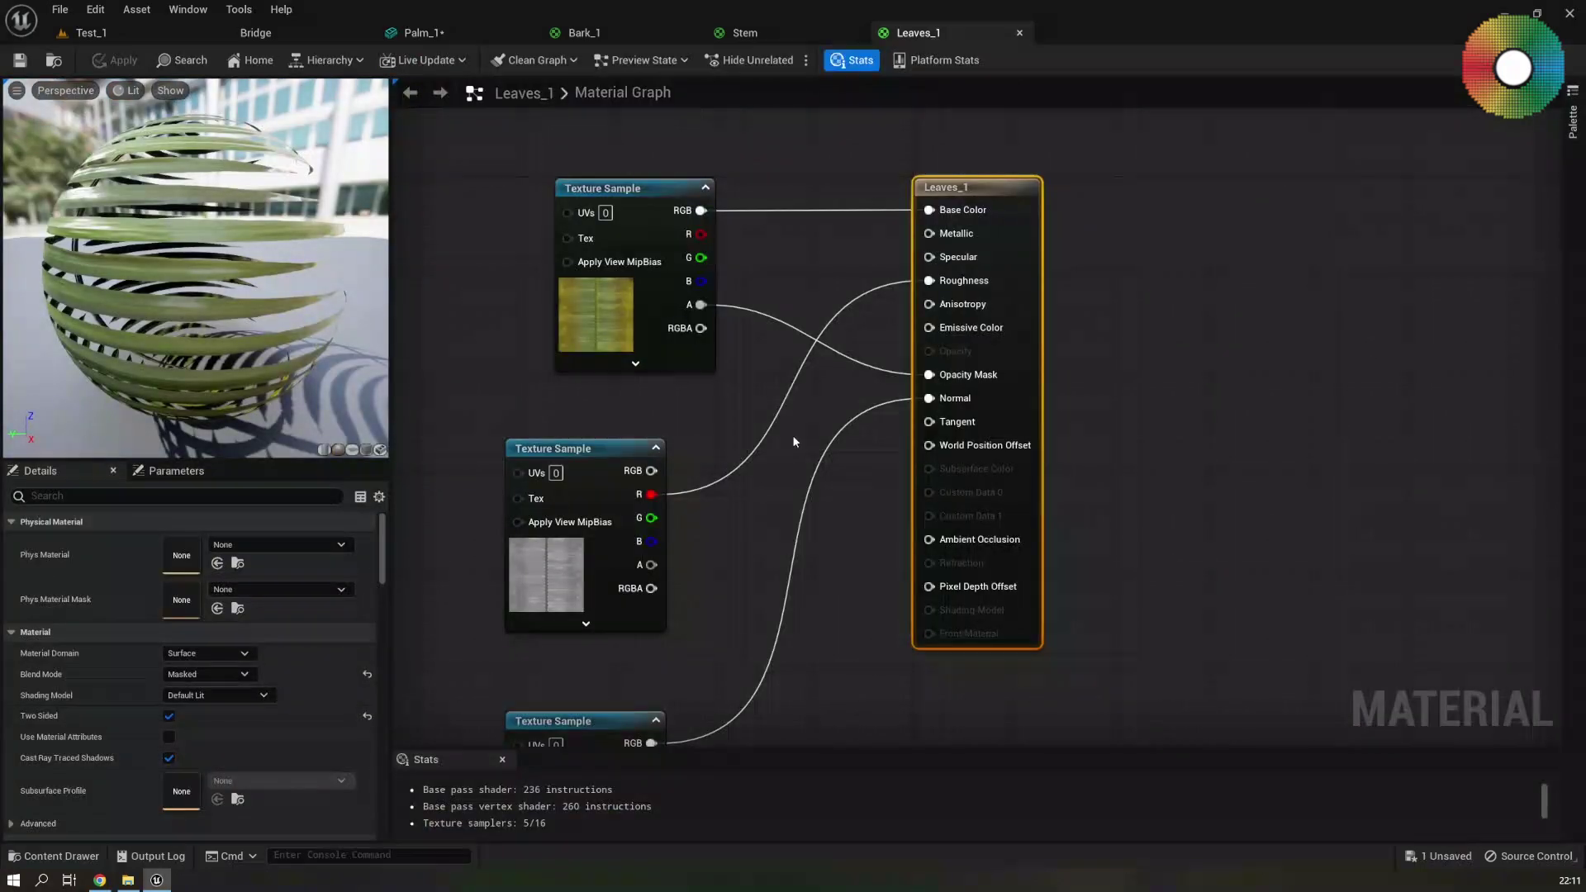
scroll(831, 456, "down", 2)
right_click_drag(825, 485, 834, 406)
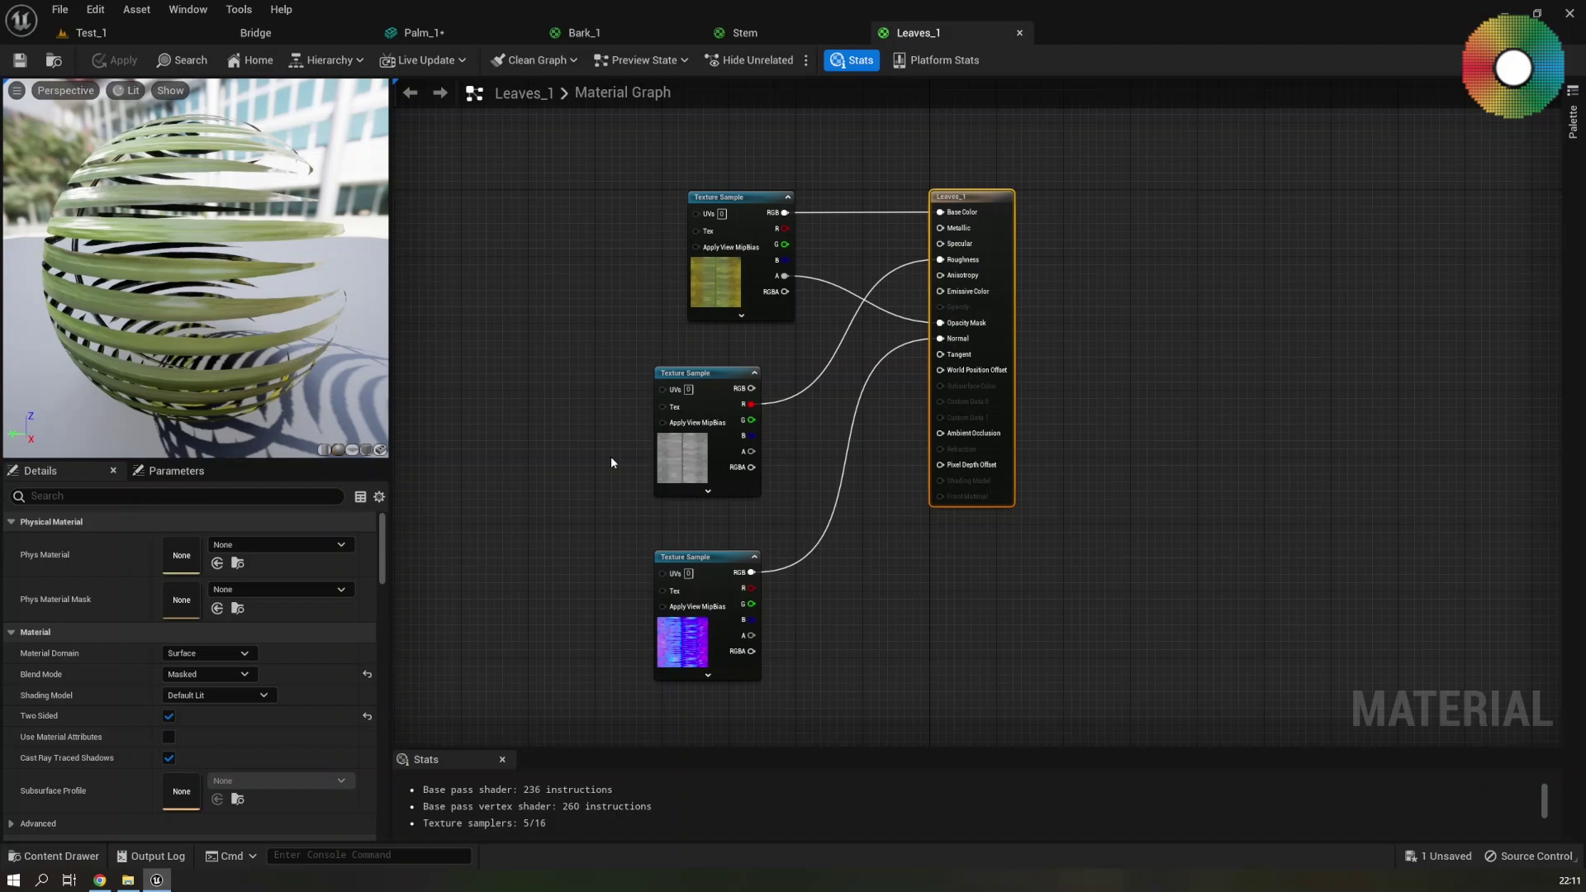
right_click(741, 199)
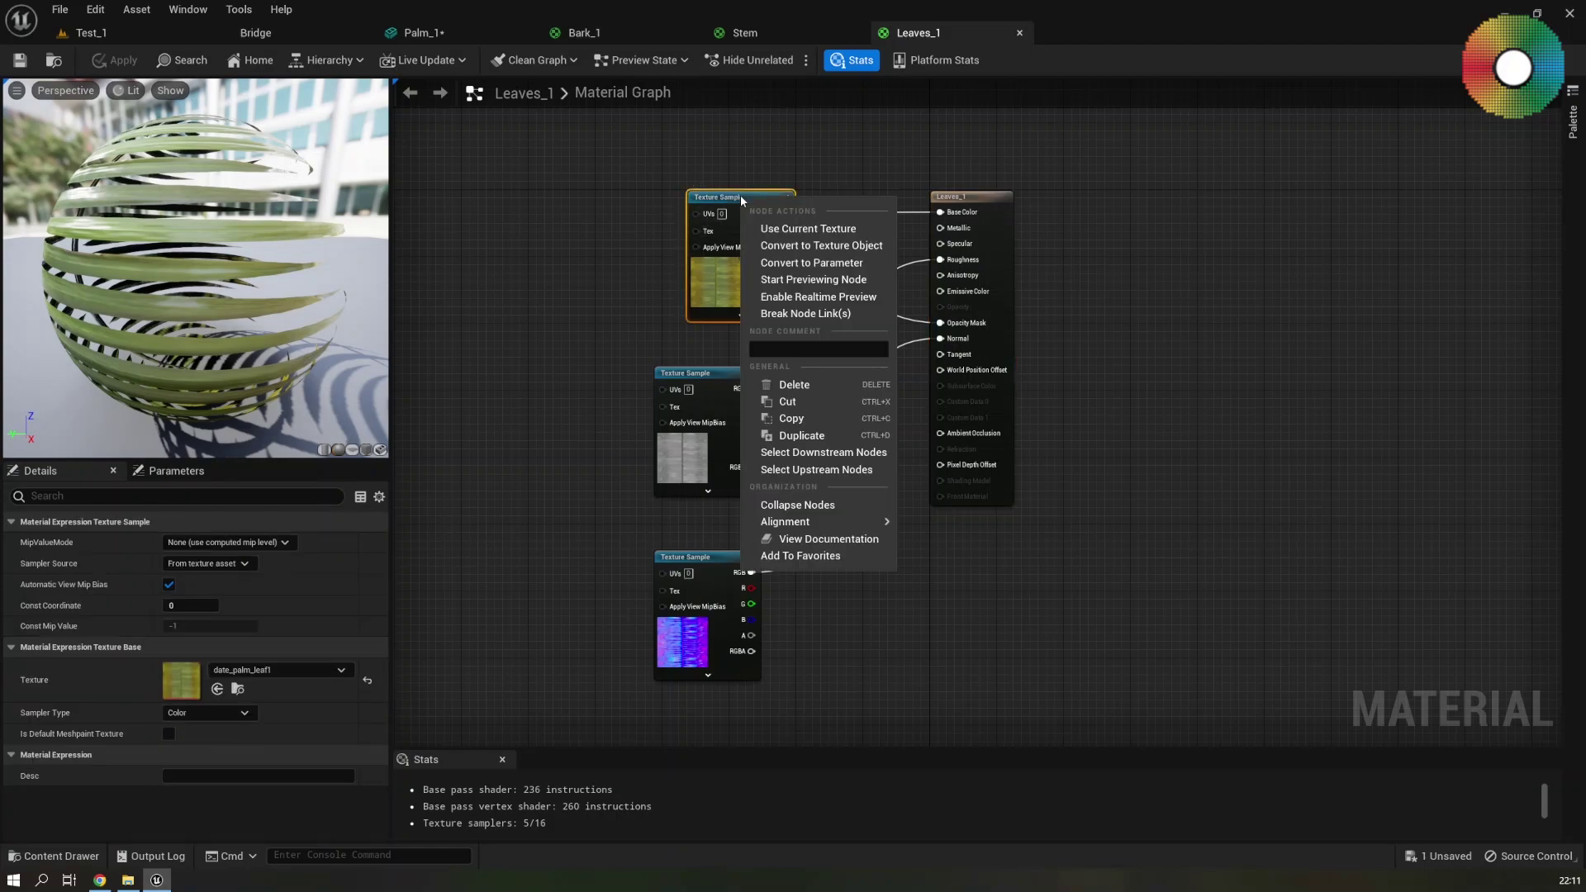
left_click(812, 263)
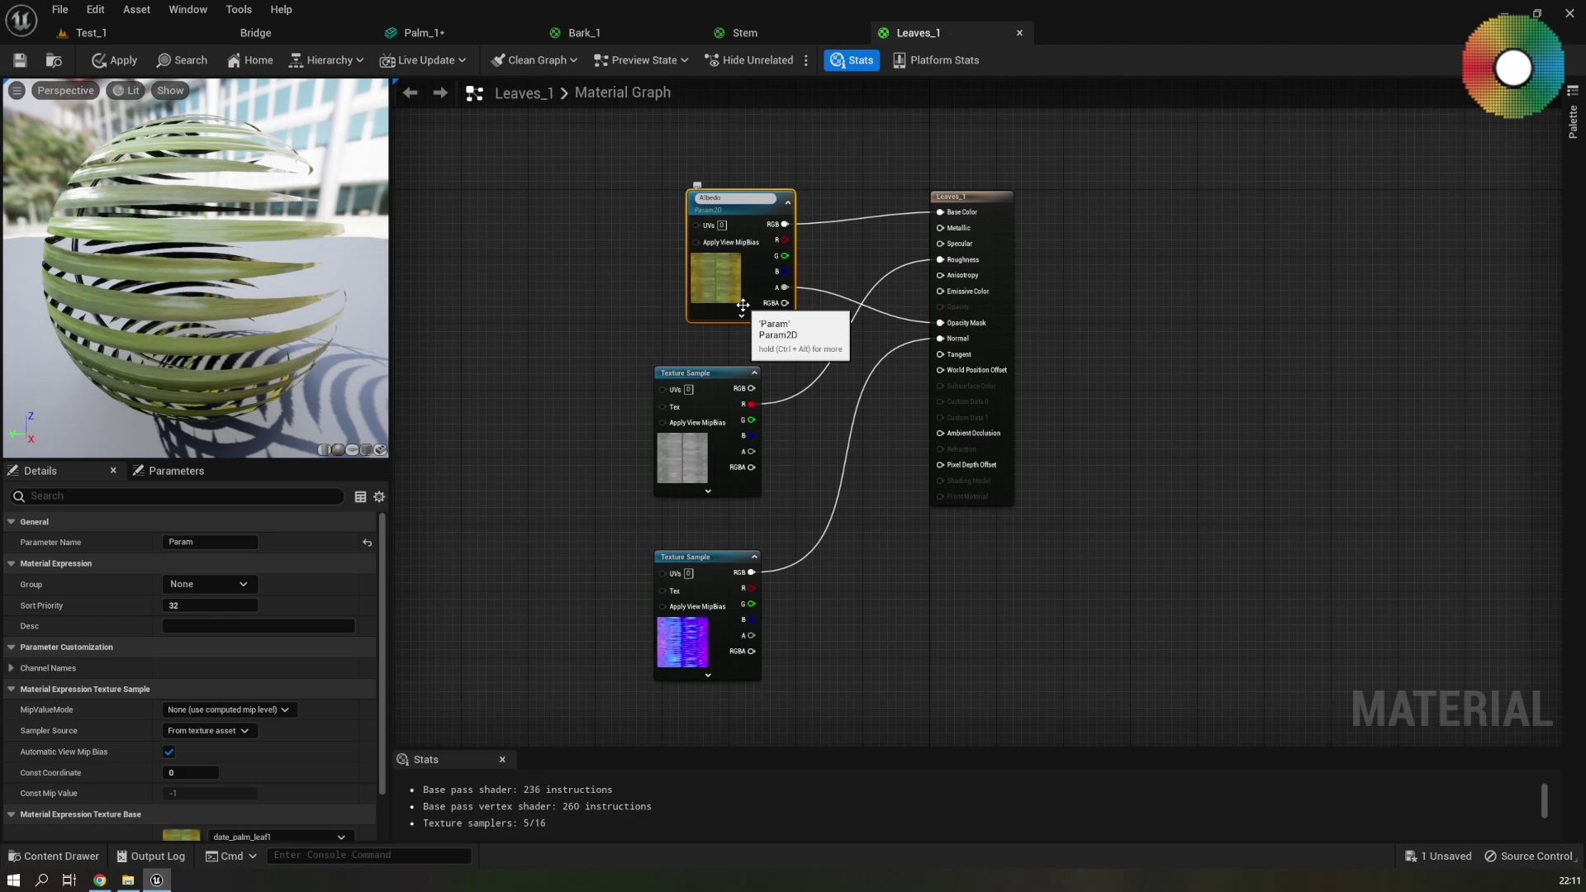
key("Return")
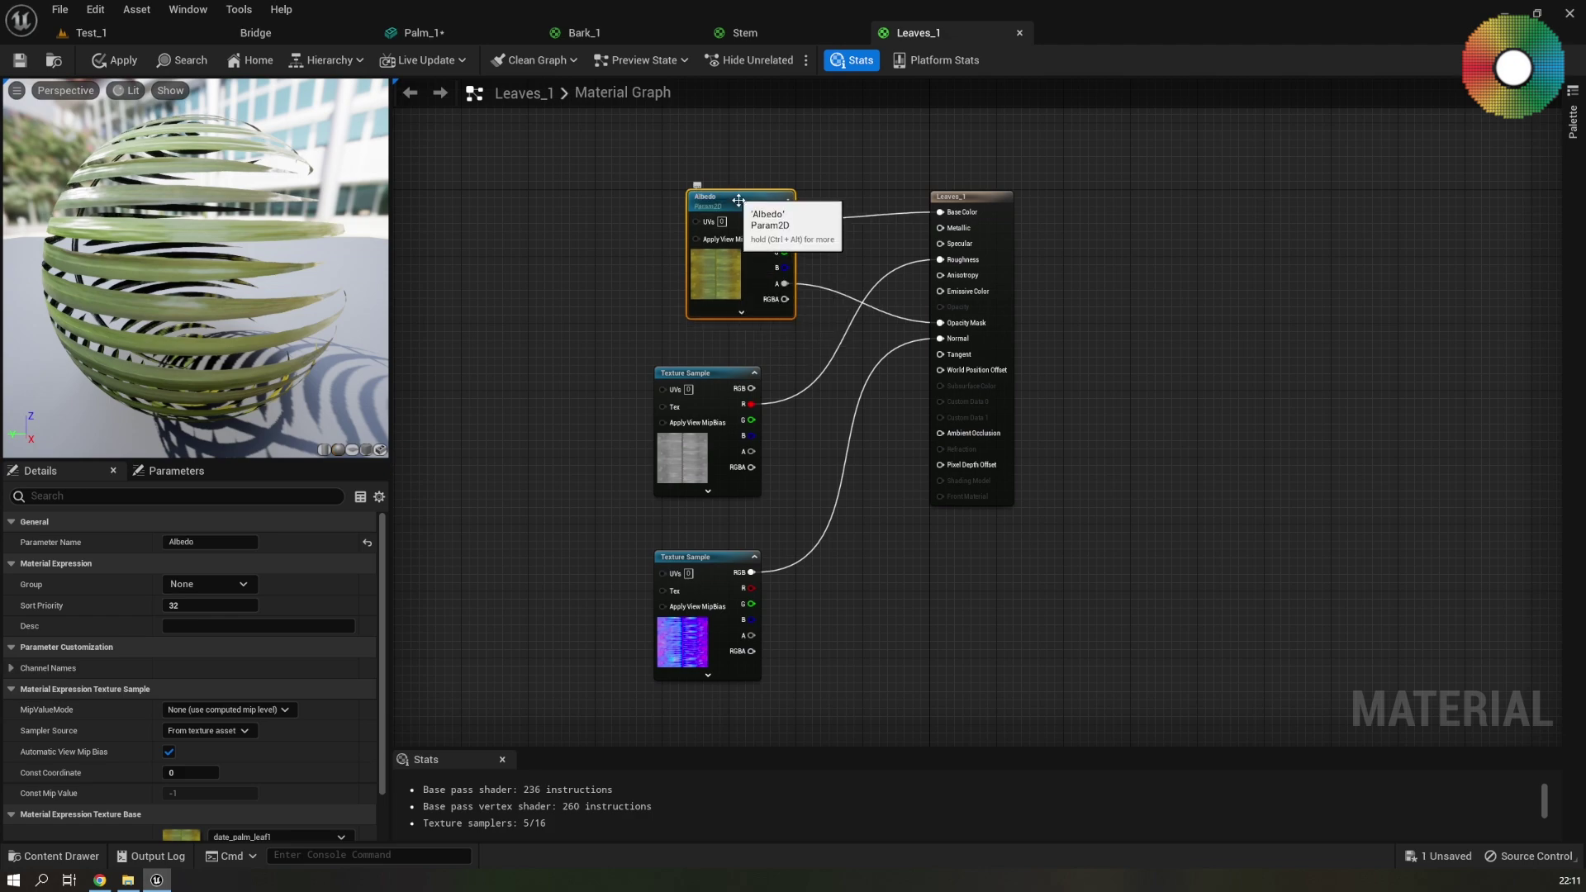
Convert the date_palm_leaf1_Roughness texture sample to a parameter named Roughness
left_click(711, 374)
right_click(711, 374)
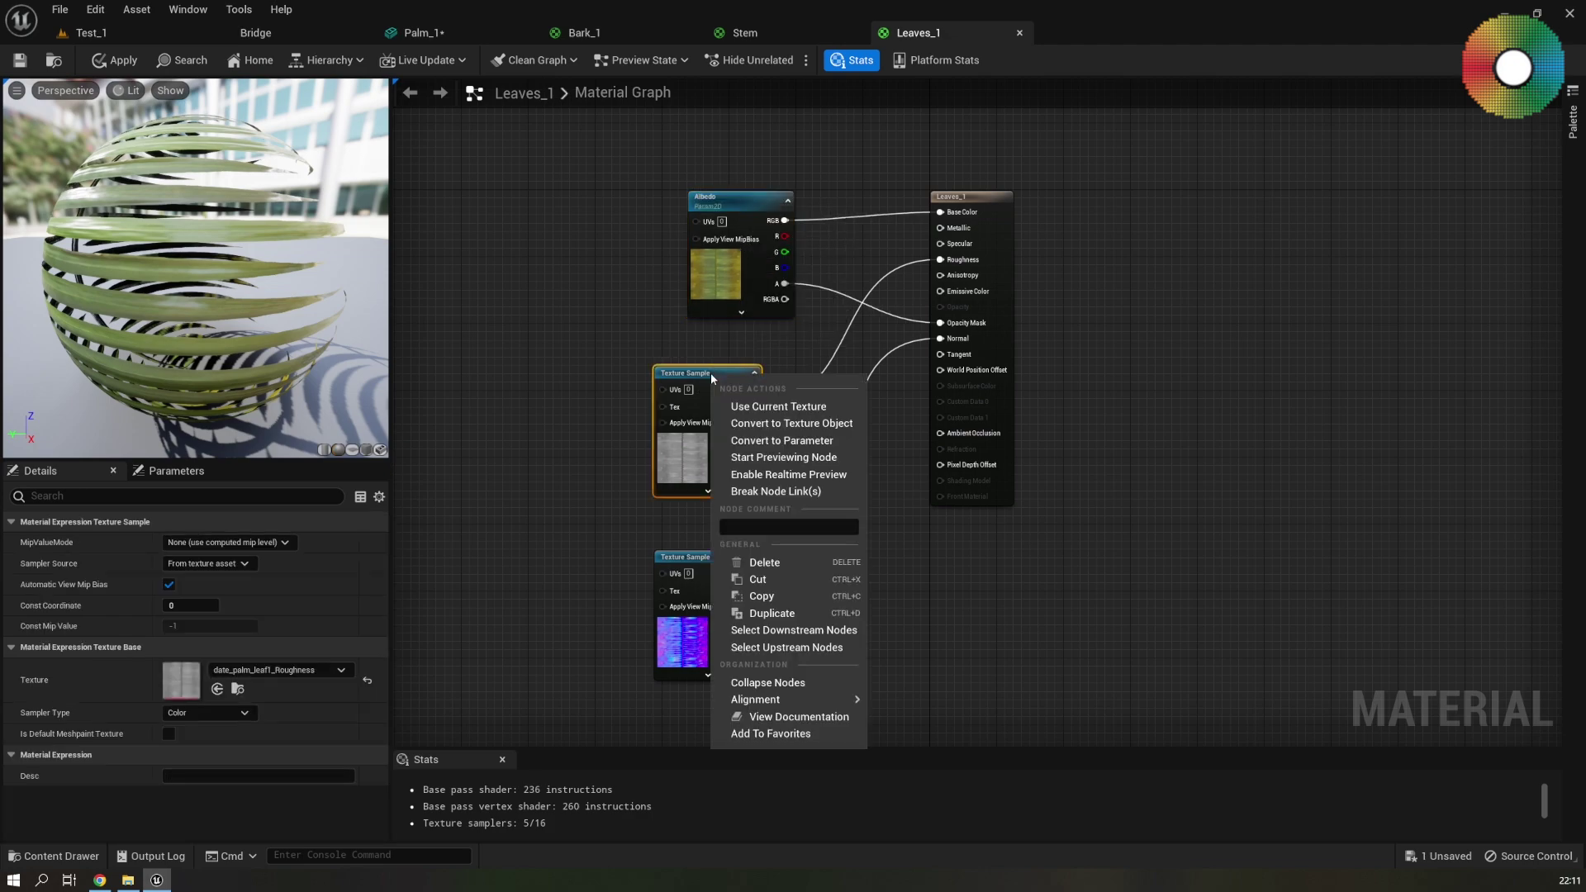
left_click(783, 441)
type("Rough")
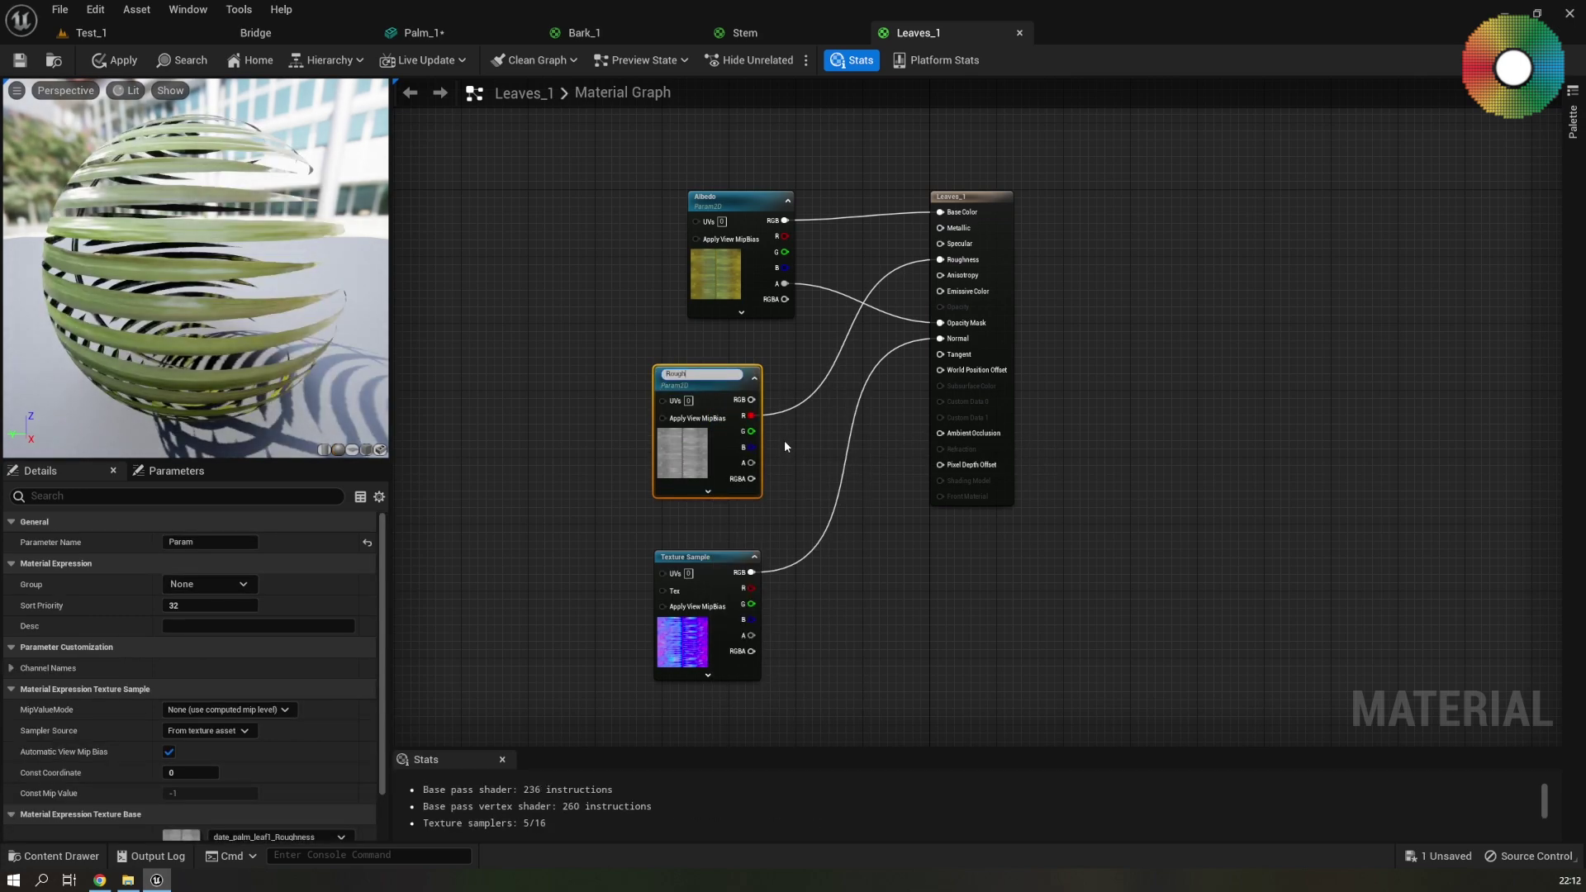
type("ness")
key("Return")
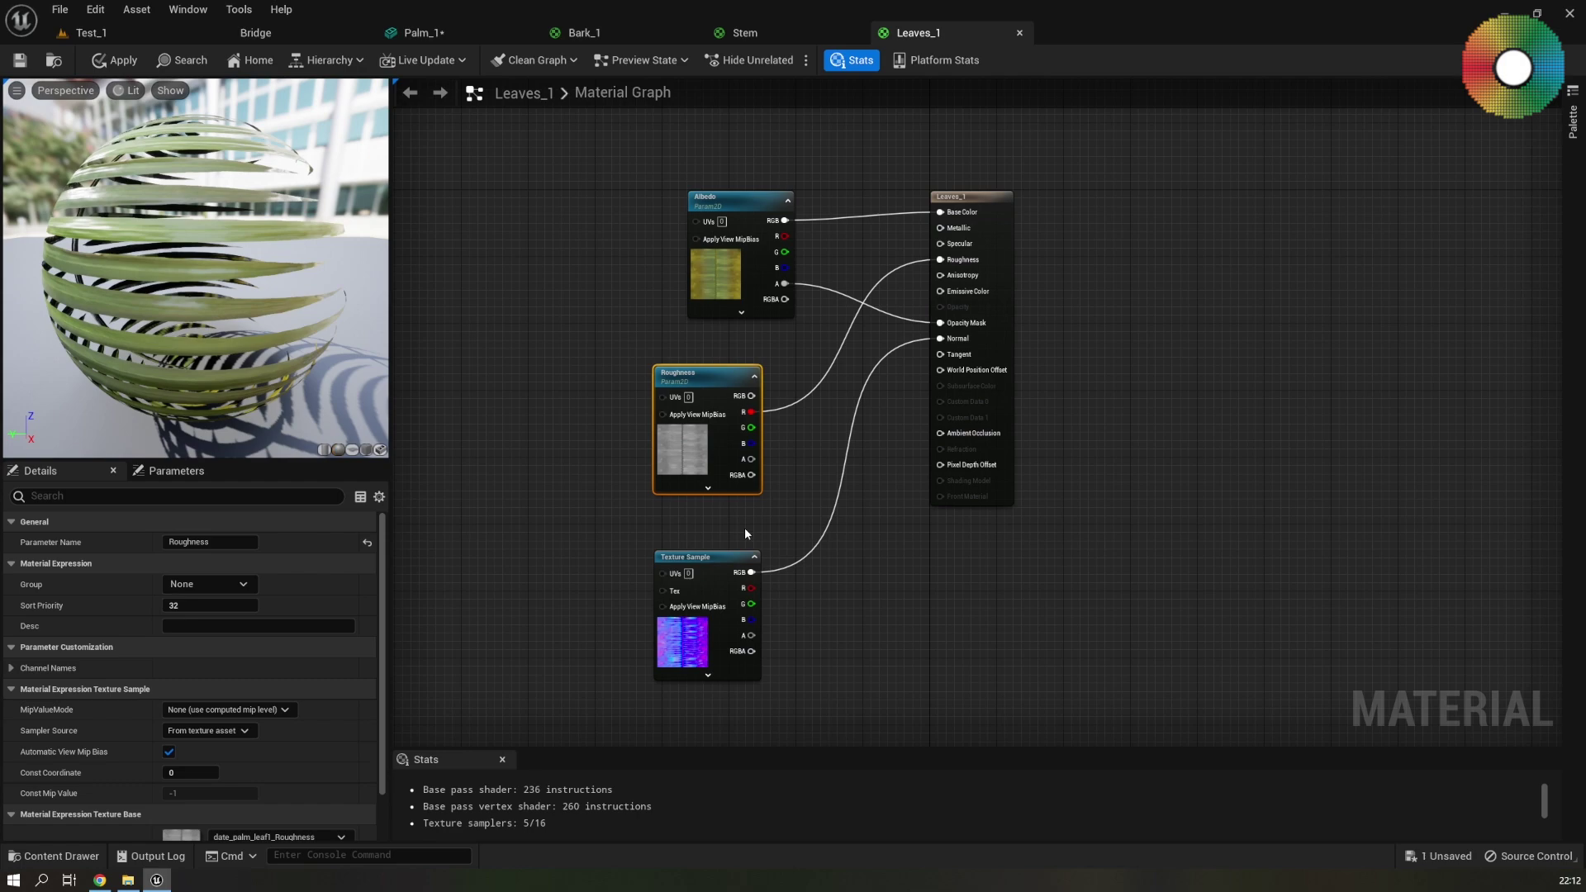
Convert the date_palm_leaf1_Normal texture sample to a parameter named Normal
right_click(727, 558)
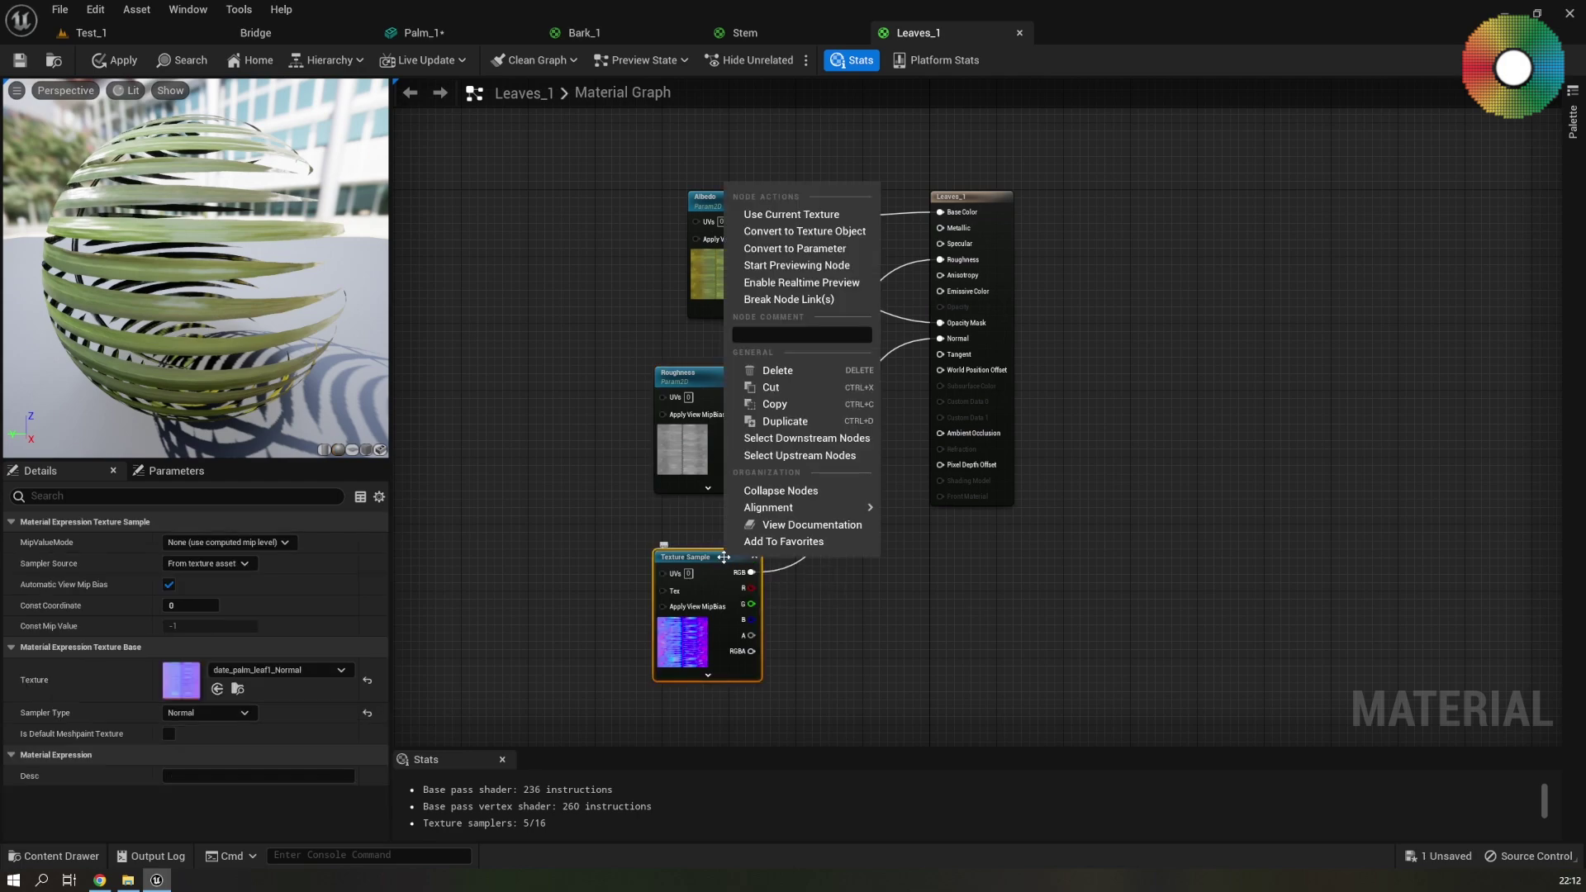
left_click(803, 250)
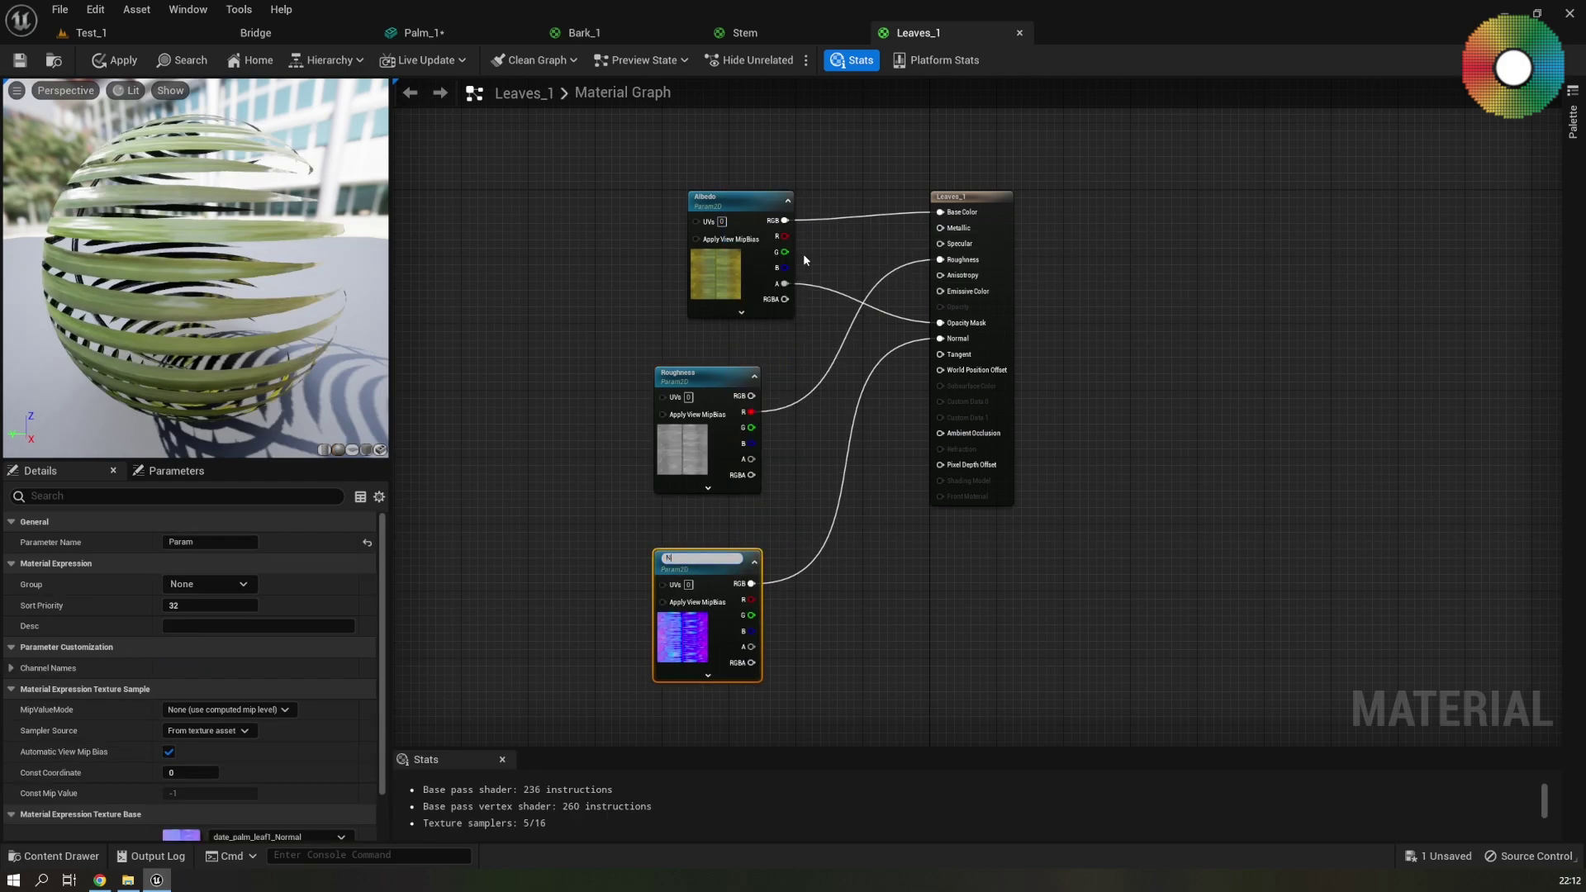
key("Return")
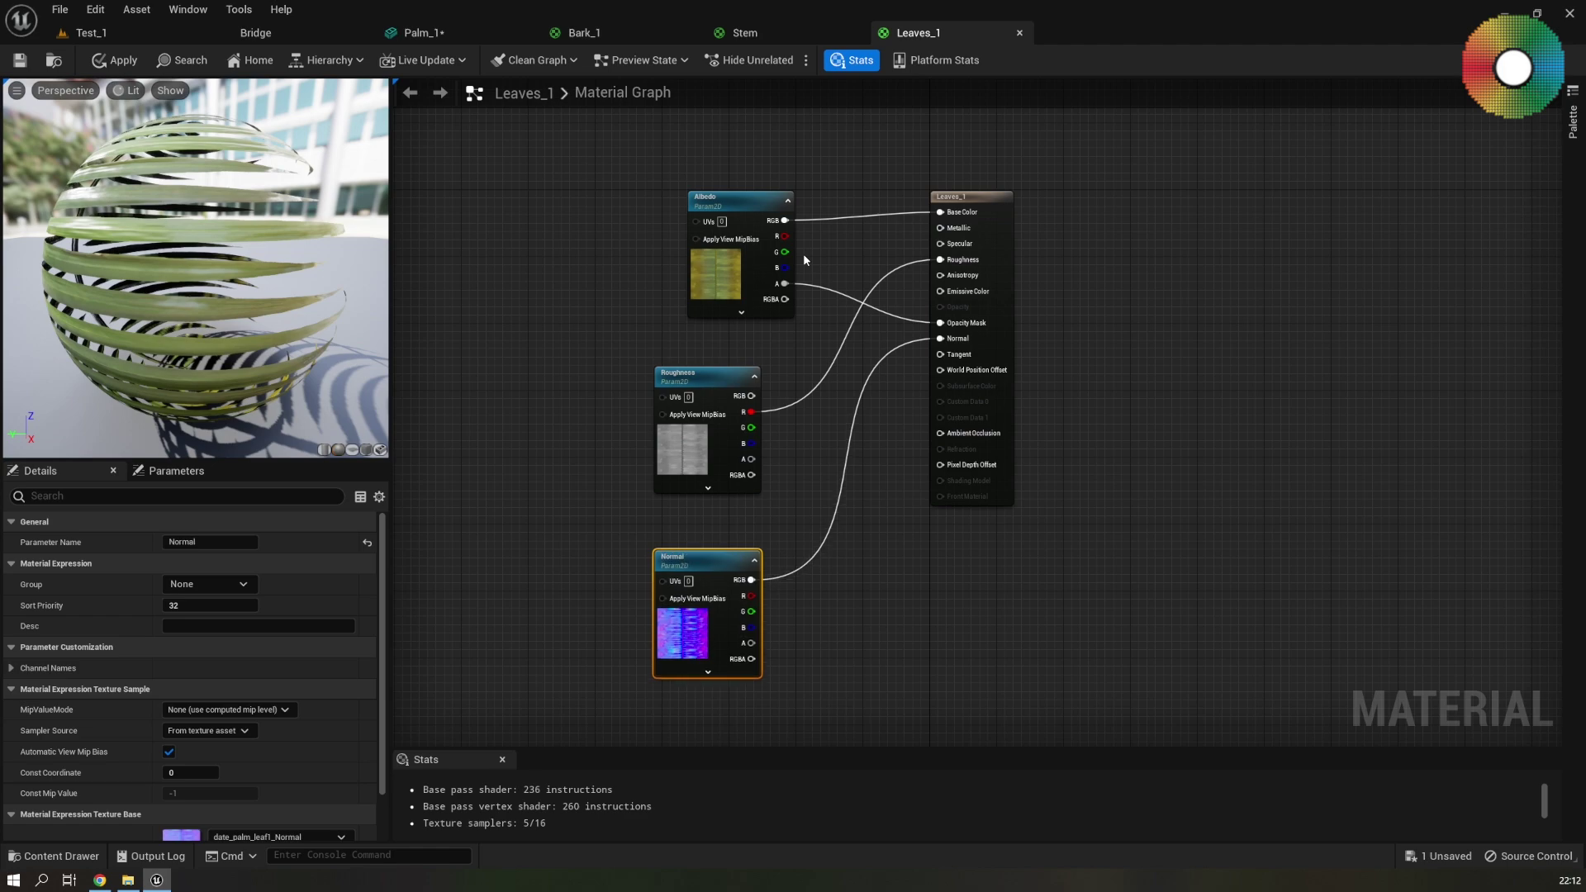
Return to the Palm_1 mesh and create a material instance of Leaves_1 named MI_Leaves_1 in the Trees folder
left_click(443, 35)
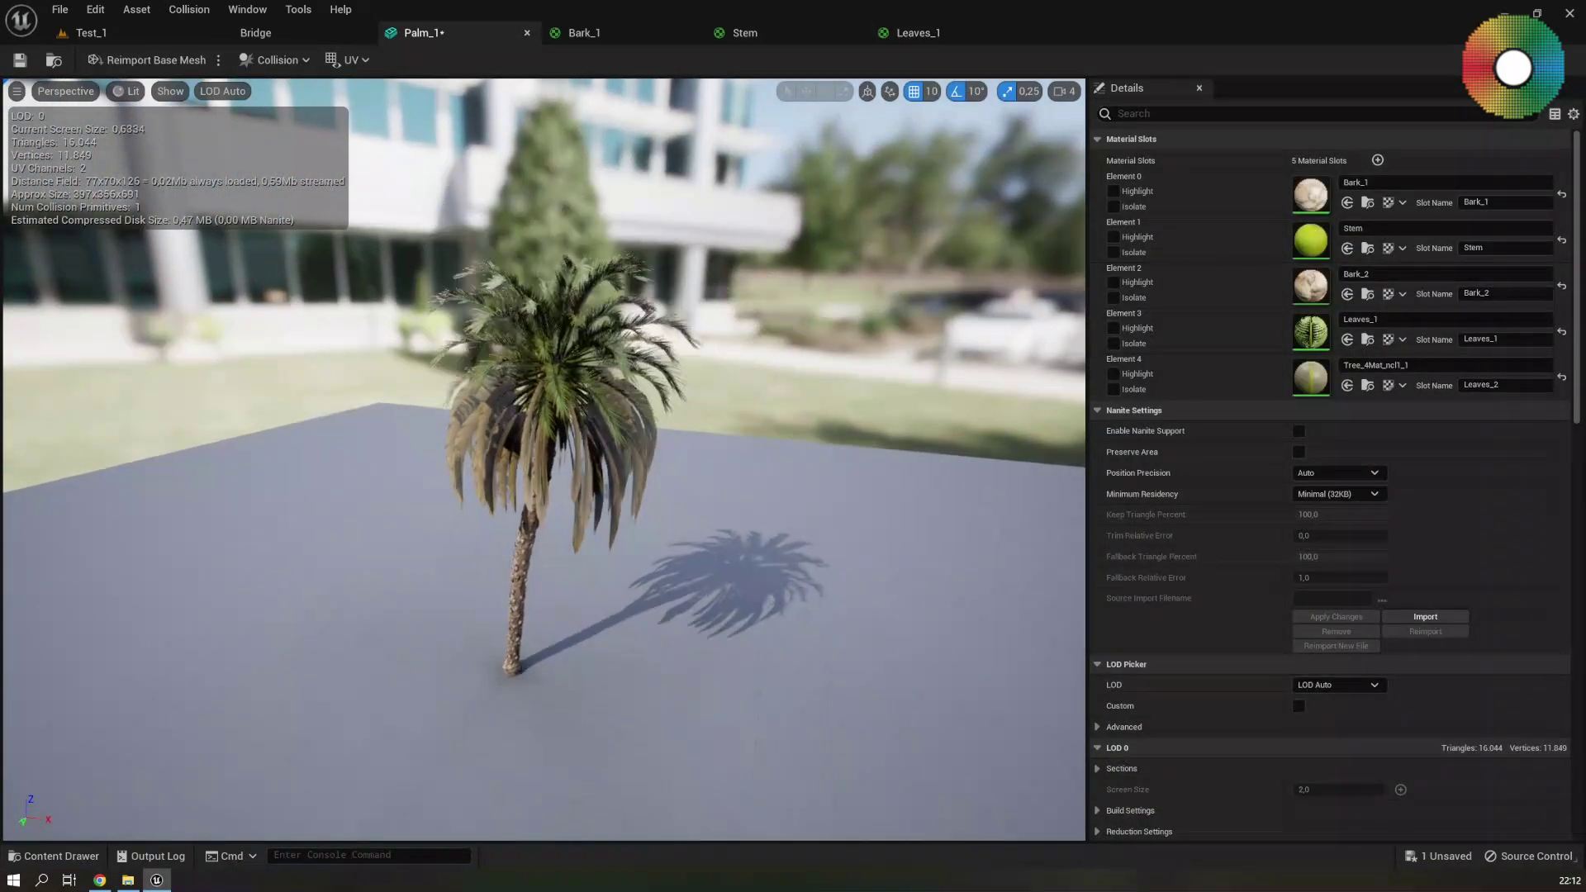
key("s")
right_click_drag(788, 604, 787, 570)
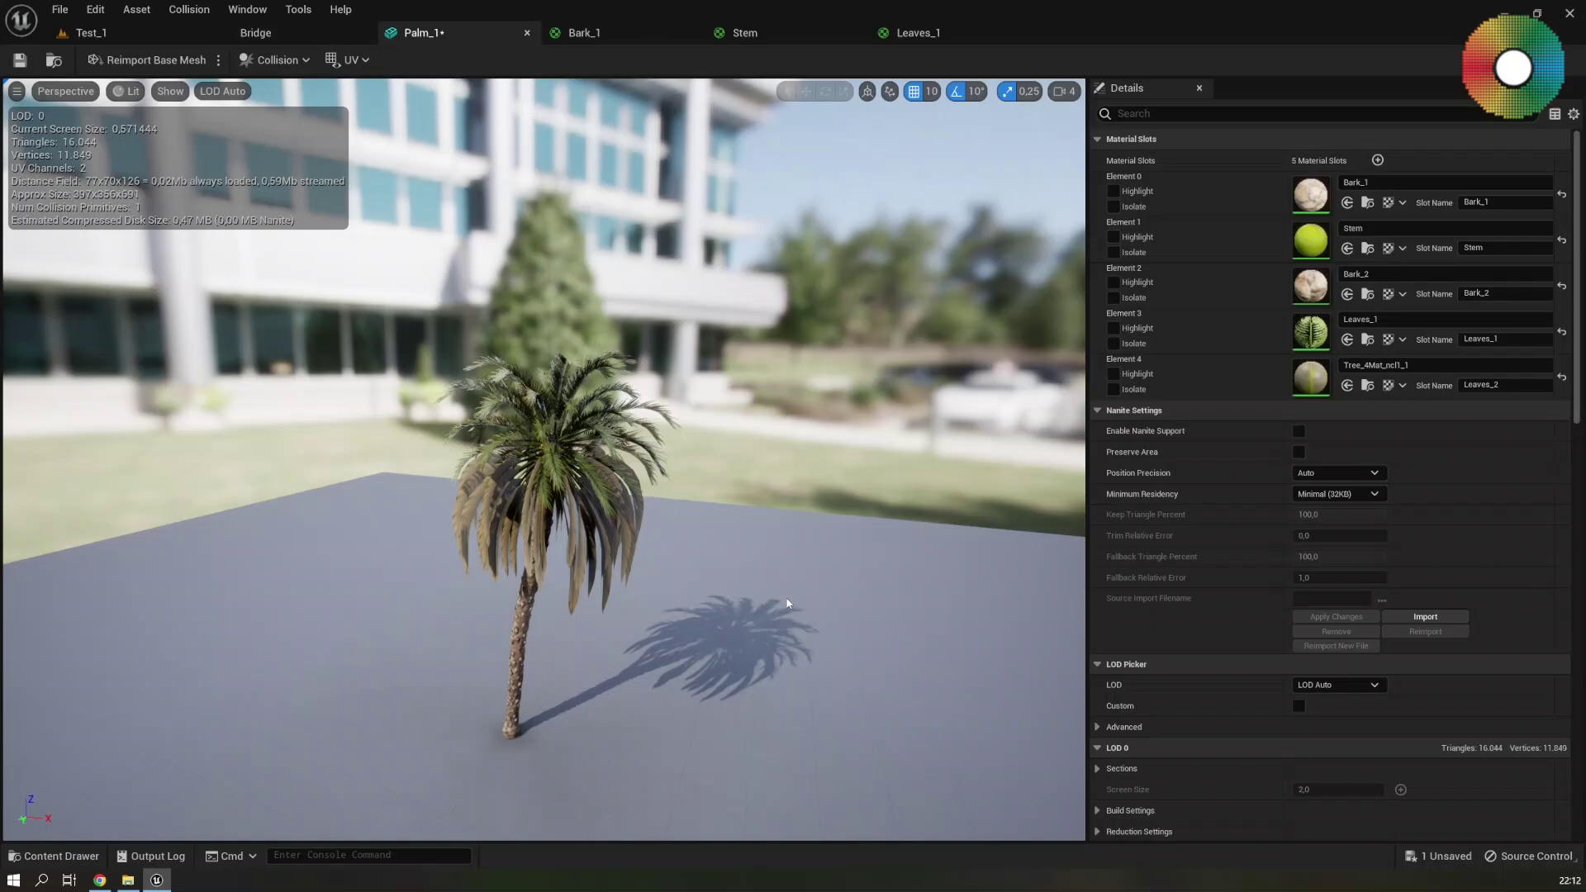
key("ctrl+space")
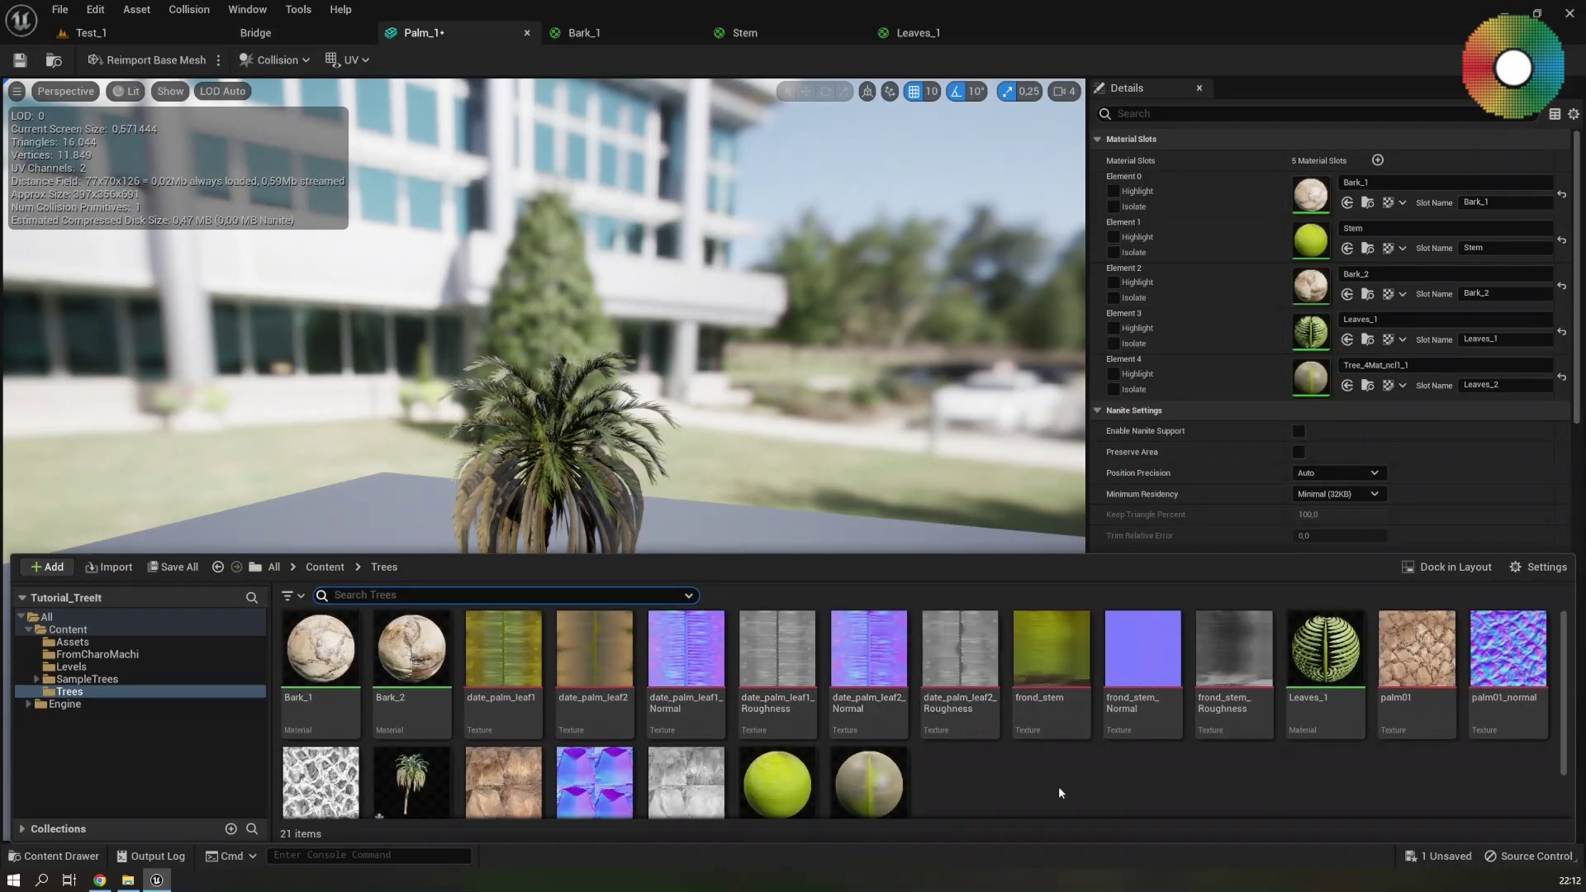
scroll(1059, 785, "down", 1)
left_click(1327, 686)
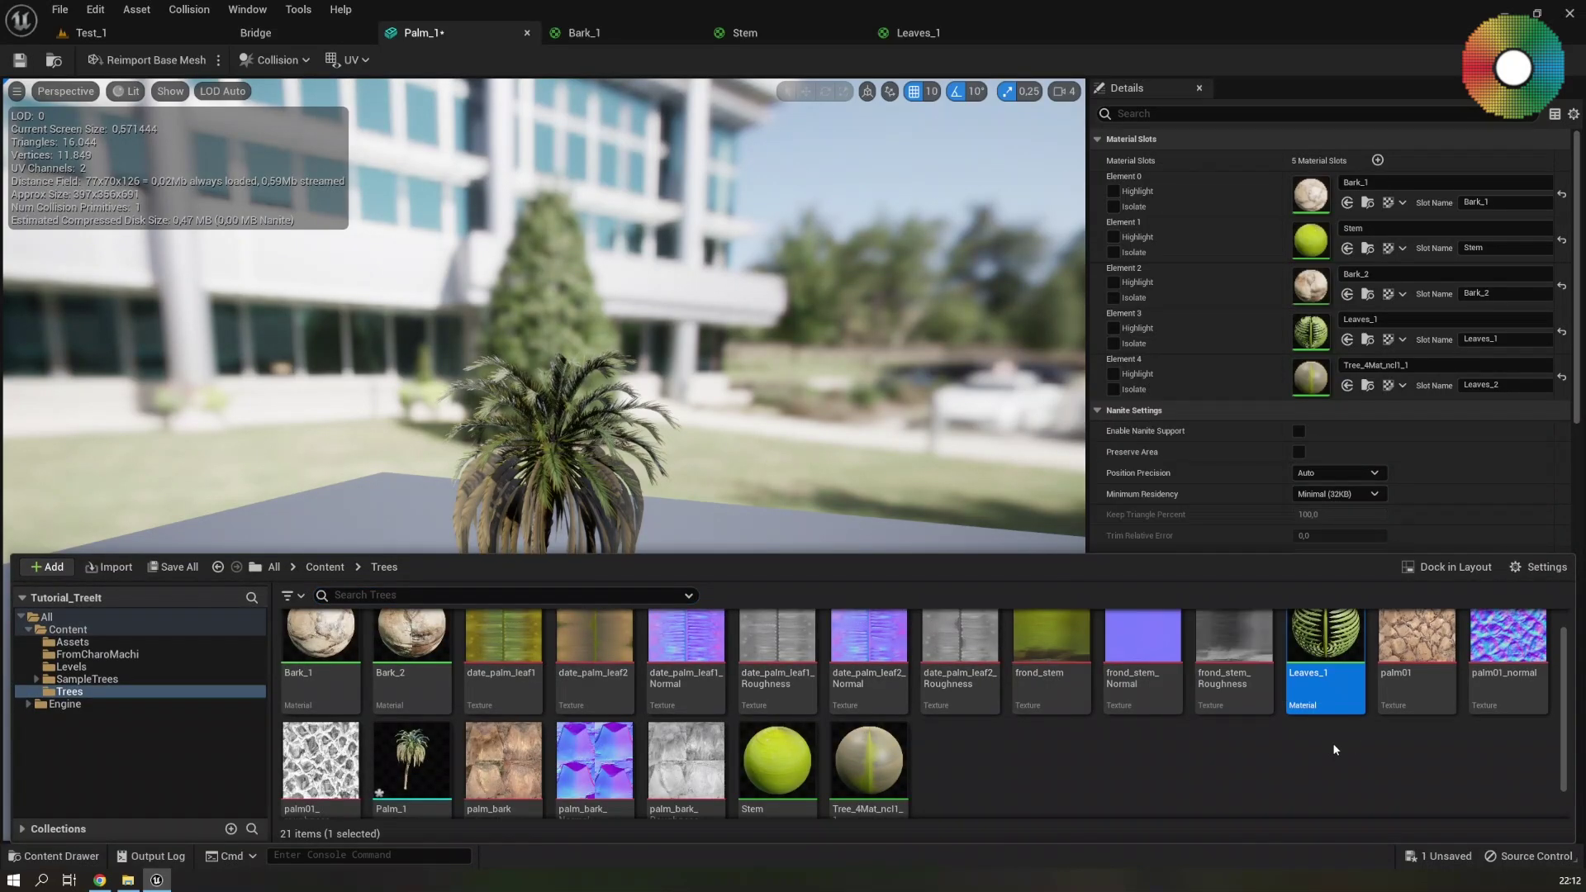
scroll(1337, 771, "up", 1)
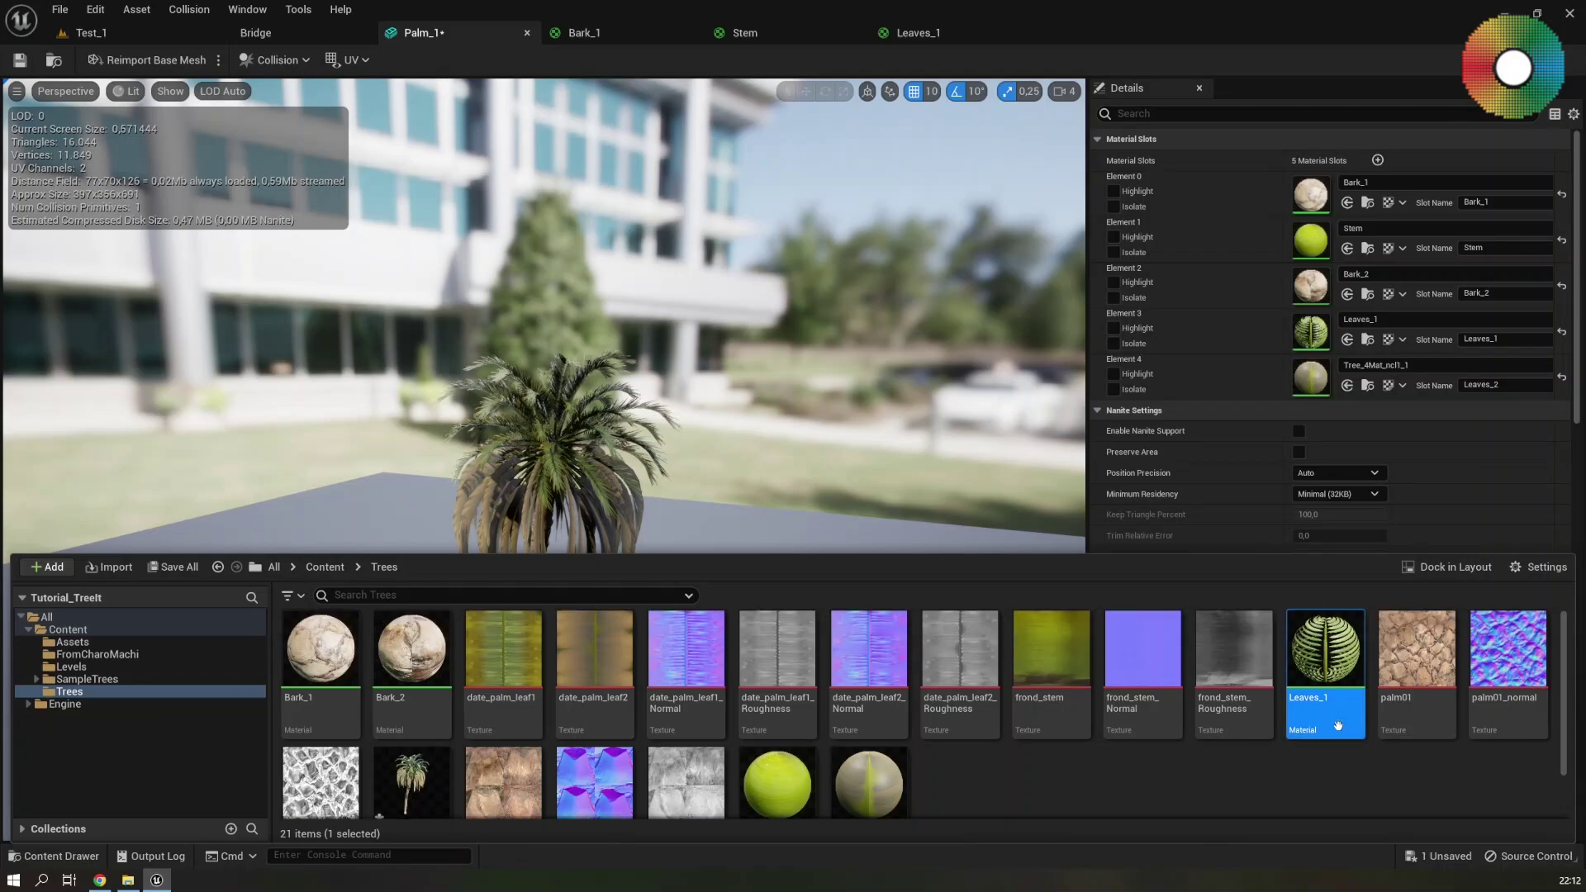
right_click(1327, 652)
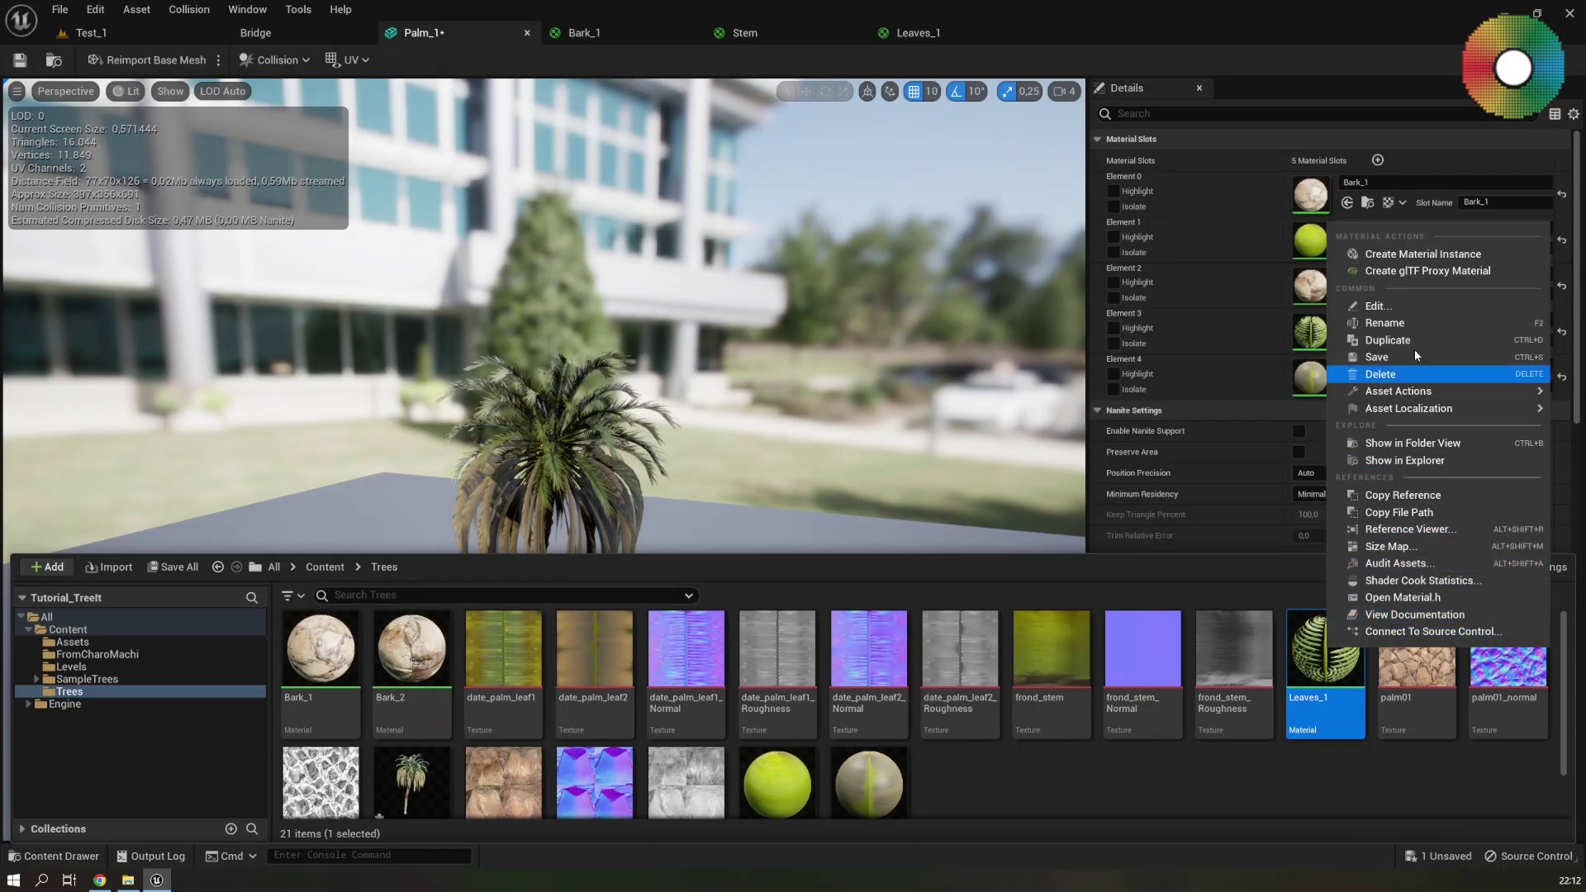
left_click(1443, 256)
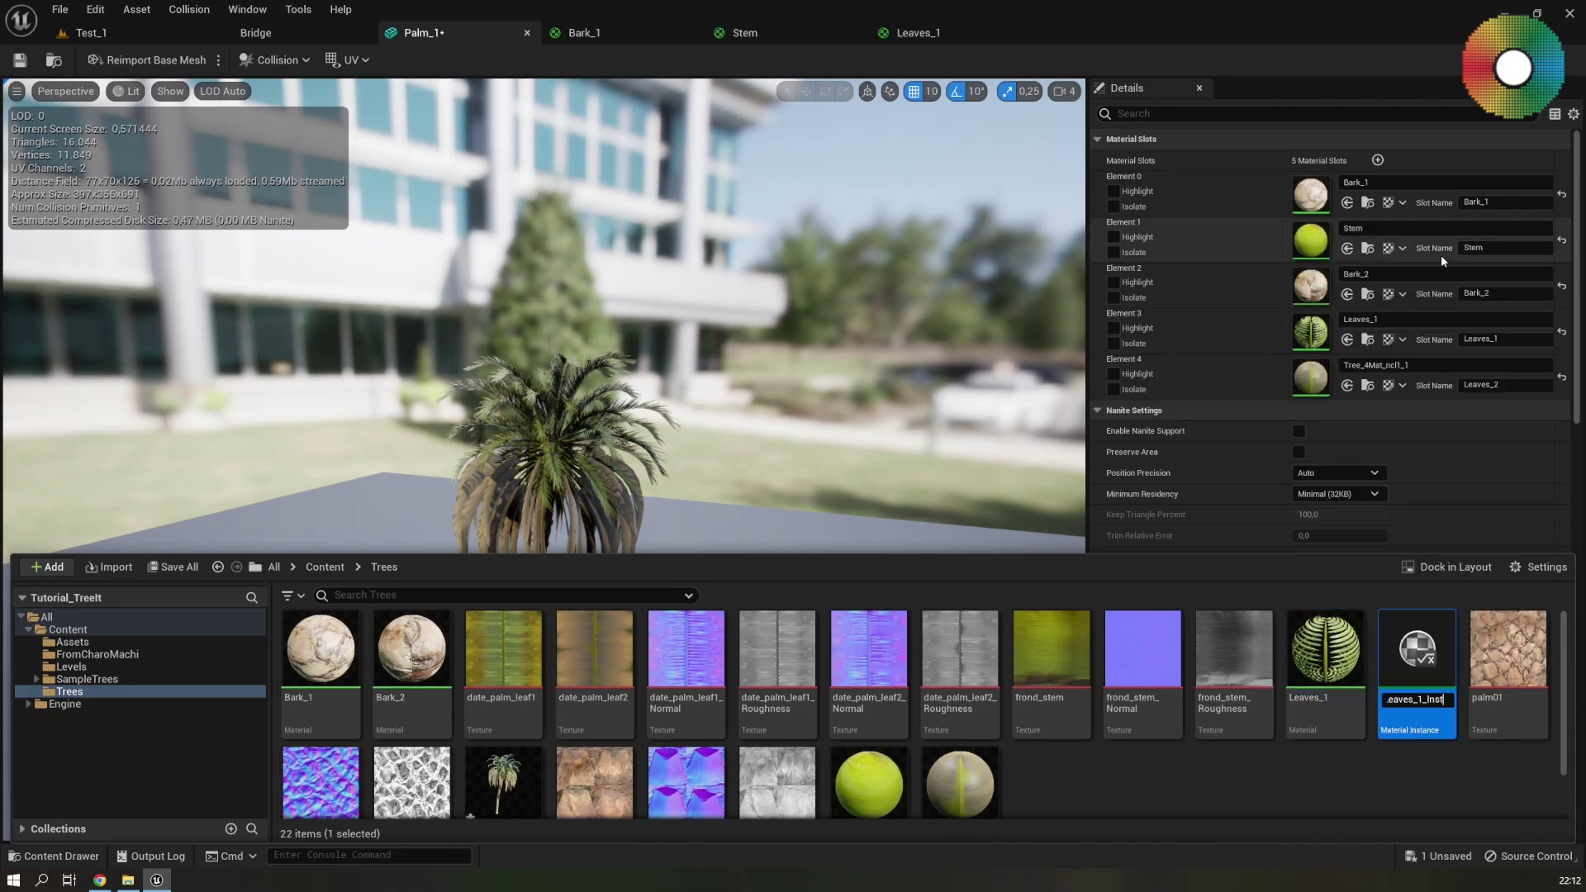
key("BackSpace")
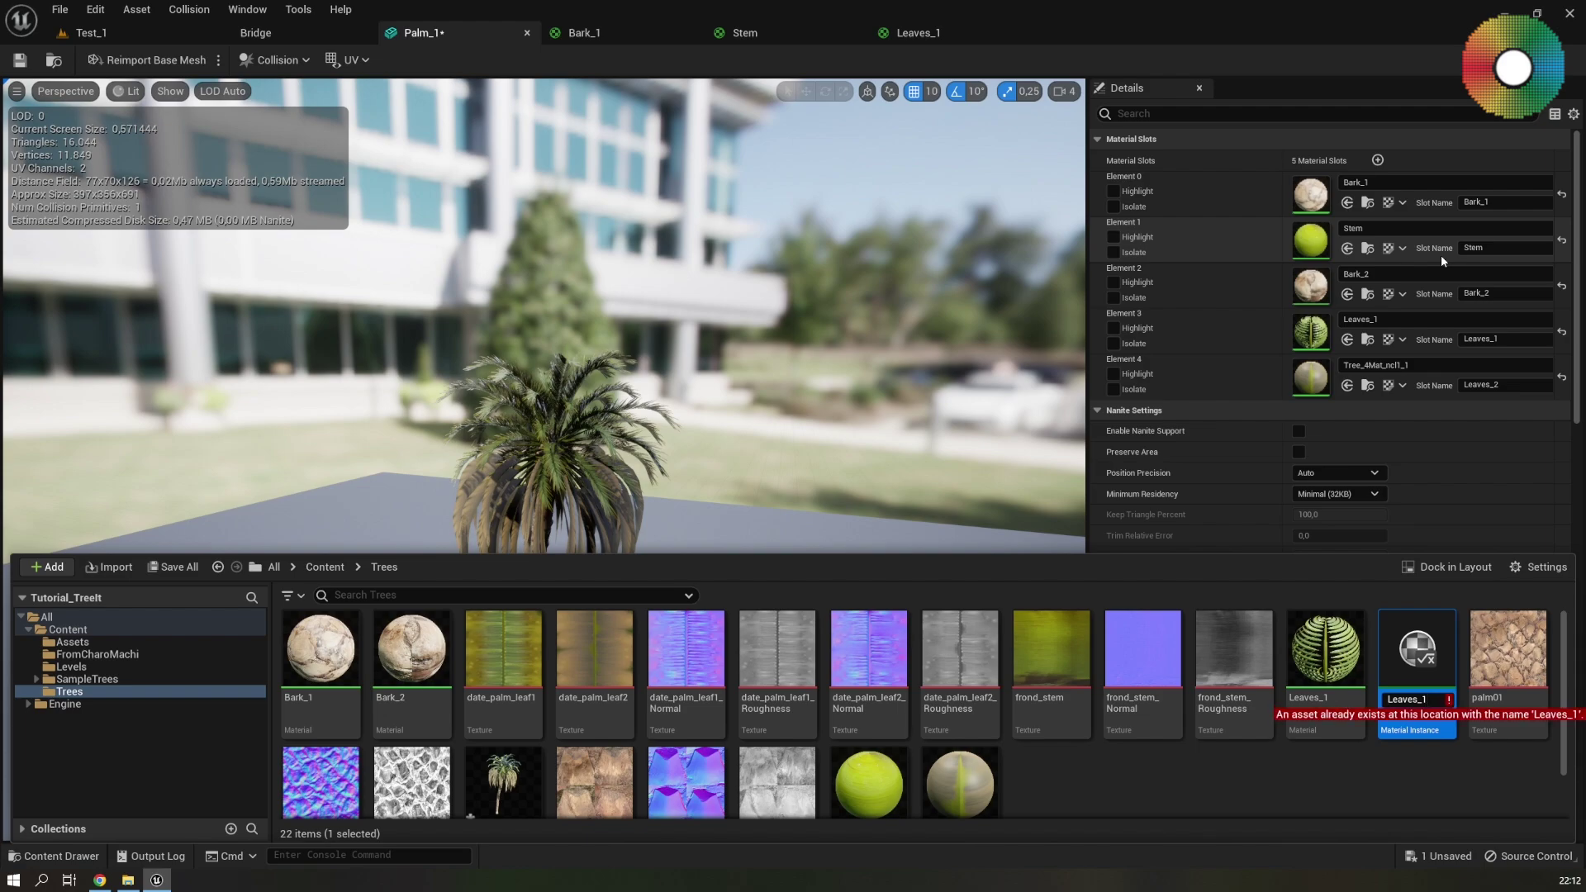
type("MI_")
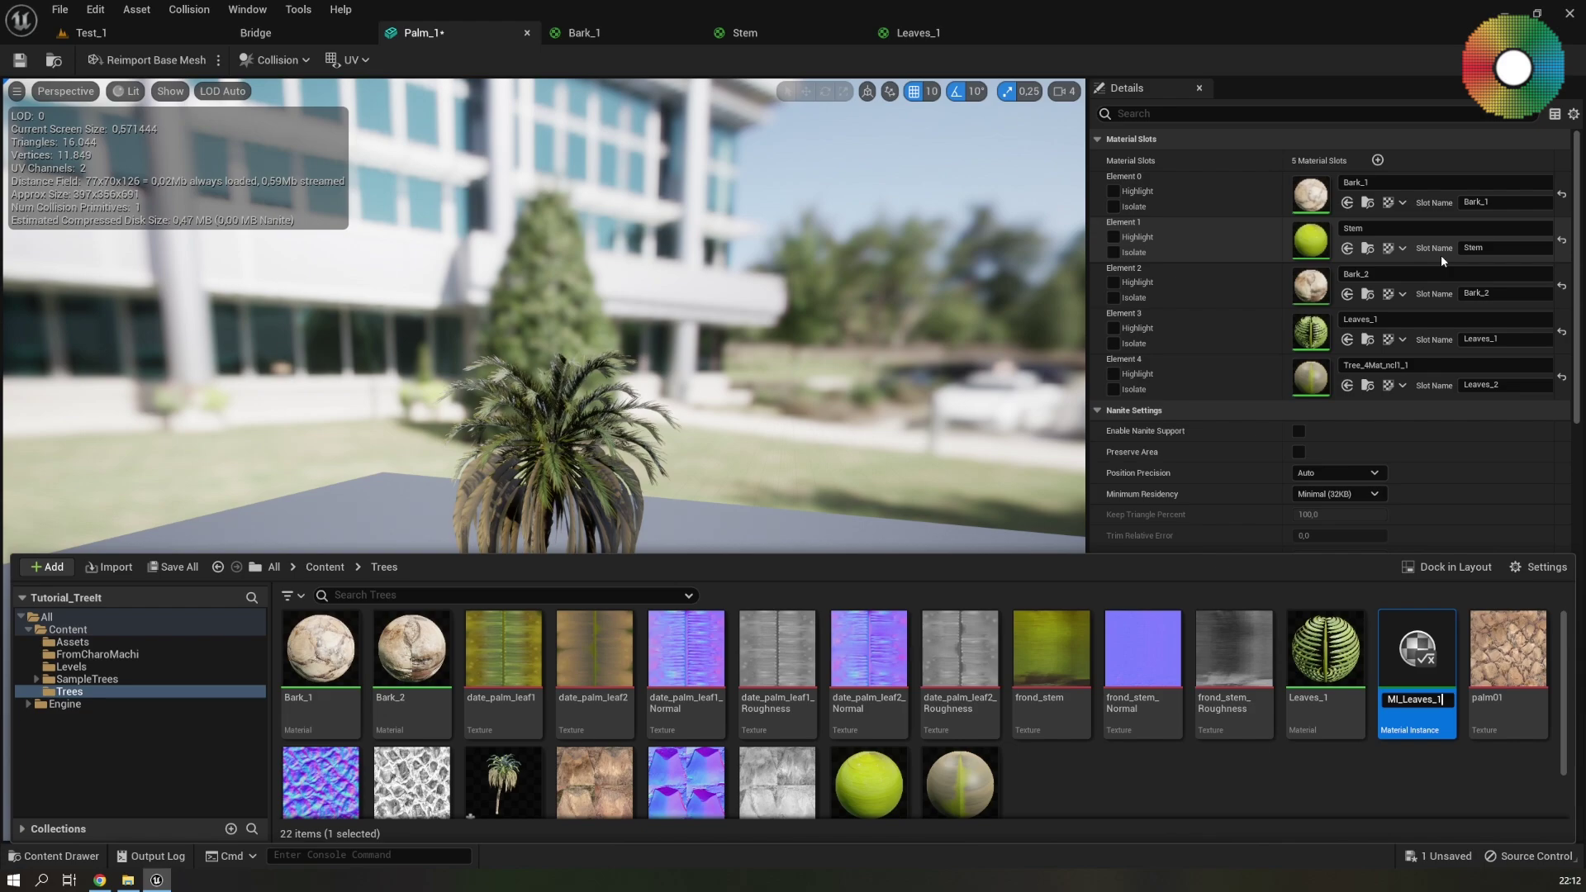
key("Return")
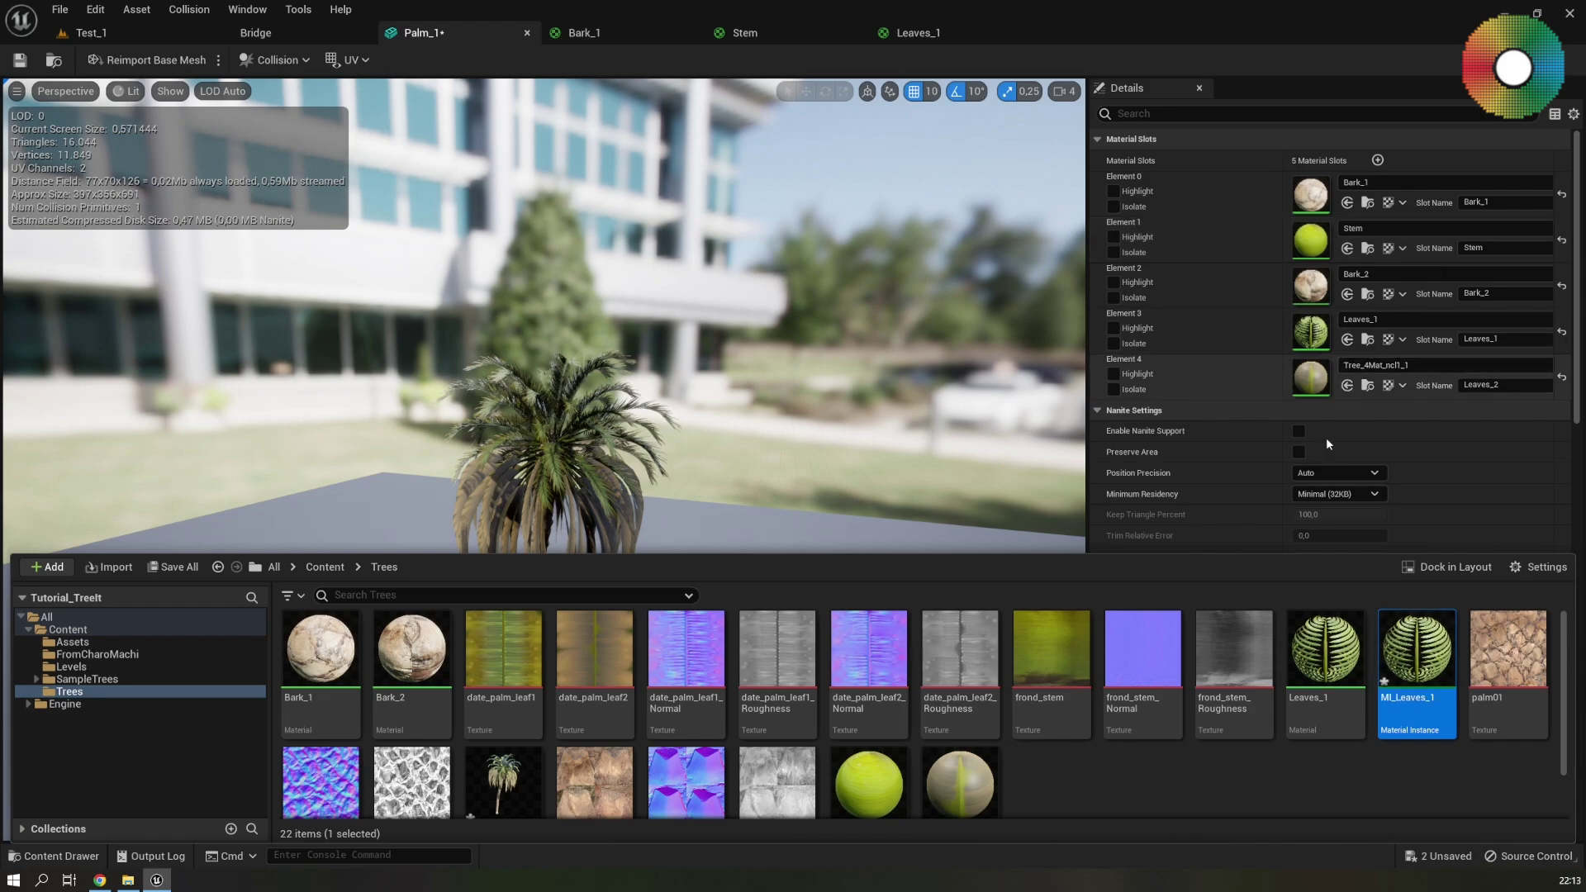
Create a second material instance of Leaves_1 and name it MI_Leaves_2
left_click(1338, 709)
right_click(1317, 724)
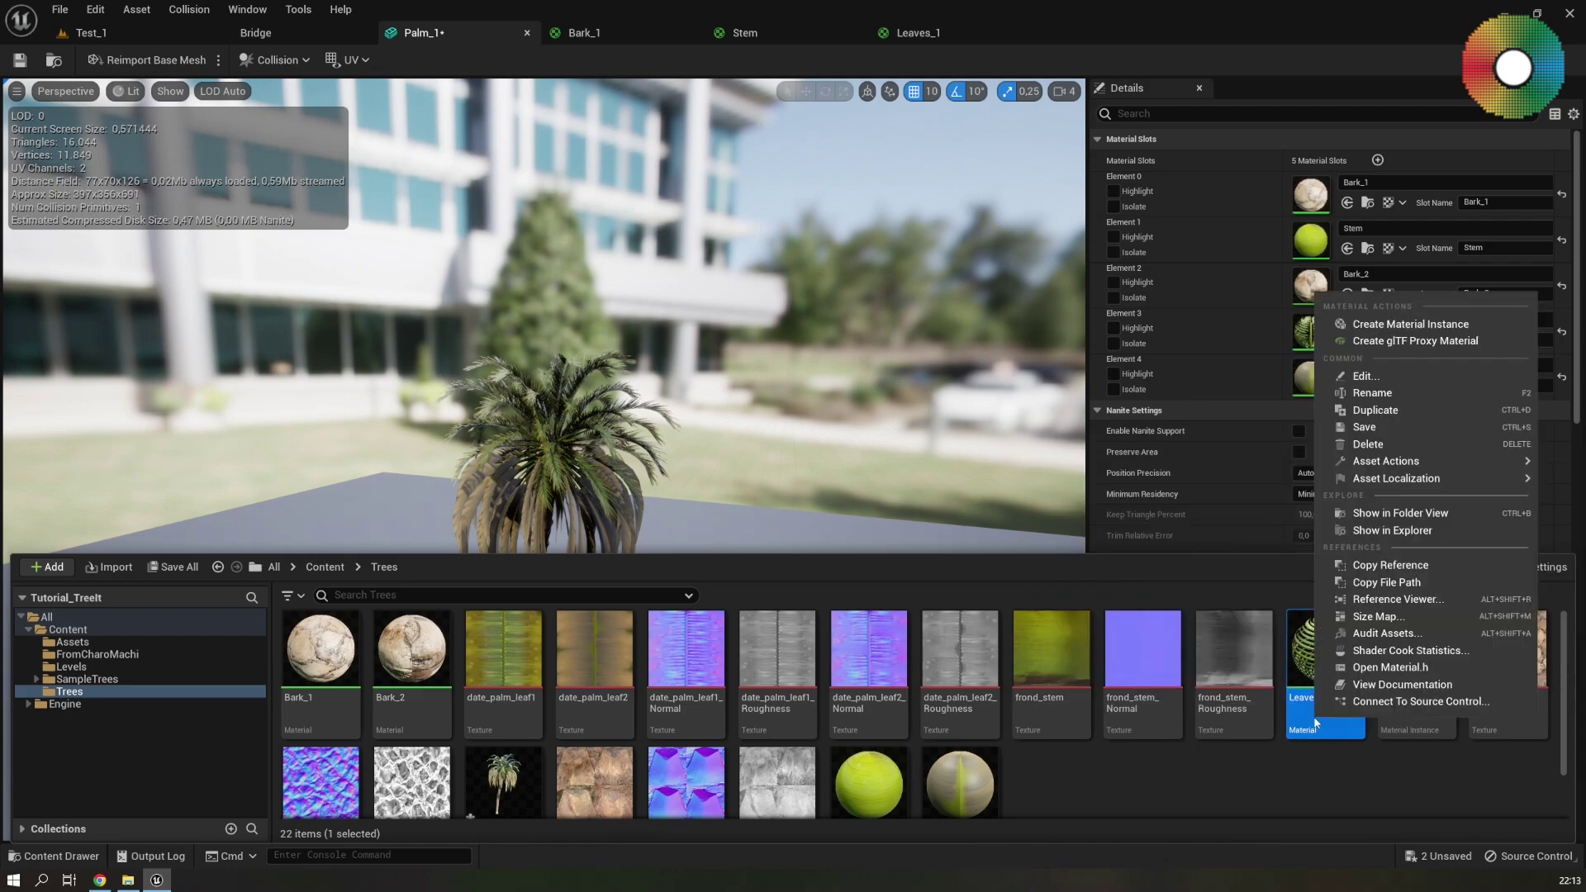
left_click(1401, 324)
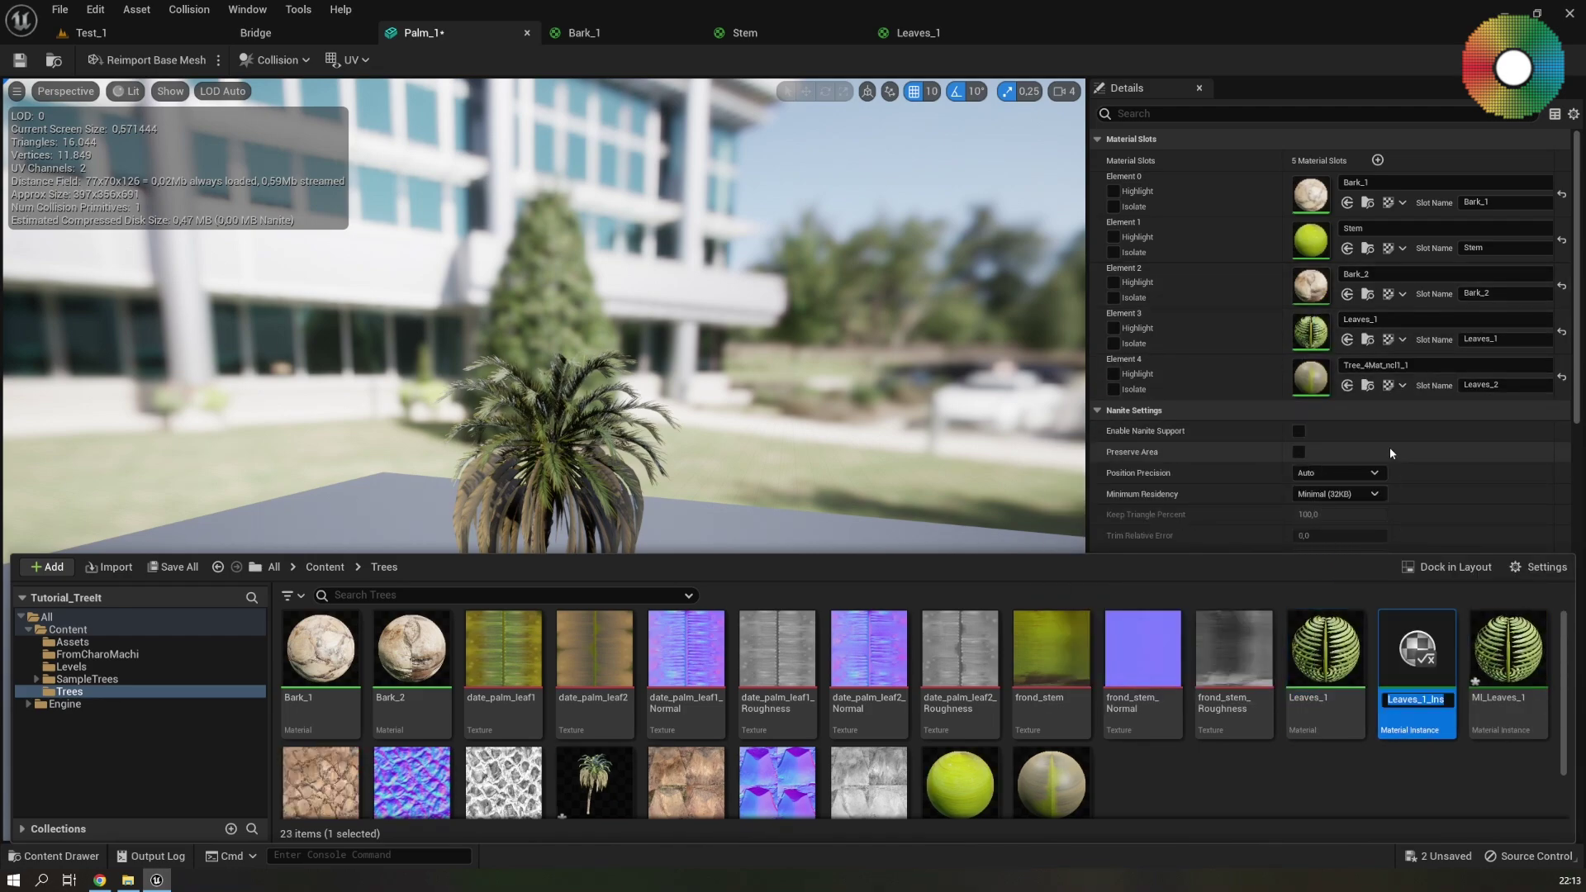
key("Return")
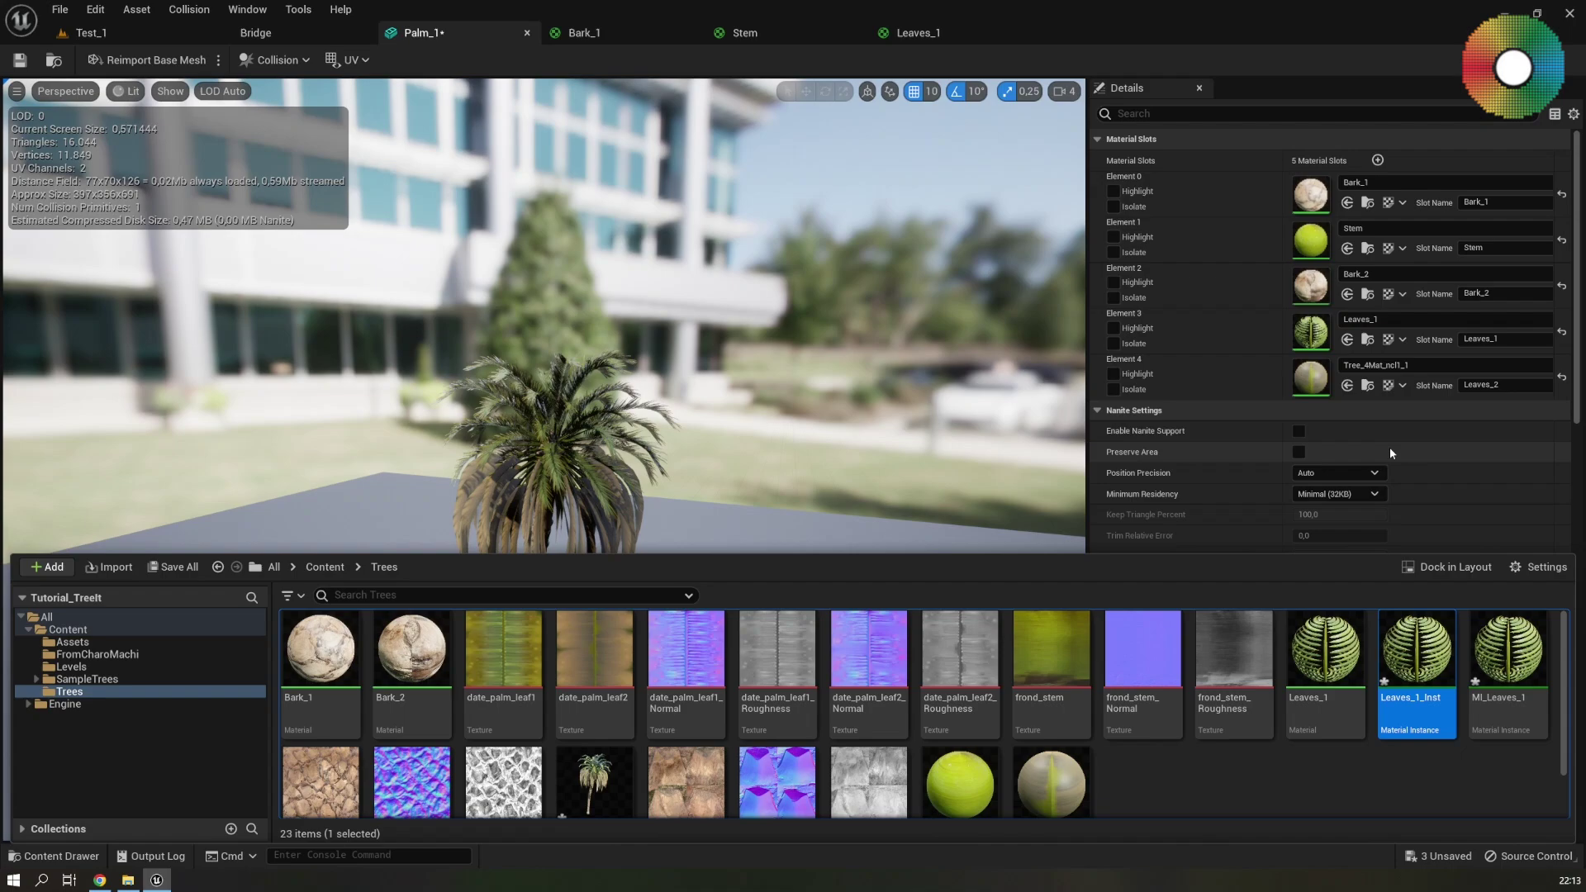
left_click(1432, 731)
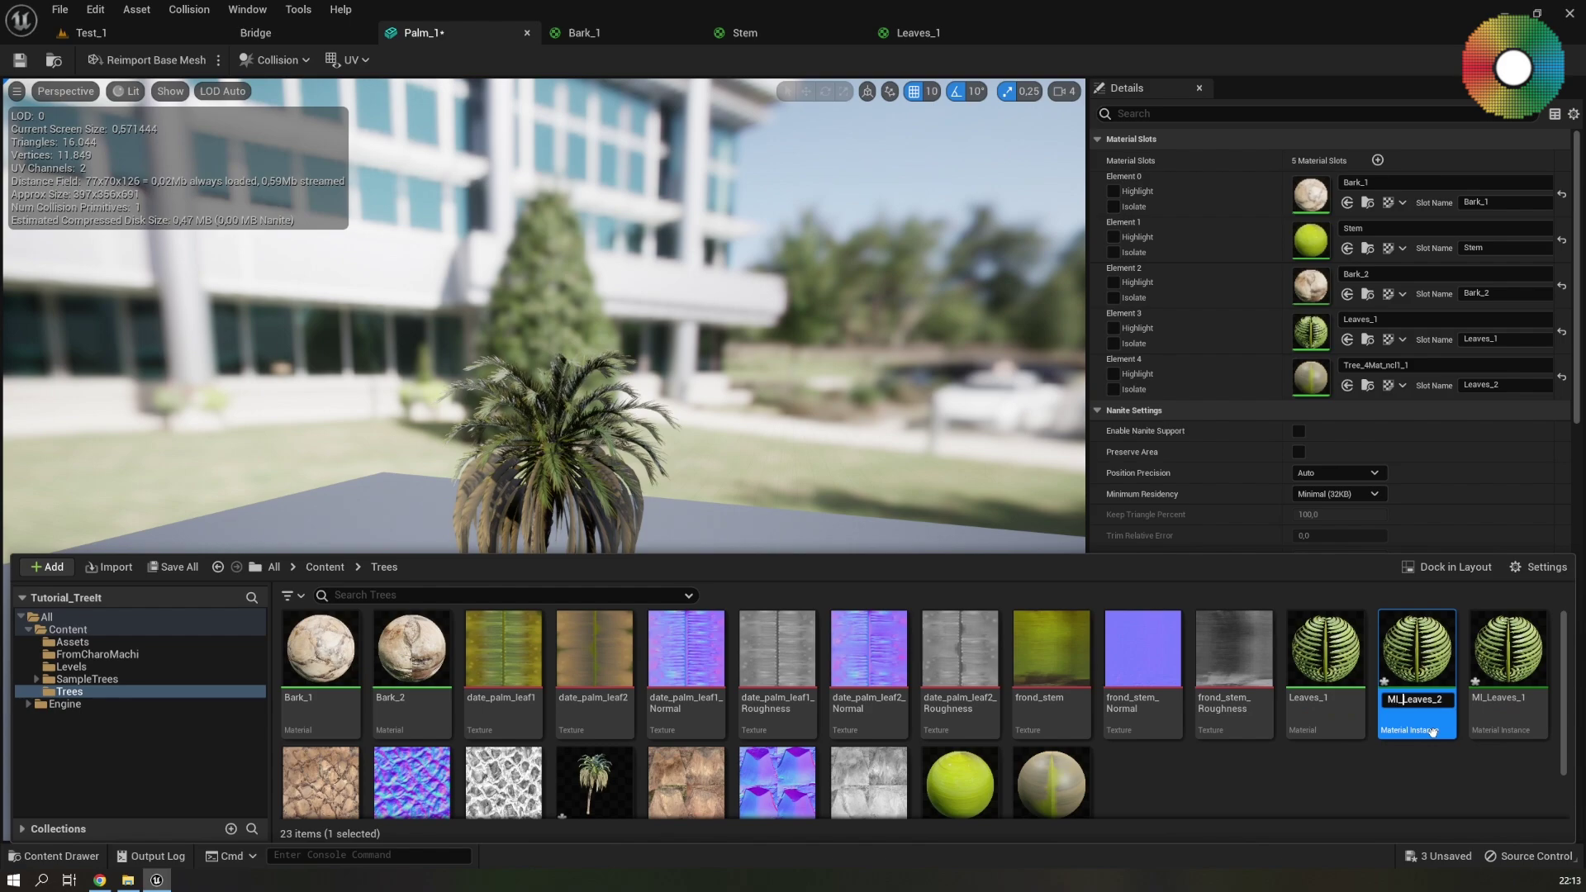
key("Return")
Rename the parent material Leaves_1 in the Trees folder to Leaves
left_click(1320, 719)
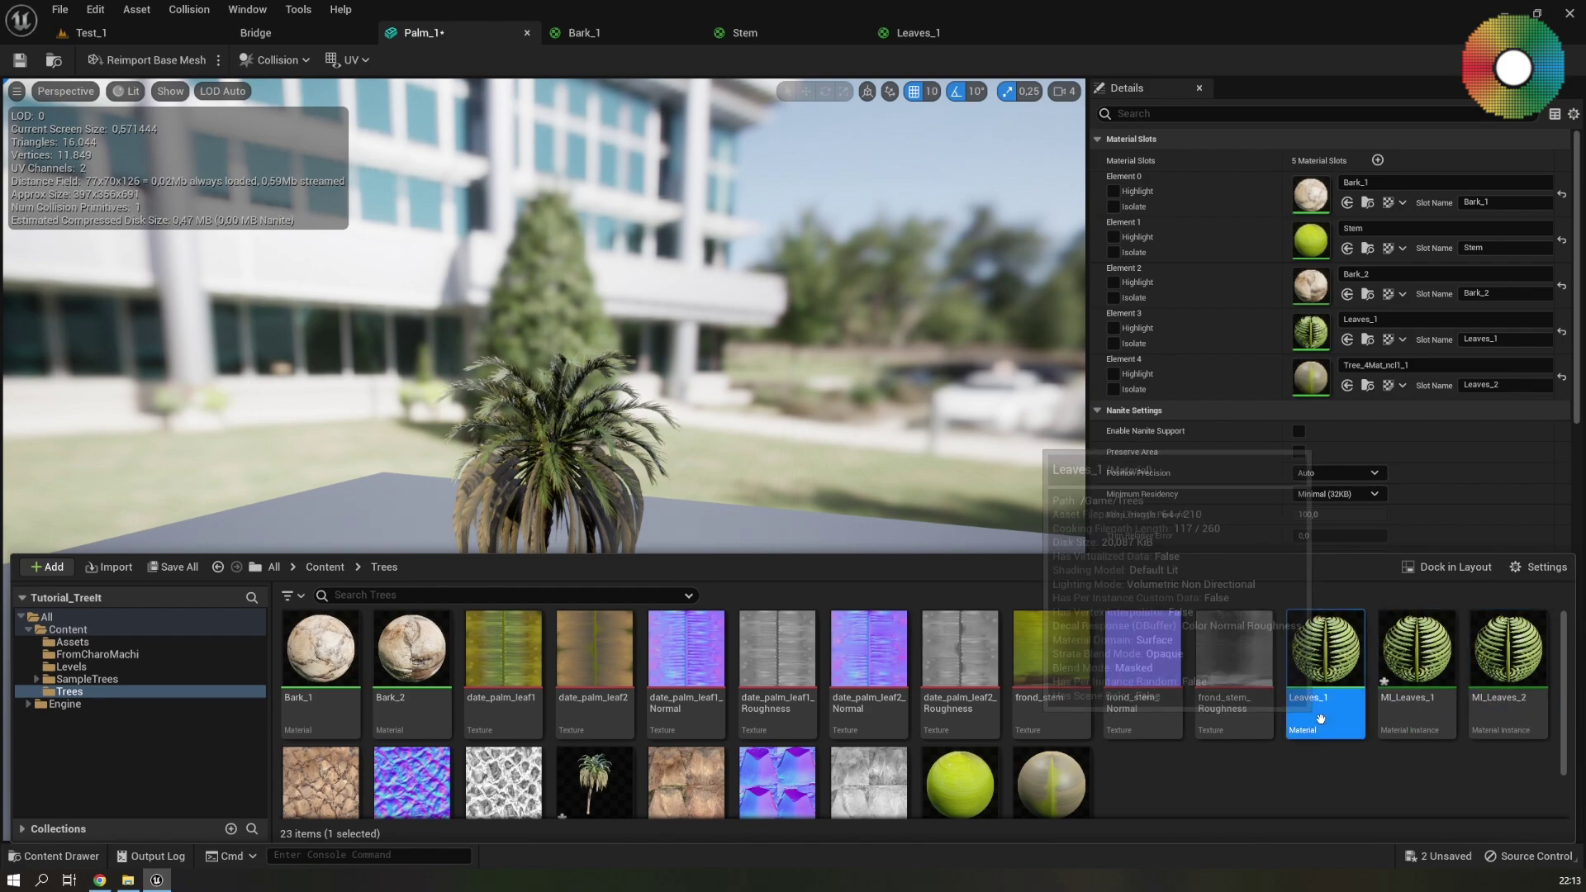
left_click(1320, 719)
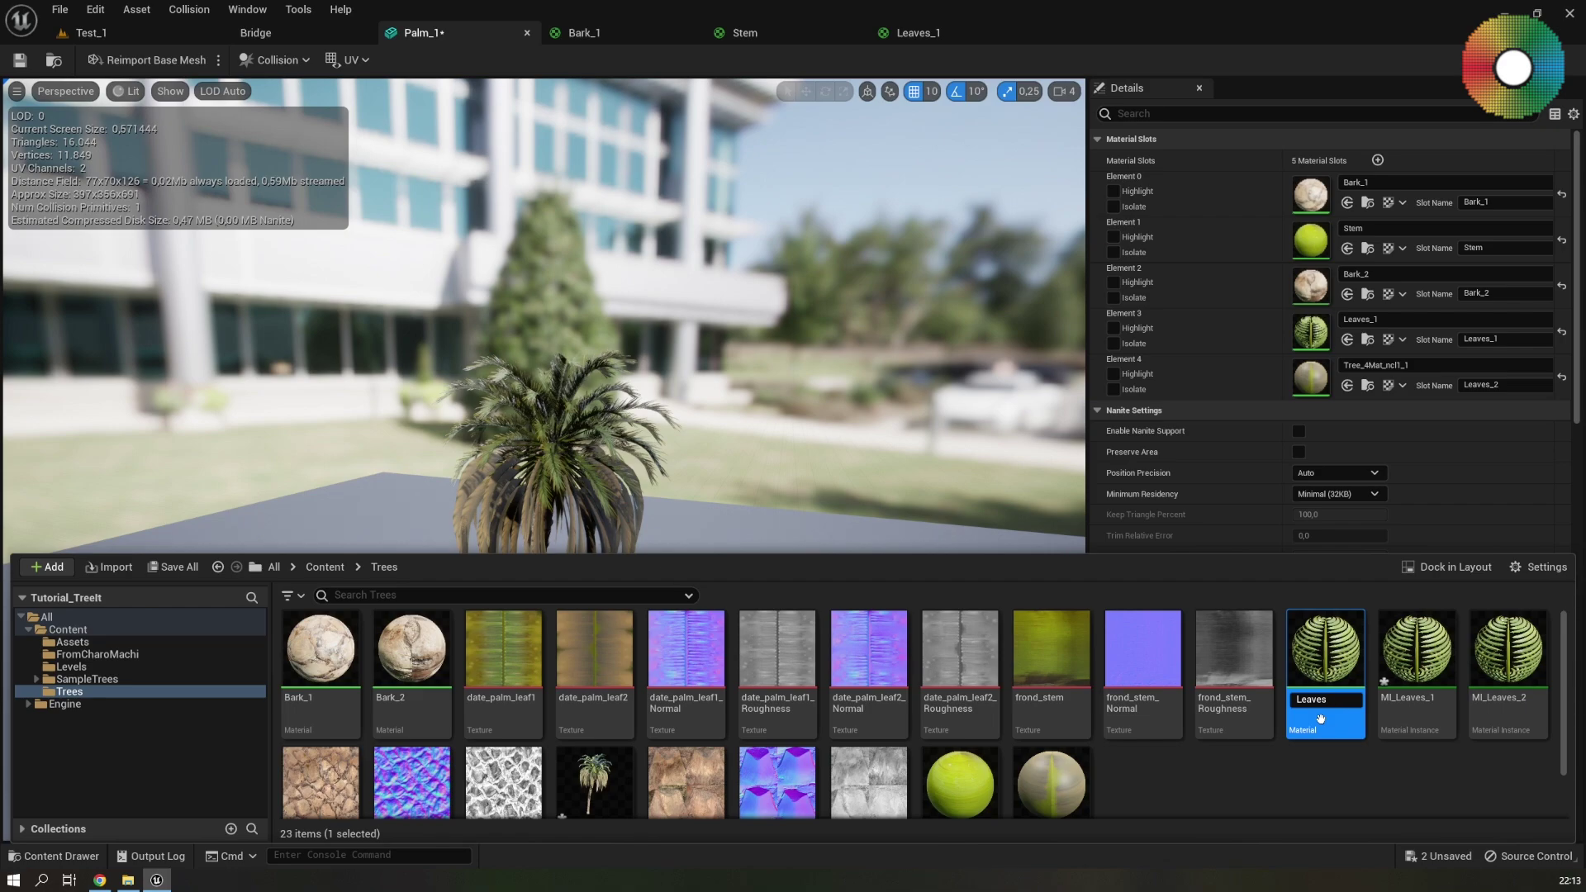
key("Return")
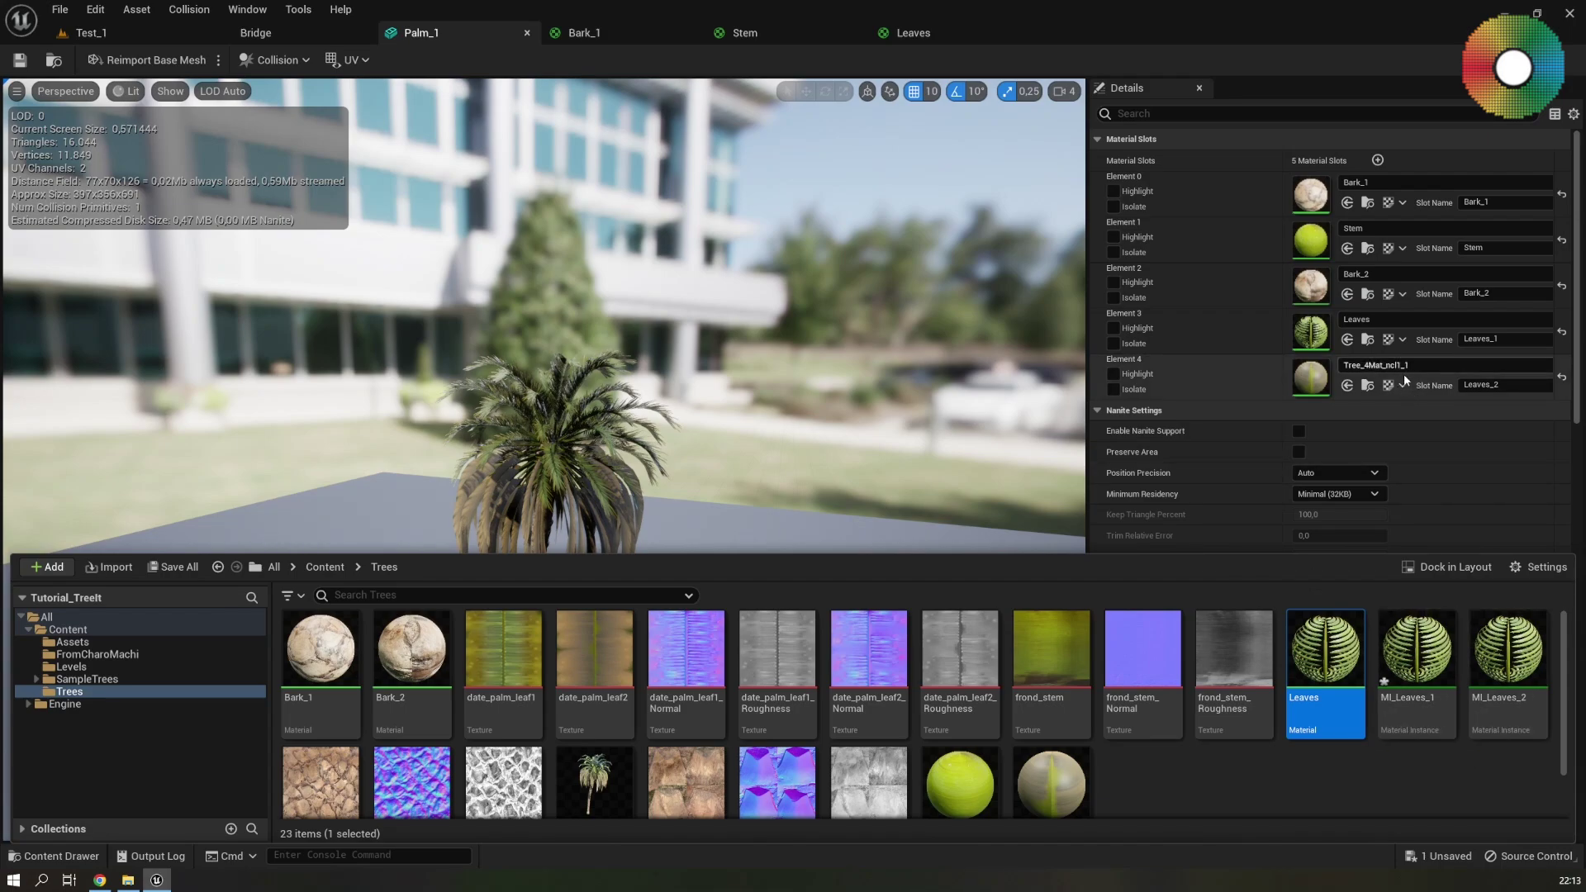
Assign MI_Leaves_2 to the Element 4 slot and MI_Leaves_1 to the Element 3 slot of the Palm_1 mesh
left_click(1504, 766)
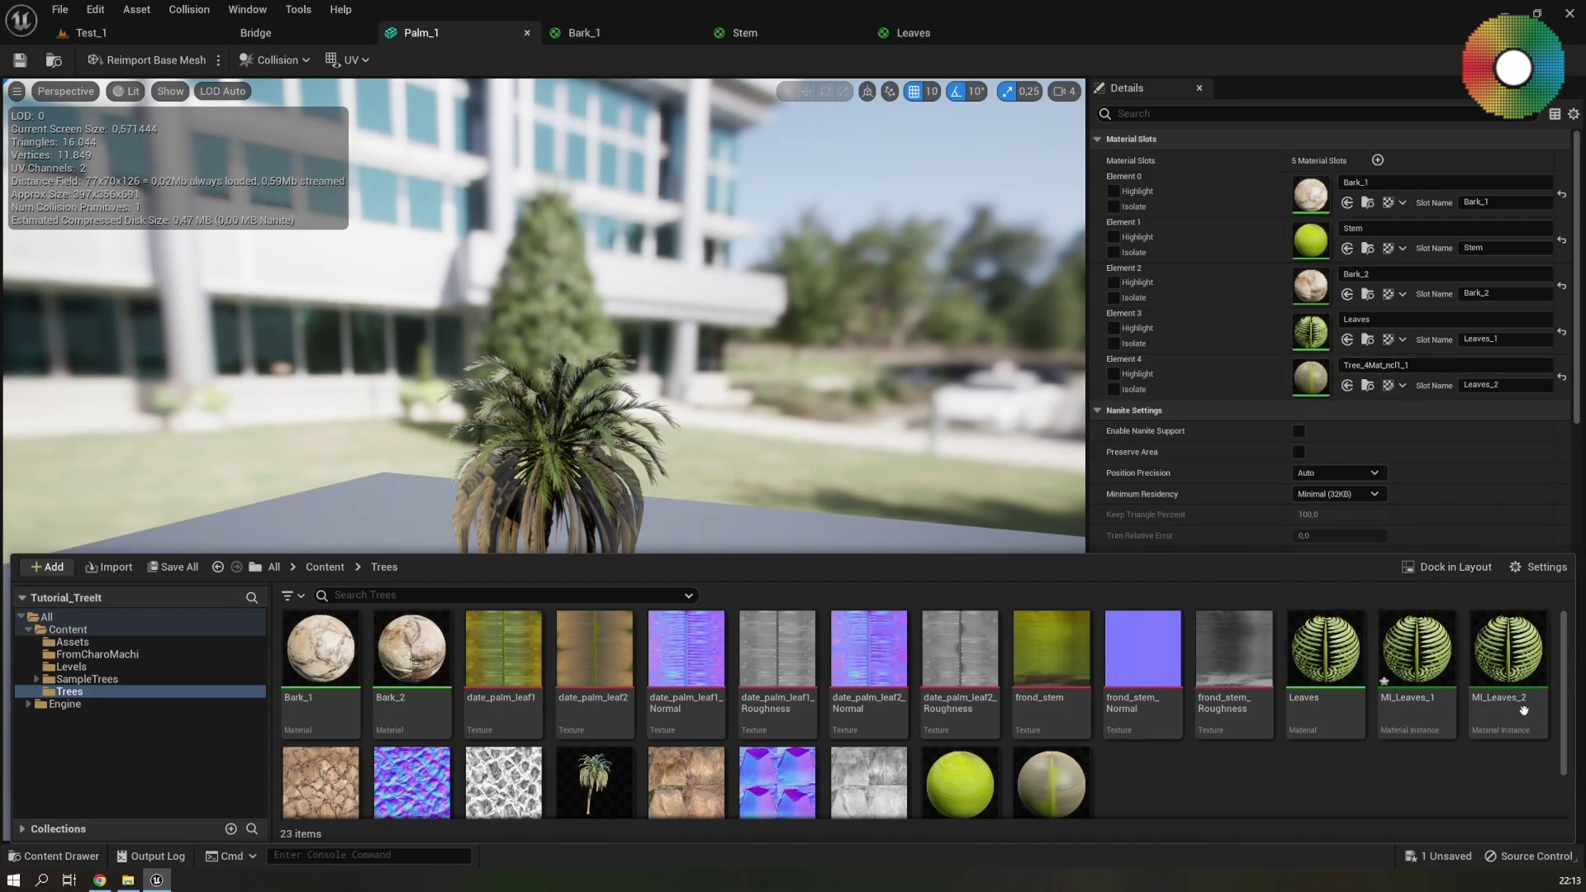
left_click(1522, 657)
left_click_drag(1522, 657, 1316, 381)
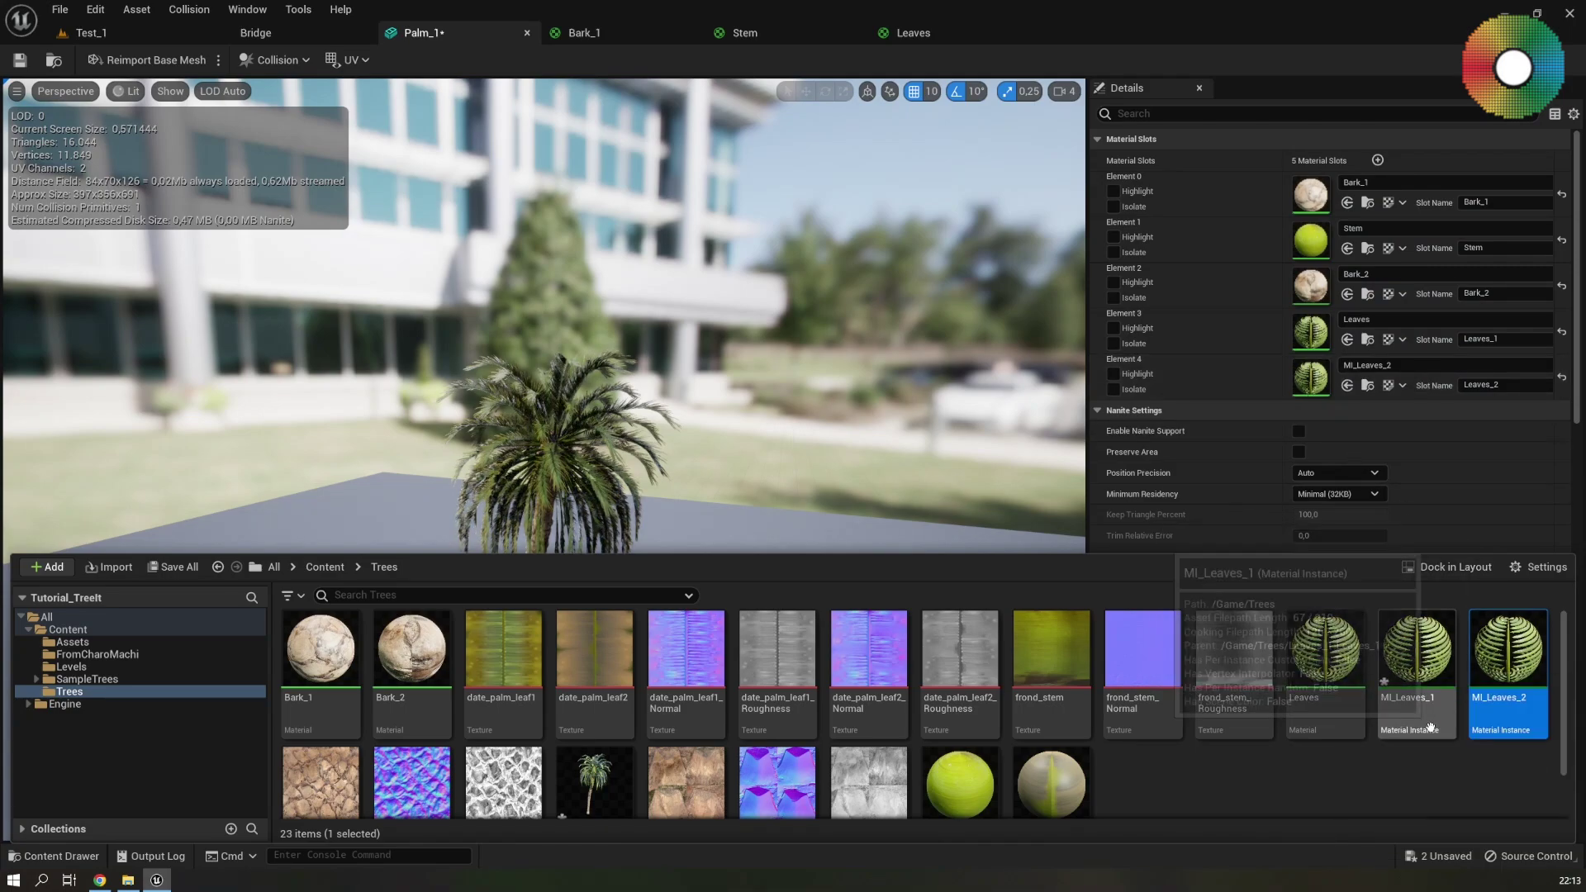
left_click_drag(1426, 710, 1316, 333)
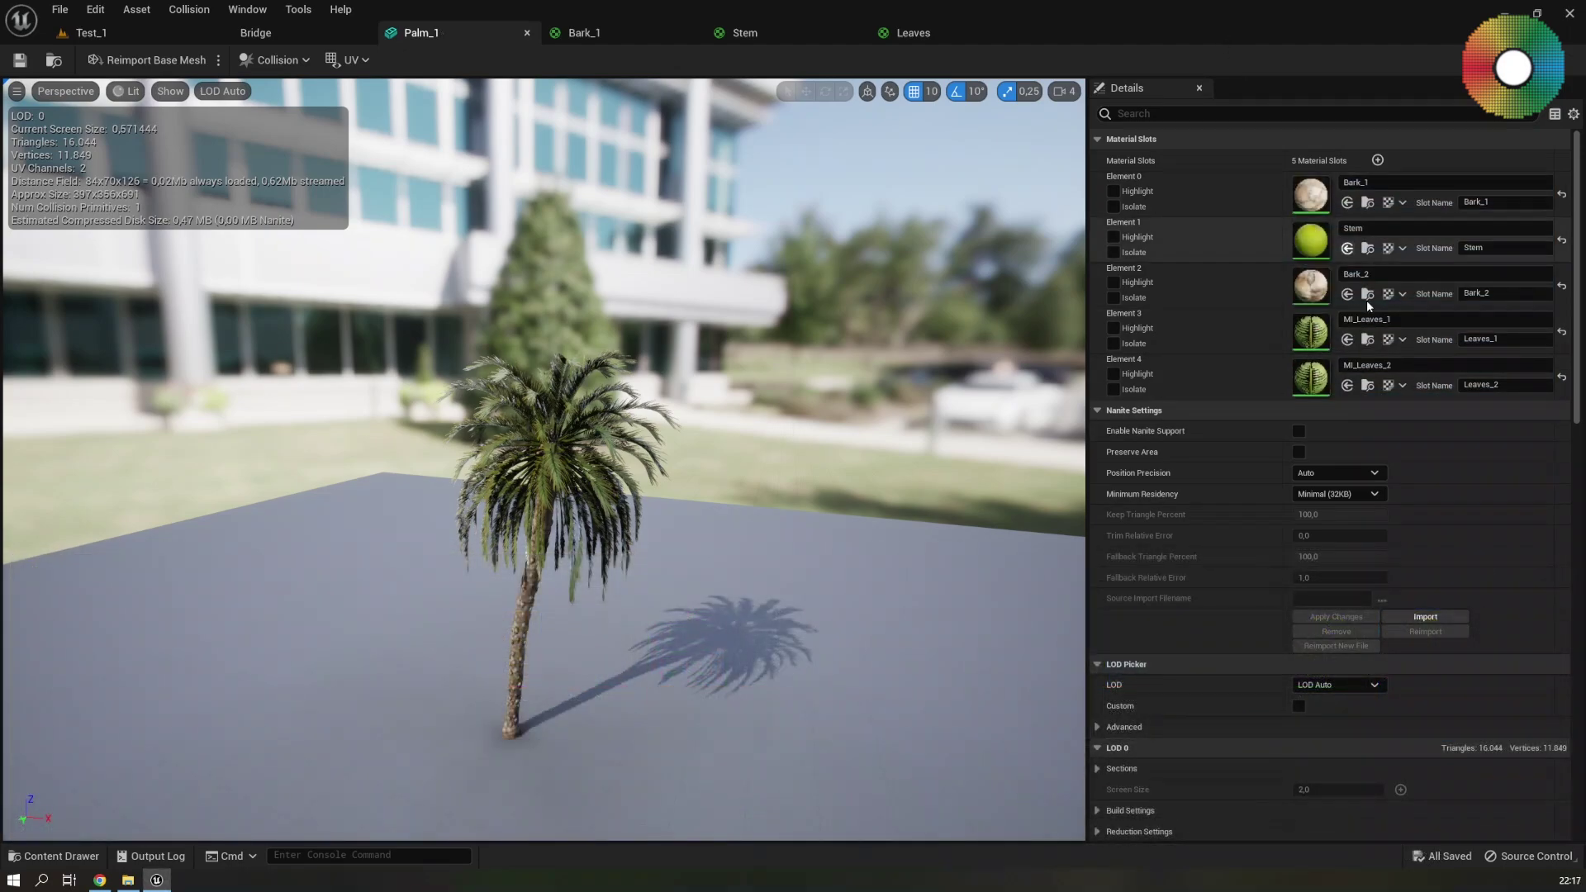
Open MI_Leaves_2, then return to the Leaves material graph and apply its parameter changes
double_click(1311, 378)
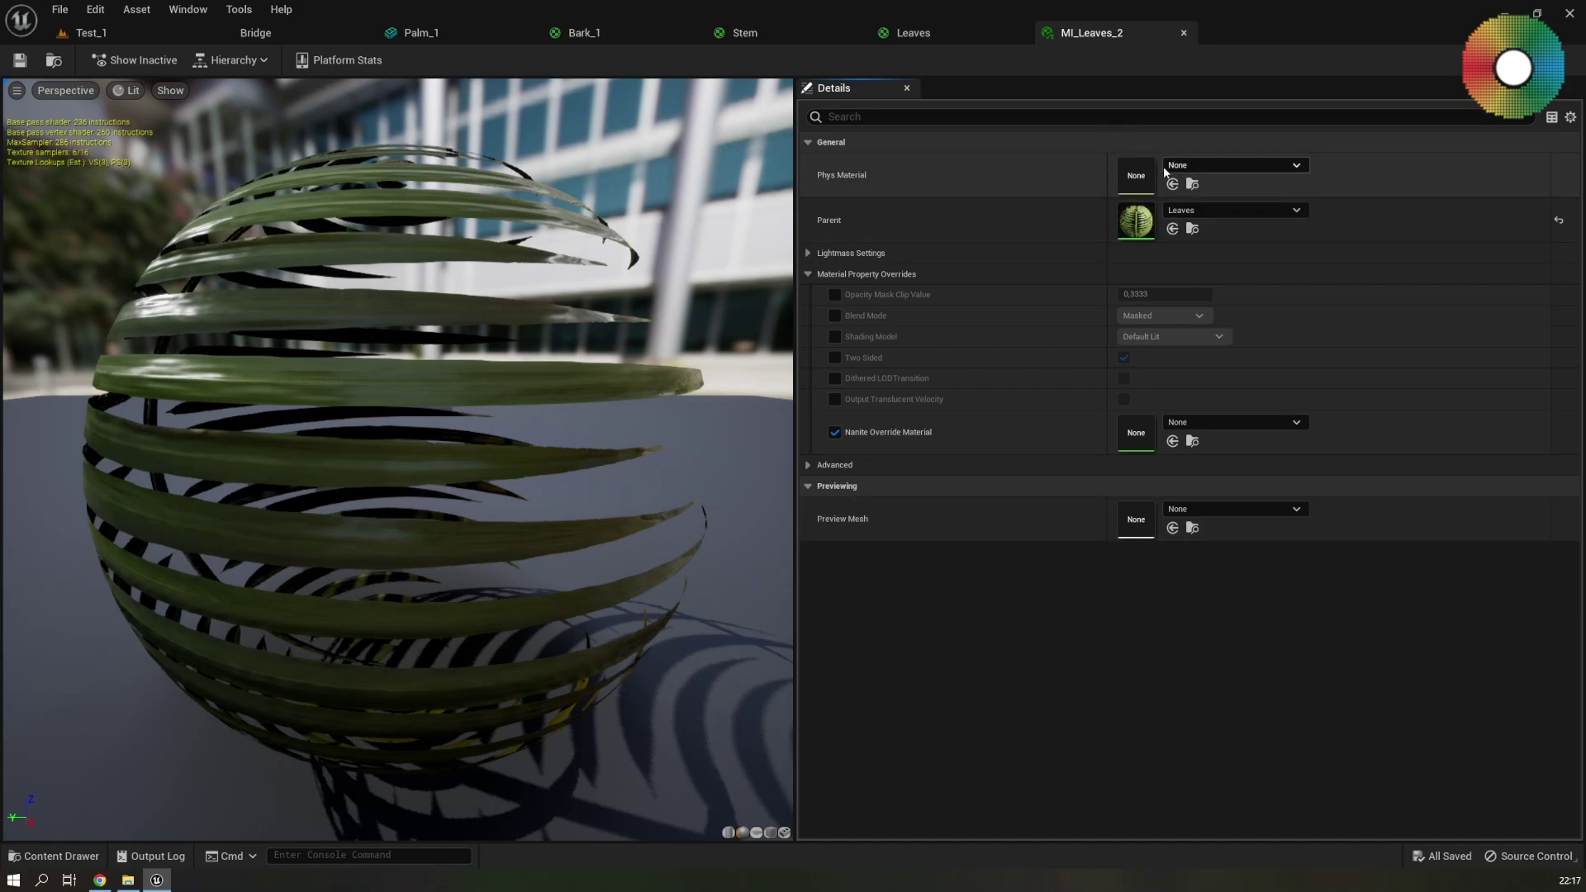
left_click(945, 37)
right_click_drag(1154, 259, 1272, 269)
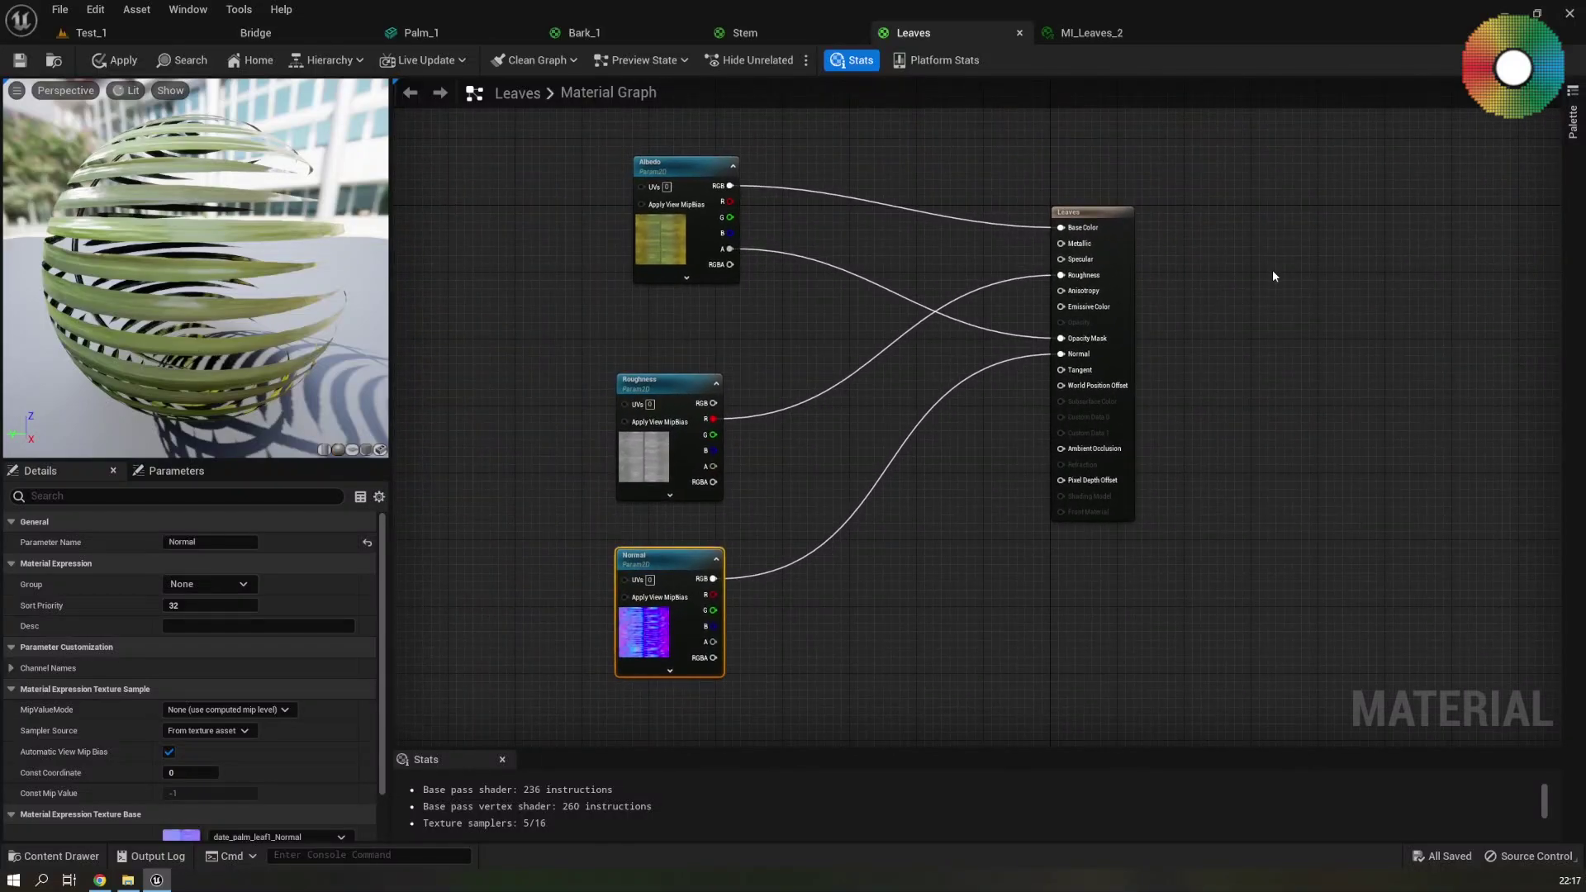
left_click(1271, 305)
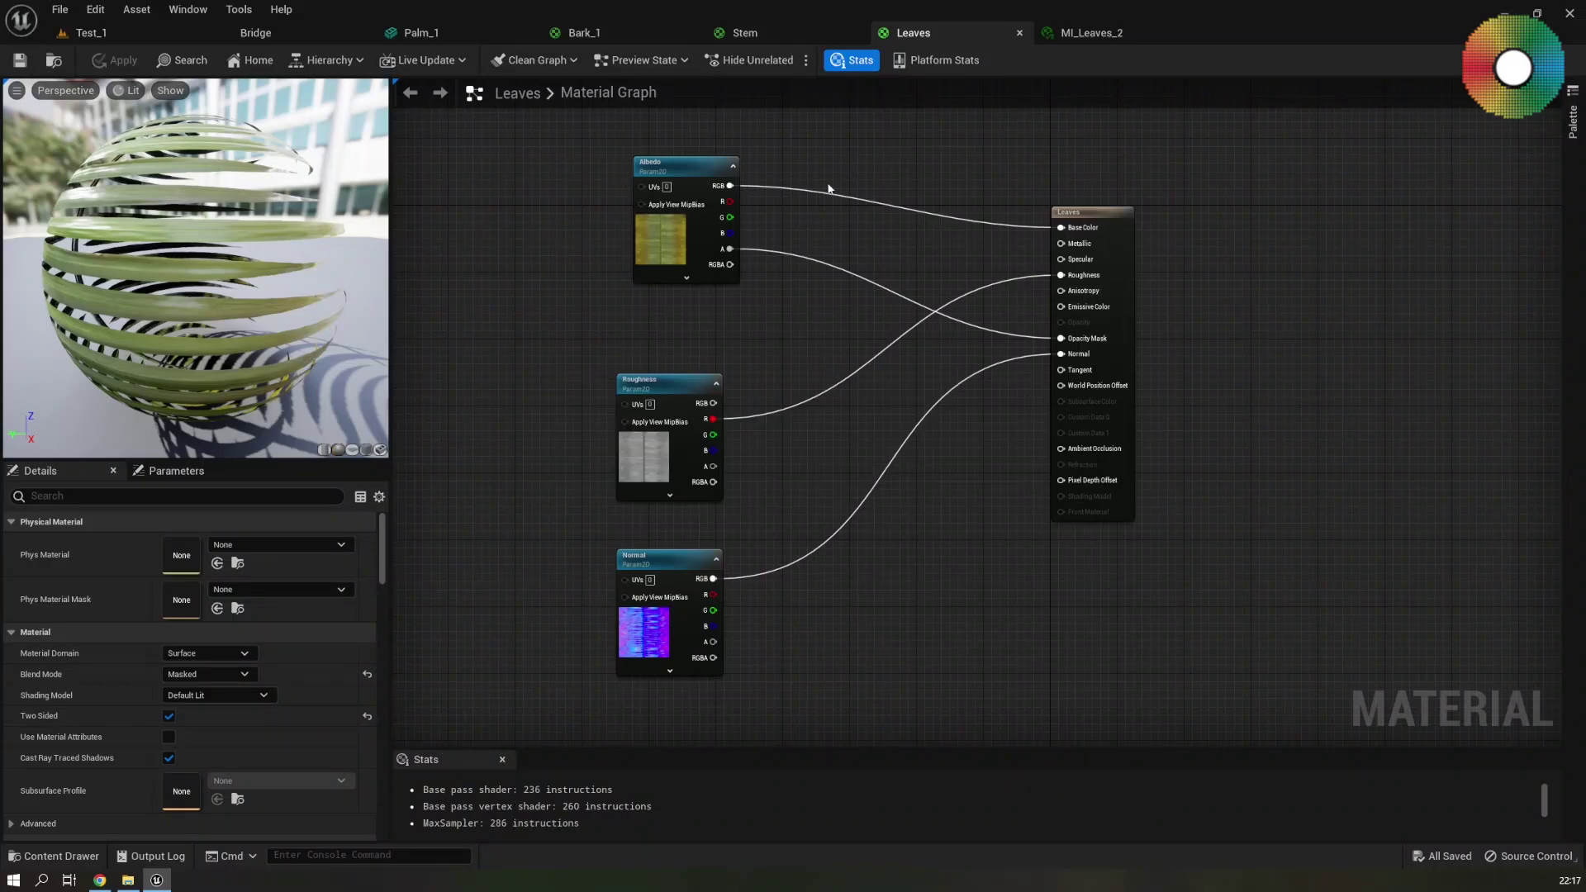
Enable the Albedo, Normal and Roughness texture parameter overrides in MI_Leaves_2
left_click(1066, 36)
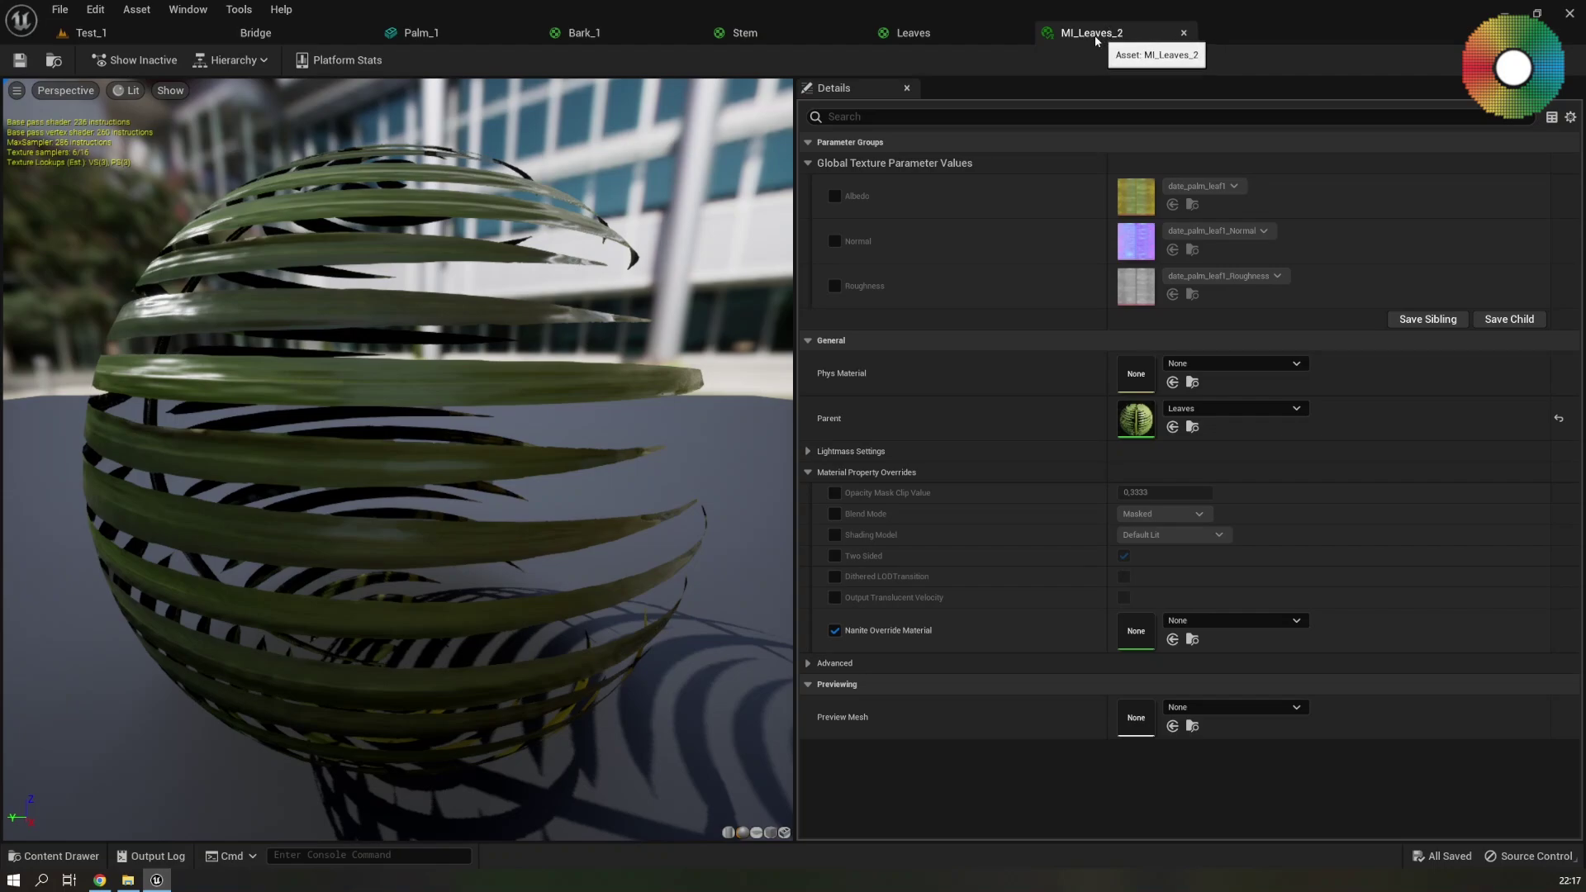
left_click(834, 197)
left_click(835, 241)
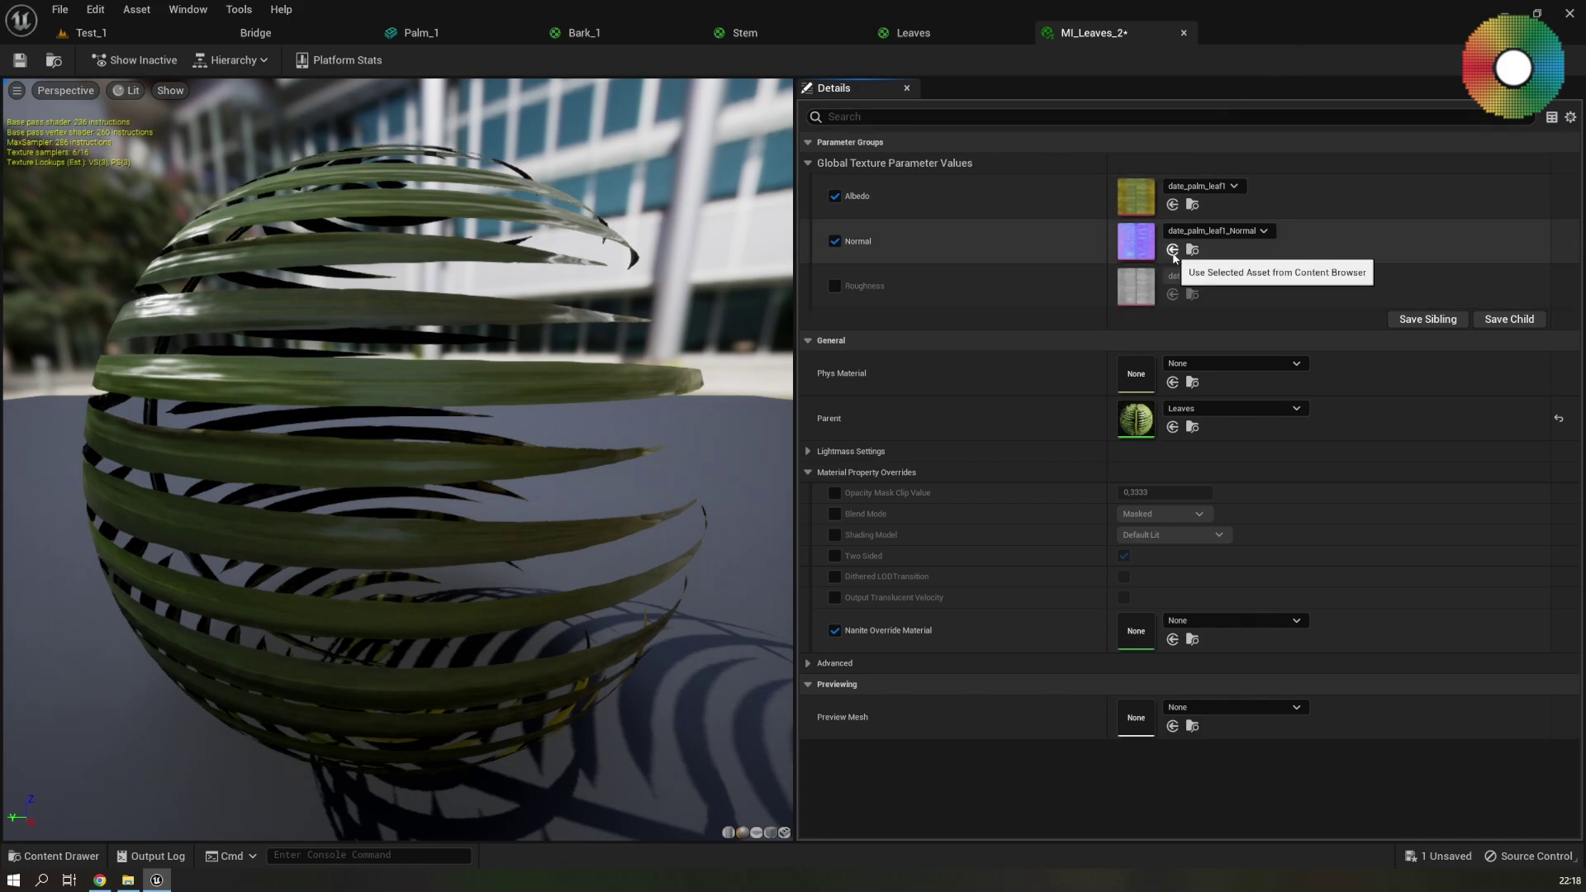
left_click(841, 285)
Assign date_palm_leaf2 to the Albedo parameter and date_palm_leaf2_Roughness to the Roughness parameter of MI_Leaves_2
key("ctrl+space")
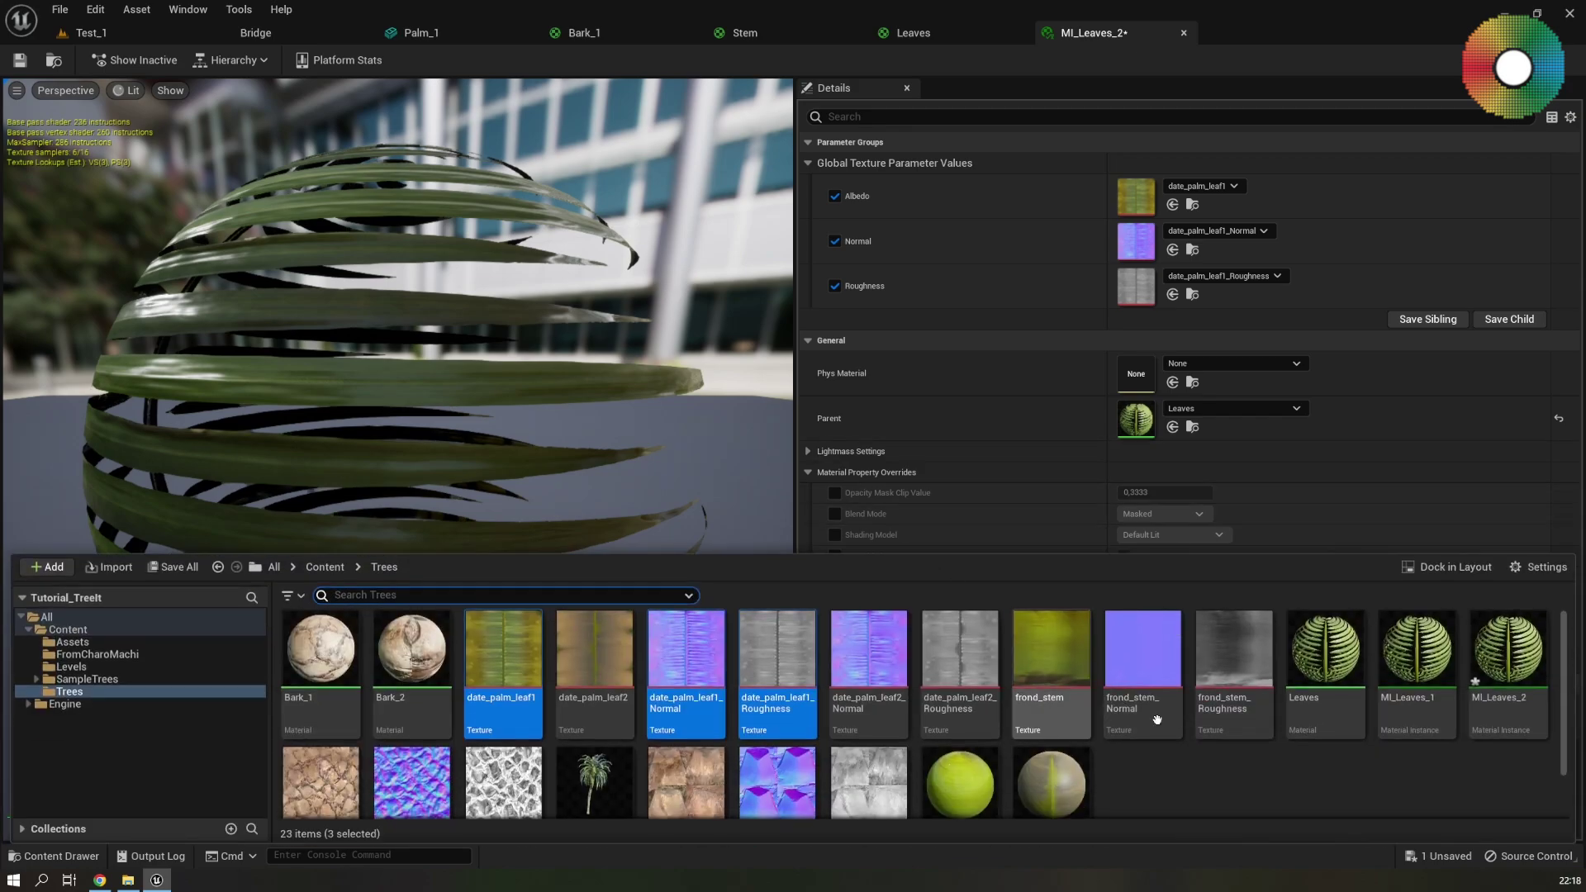
left_click(628, 715)
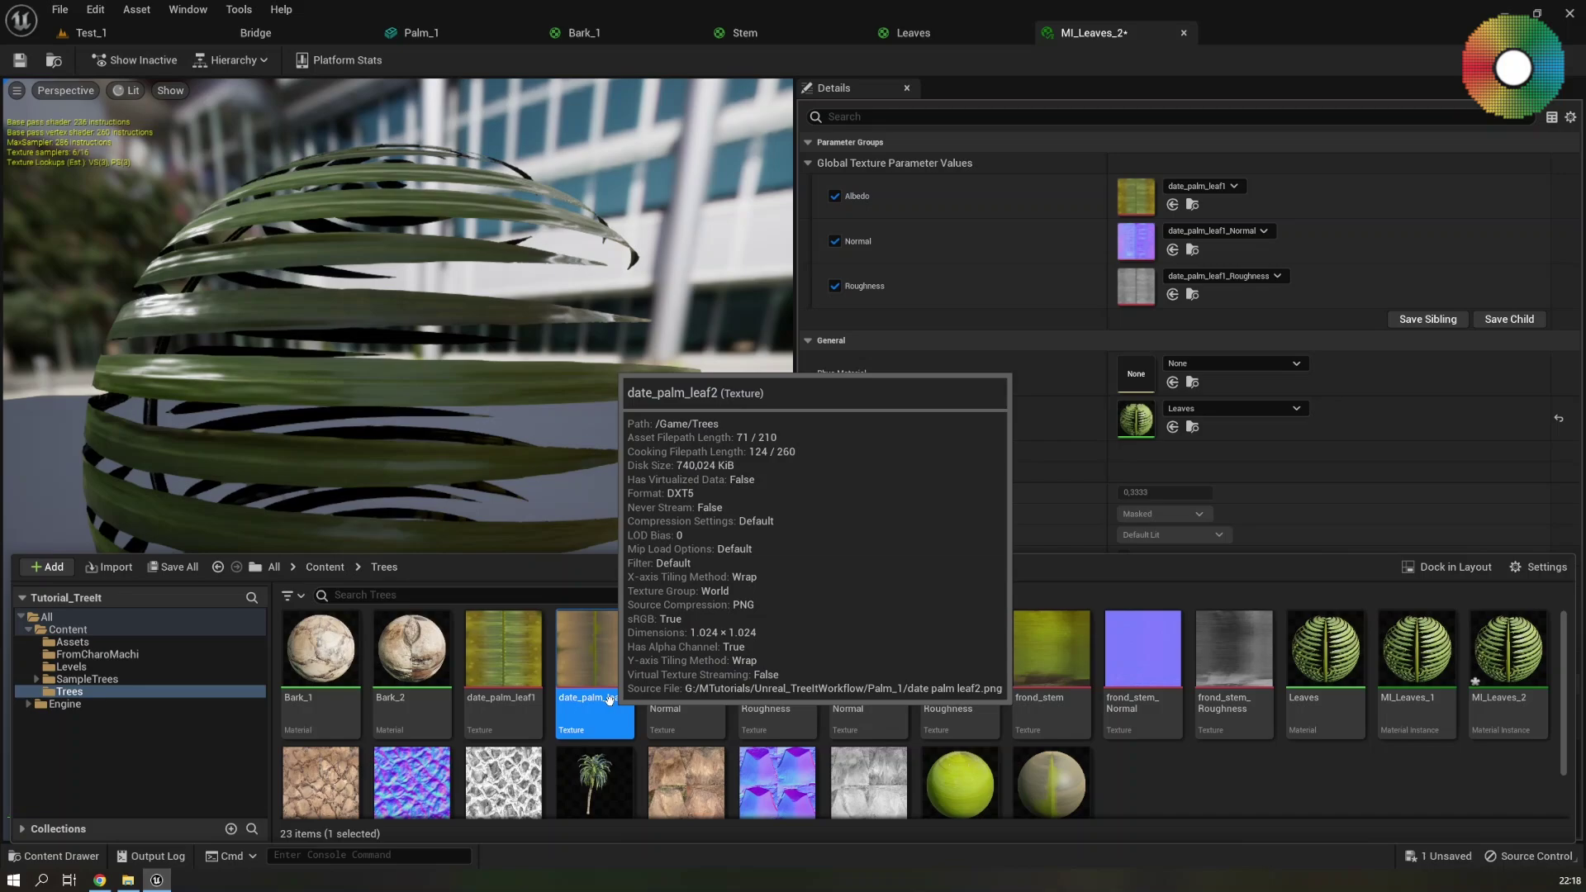
left_click_drag(596, 673, 1130, 207)
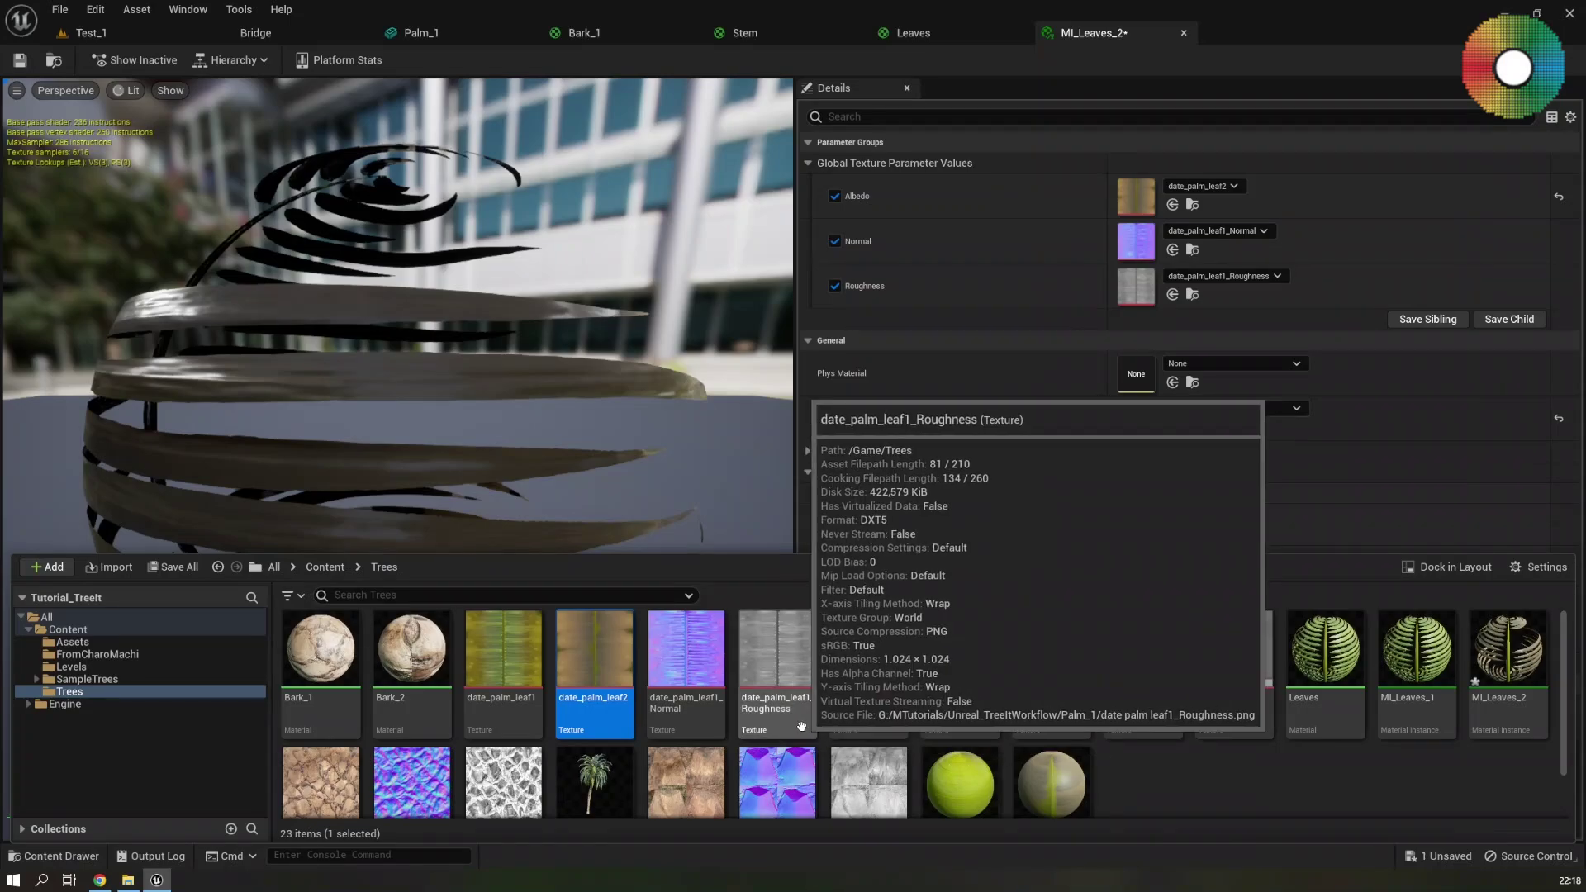
left_click_drag(959, 678, 1140, 287)
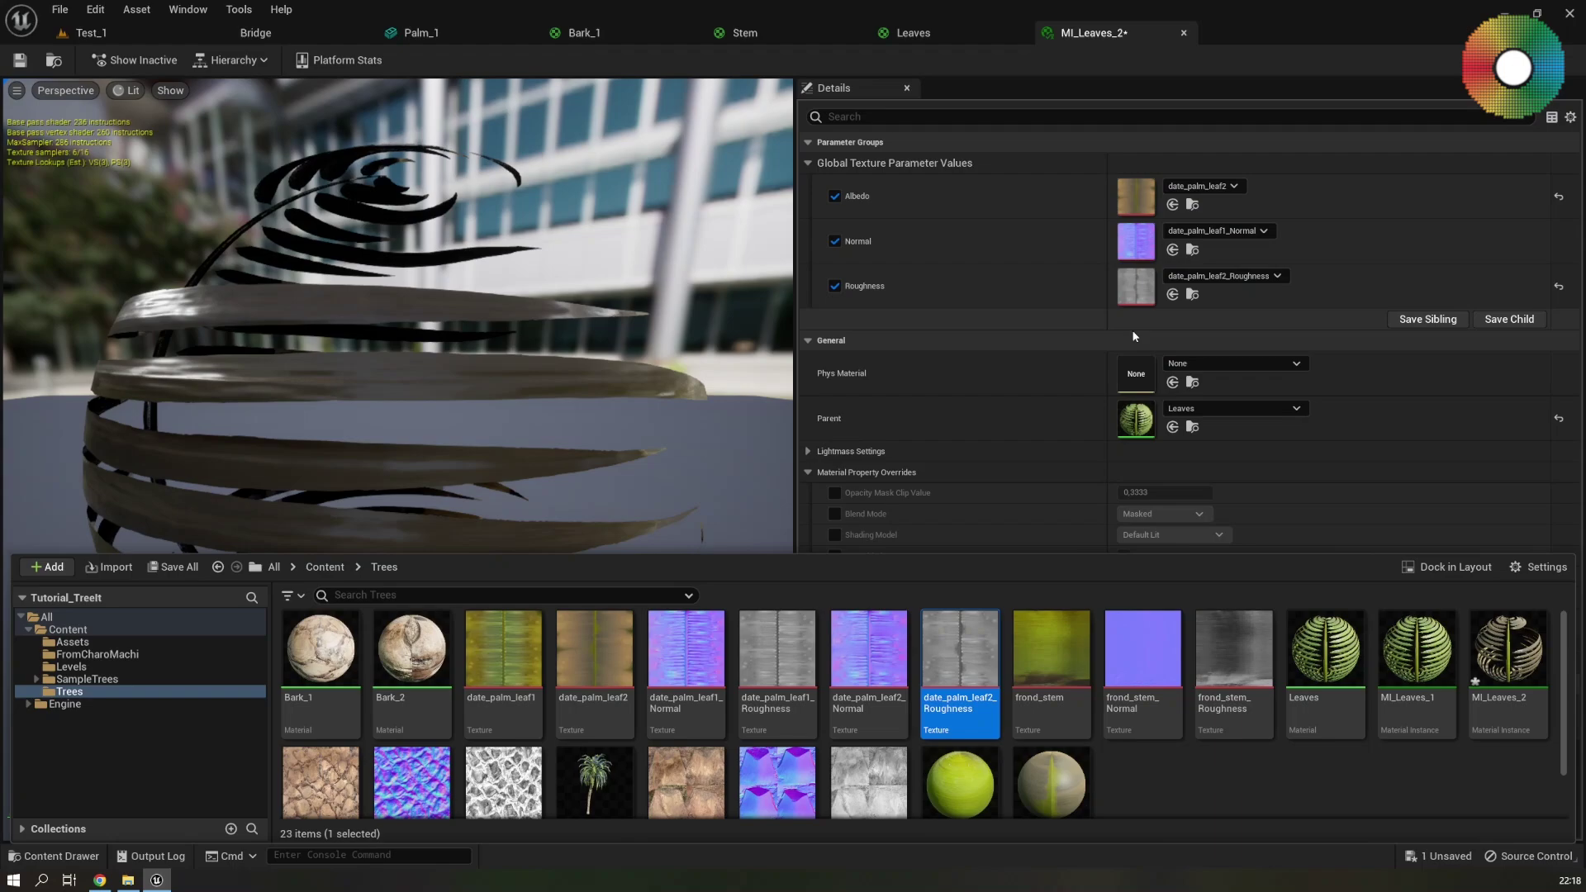
Assign date_palm_leaf2_Normal to the Normal parameter of MI_Leaves_2 and save the material instance
left_click_drag(882, 720, 1137, 242)
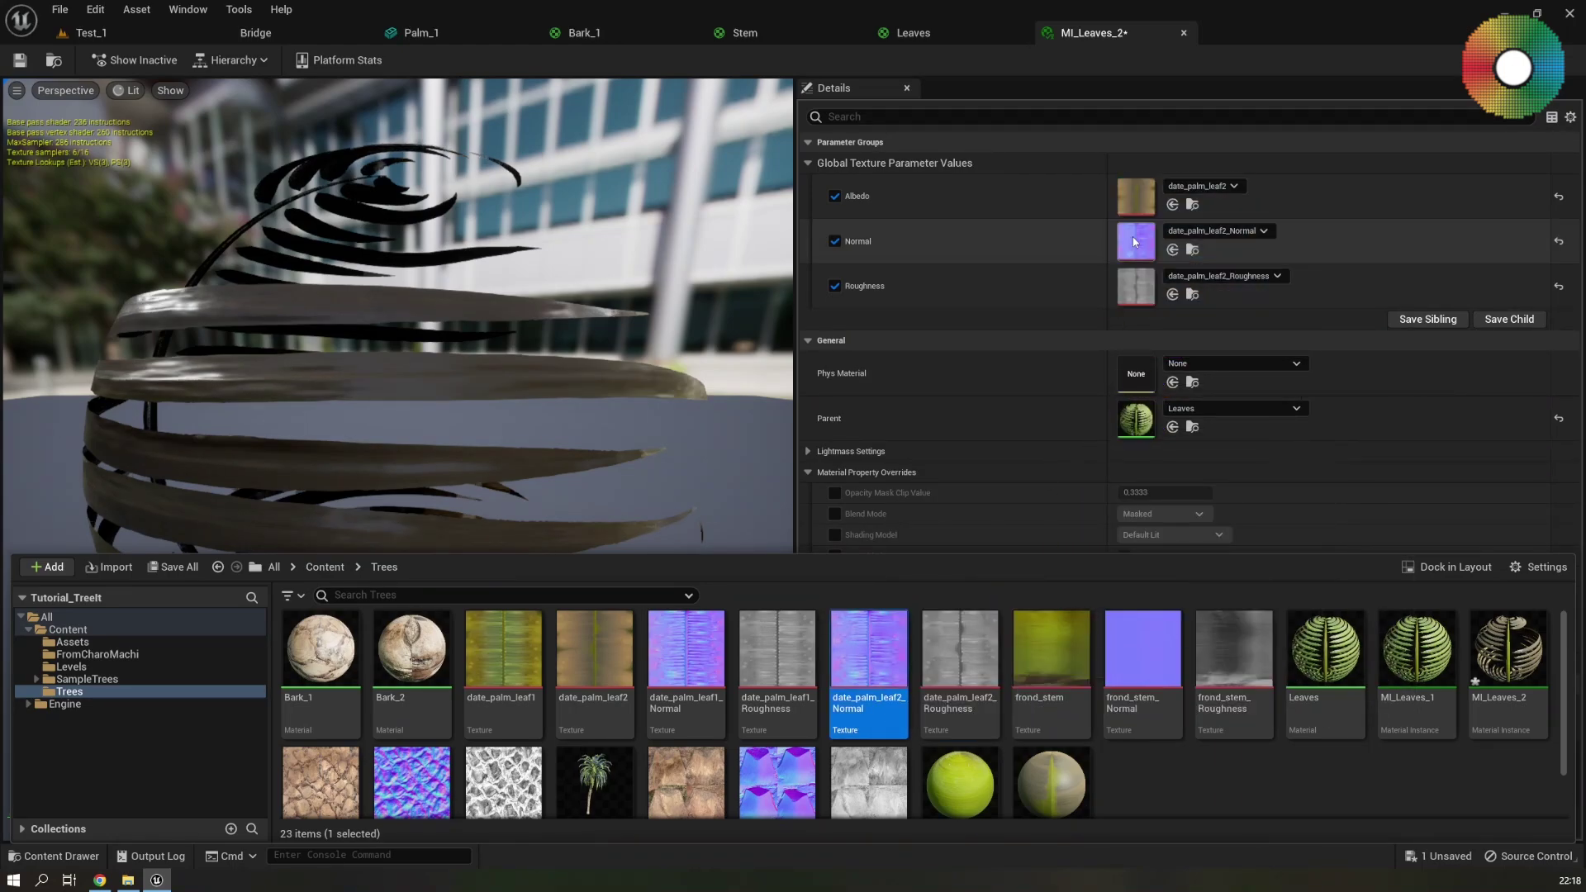
left_click(20, 63)
Examine the textured leaves and trunk of Palm_1 in its mesh editor and in the Test_1 level
left_click(430, 33)
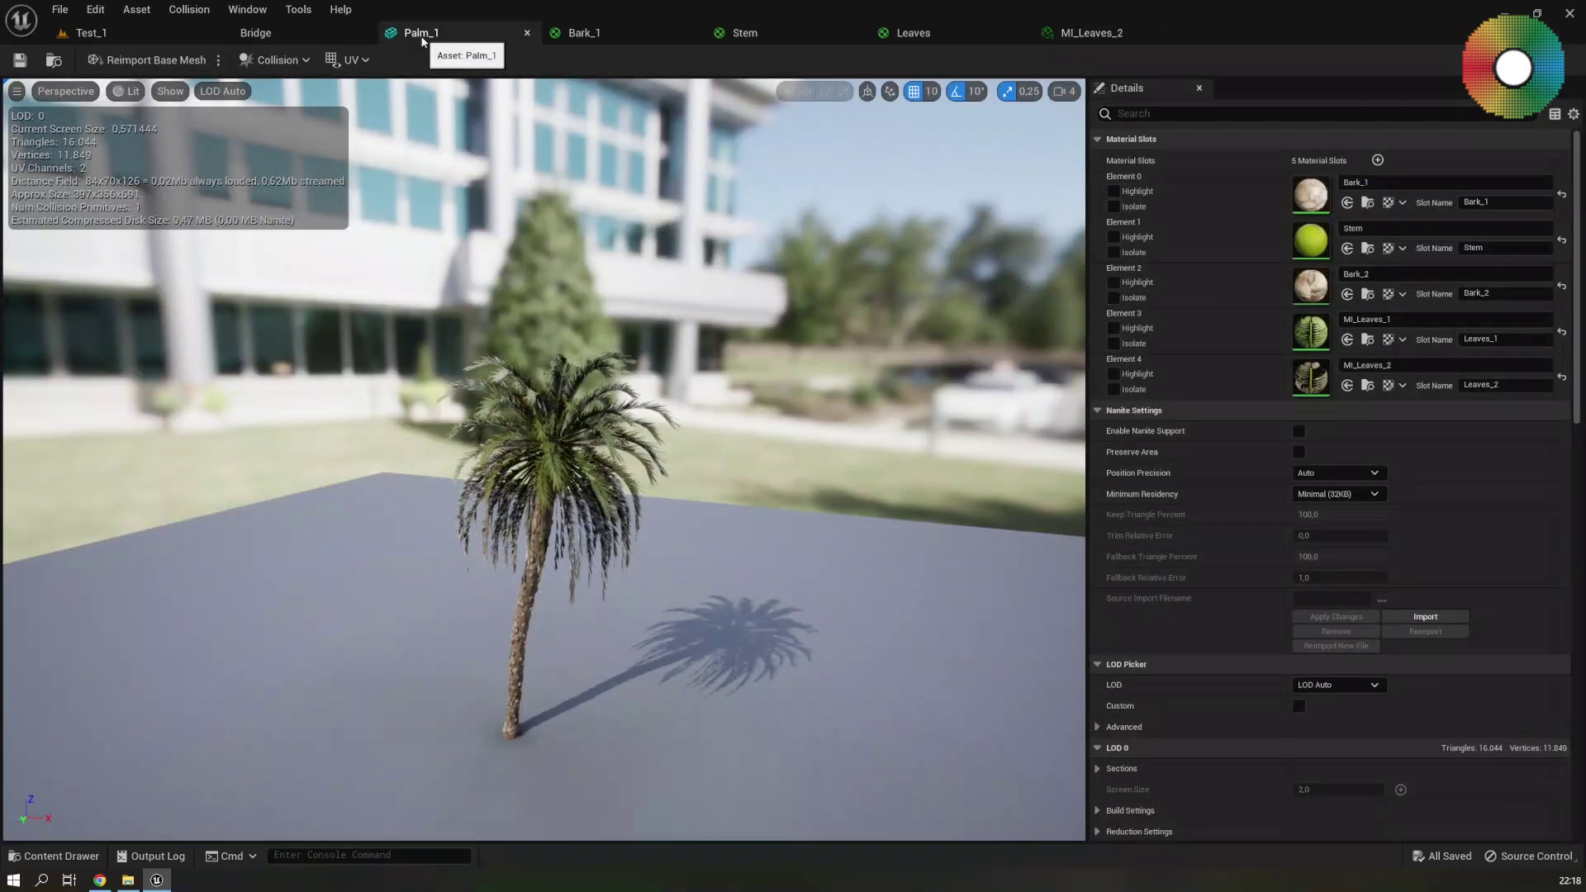
right_click_drag(543, 459, 544, 446)
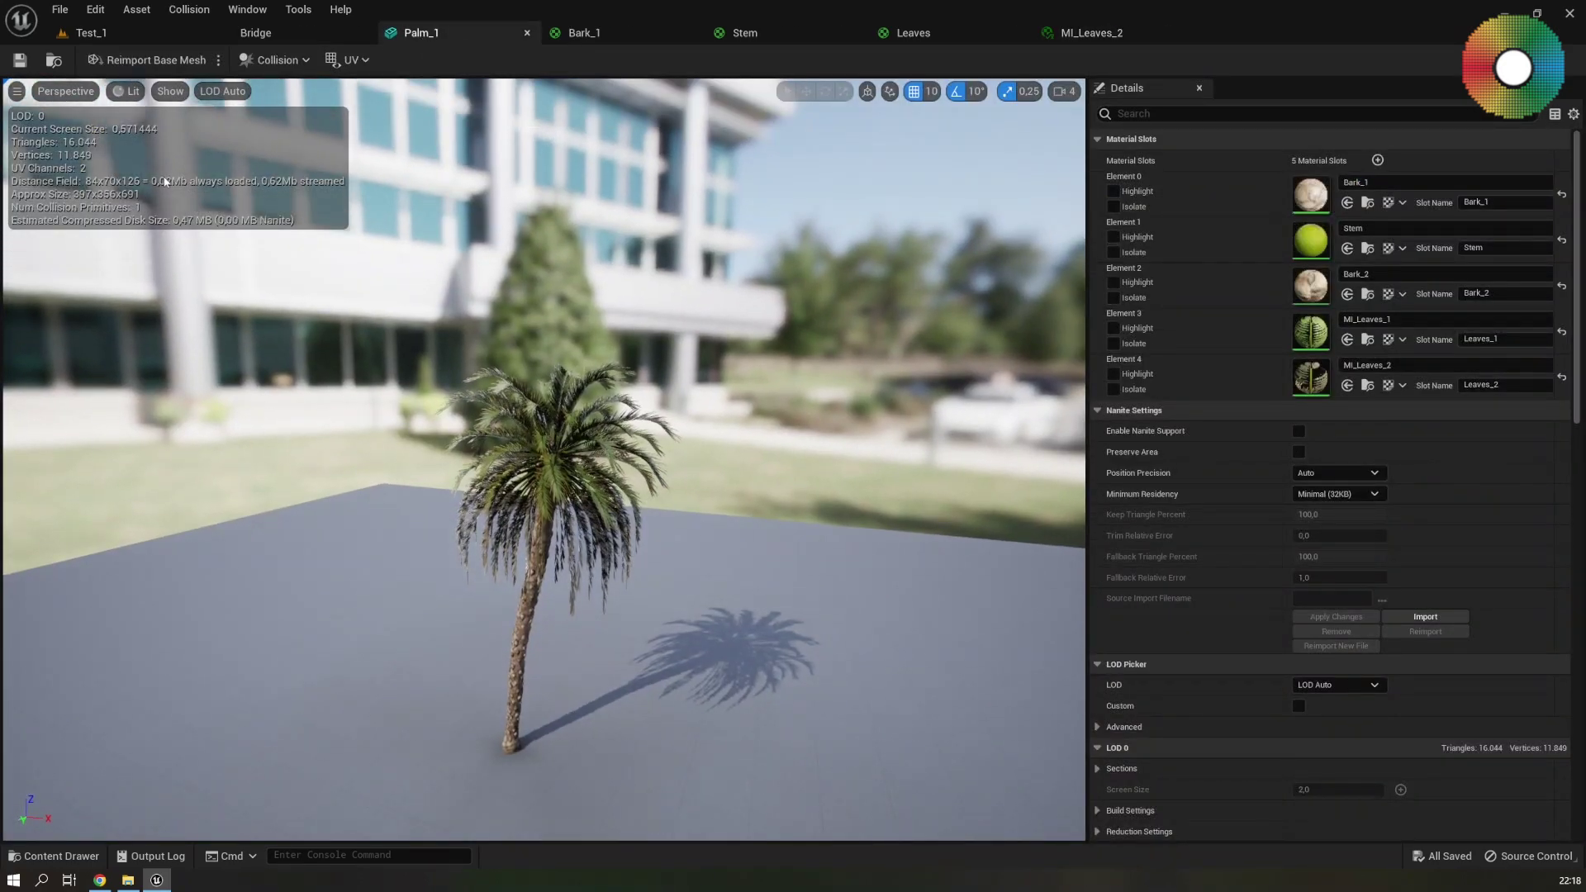
left_click(99, 33)
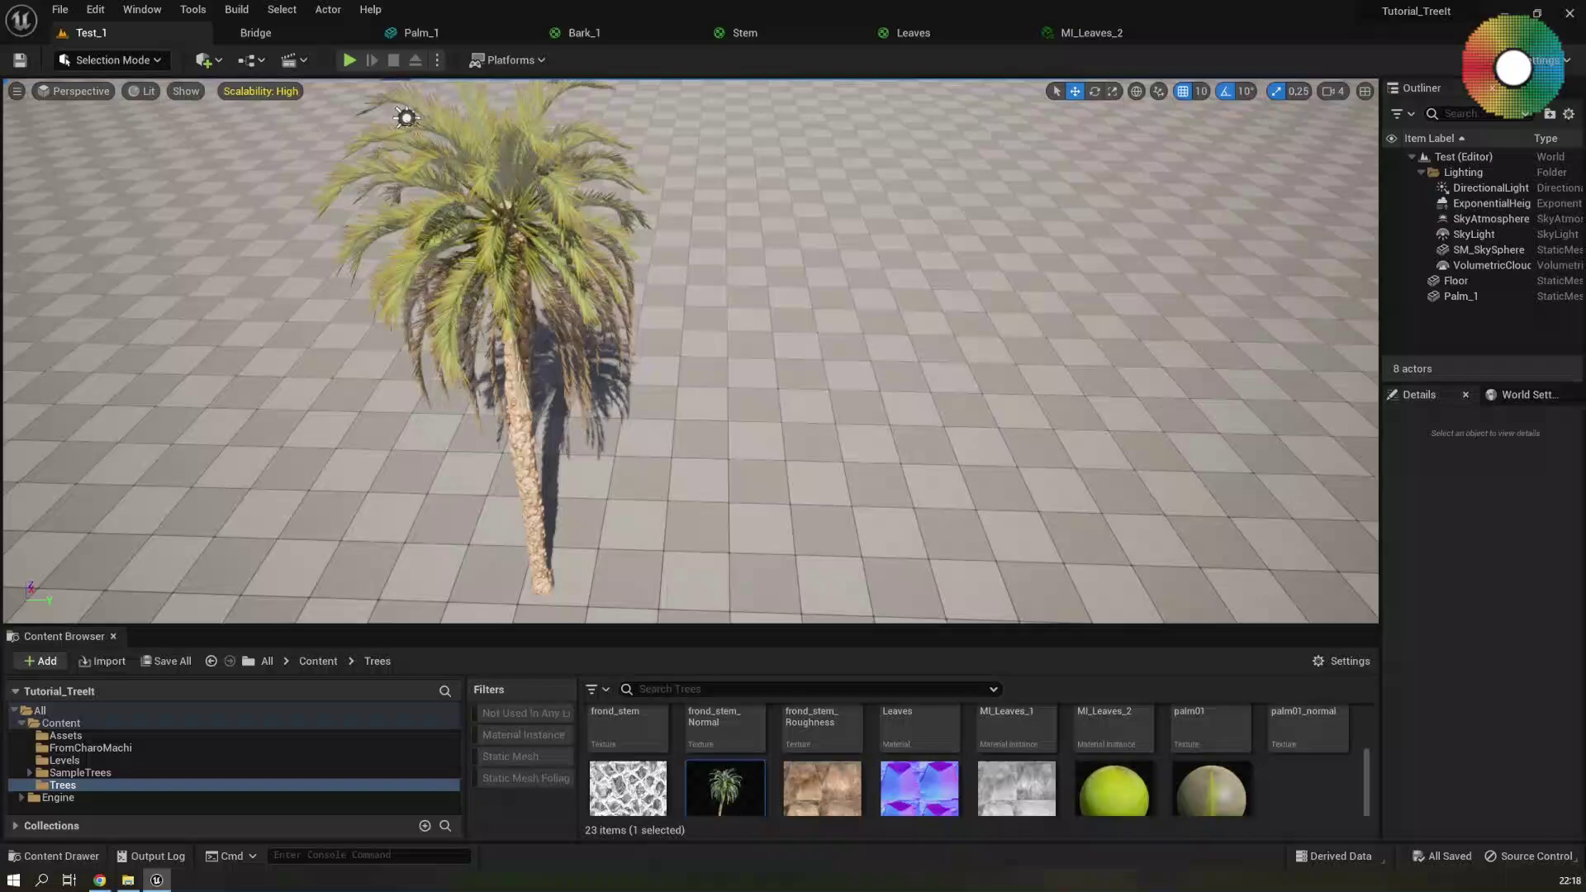
key("w")
right_click_drag(690, 351, 623, 248)
key("s")
key("w")
key("s")
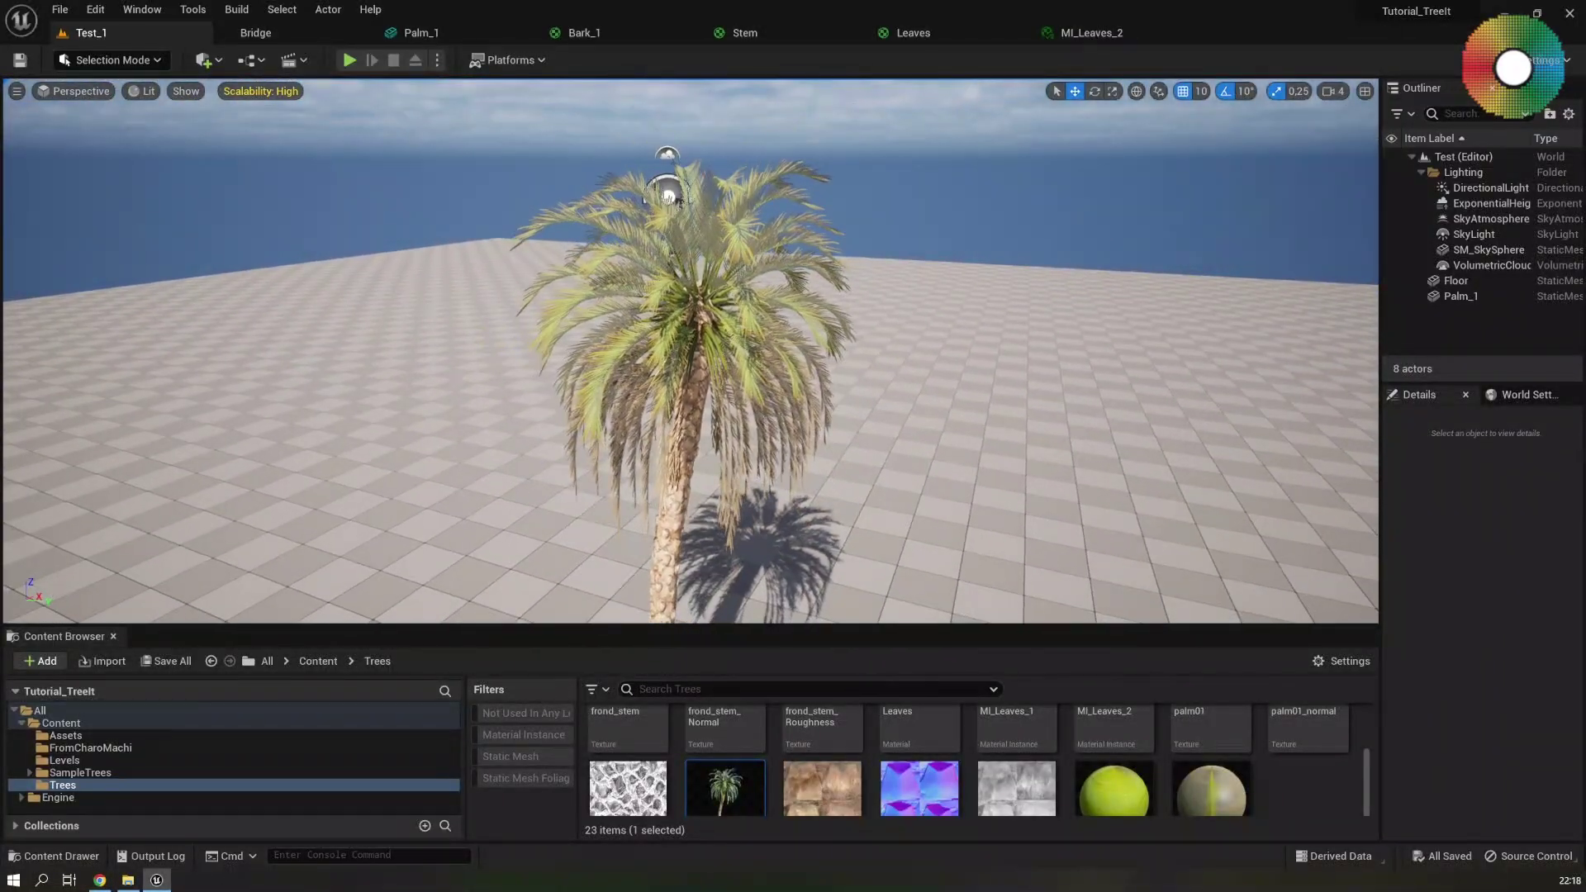
right_click_drag(569, 120, 569, 120)
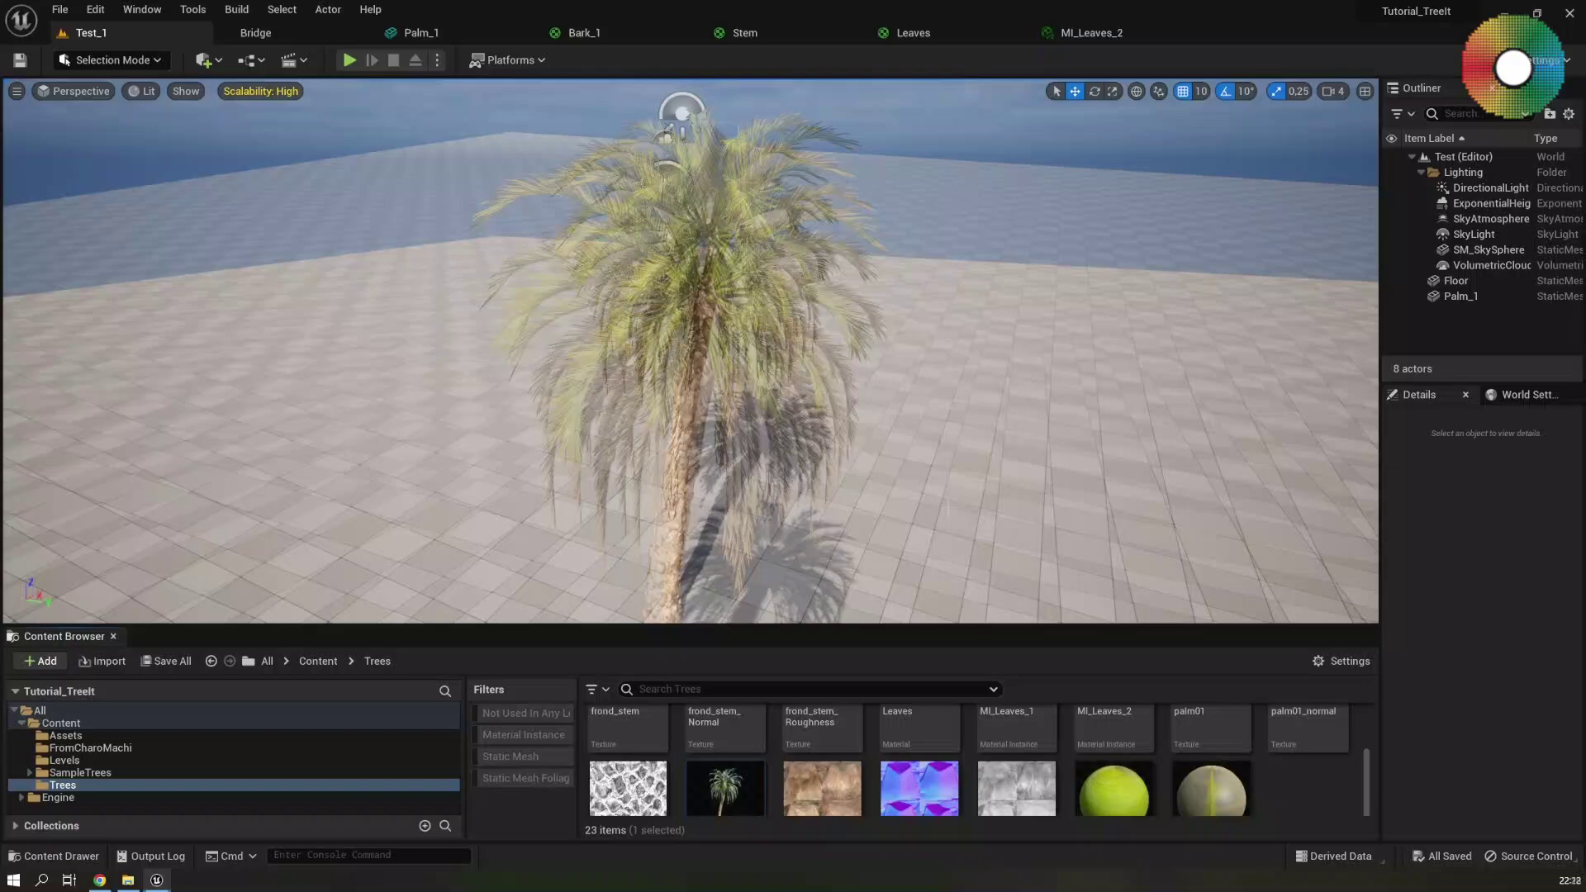
right_click_drag(570, 120, 571, 127)
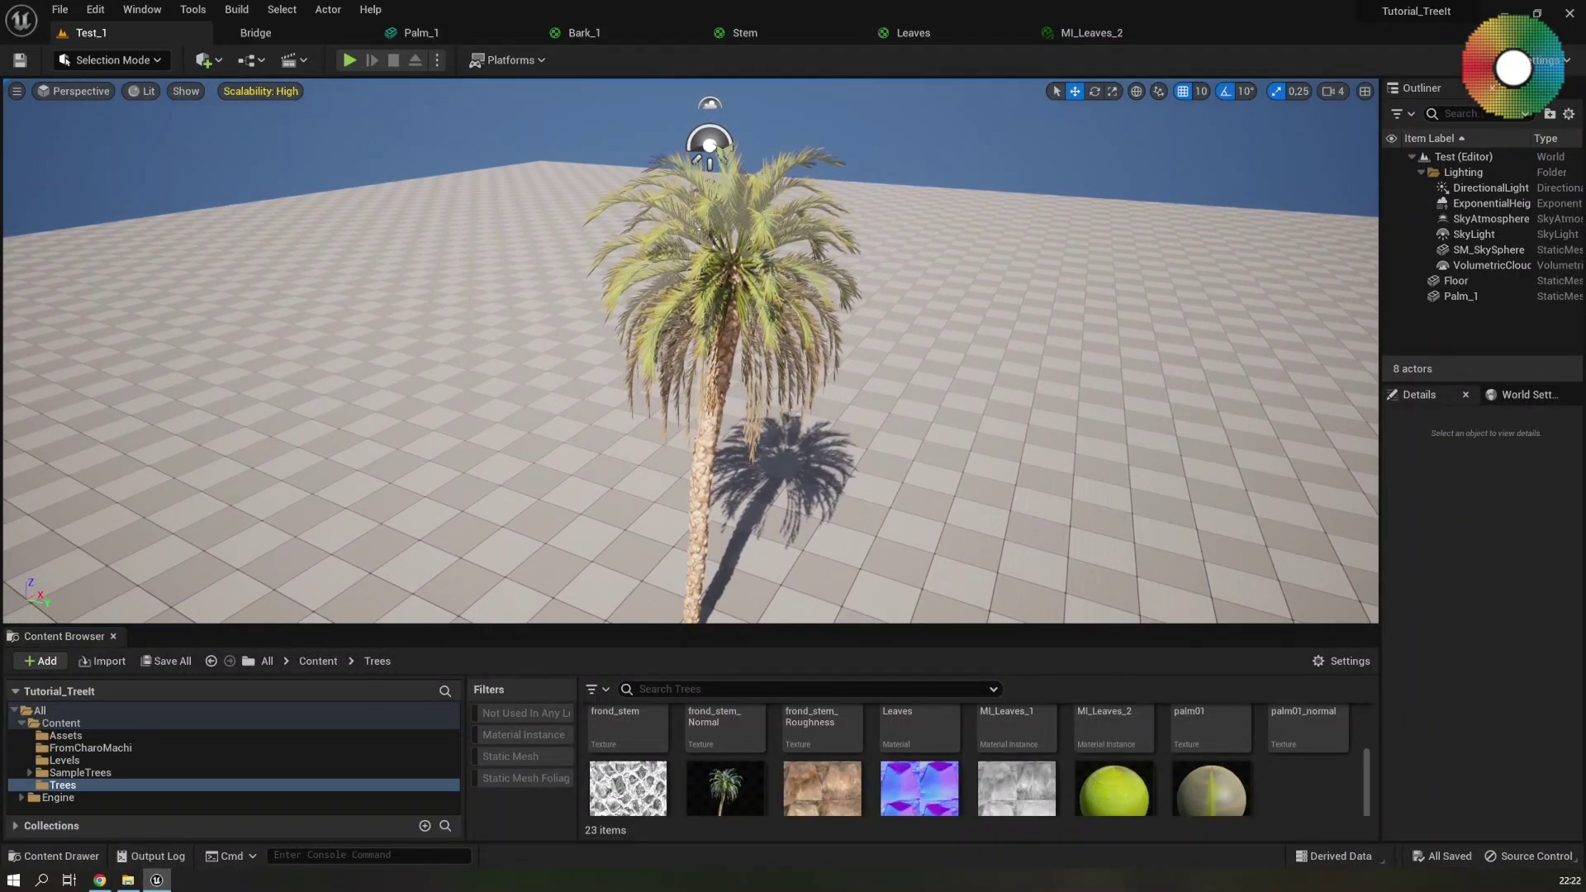
right_click_drag(947, 508, 947, 507)
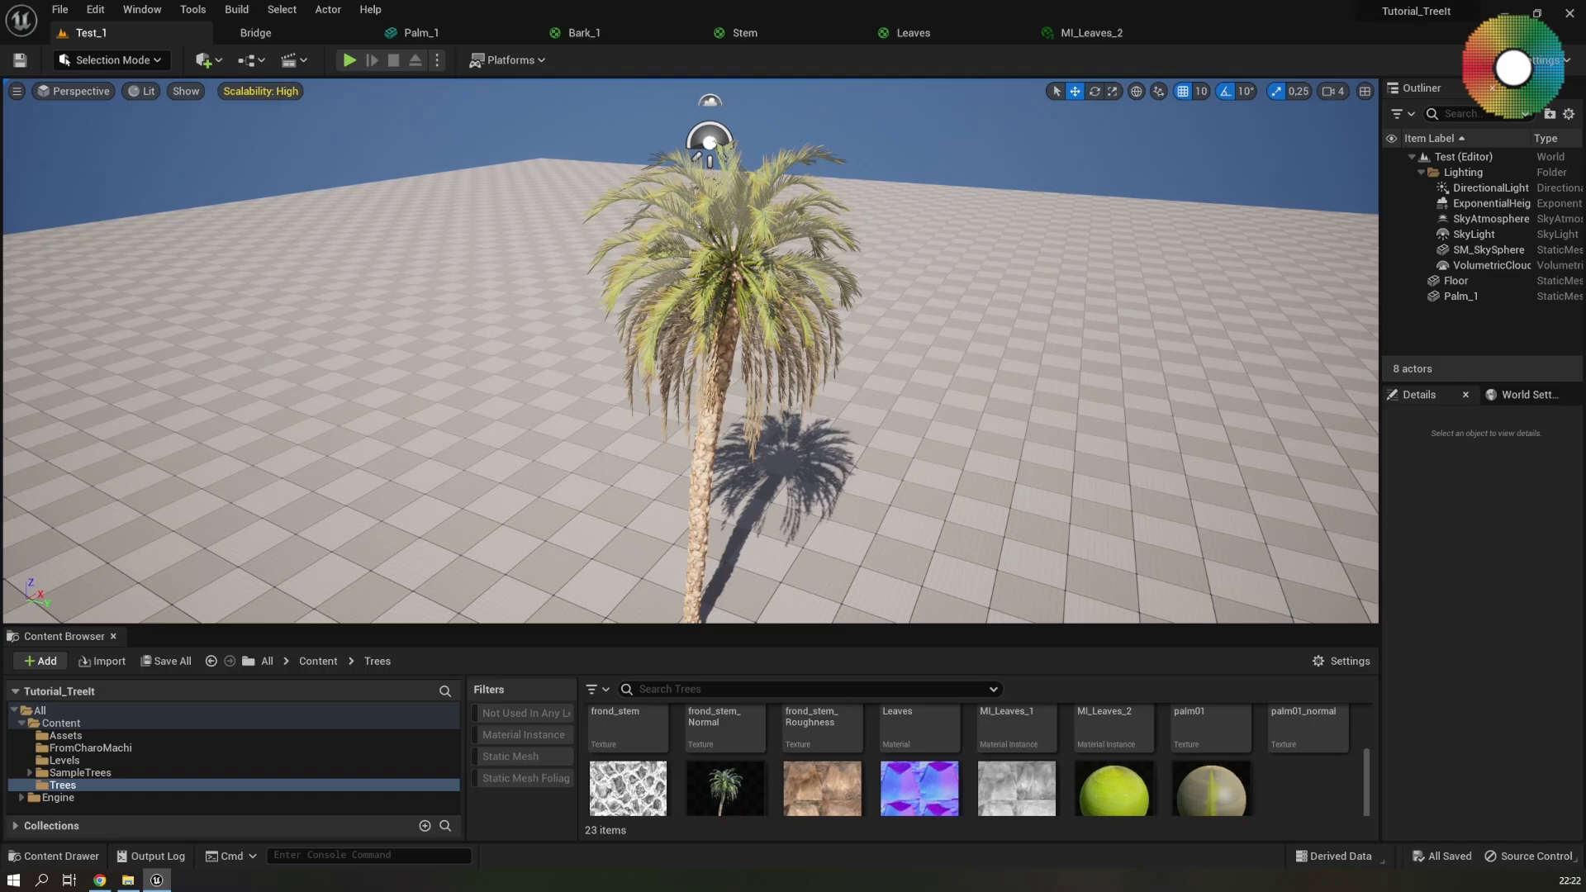
Import the Palm_2 mesh from the Palm_2 folder into Trees without creating materials, and place it in the level beside Palm_1
key("alt+Tab")
left_click_drag(1585, 115, 1287, 63)
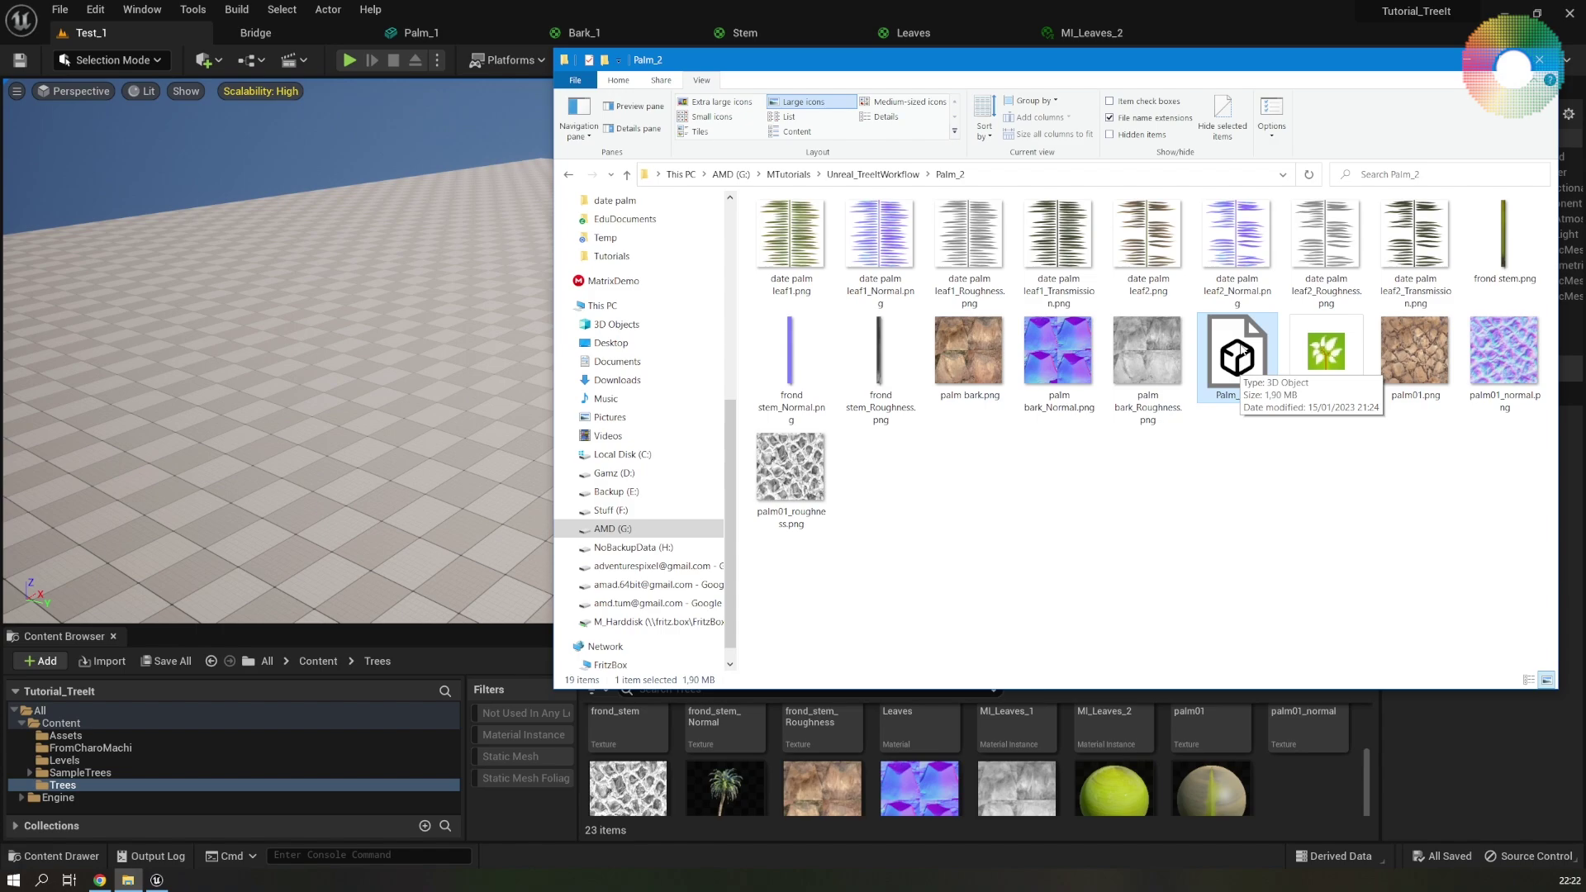
left_click_drag(1242, 352, 1309, 789)
left_click(1539, 59)
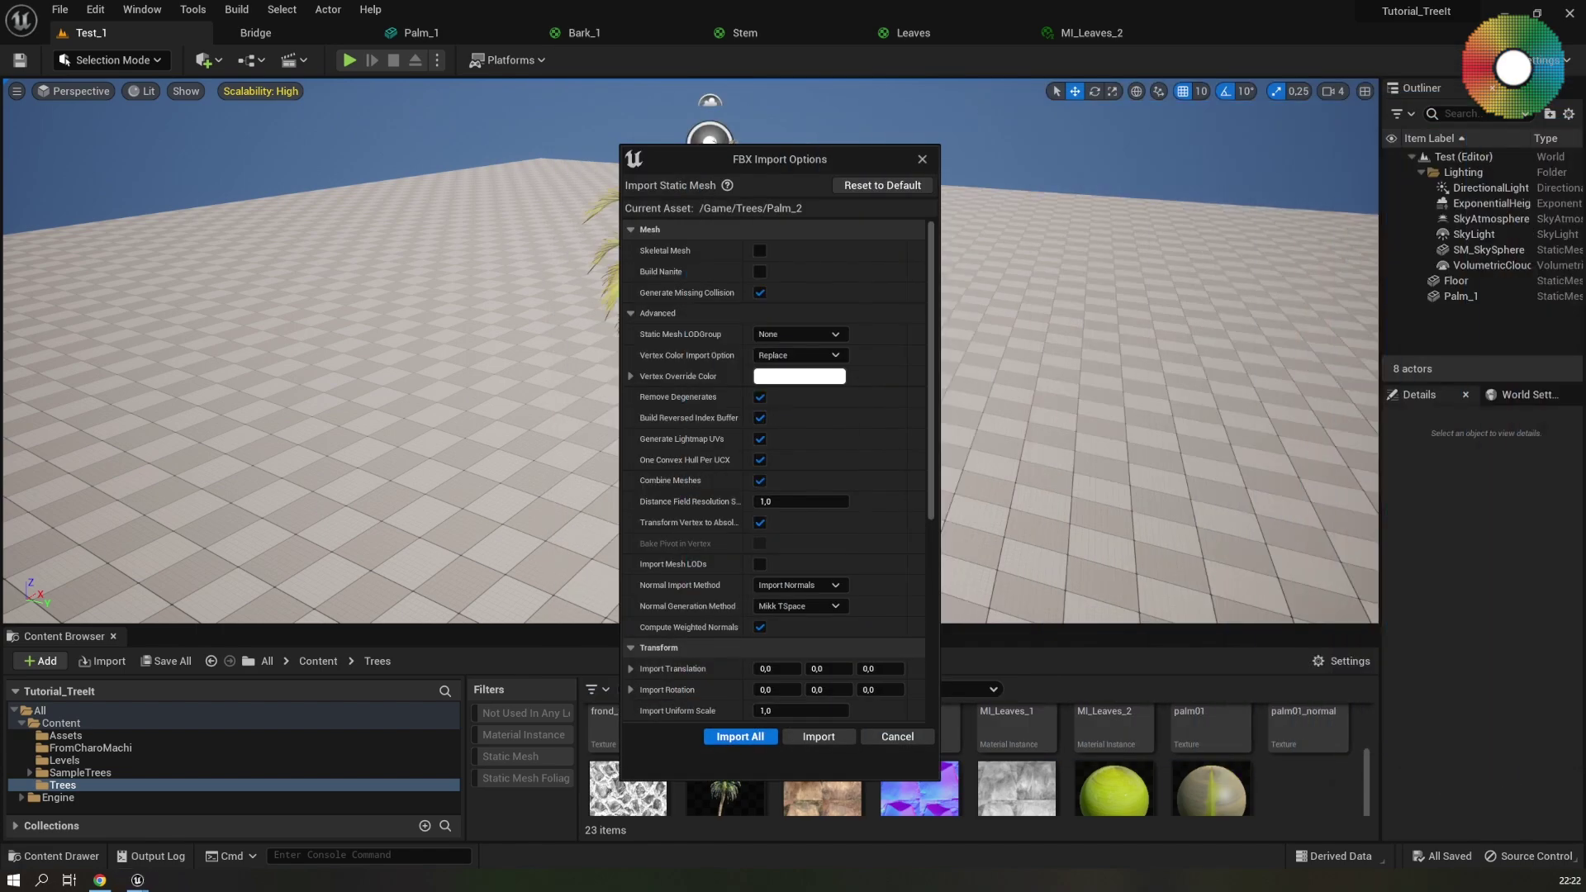
scroll(873, 592, "down", 10)
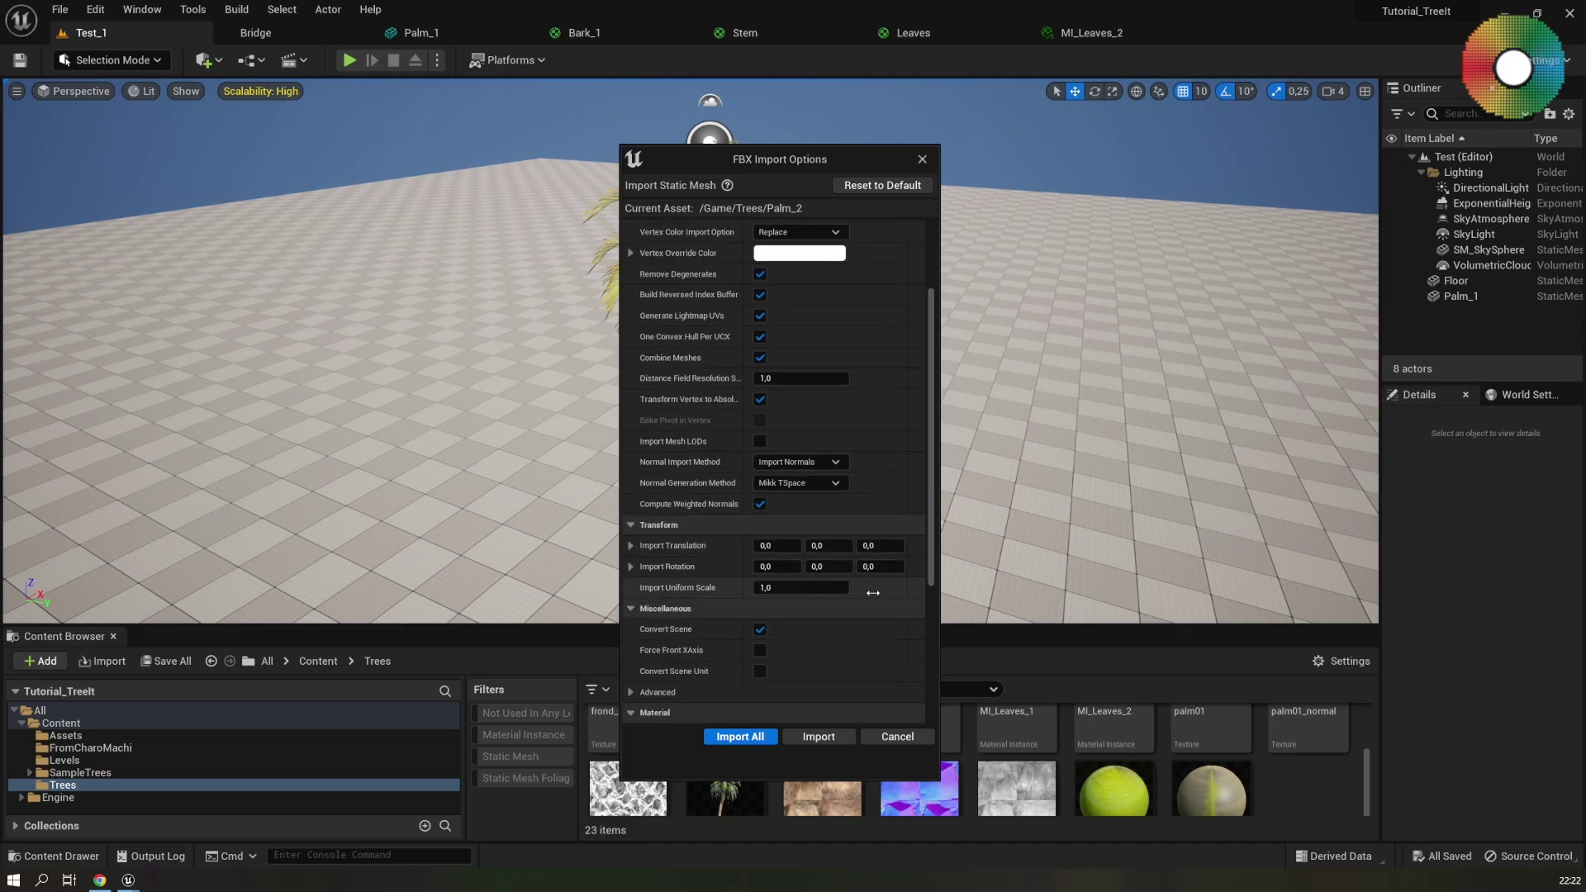
scroll(870, 525, "down", 2)
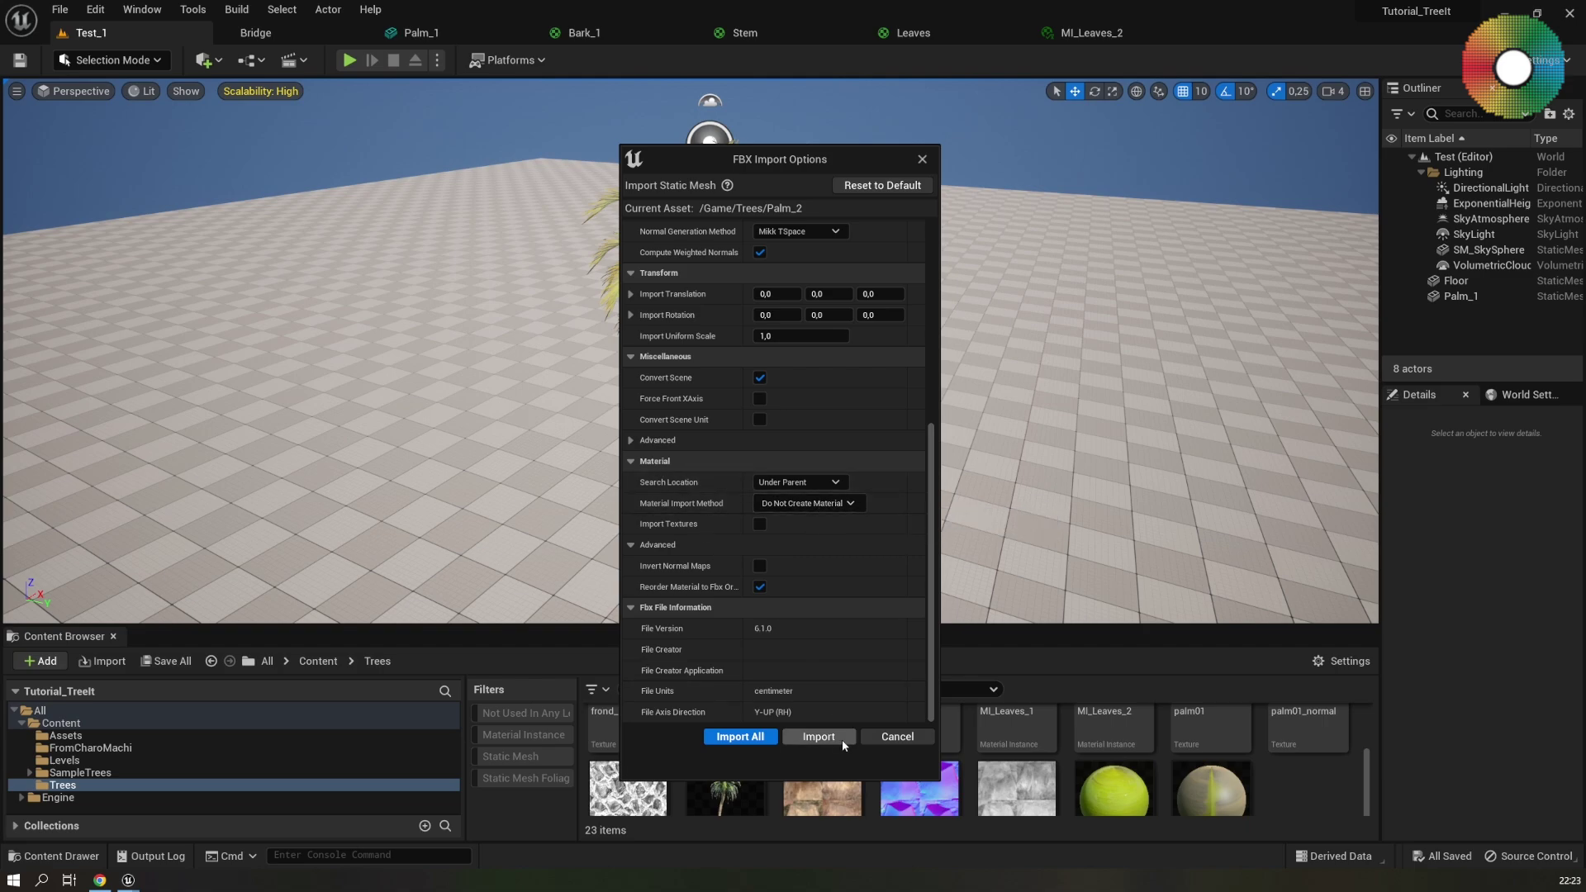
left_click(820, 738)
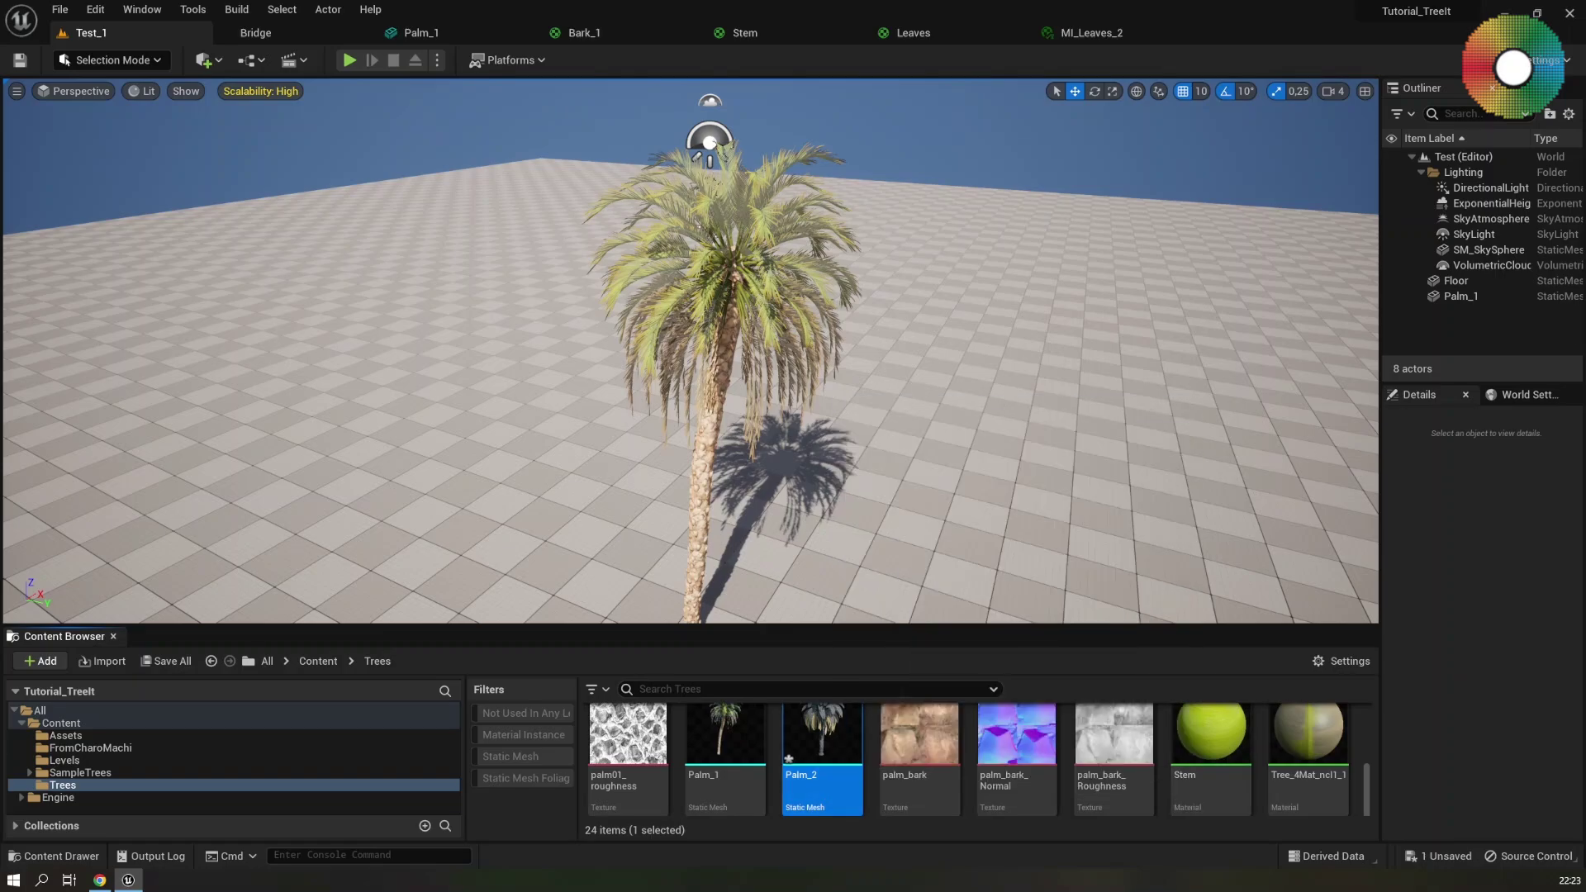
left_click_drag(833, 791, 975, 492)
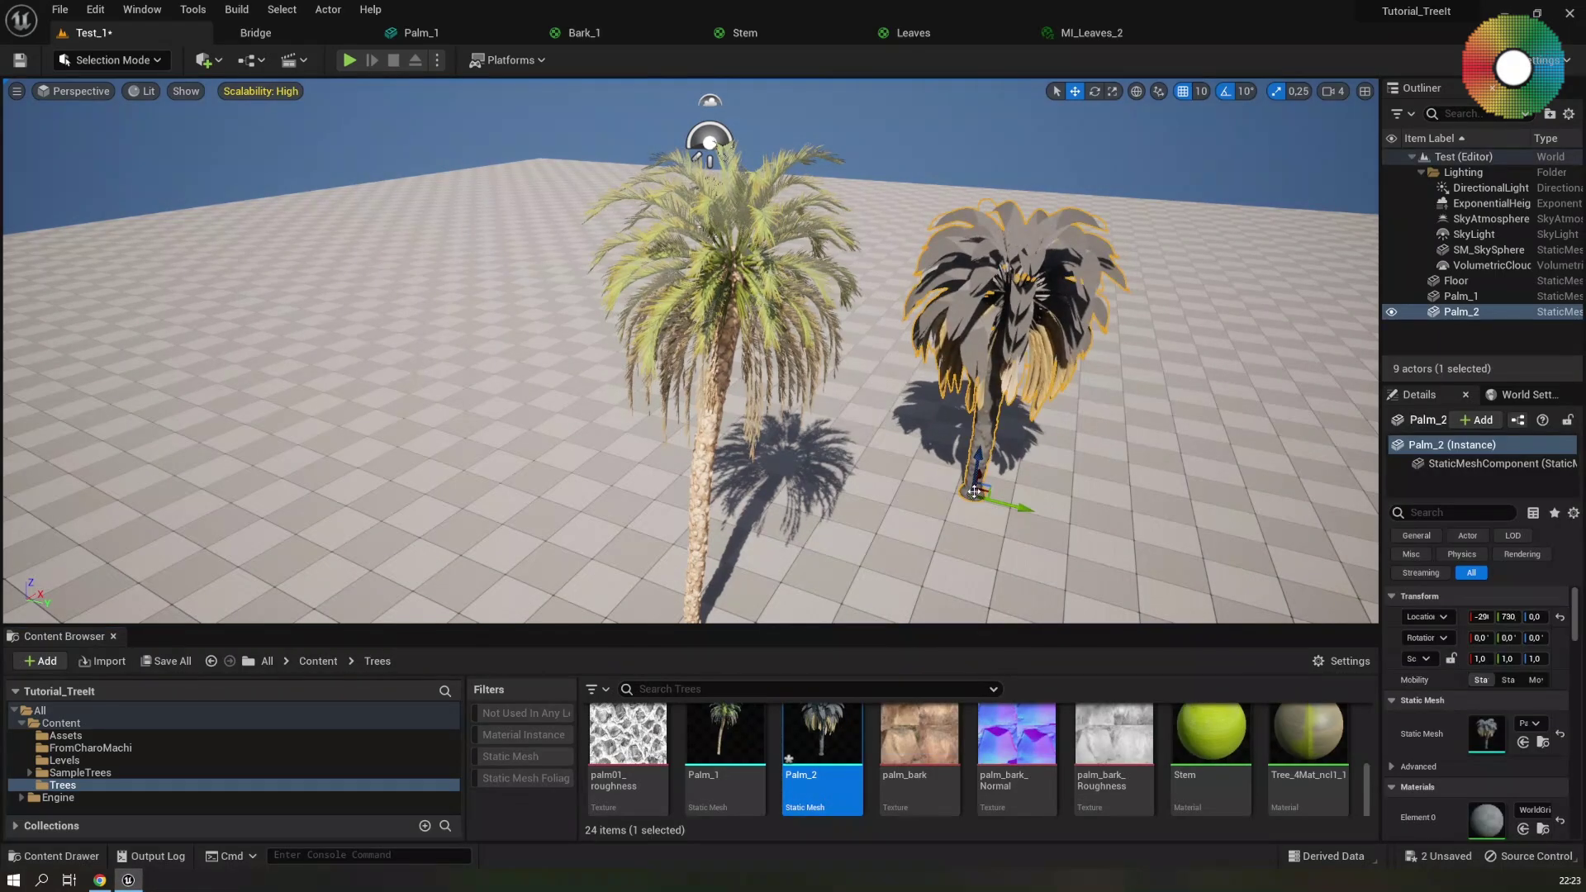
Open the Palm_2 mesh, assign Bark_1 to Element 0 and Bark_2 to Element 2, and check which part Element 2 covers
double_click(825, 734)
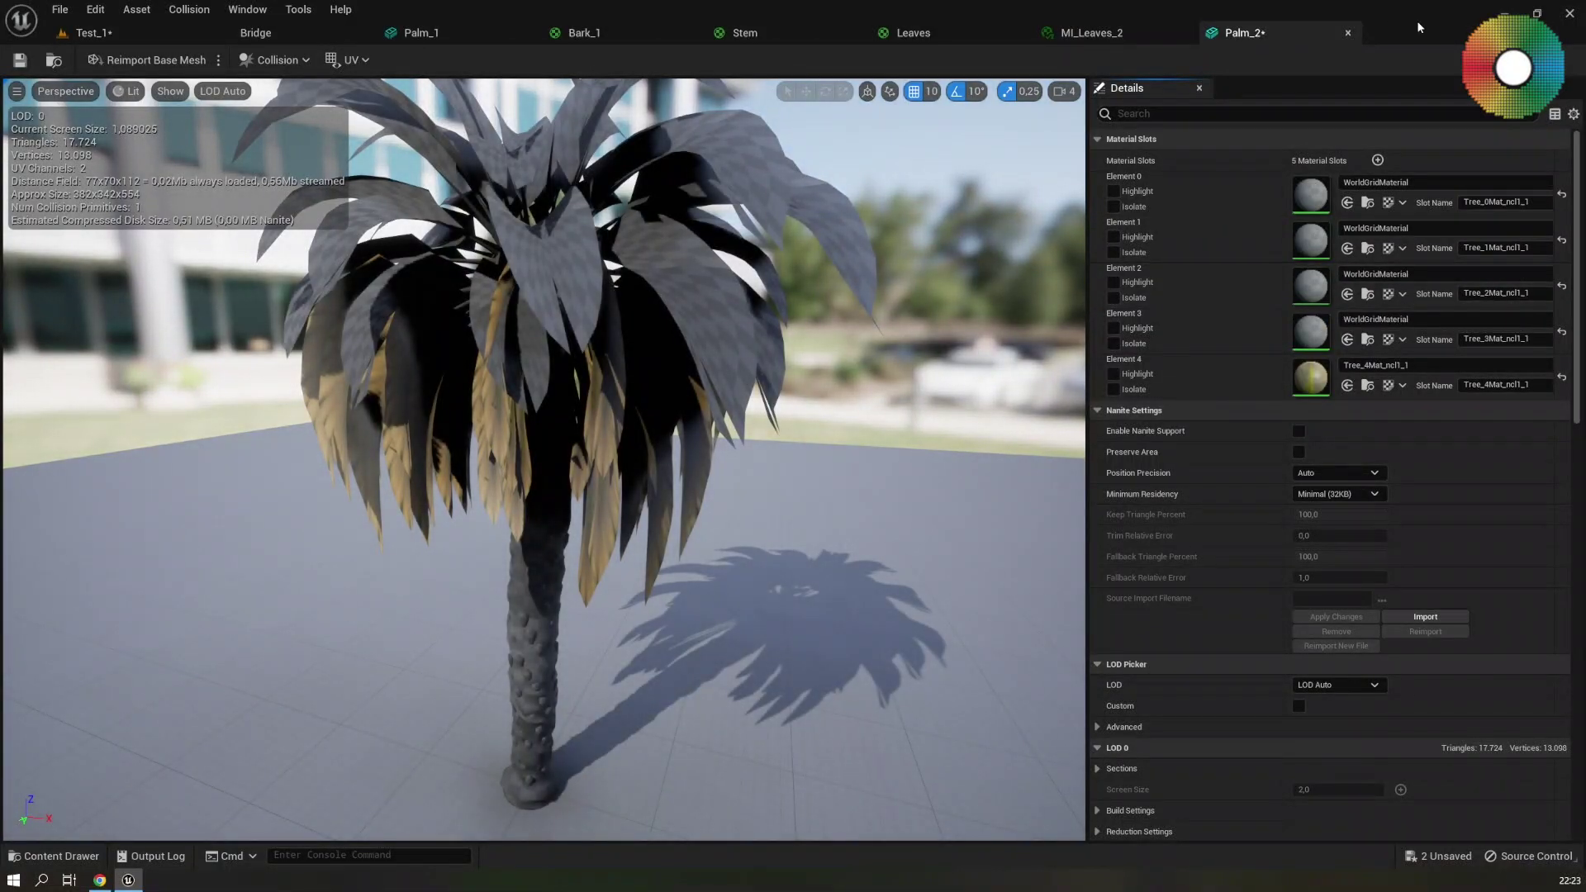
key("ctrl+space")
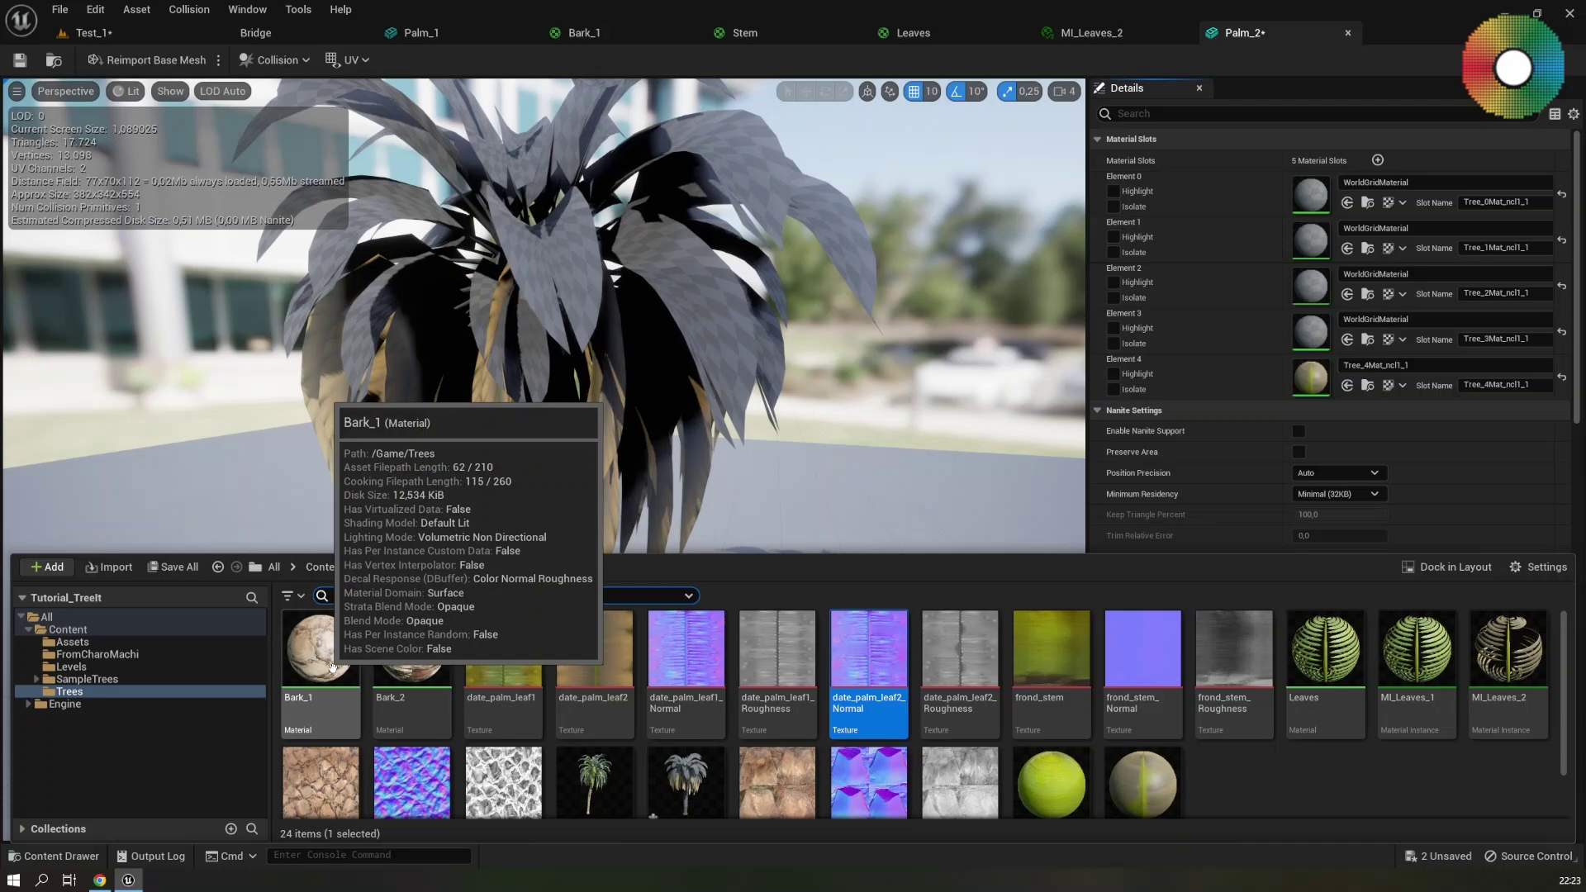
left_click_drag(331, 666, 1316, 190)
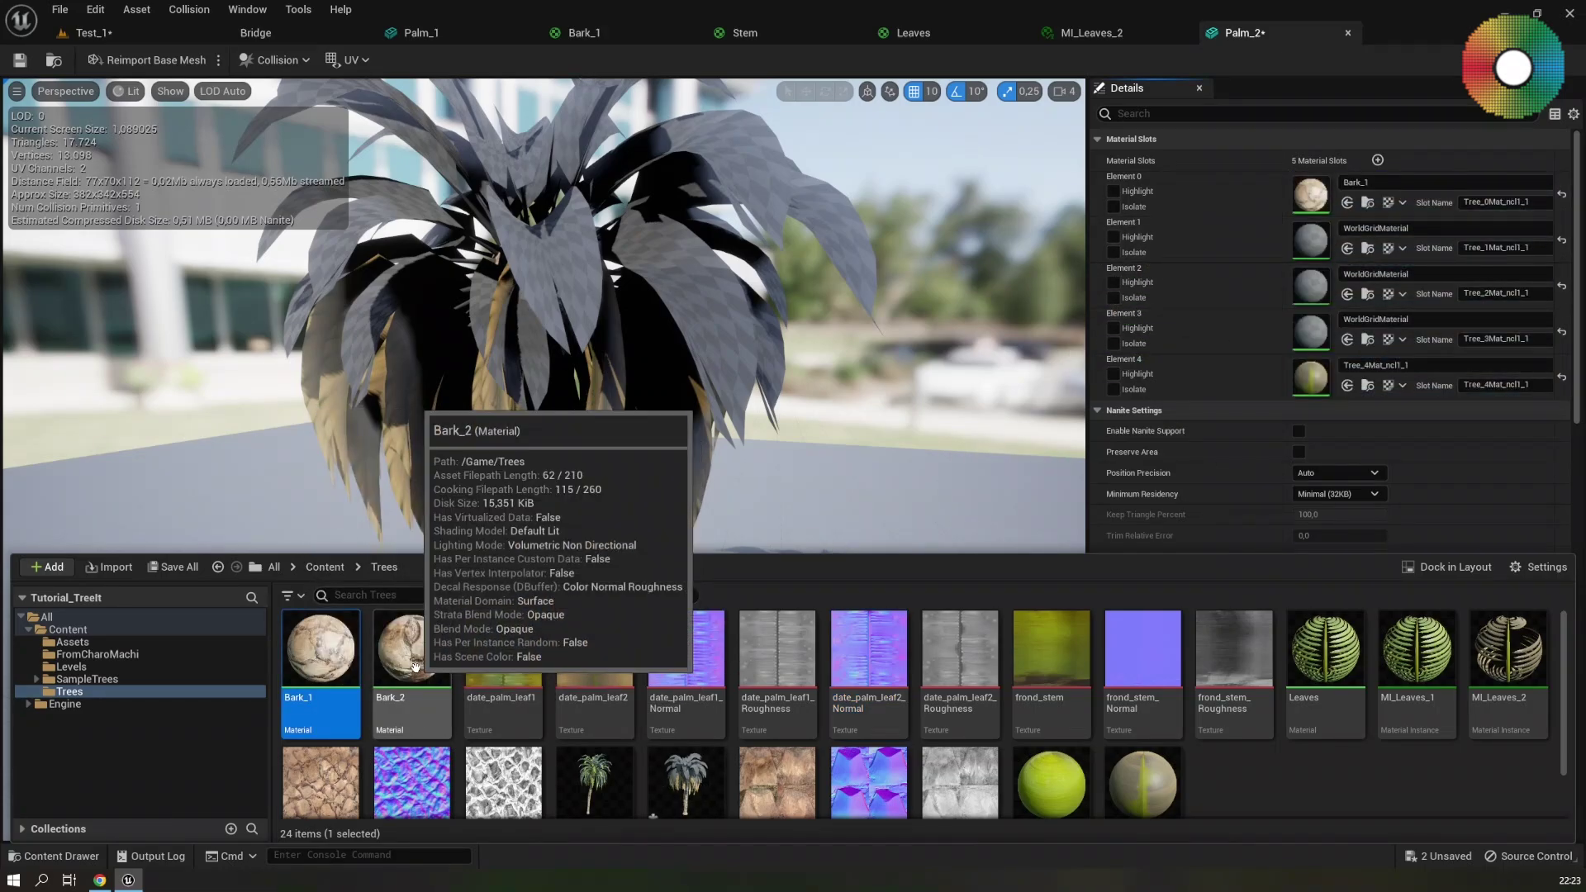
left_click_drag(413, 653, 1324, 289)
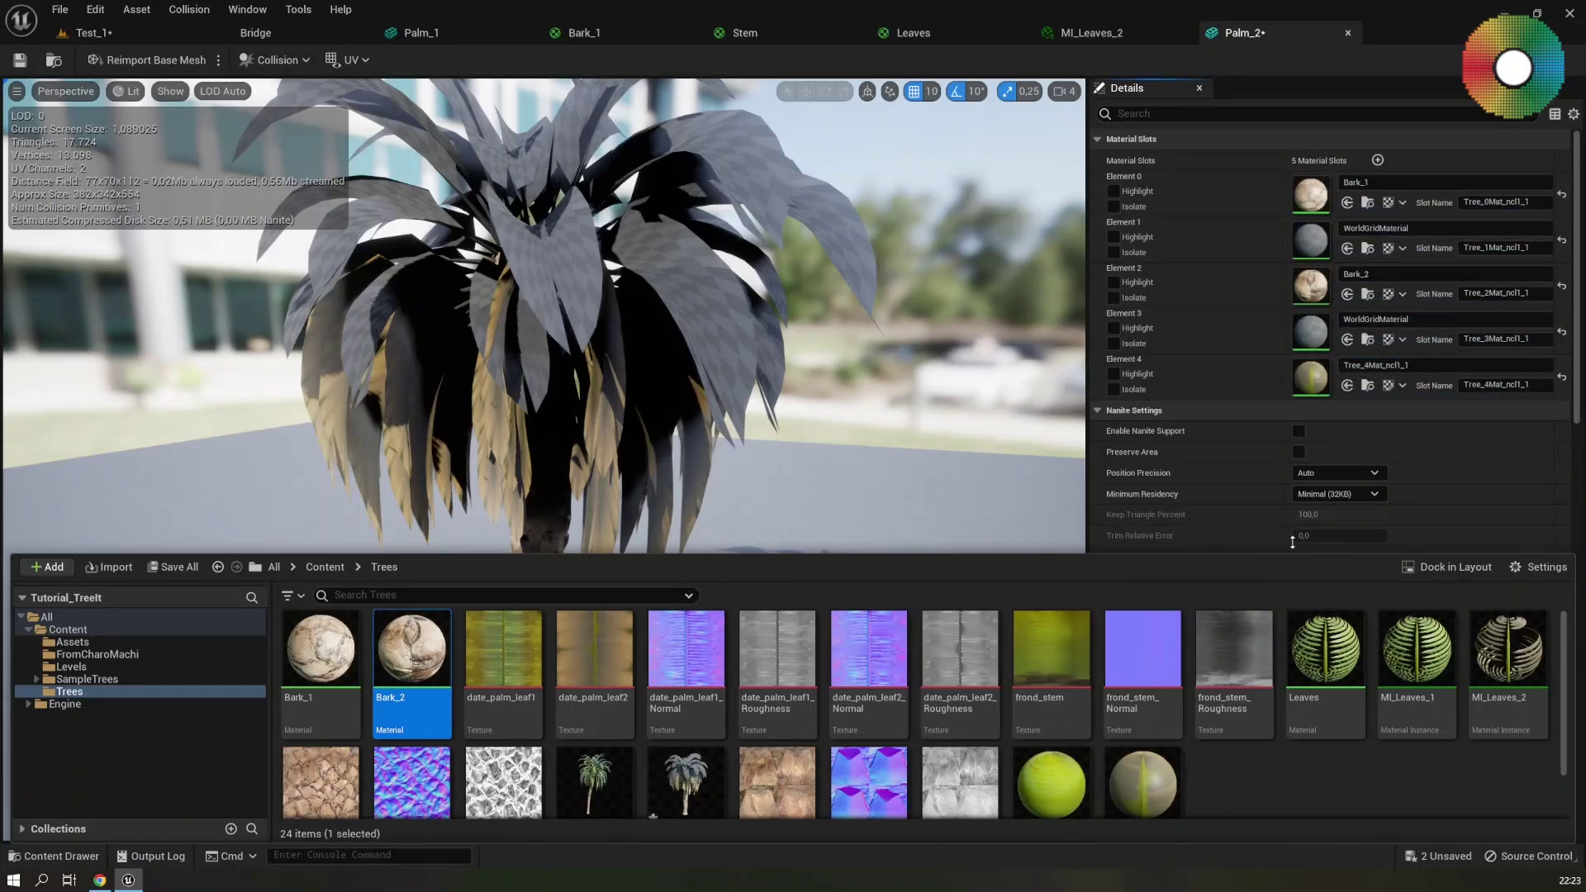
left_click(1116, 282)
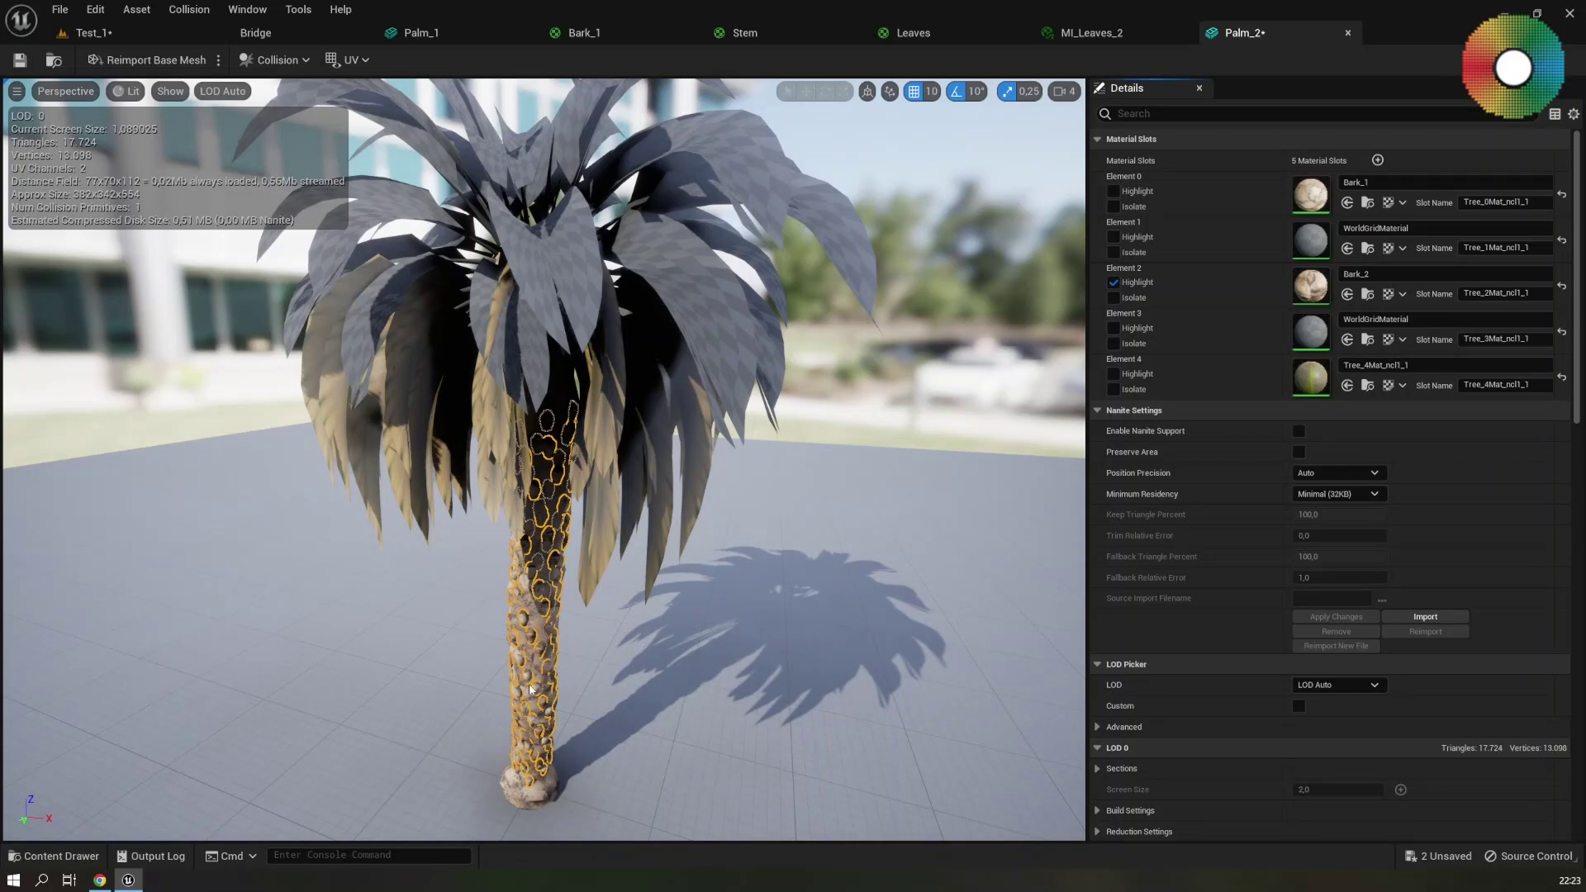
Assign MI_Leaves_1 to Element 3, MI_Leaves_2 to Element 4 and Stem to Element 1 of the Palm_2 mesh
key("ctrl+space")
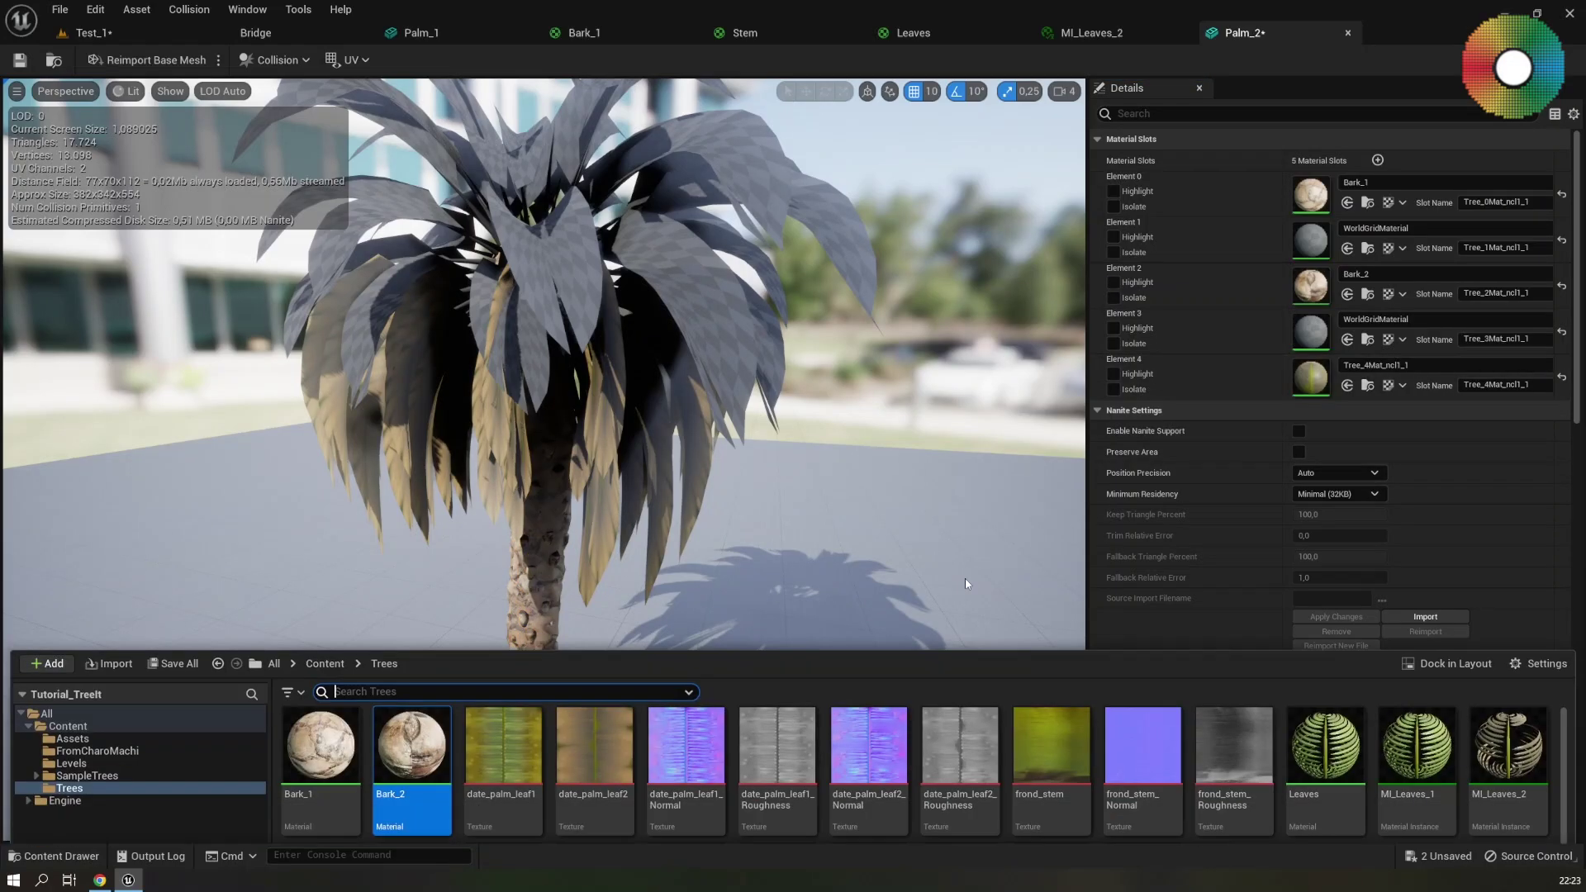
left_click_drag(1417, 653, 1314, 334)
left_click(1515, 680)
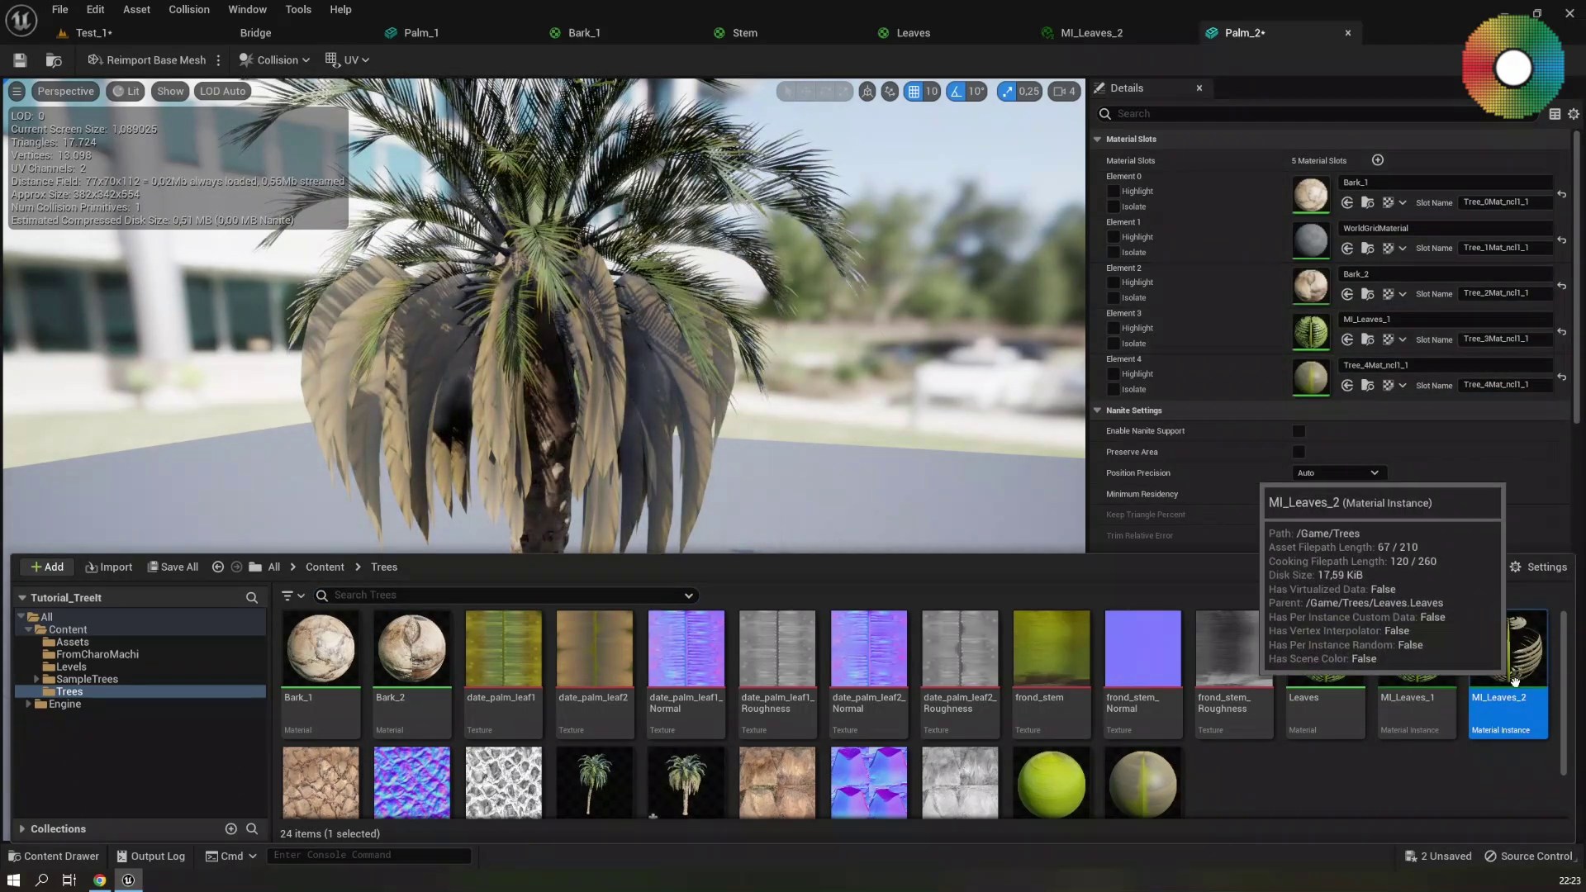
left_click_drag(1515, 680, 1322, 389)
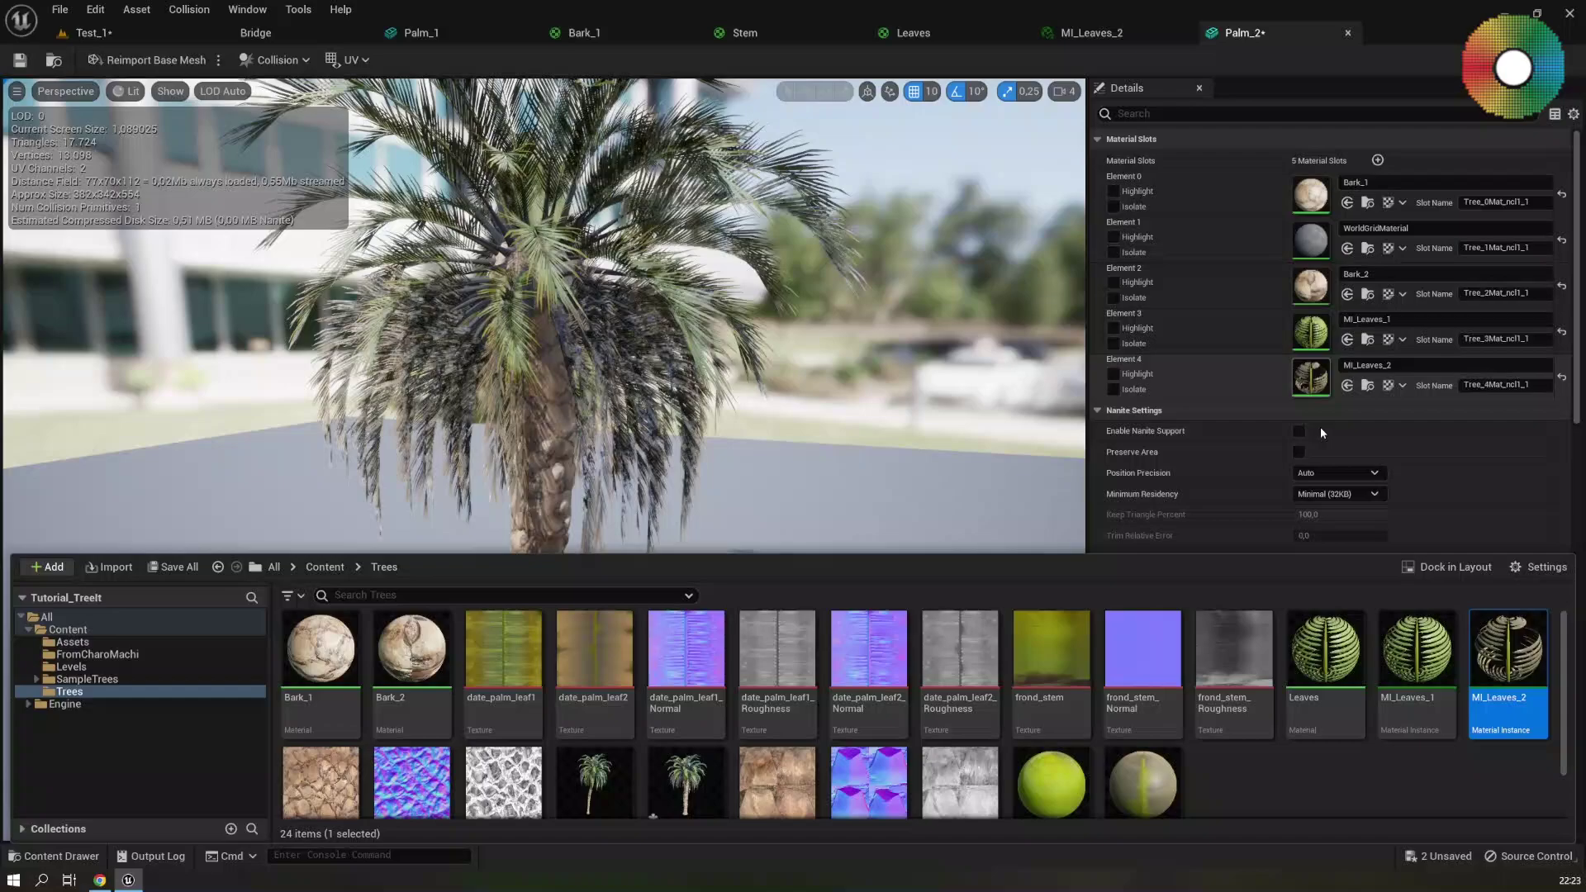
scroll(1301, 766, "down", 1)
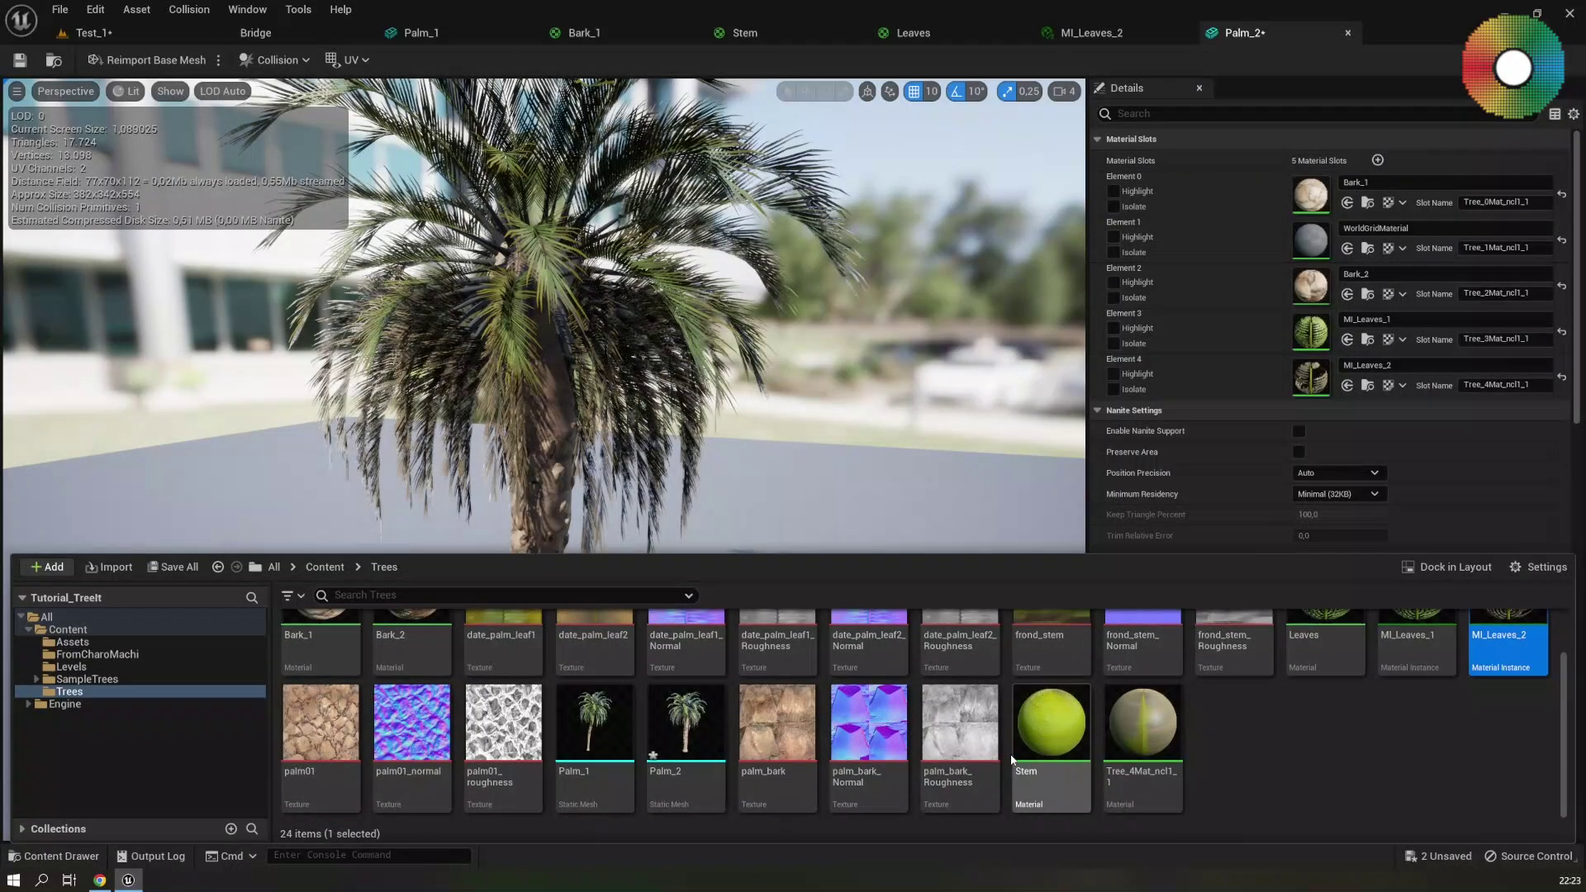
left_click_drag(1014, 758, 1308, 242)
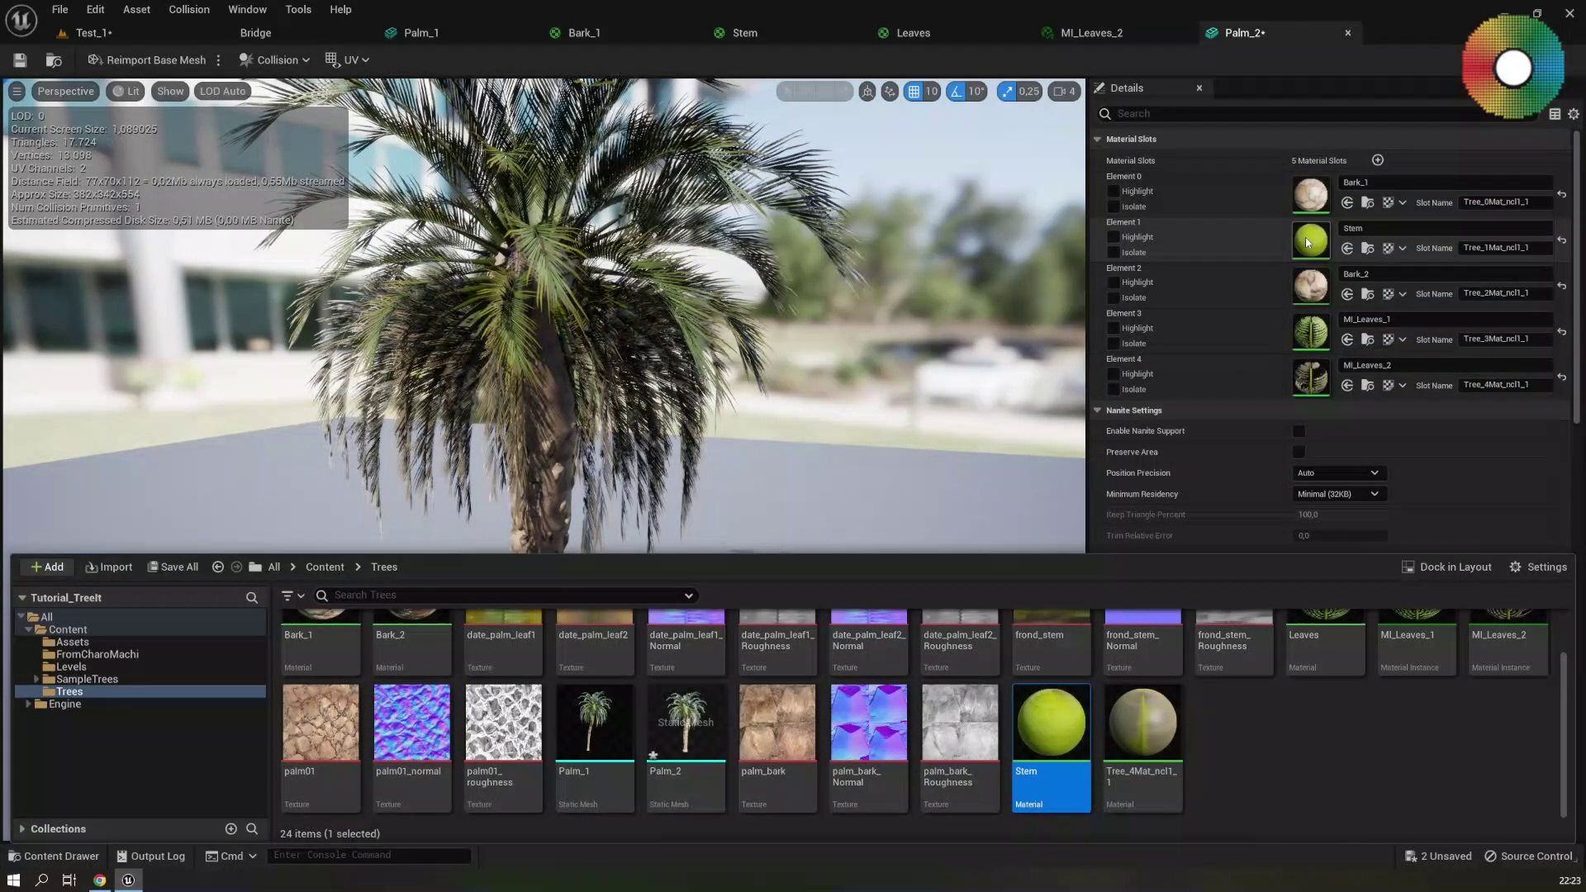
Examine the textured Palm_2 mesh up close and compare both palms in the Test_1 level
right_click_drag(793, 372, 770, 346)
key("w")
key("s")
left_click(91, 32)
key("w")
key("s")
key("w")
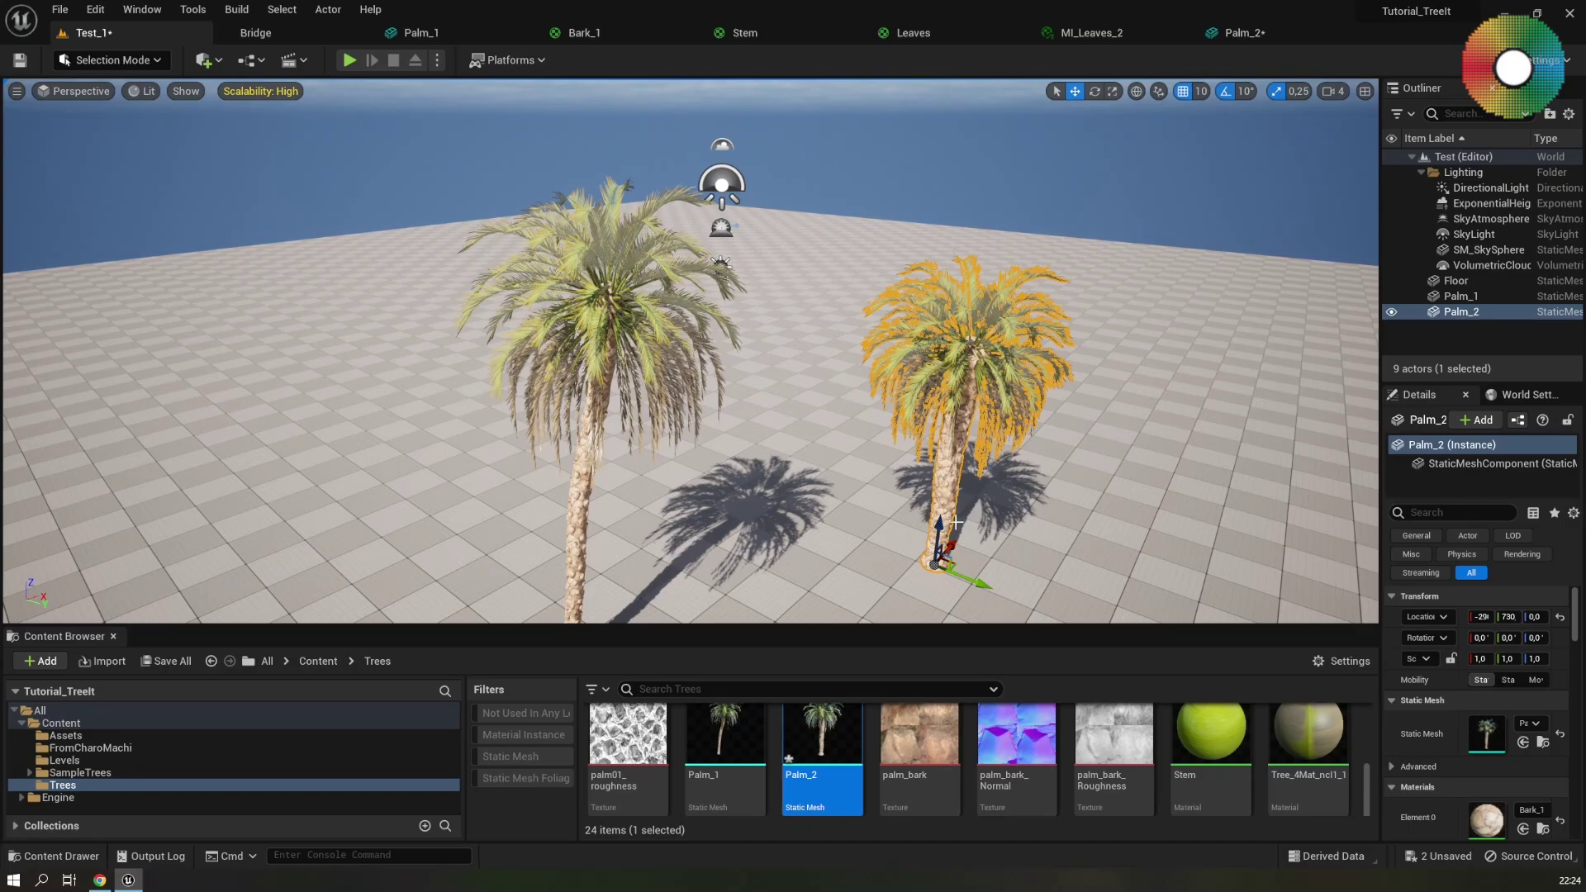
mouse_move(1103, 486)
right_mouse_down()
mouse_move(1178, 514)
mouse_move(1157, 529)
mouse_move(1183, 488)
mouse_move(1107, 496)
right_mouse_up()
key("w")
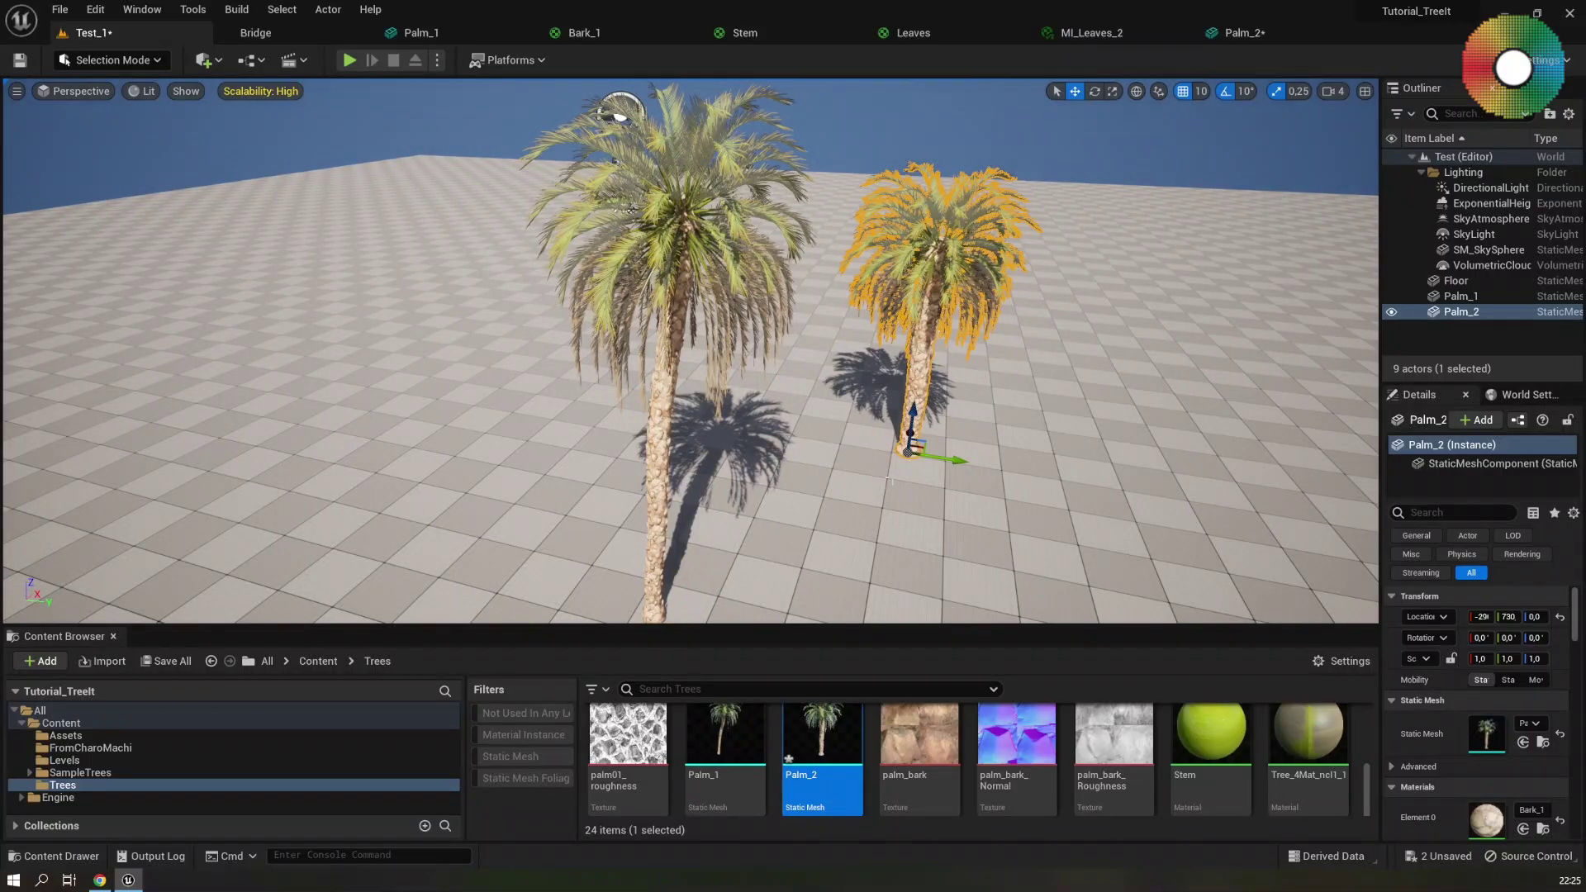
right_click_drag(1108, 496, 1107, 495)
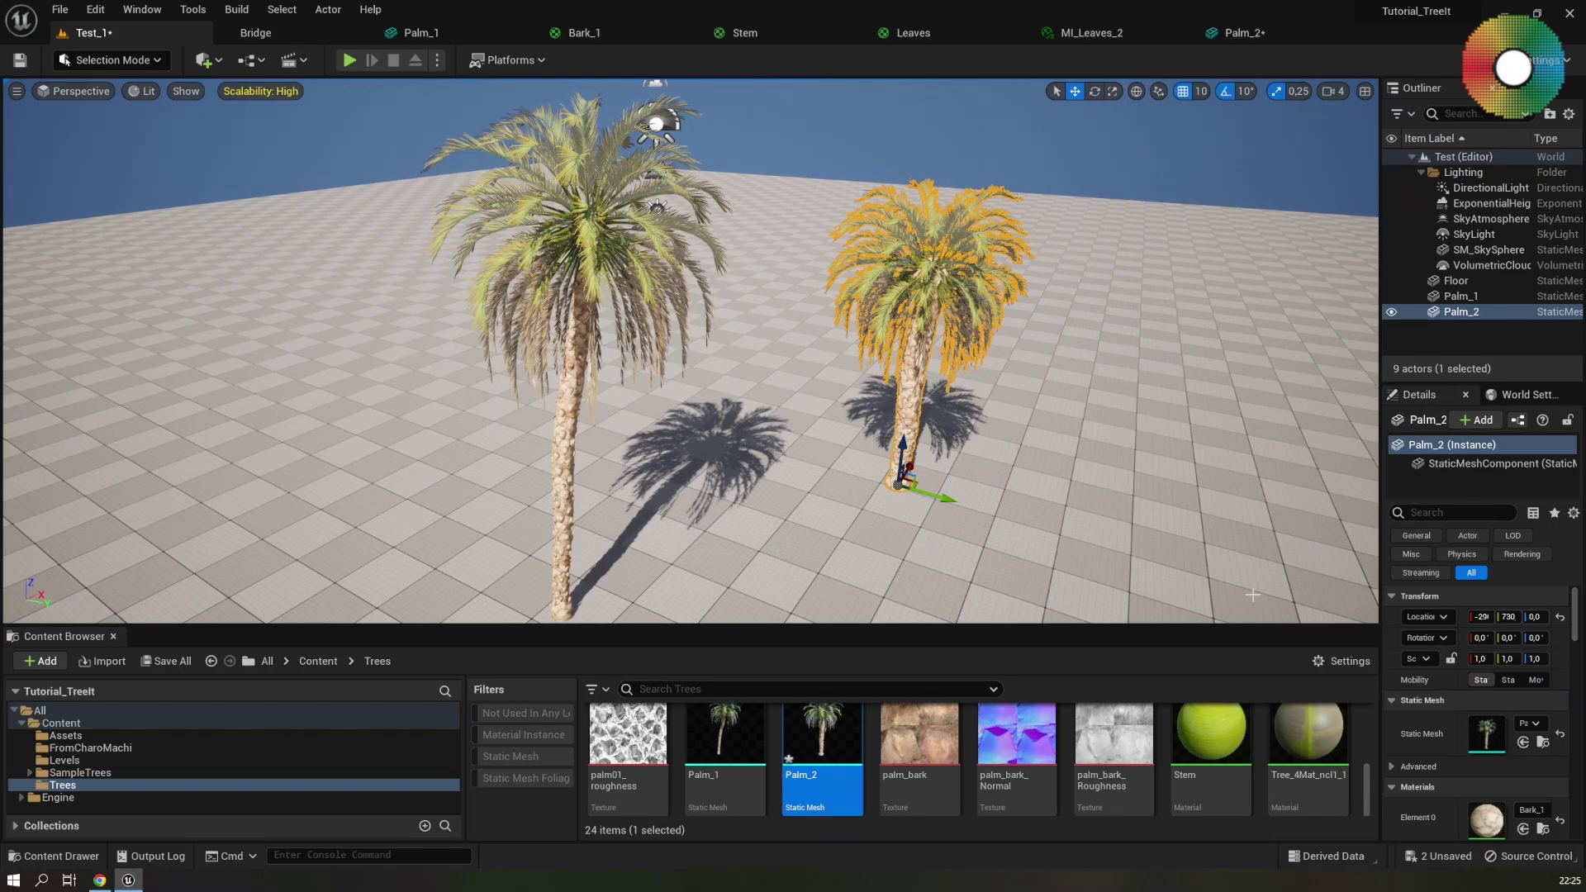
Enlarge the Content Browser area and rename the Bark_1 material as M_Bark_1
left_click(1103, 747)
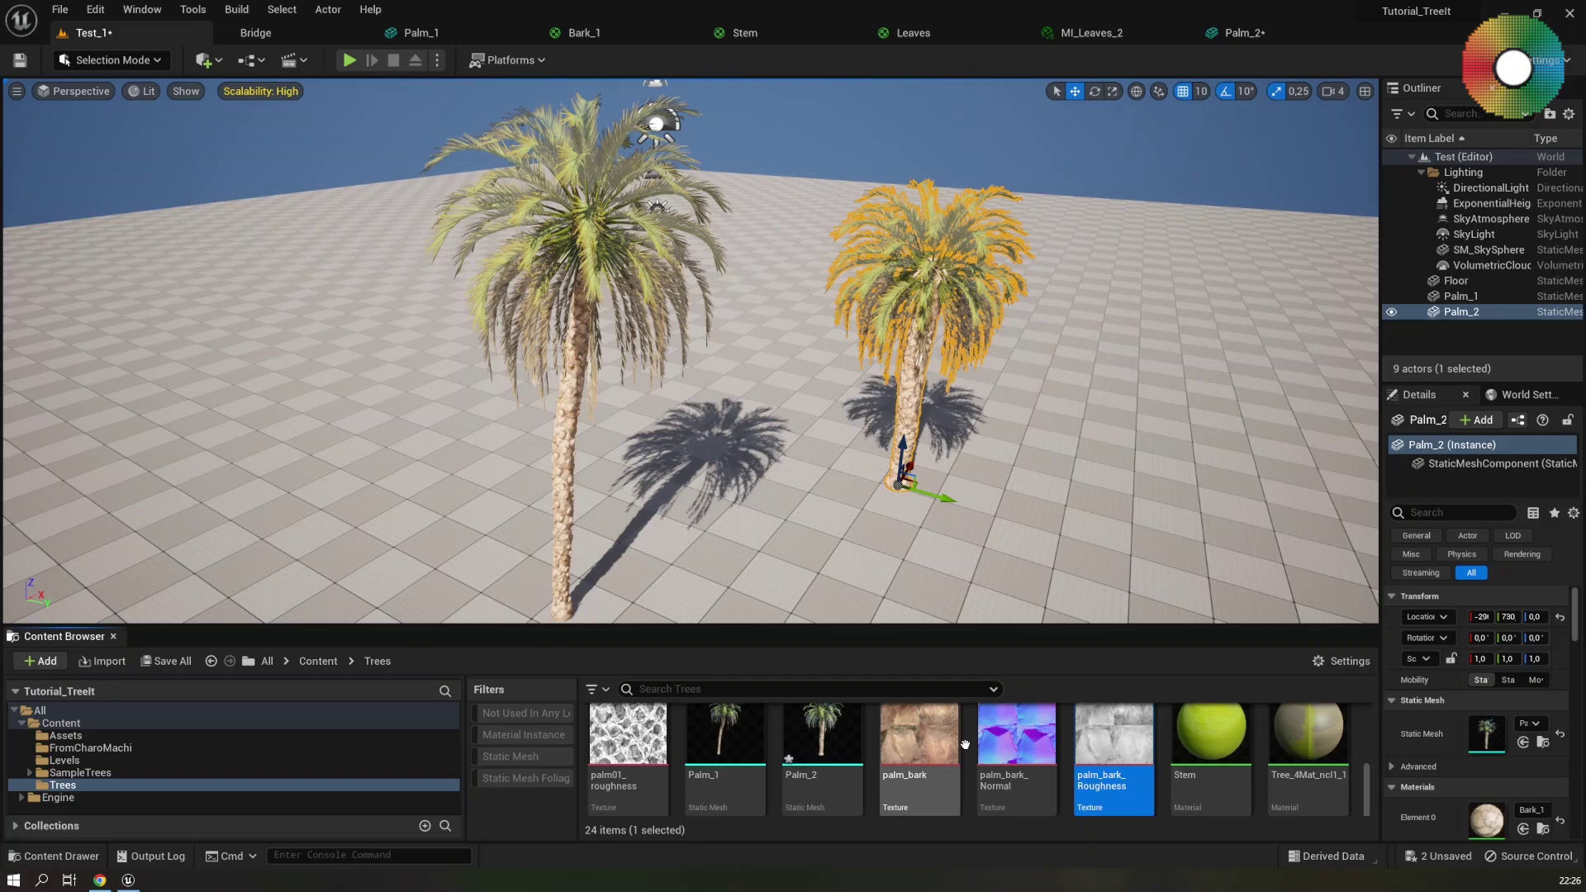
scroll(1029, 727, "down", 1)
left_click(1025, 618)
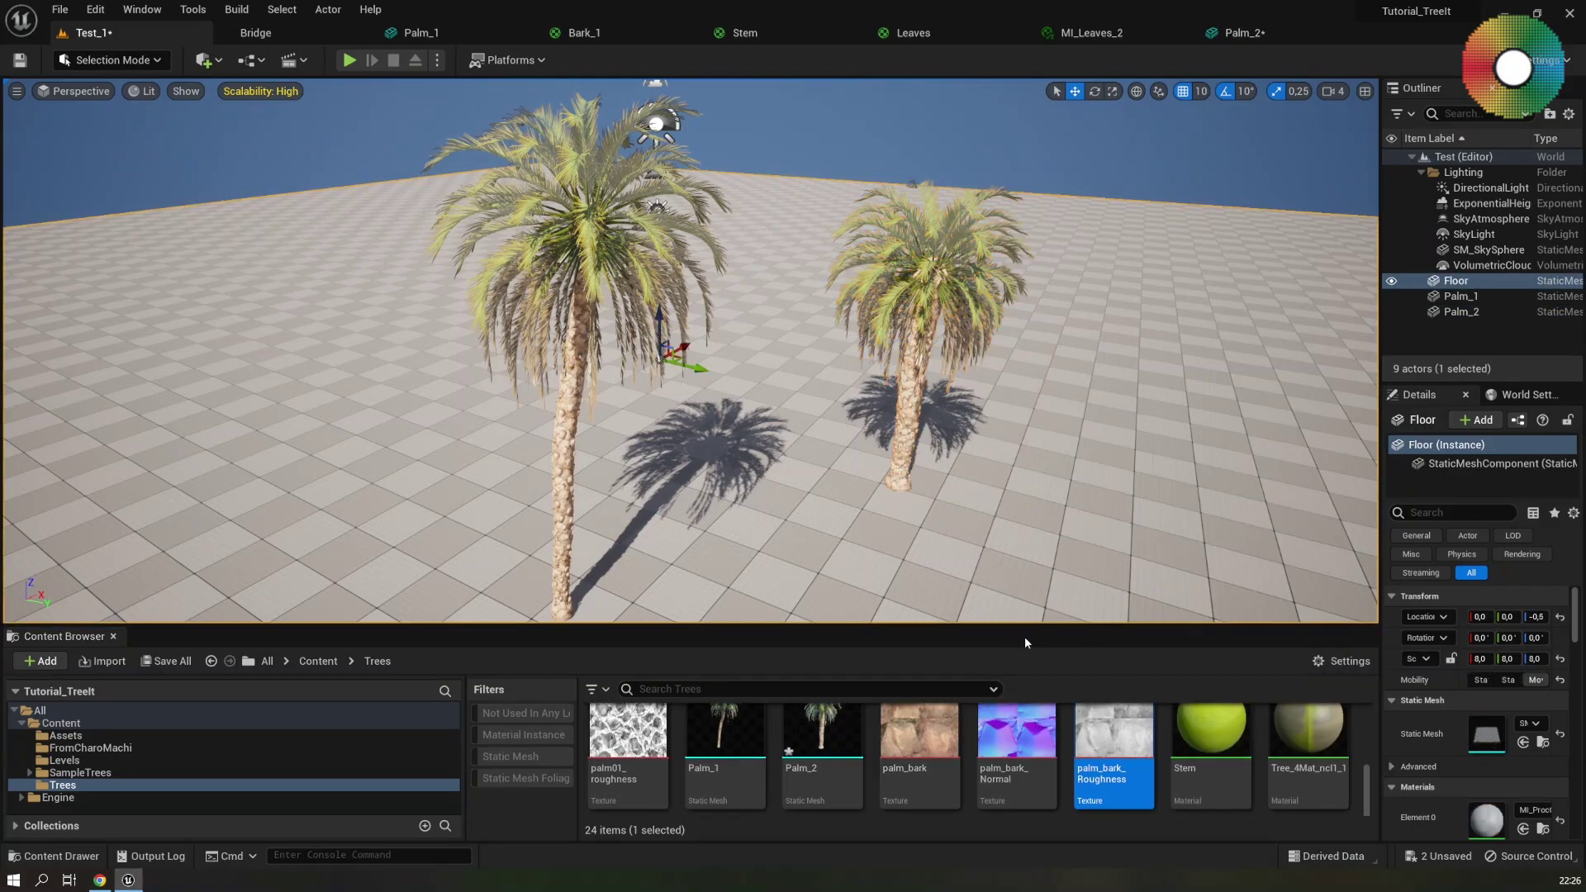
left_click_drag(1028, 625, 1052, 457)
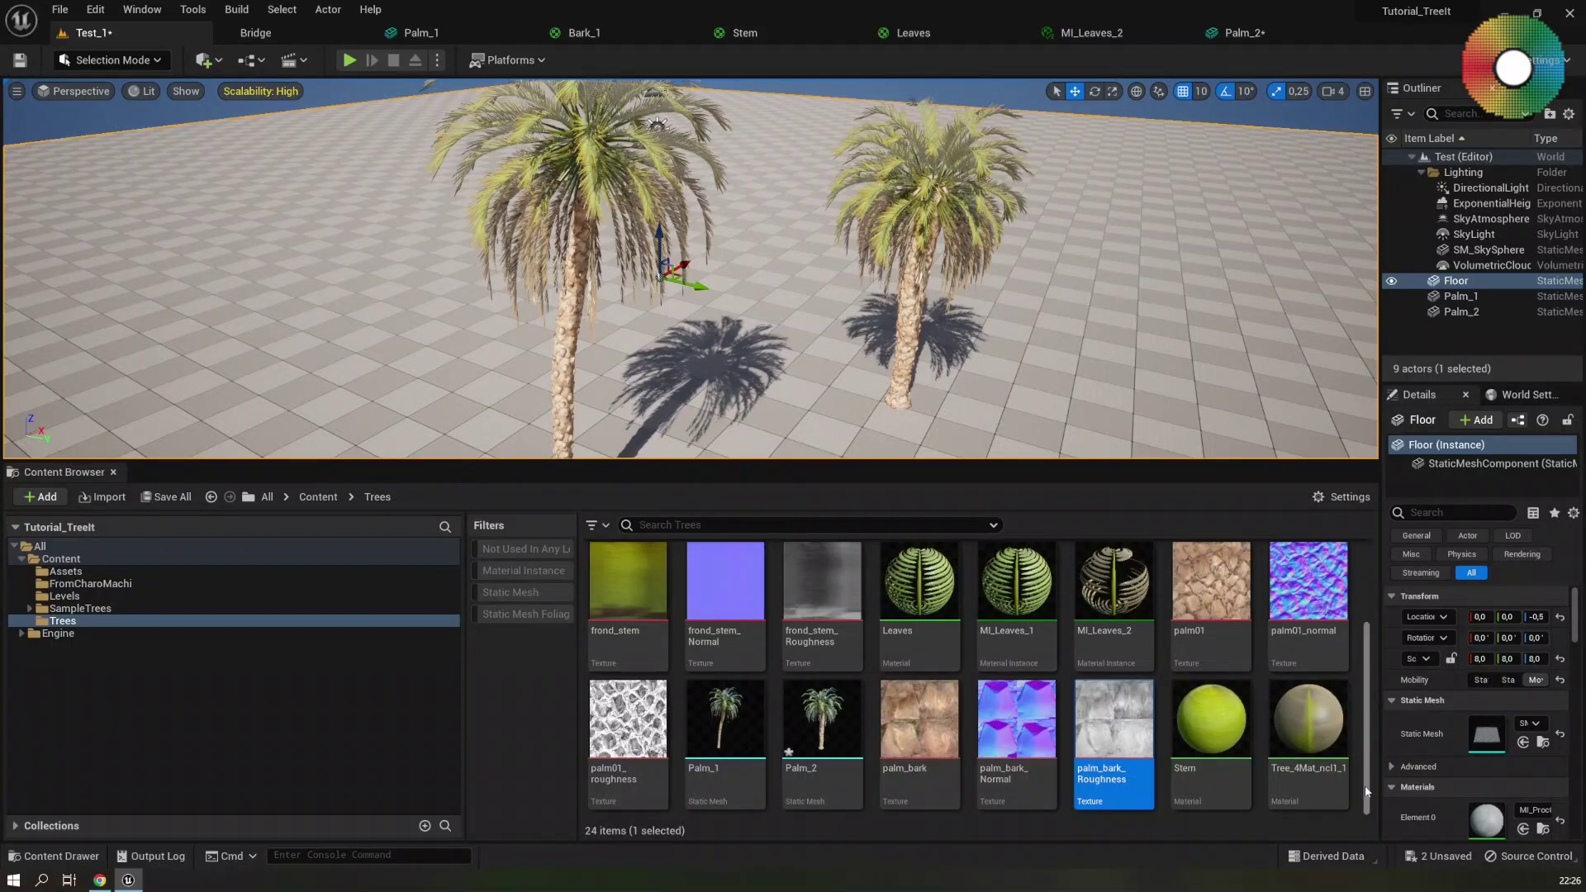
left_click_drag(1368, 789, 1370, 694)
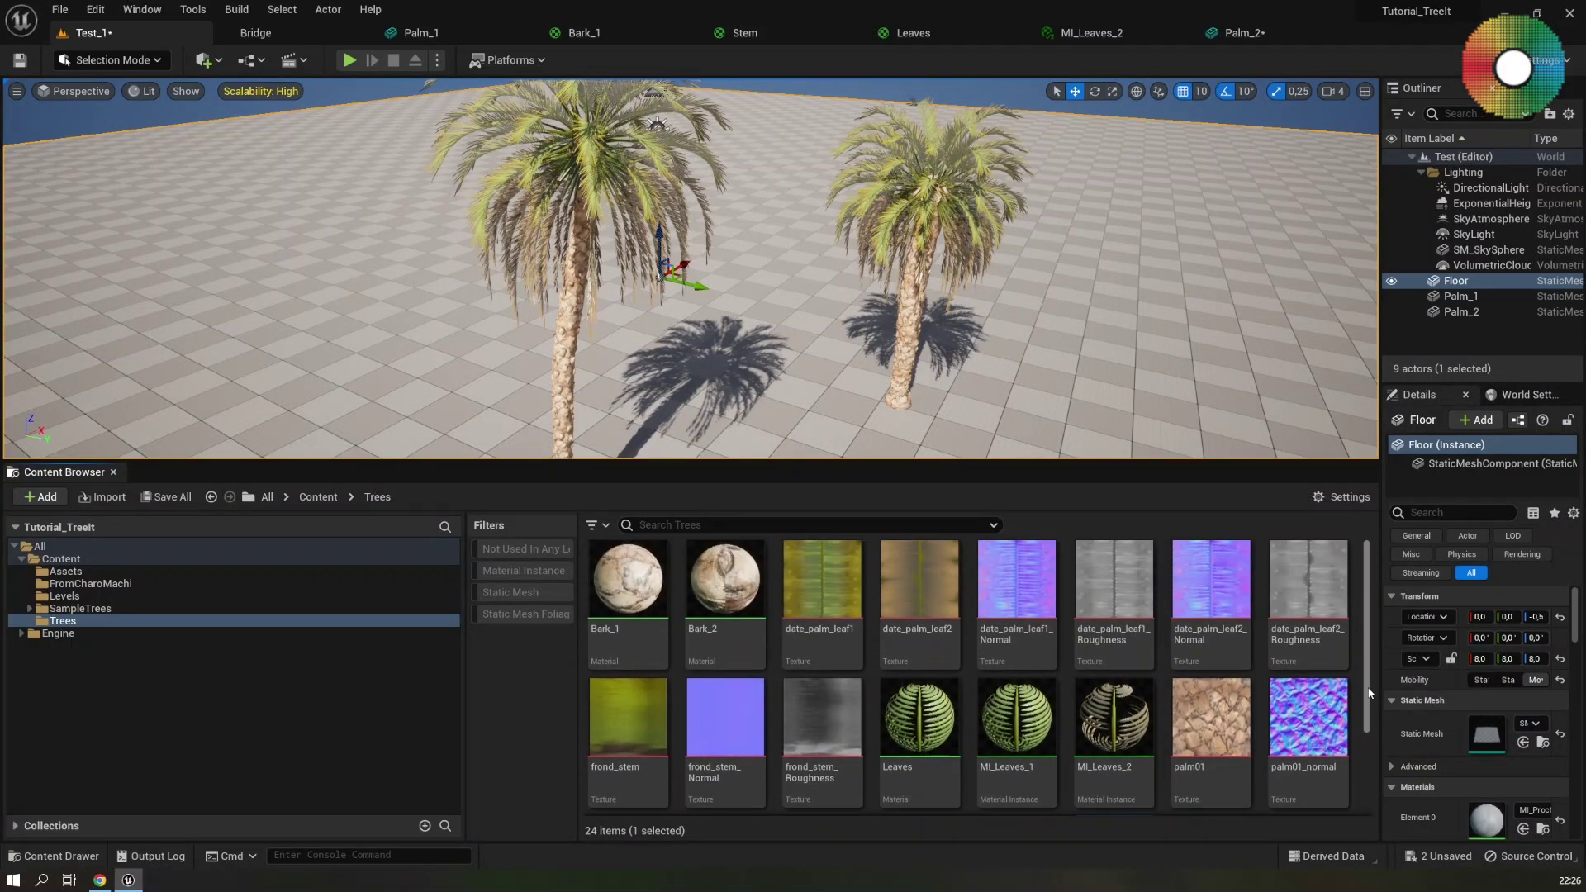
left_click(647, 648)
key("F2")
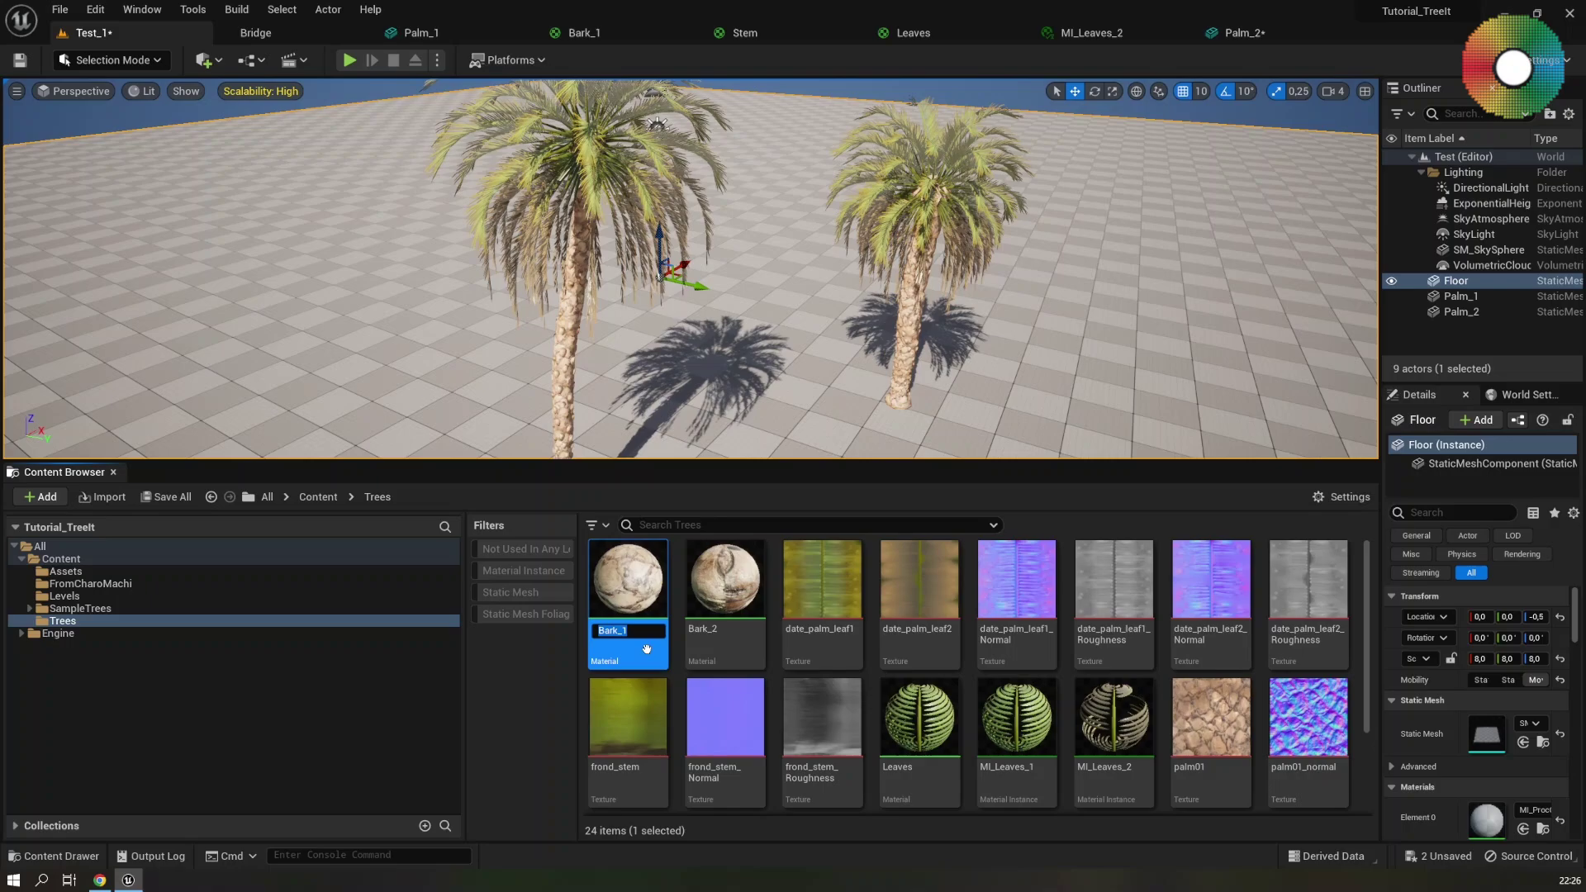
key("Left")
type("M_")
key("shift+Home")
key("Return")
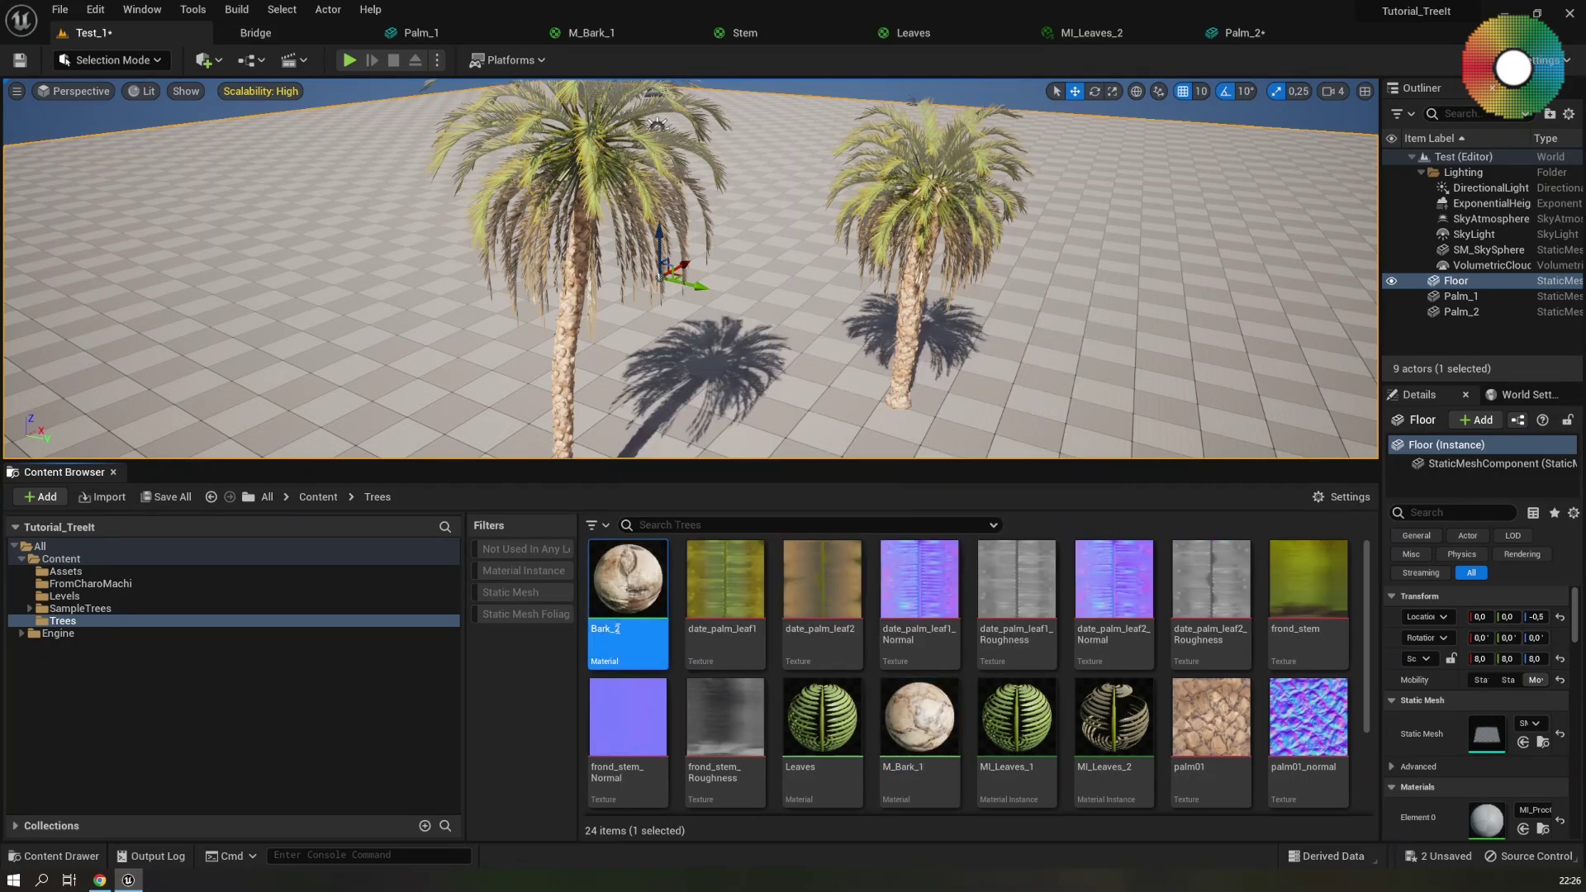
Rename the Bark_2 material as M_Bark_2
left_click(615, 628)
key("Home")
type("M_")
key("Return")
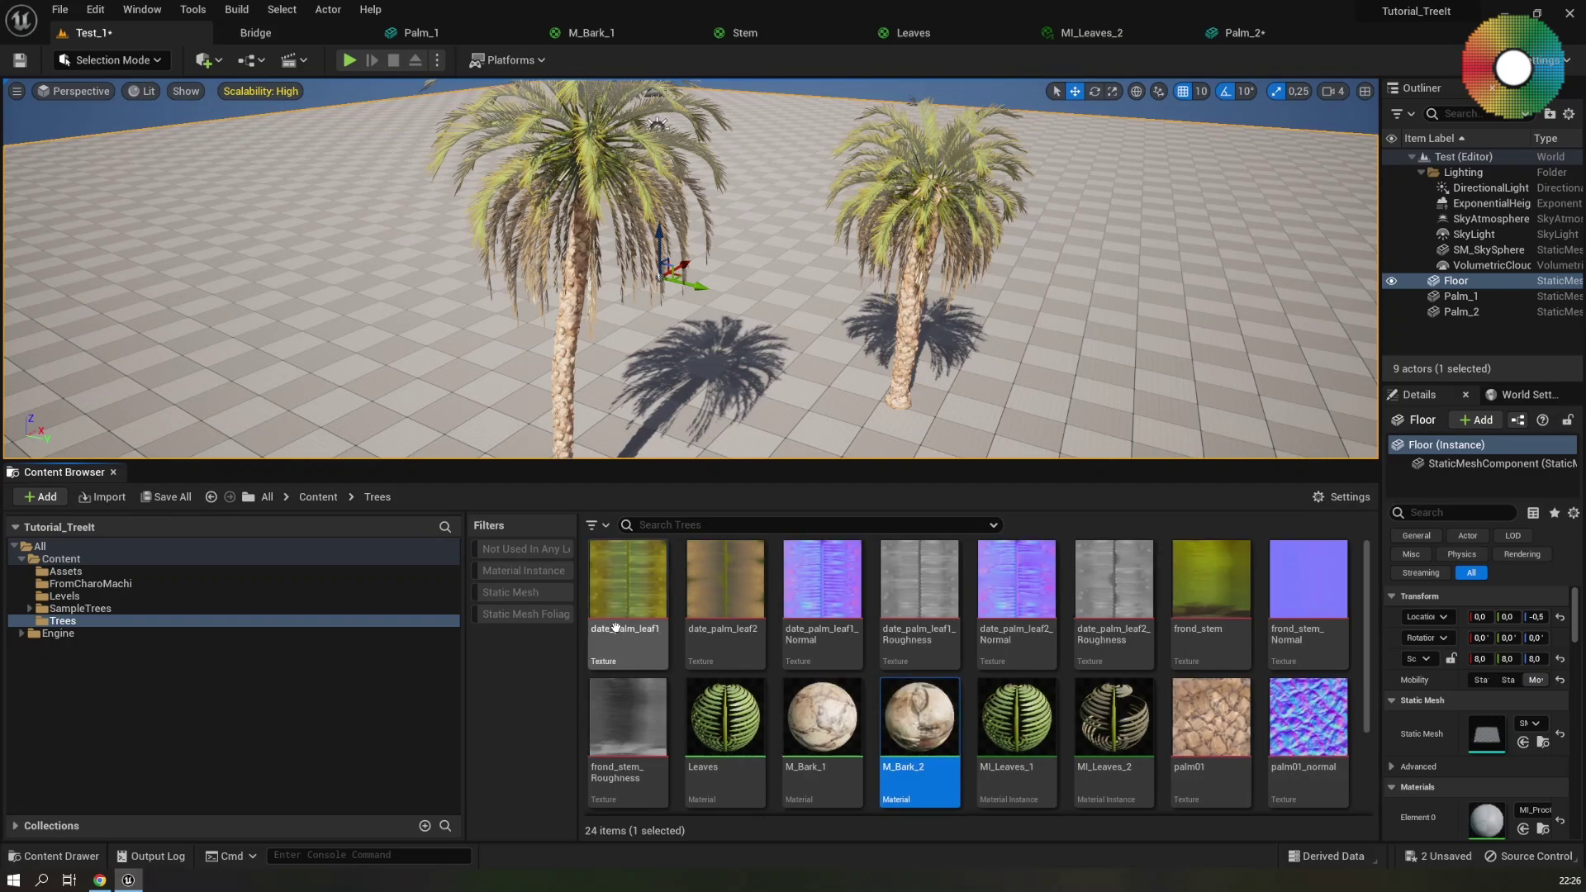
Rename the Leaves material as M_Leaves
left_click(730, 779)
left_click(730, 778)
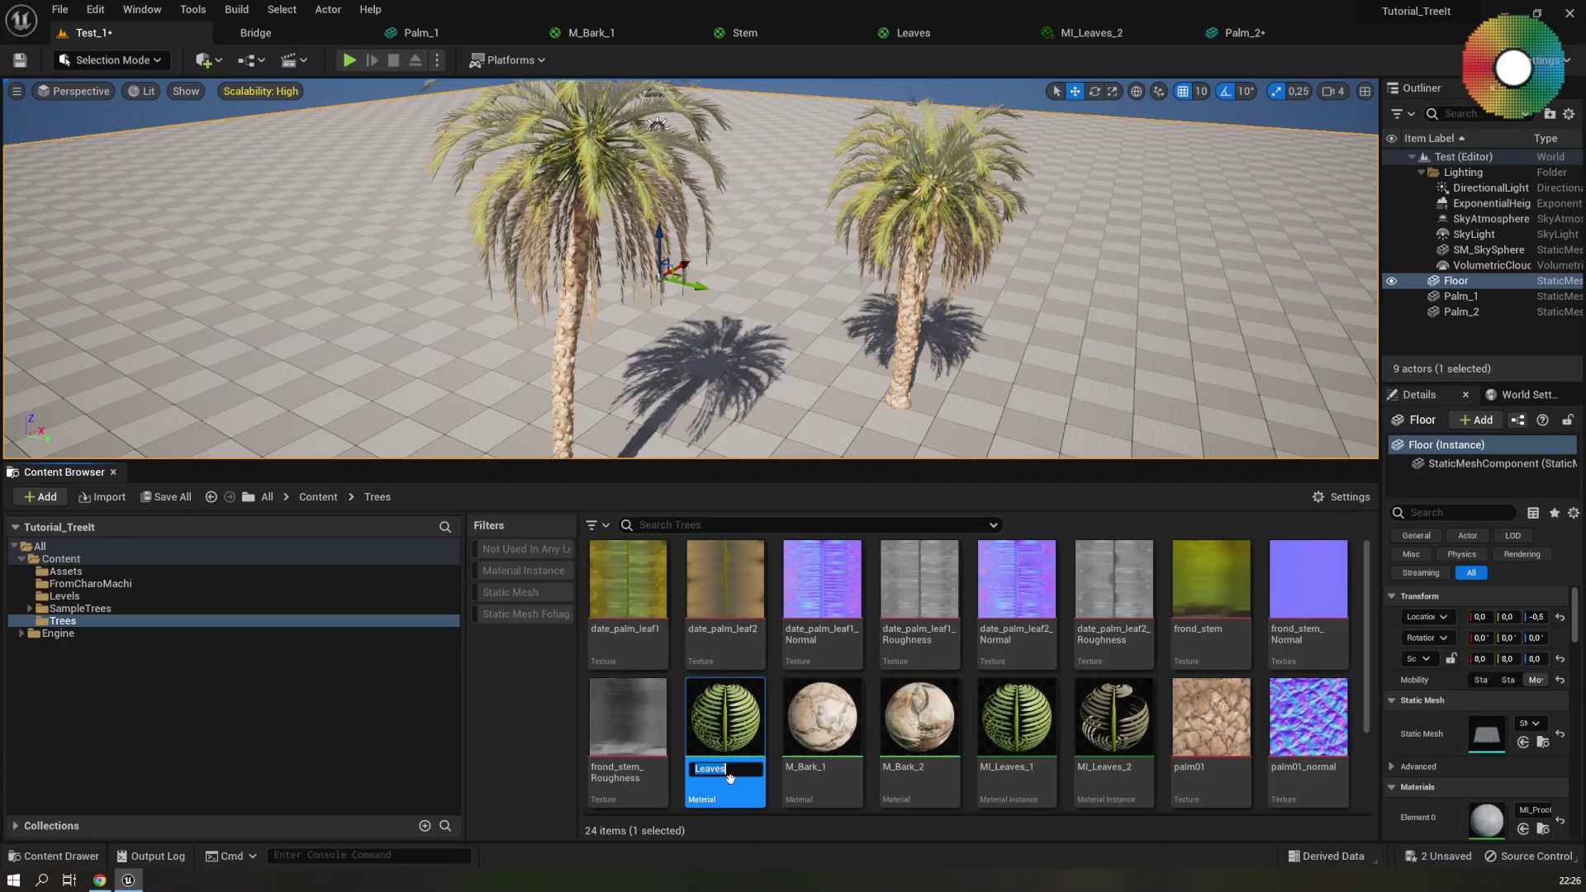
key("Home")
type("M_")
key("Return")
scroll(731, 778, "down", 2)
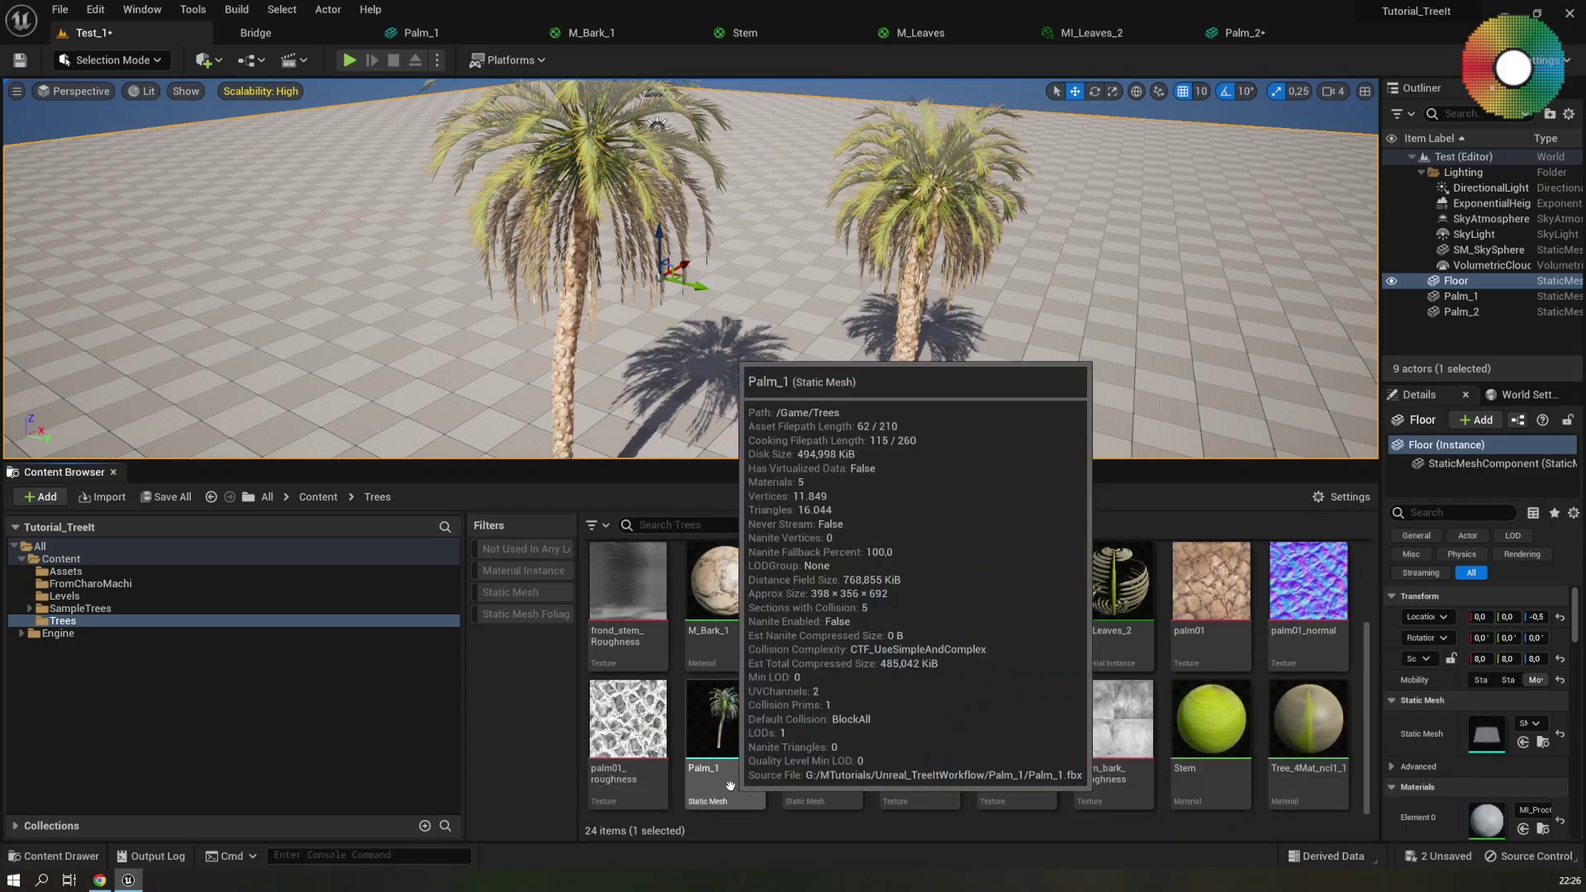
Rename the Stem material as M_Stem
scroll(731, 781, "up", 2)
scroll(731, 785, "down", 2)
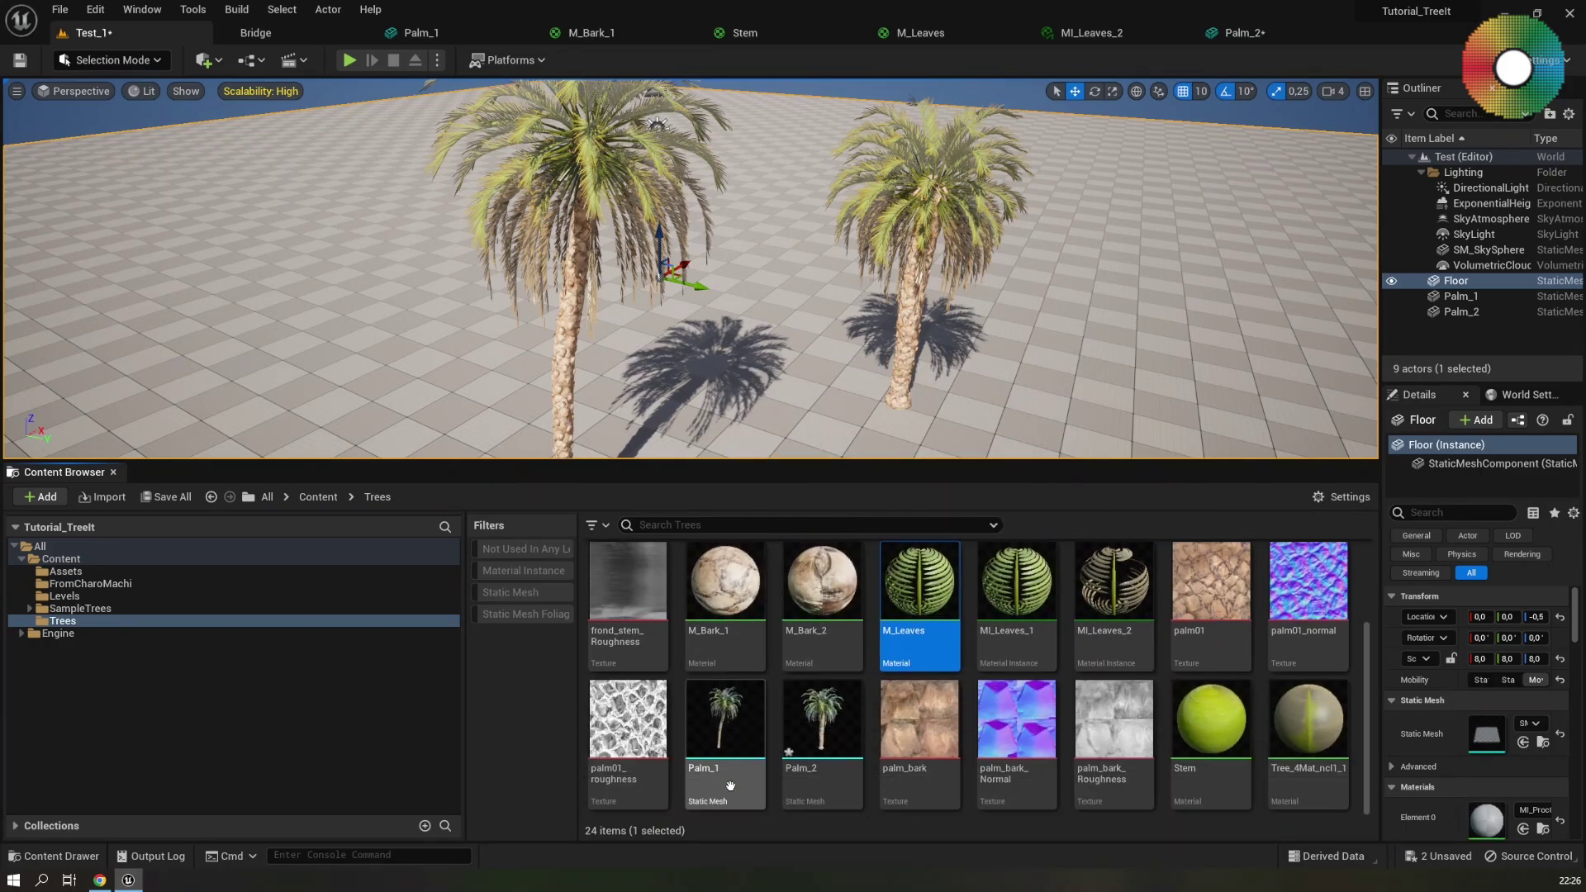
left_click(1221, 777)
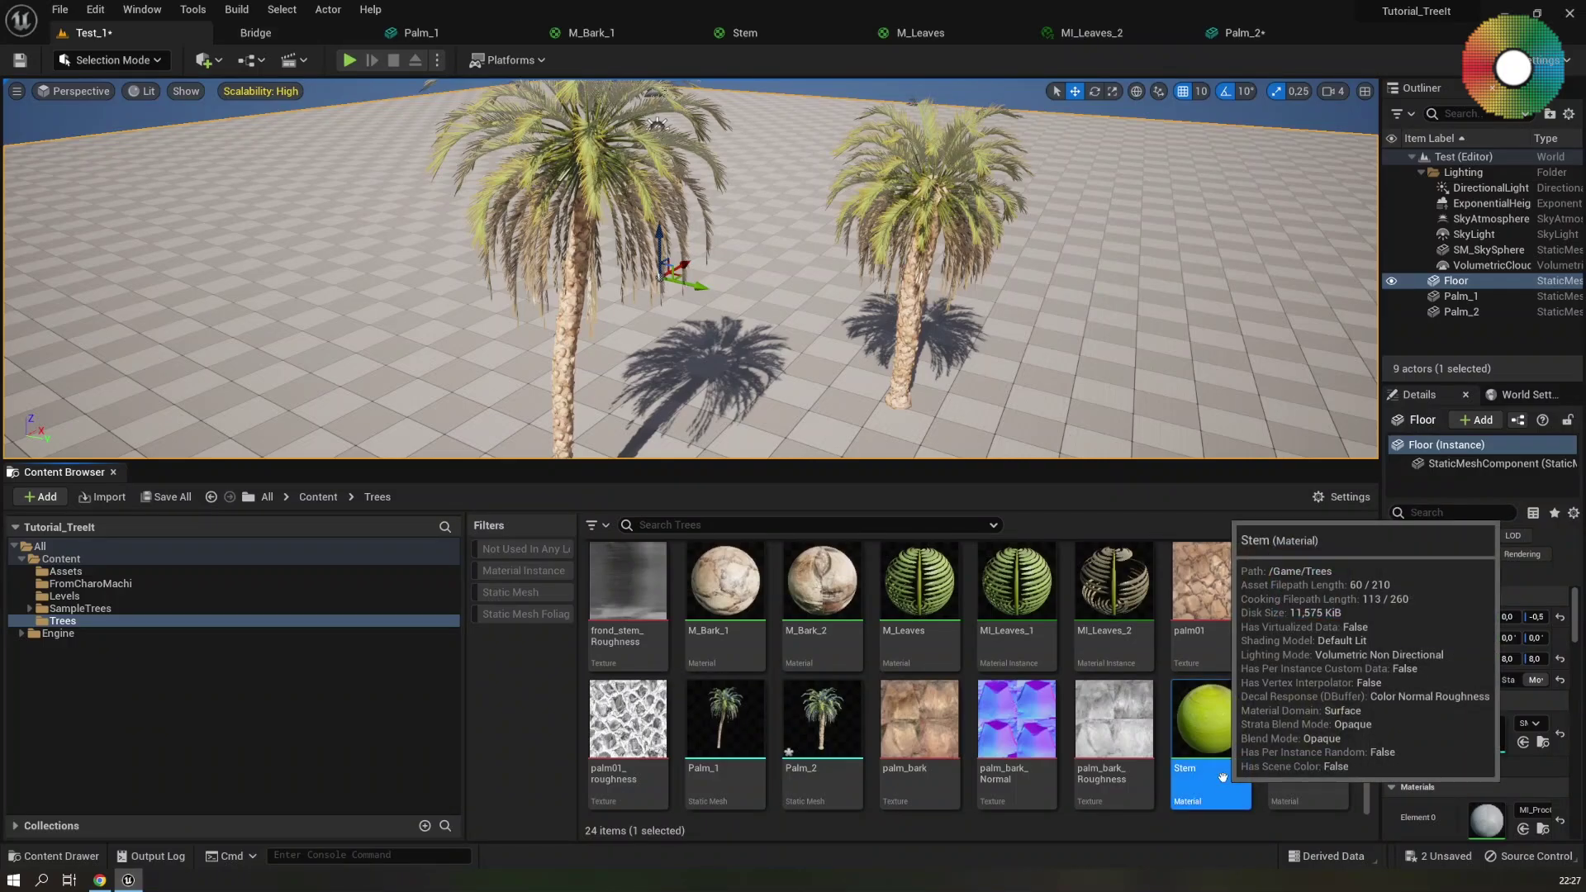
left_click(1223, 777)
key("Home")
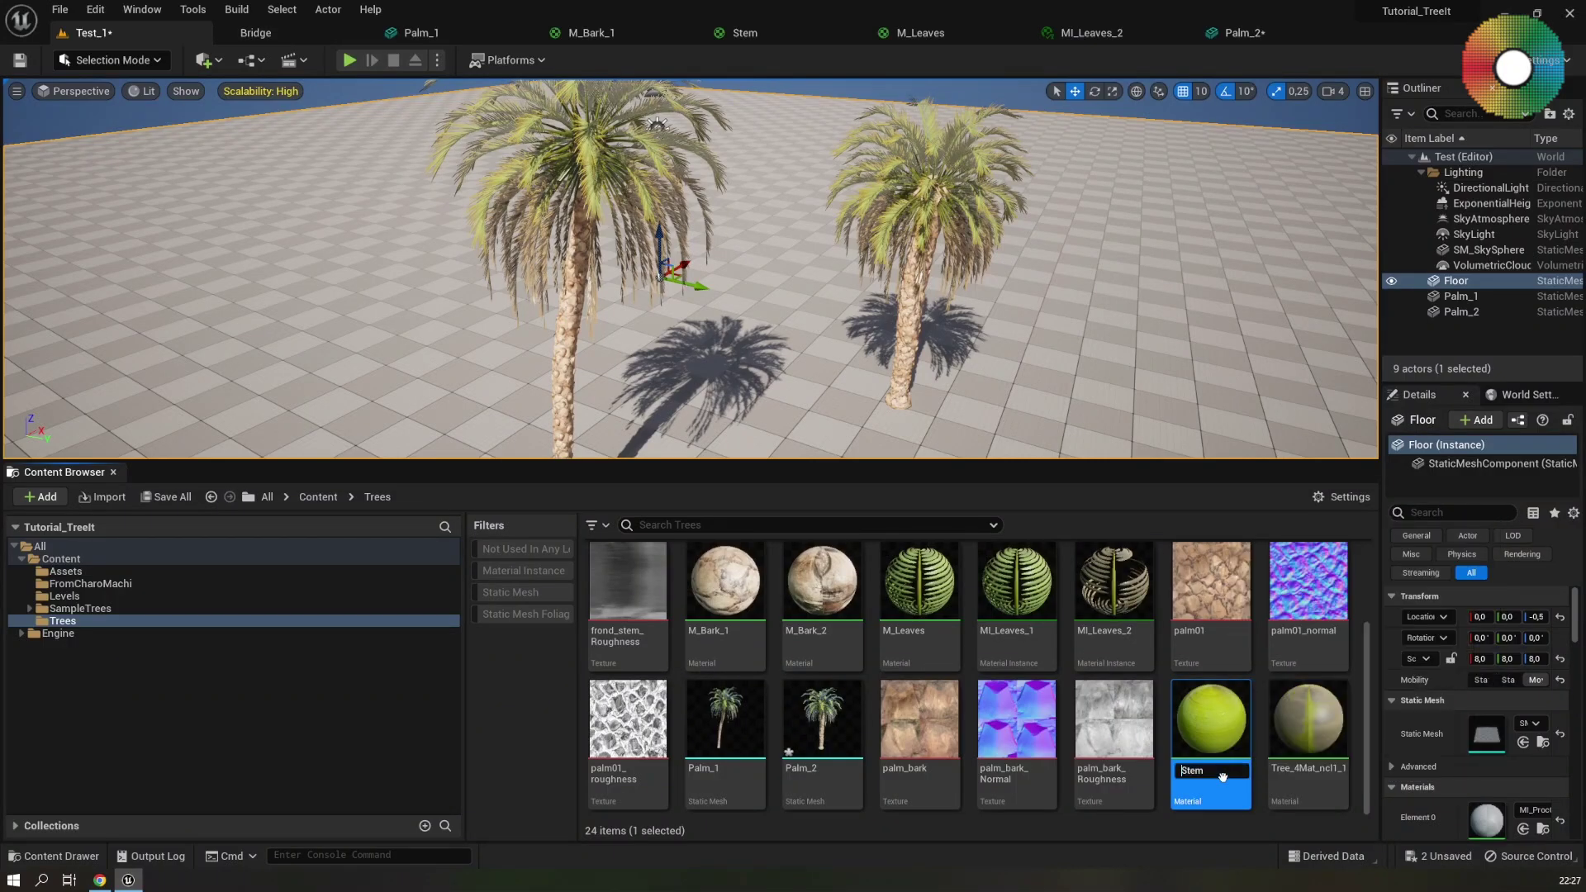
type("M_")
key("Return")
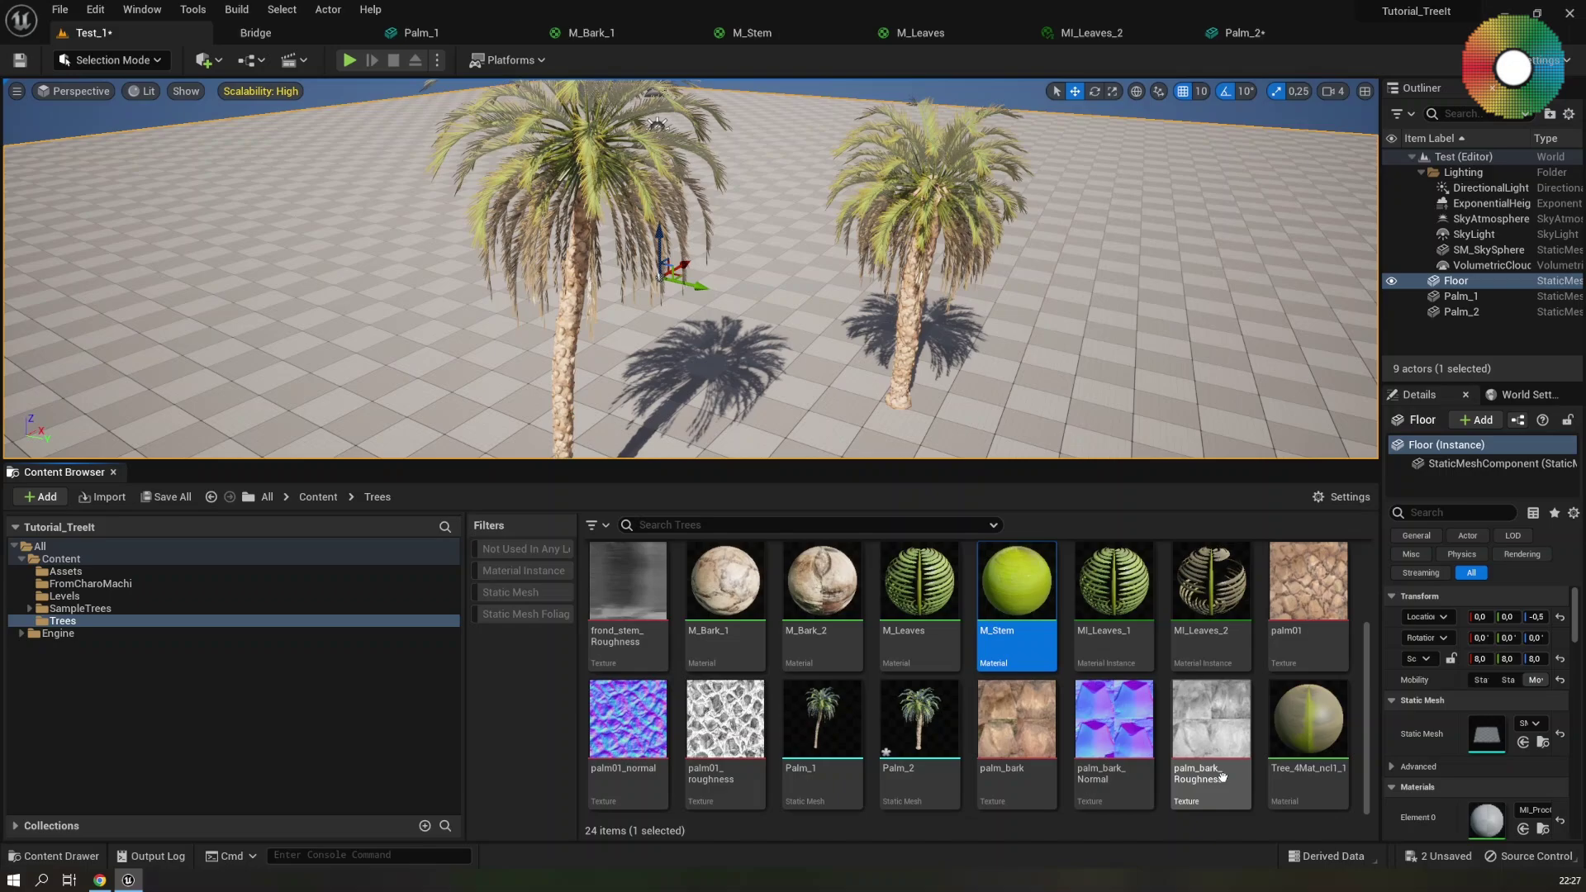
Delete the Tree_4Mat_ncl1_1 material from the Trees folder and save all modified assets and the level
right_click(1311, 731)
left_click(1363, 458)
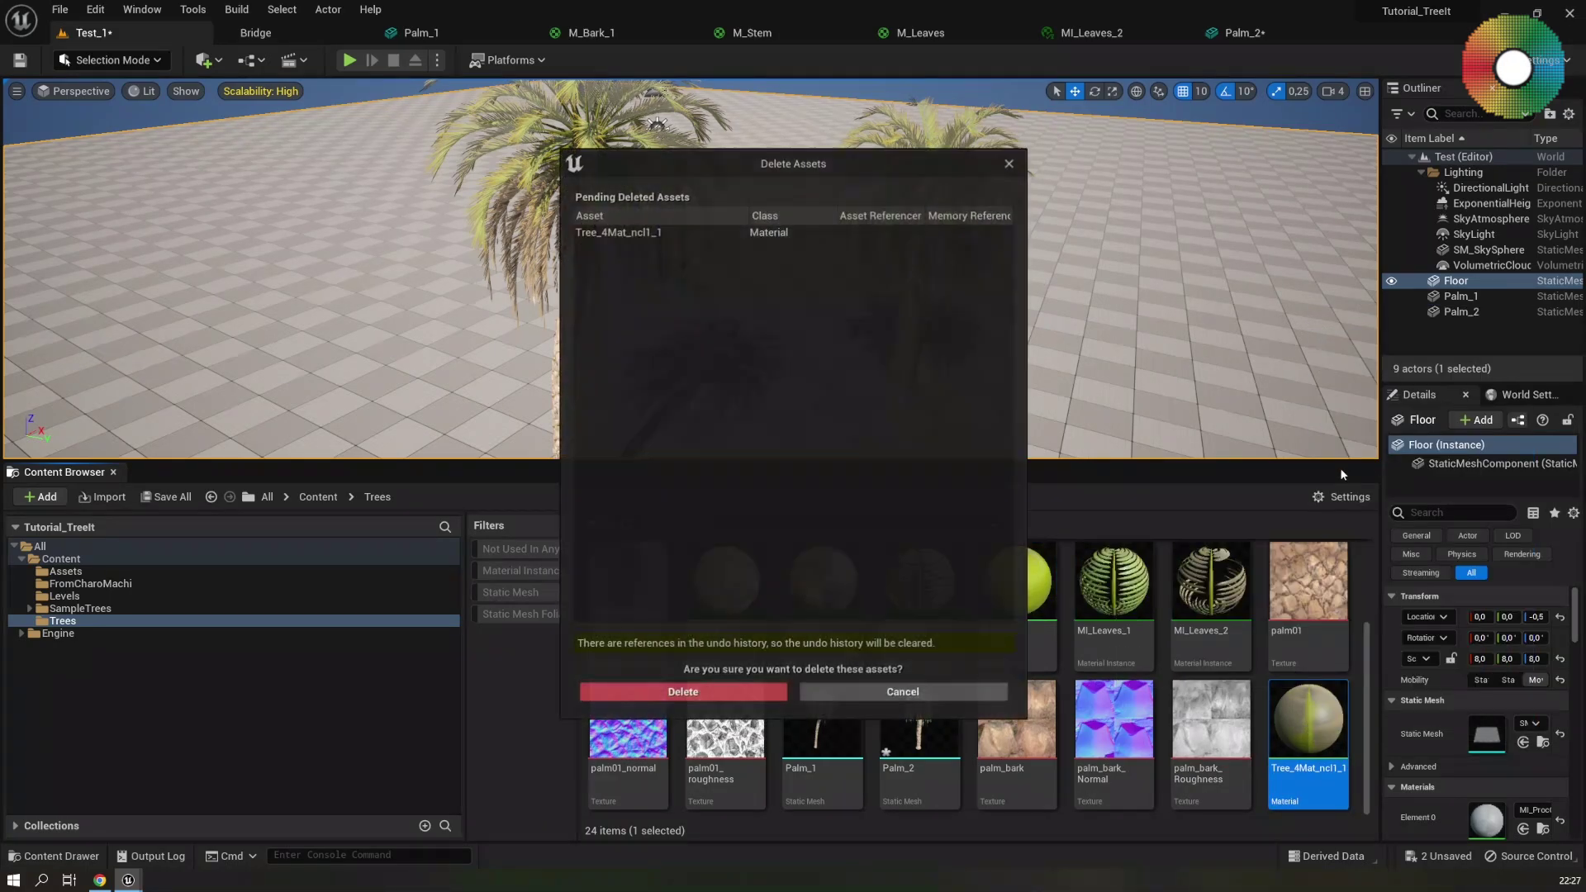
left_click(738, 697)
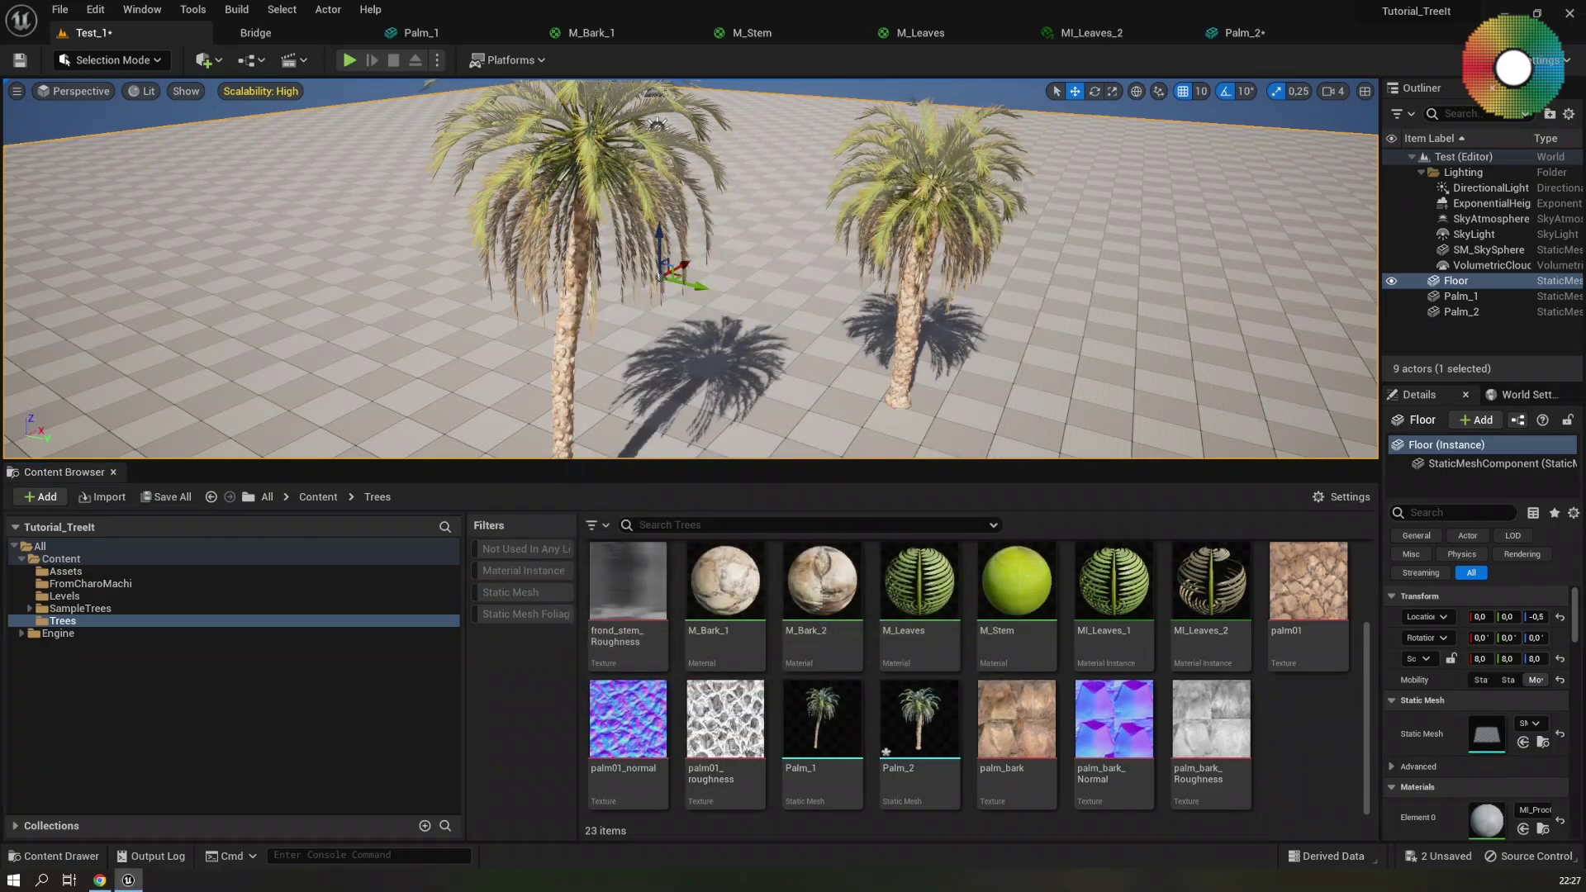
right_click_drag(813, 388, 818, 360)
key("ctrl+shift+s")
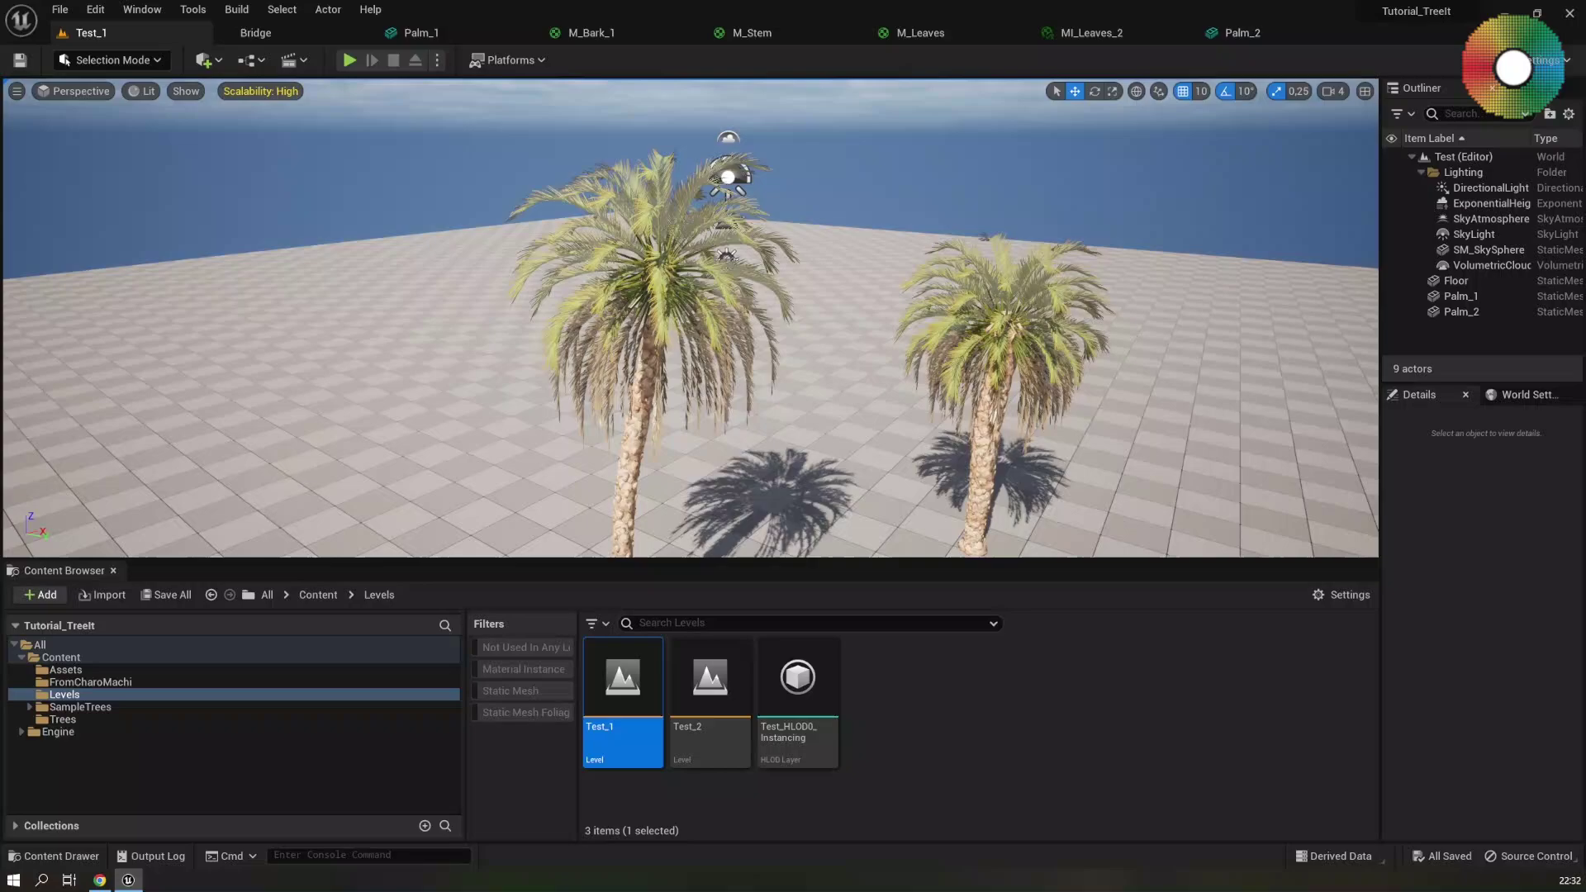
right_click(923, 387)
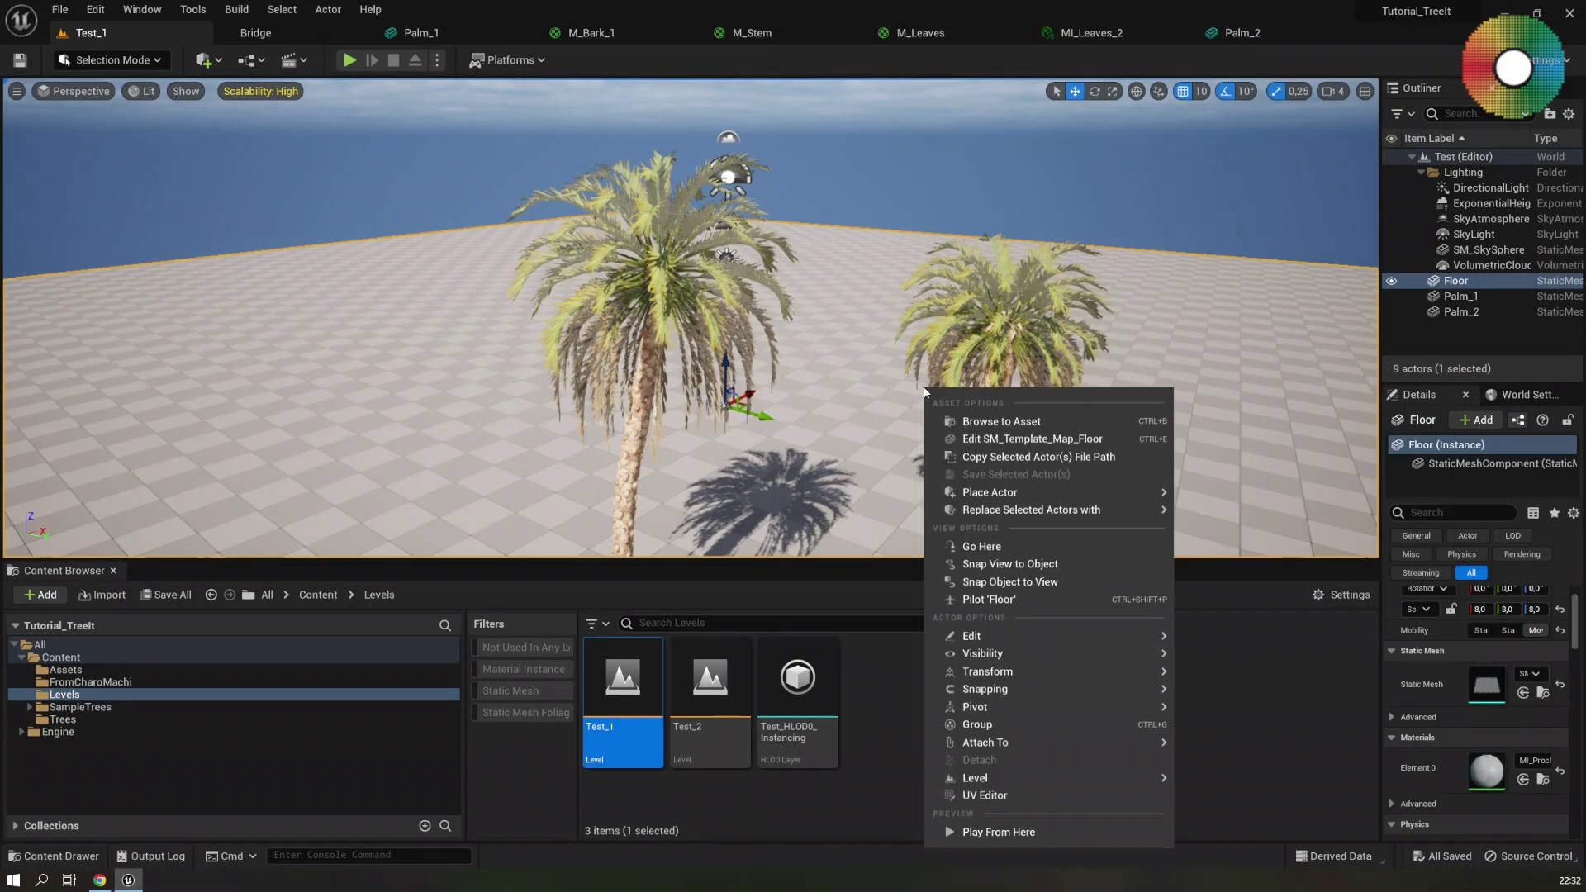
key("Escape")
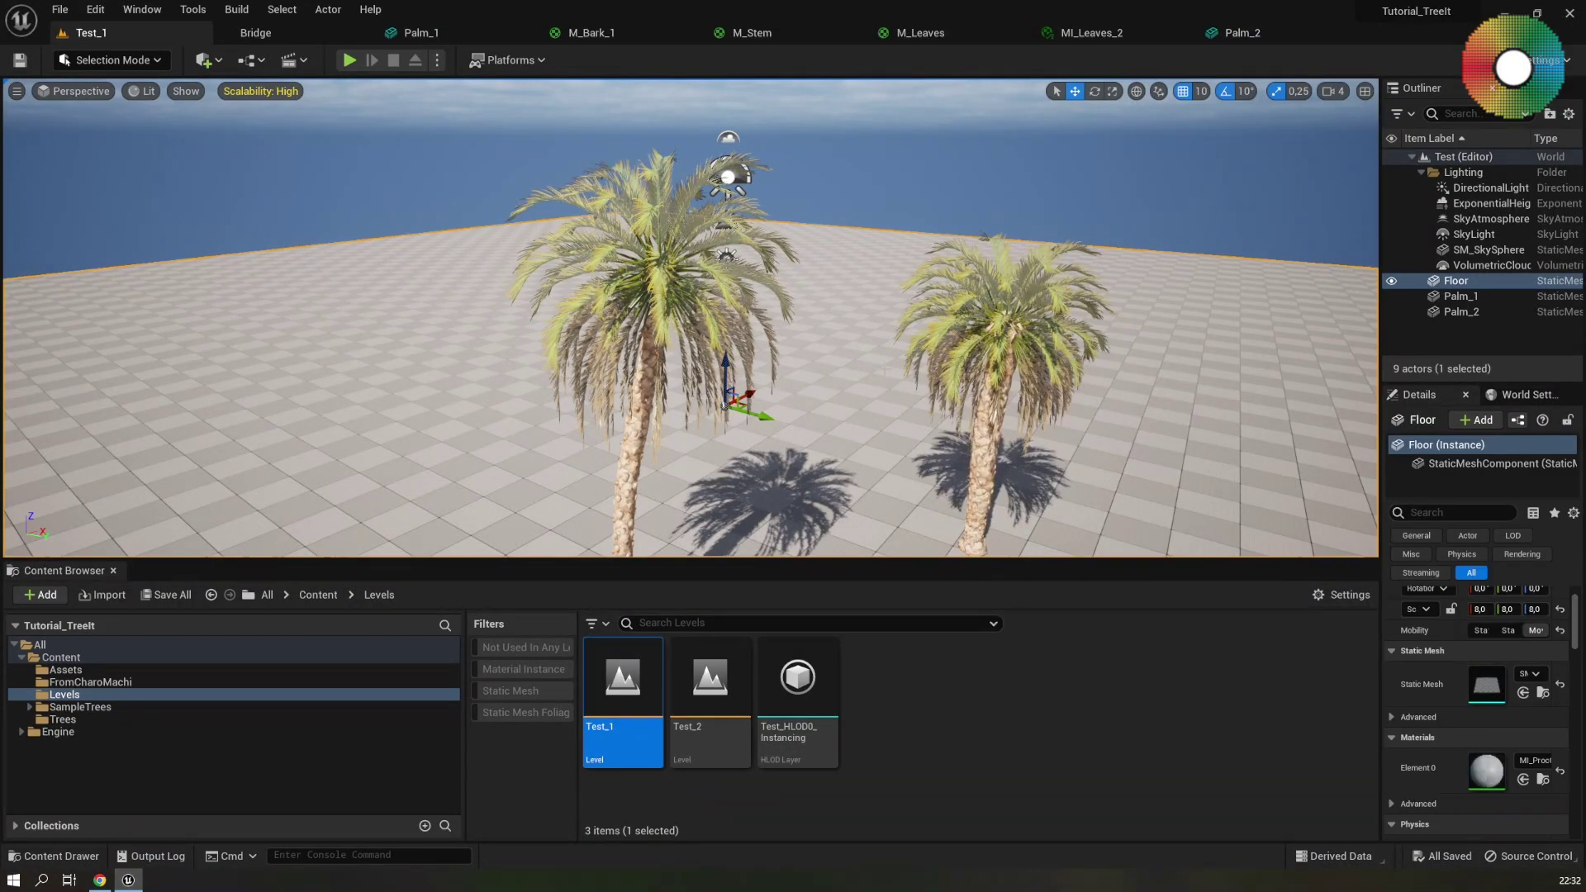
mouse_move(885, 372)
right_mouse_down()
mouse_move(703, 376)
mouse_move(897, 370)
right_mouse_up()
Open the Test_2 level from the Levels folder and view its palm crown up close
right_click(82, 718)
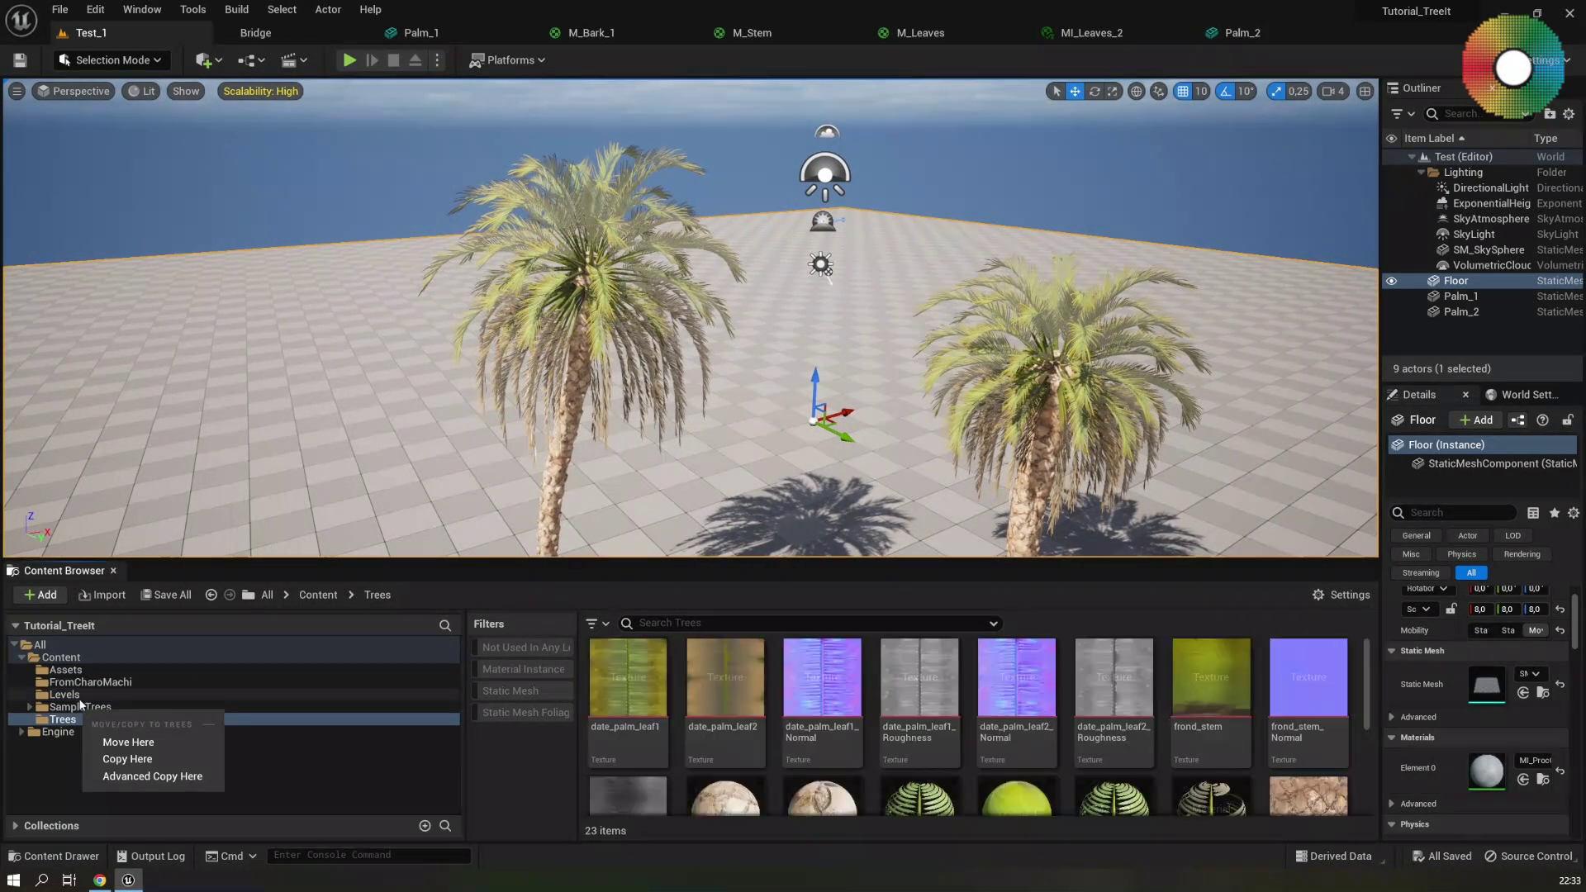
left_click(101, 698)
double_click(710, 678)
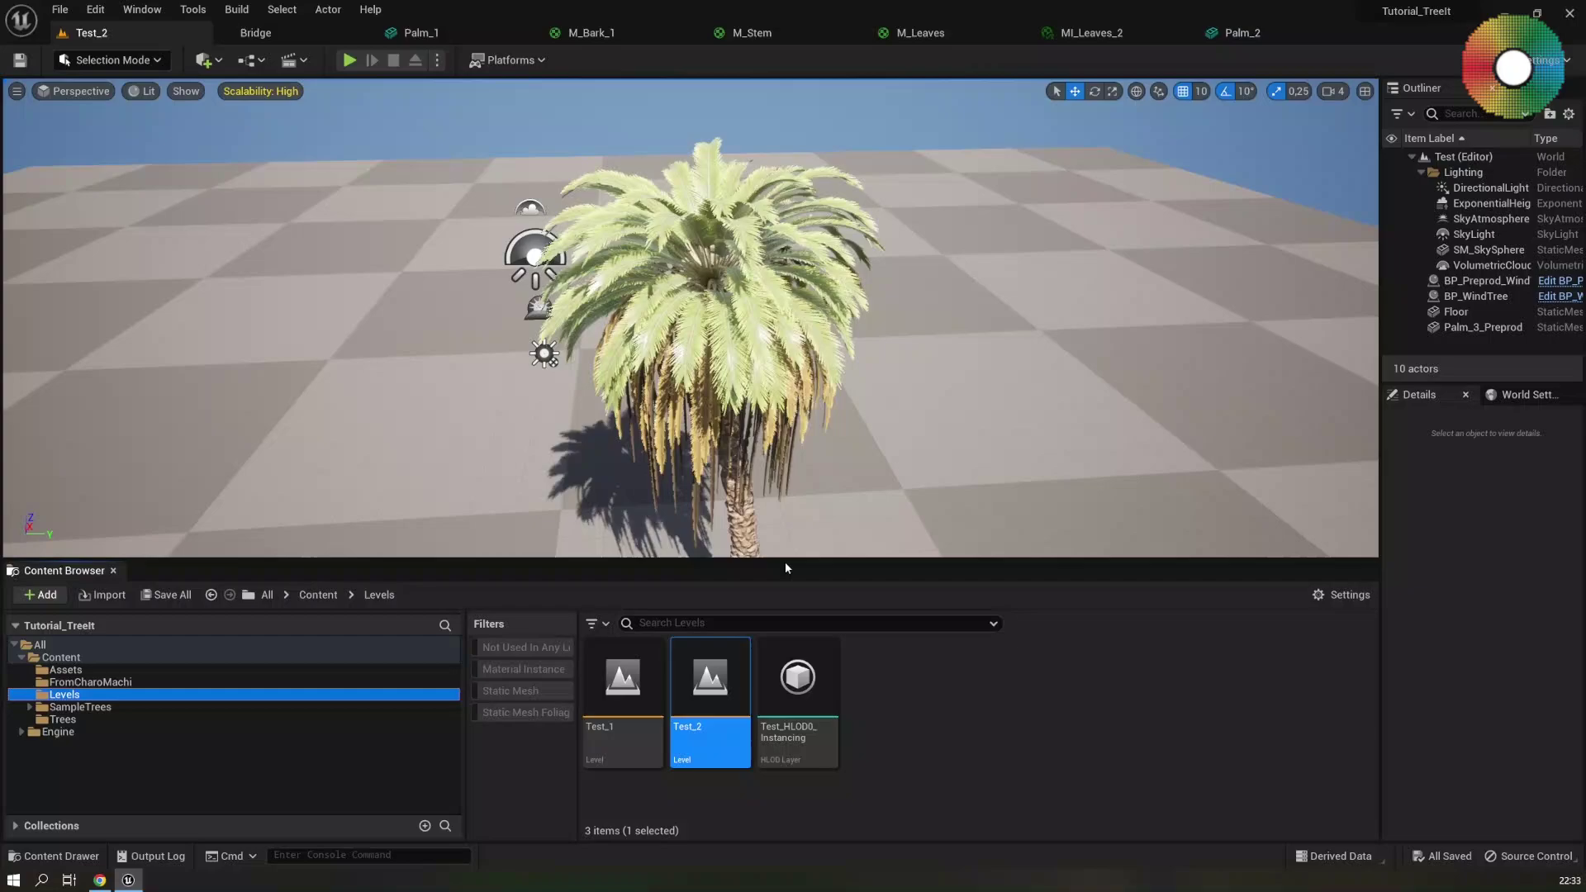
mouse_move(766, 402)
right_mouse_down()
mouse_move(765, 423)
mouse_move(763, 387)
right_mouse_up()
key("w")
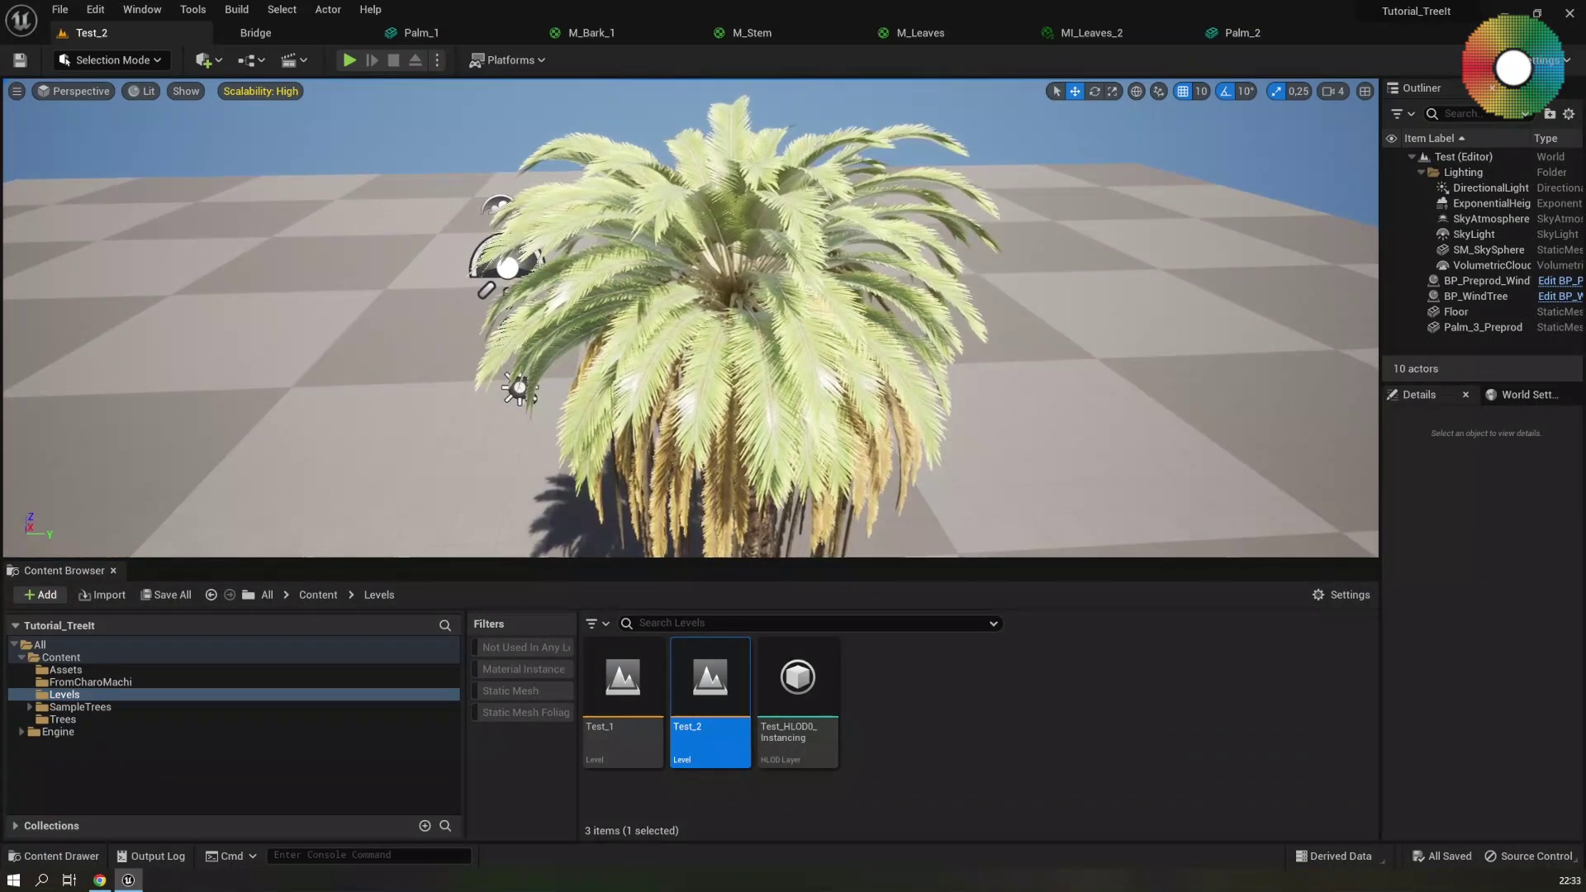